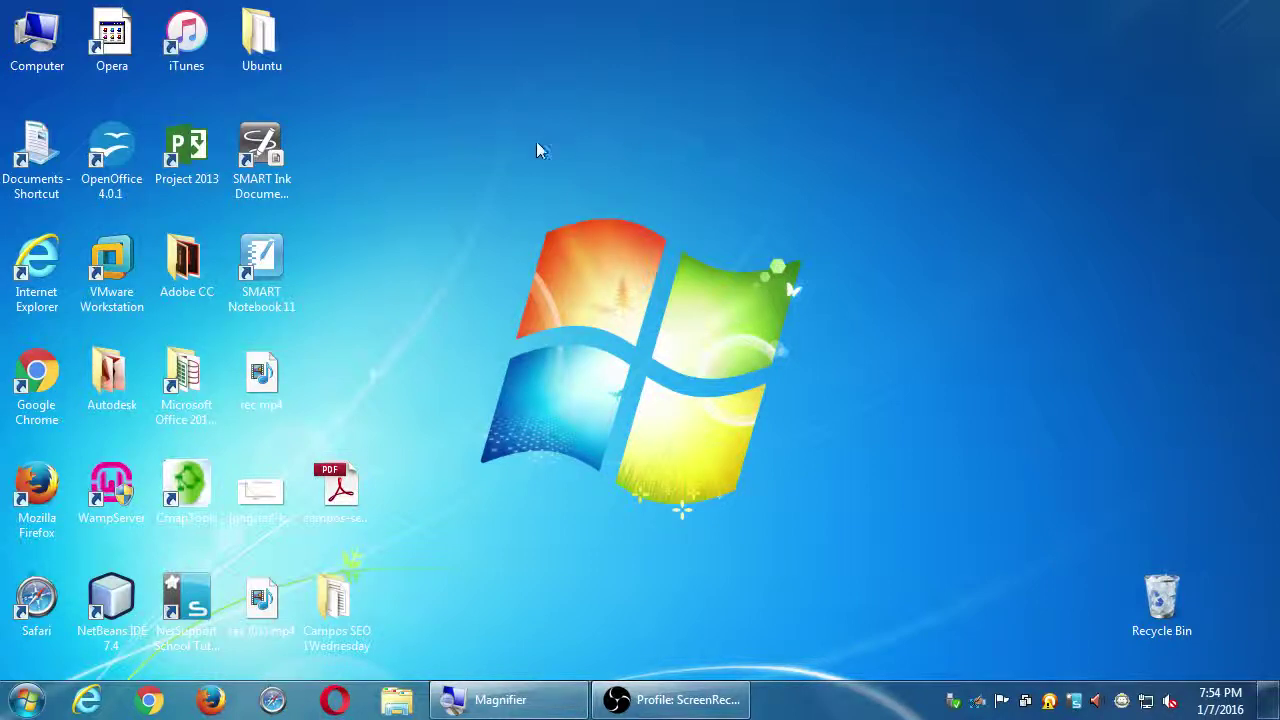
Open Computer from the desktop and select the classroom data (Z:) network drive
{"action": "double_click", "coordinate": [30, 38]}
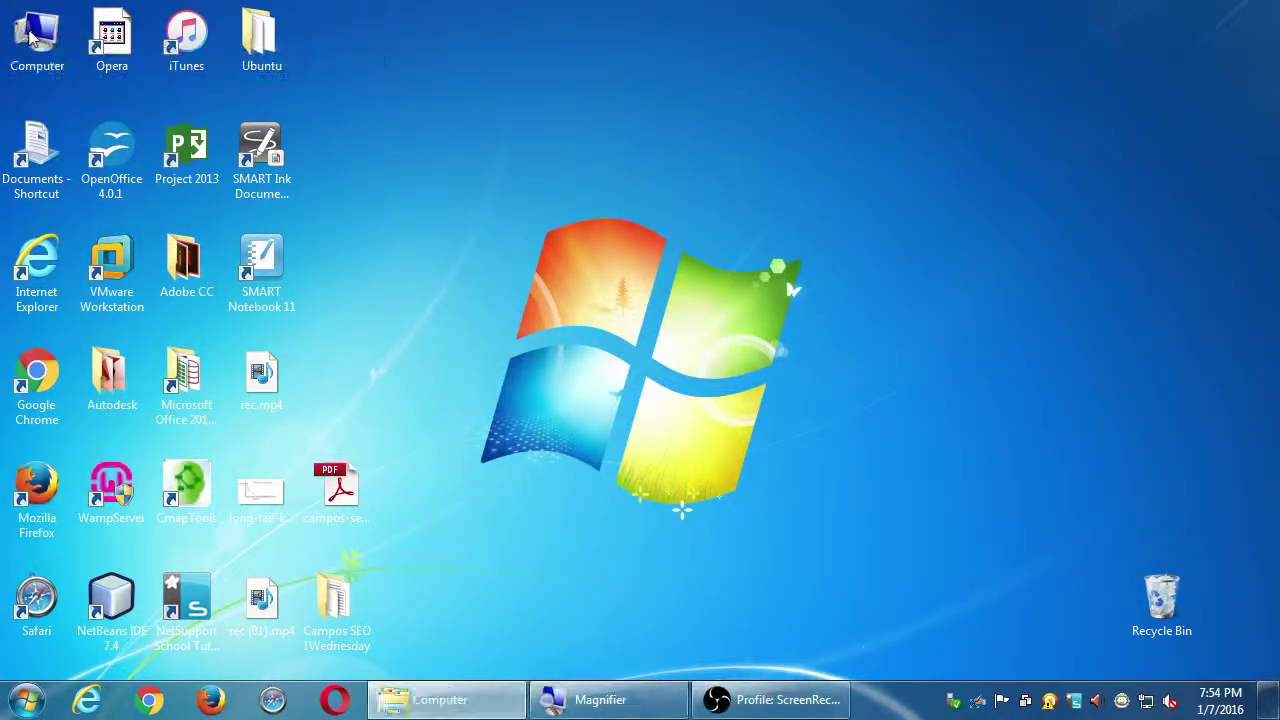
{"action": "left_click_drag", "start_coordinate": [404, 38], "coordinate": [633, 42]}
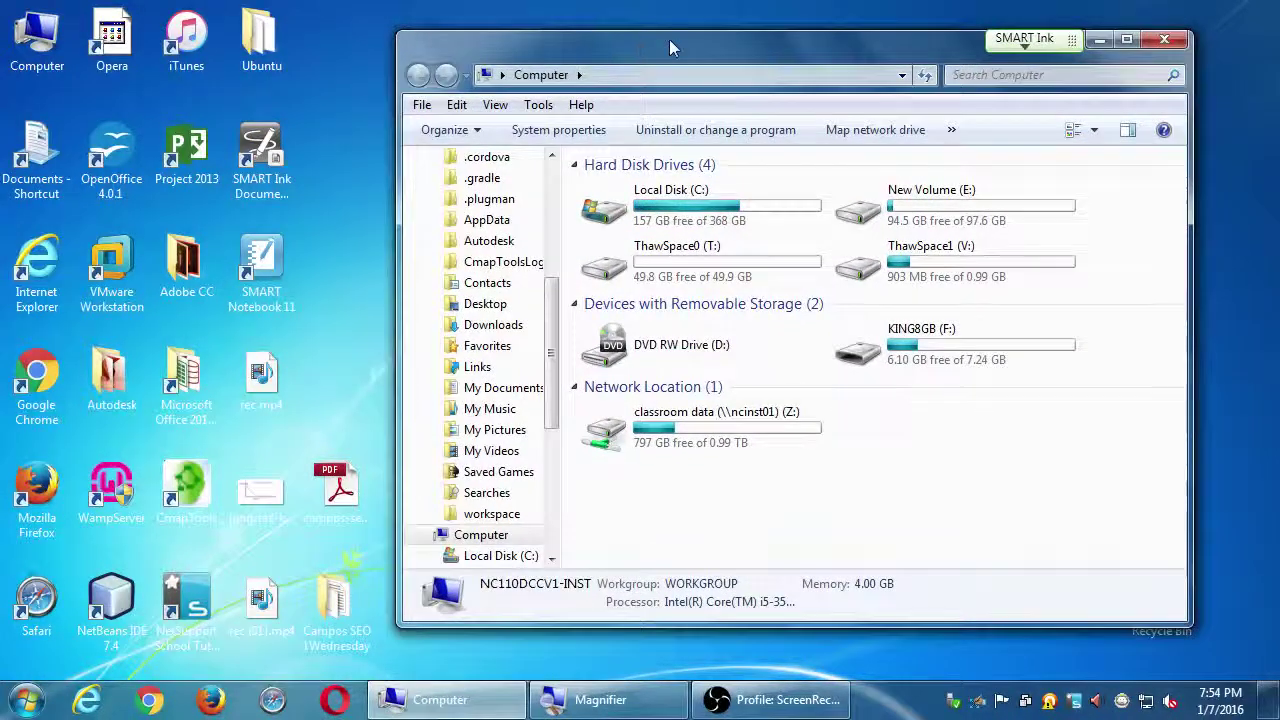
{"action": "double_click", "coordinate": [671, 36]}
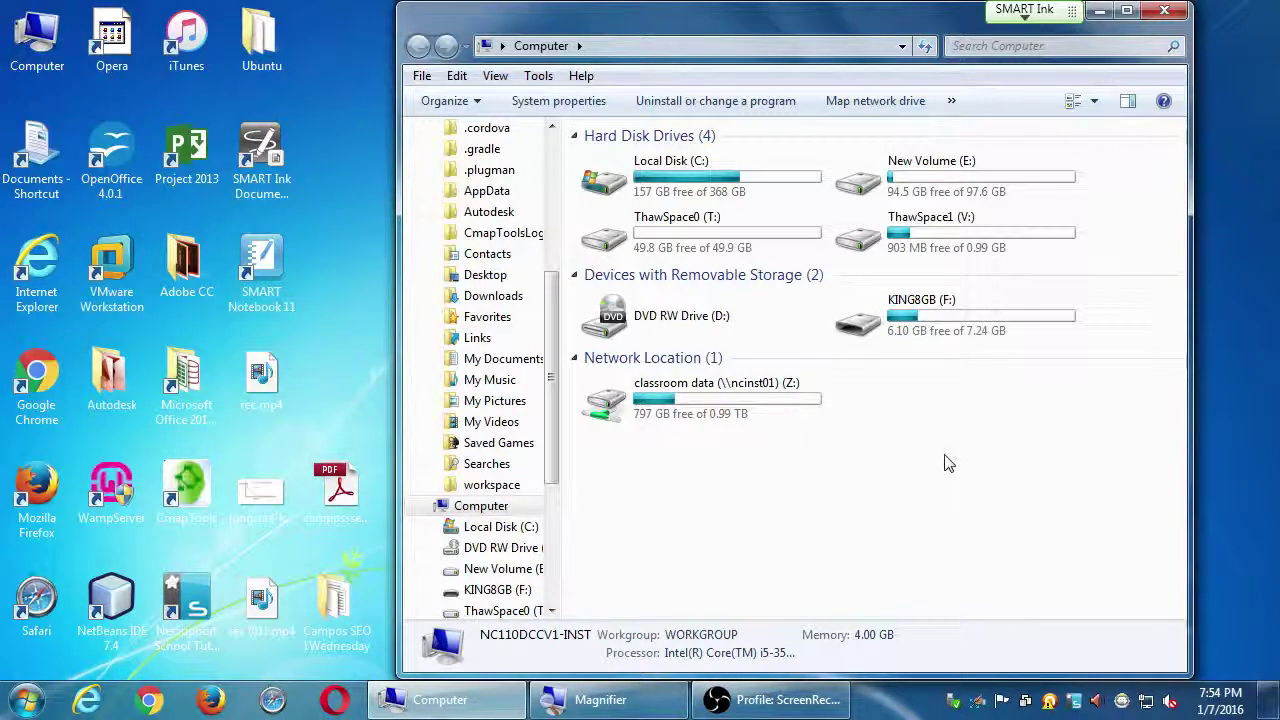
{"action": "left_click", "coordinate": [1164, 10]}
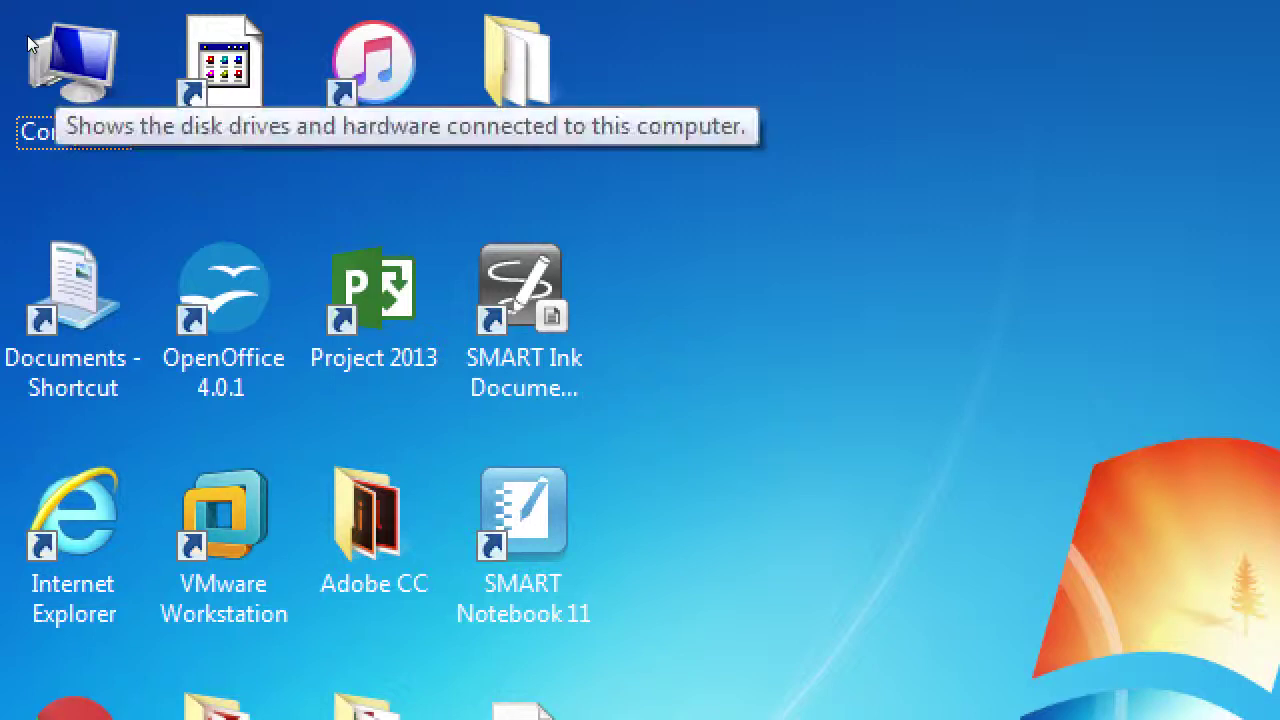
{"action": "double_click", "coordinate": [40, 40]}
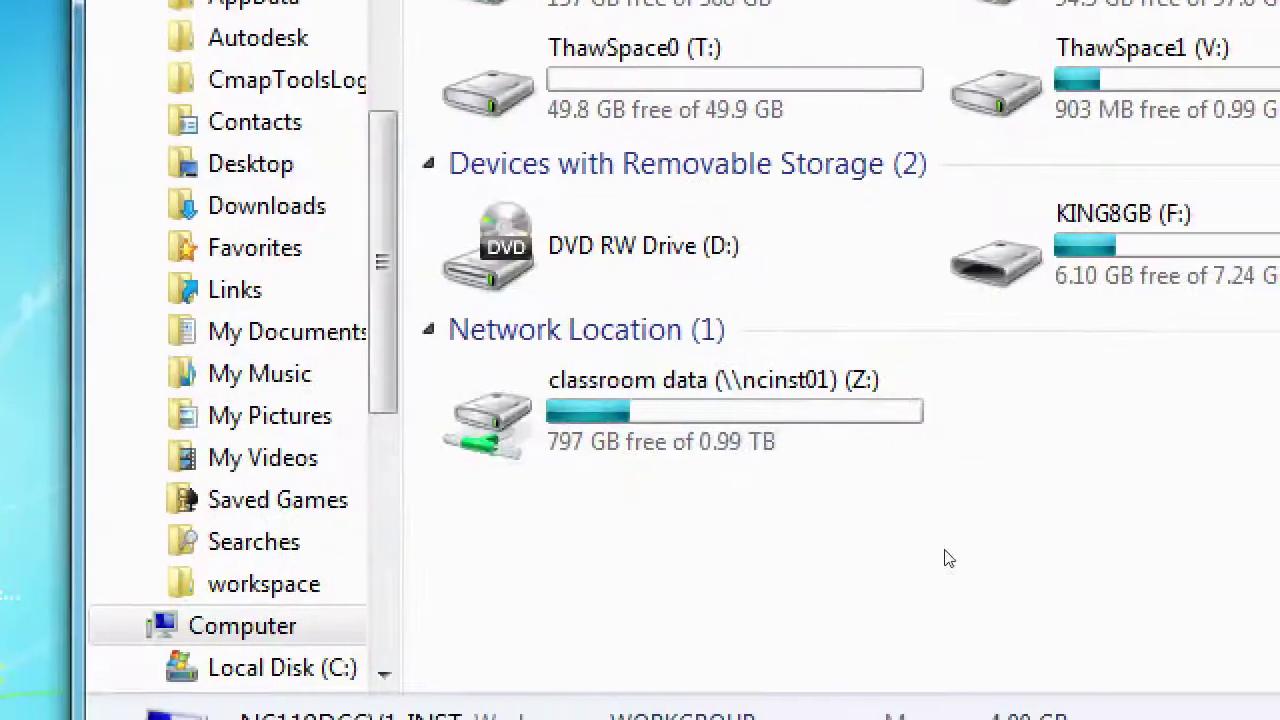
{"action": "left_click", "coordinate": [1080, 566]}
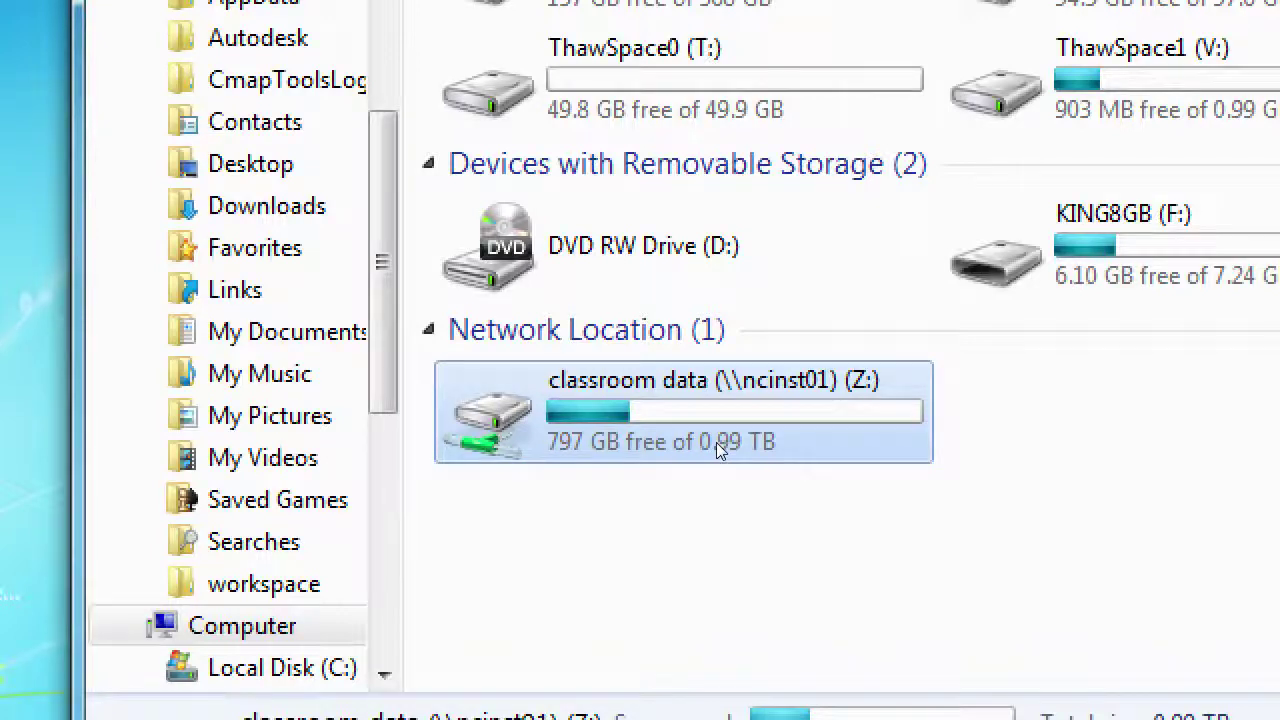
Open the classroom data (Z:) drive and select the Campos SEO 2Thursday folder in its list
{"action": "double_click", "coordinate": [716, 445]}
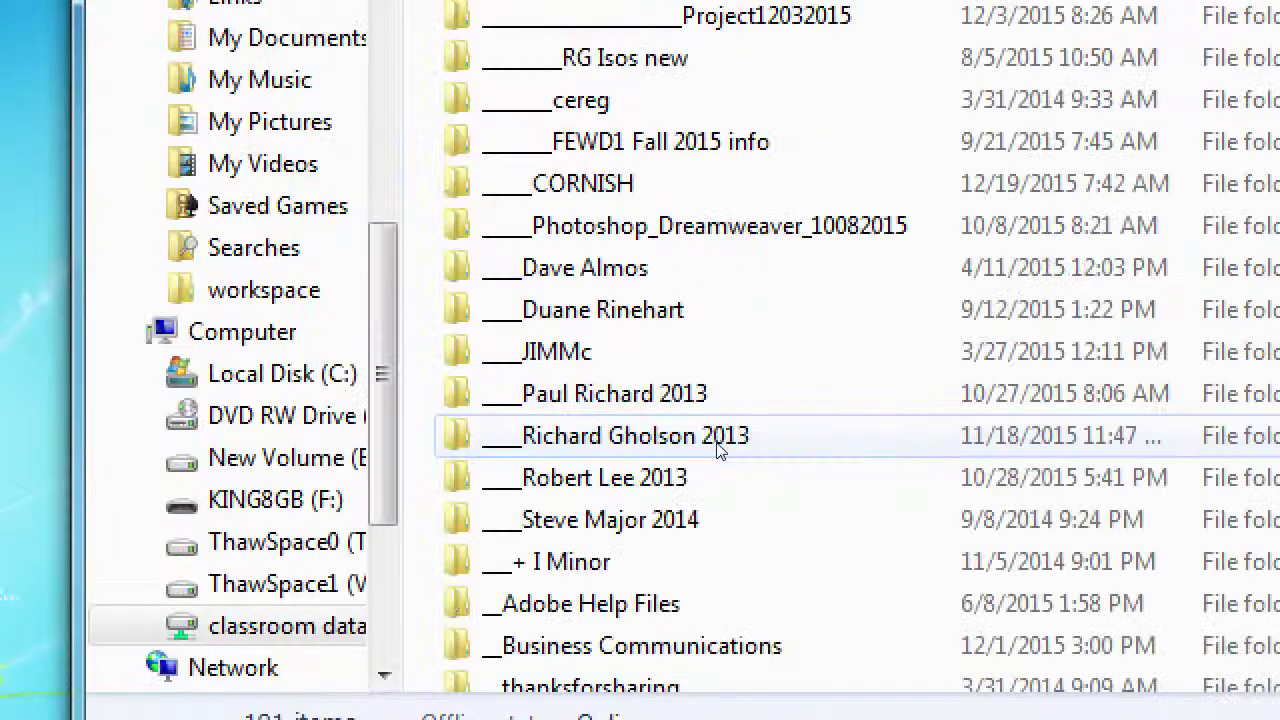
{"action": "left_click", "coordinate": [716, 445]}
{"action": "scroll", "coordinate": [716, 445], "scroll_direction": "down", "scroll_amount": 10}
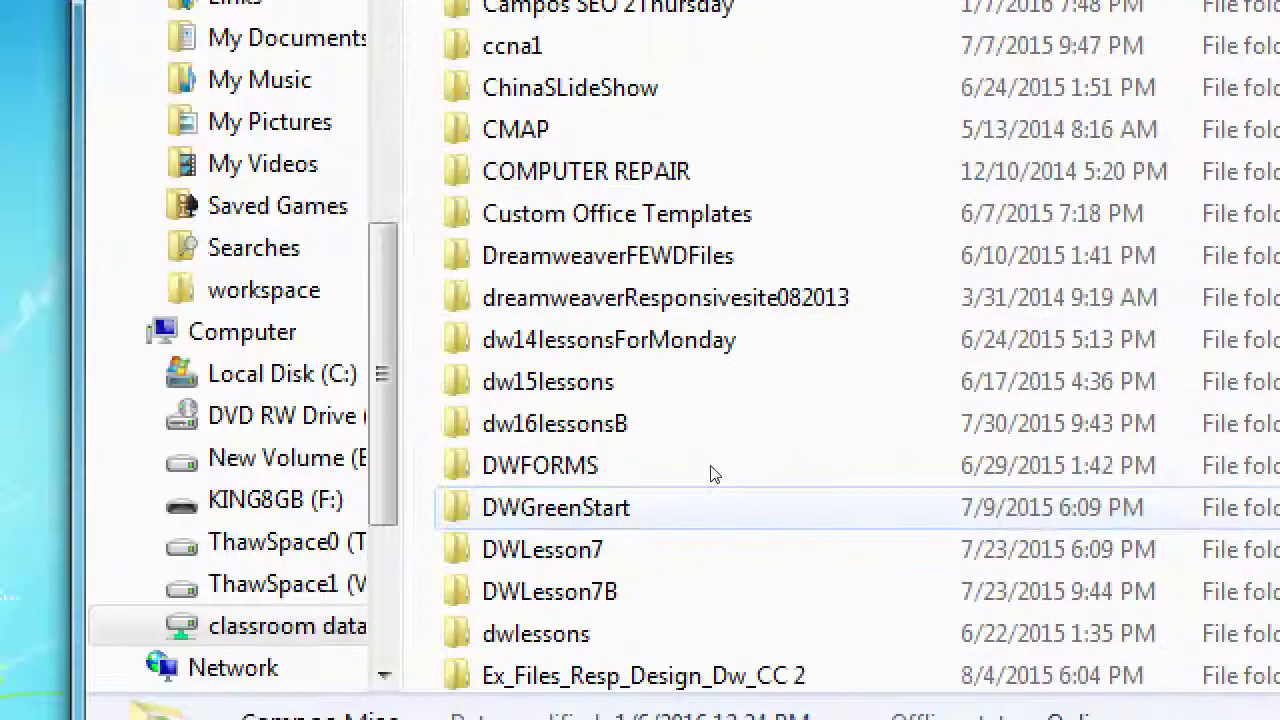
{"action": "scroll", "coordinate": [729, 479], "scroll_direction": "up", "scroll_amount": 1}
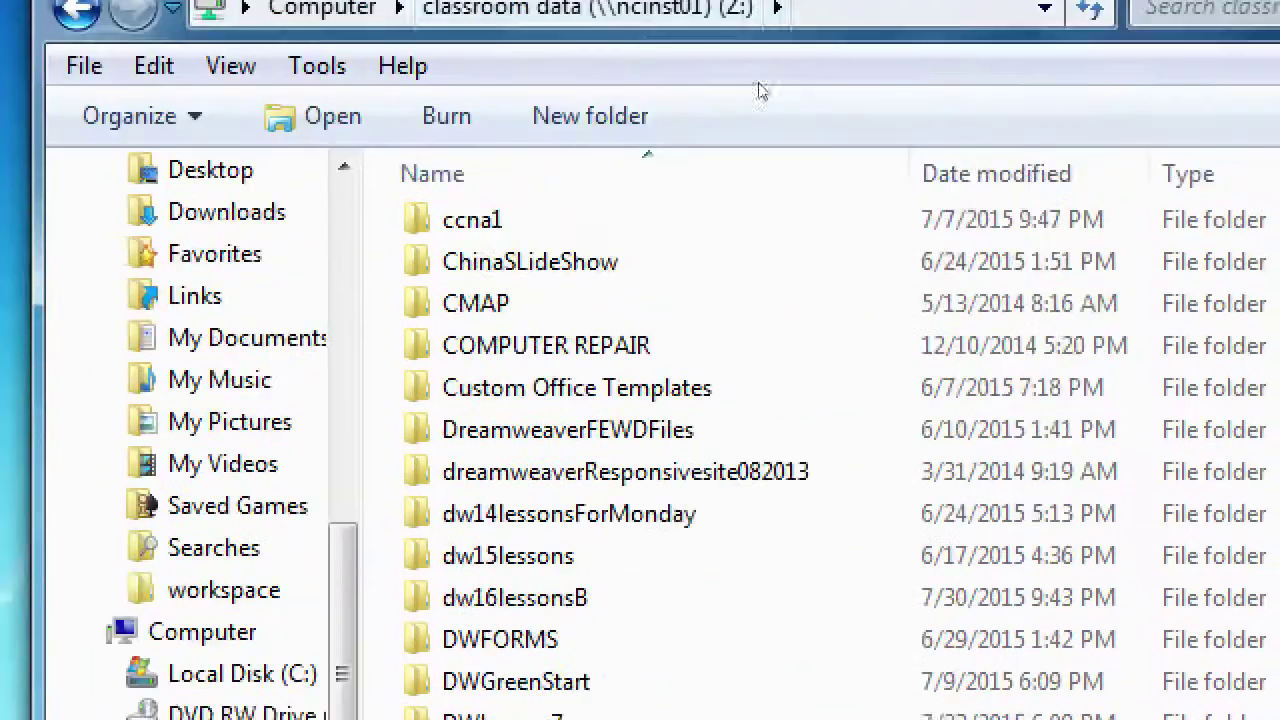
{"action": "scroll", "coordinate": [726, 59], "scroll_direction": "down", "scroll_amount": 2}
{"action": "scroll", "coordinate": [690, 370], "scroll_direction": "down", "scroll_amount": 1}
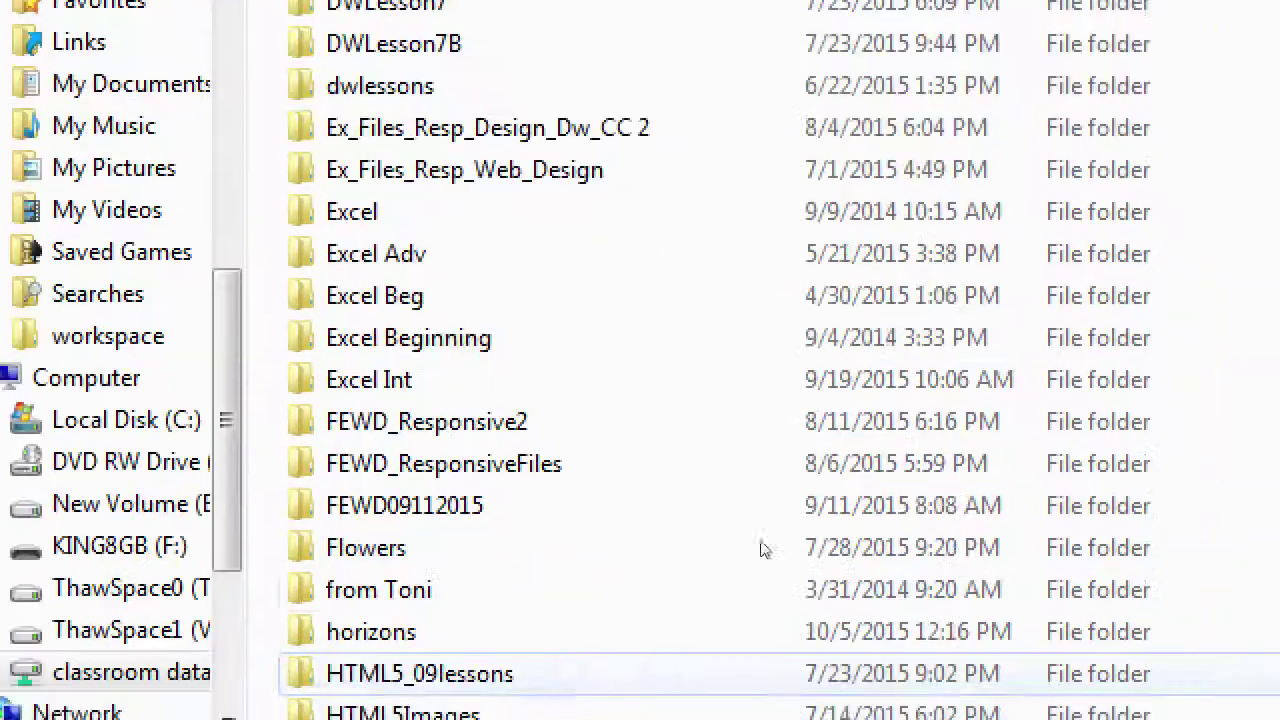
{"action": "scroll", "coordinate": [877, 715], "scroll_direction": "up", "scroll_amount": 4}
{"action": "scroll", "coordinate": [757, 470], "scroll_direction": "up", "scroll_amount": 2}
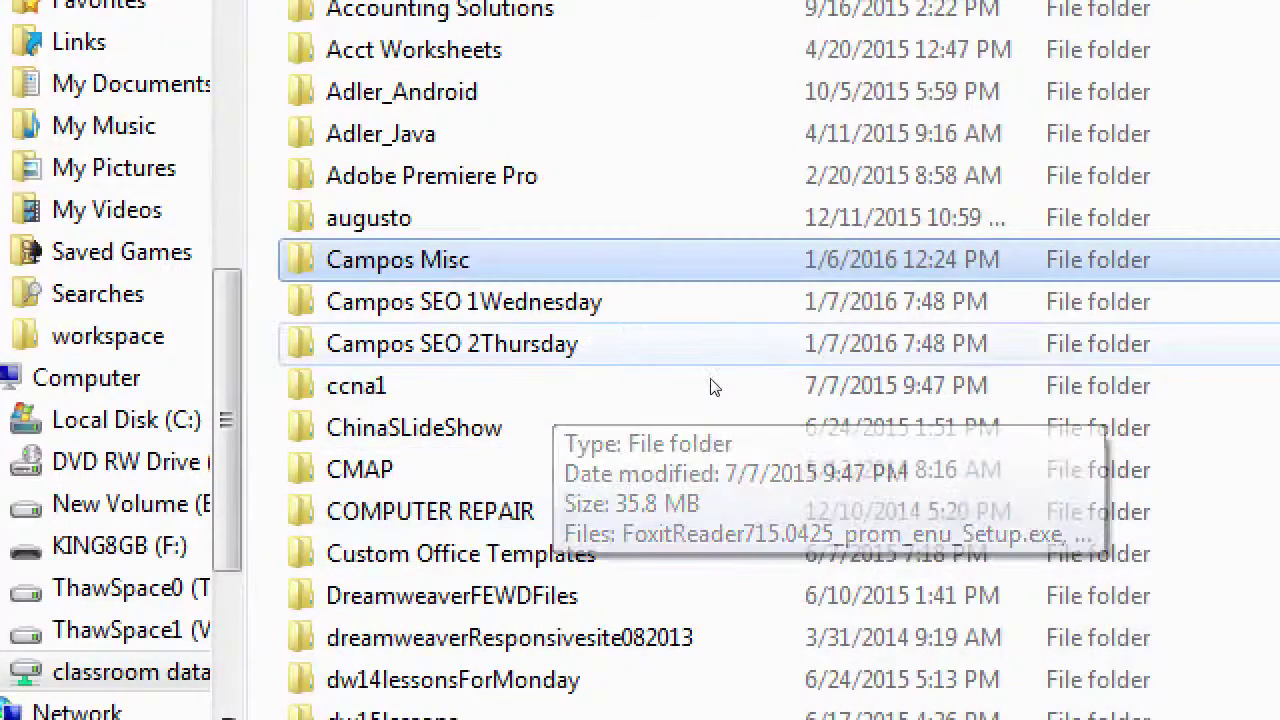
{"action": "left_click", "coordinate": [757, 360]}
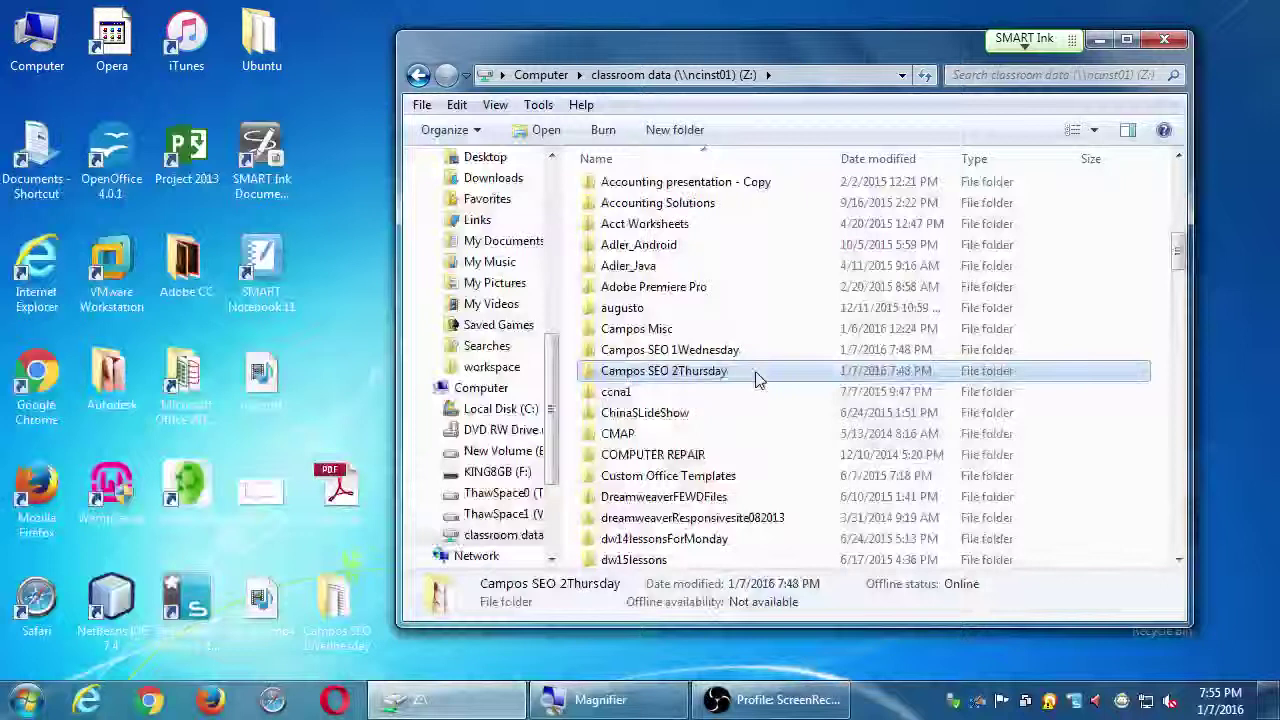
Open the Campos SEO 2Thursday folder and drag Client Company Profile.docx out onto the desktop
{"action": "double_click", "coordinate": [756, 376]}
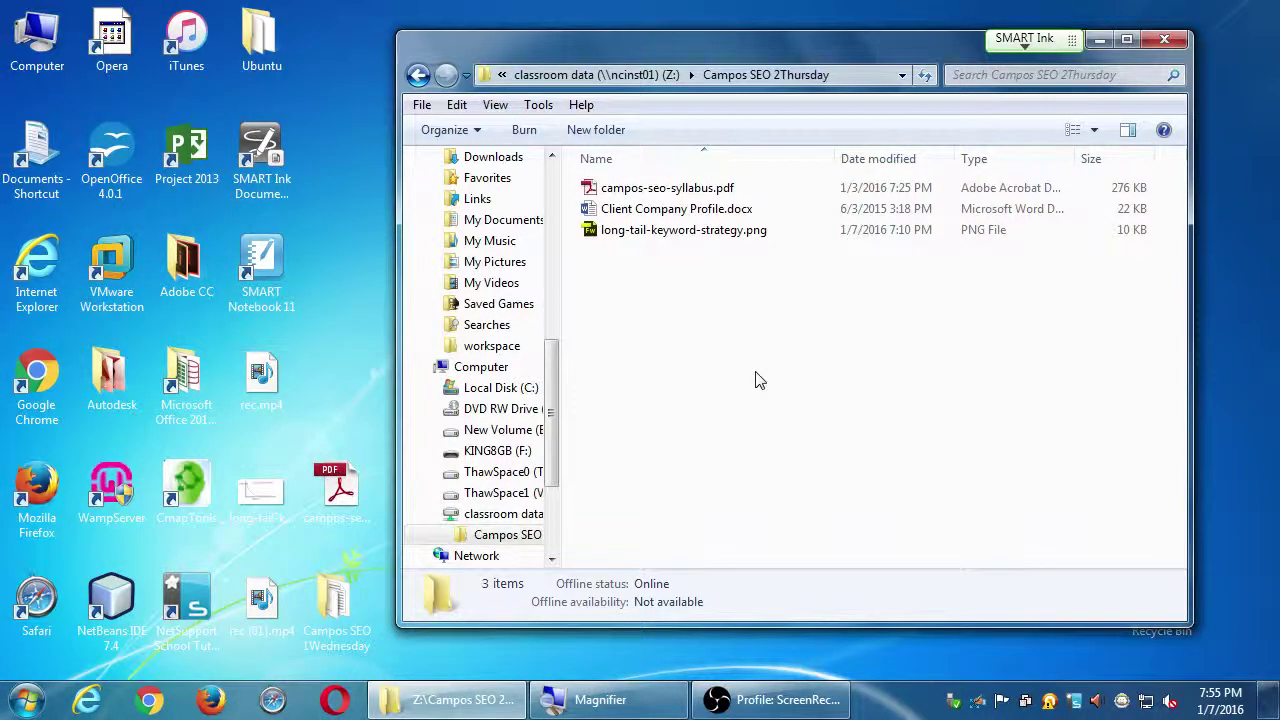
{"action": "left_click_drag", "start_coordinate": [786, 41], "coordinate": [867, 30]}
{"action": "left_click_drag", "start_coordinate": [810, 197], "coordinate": [411, 268]}
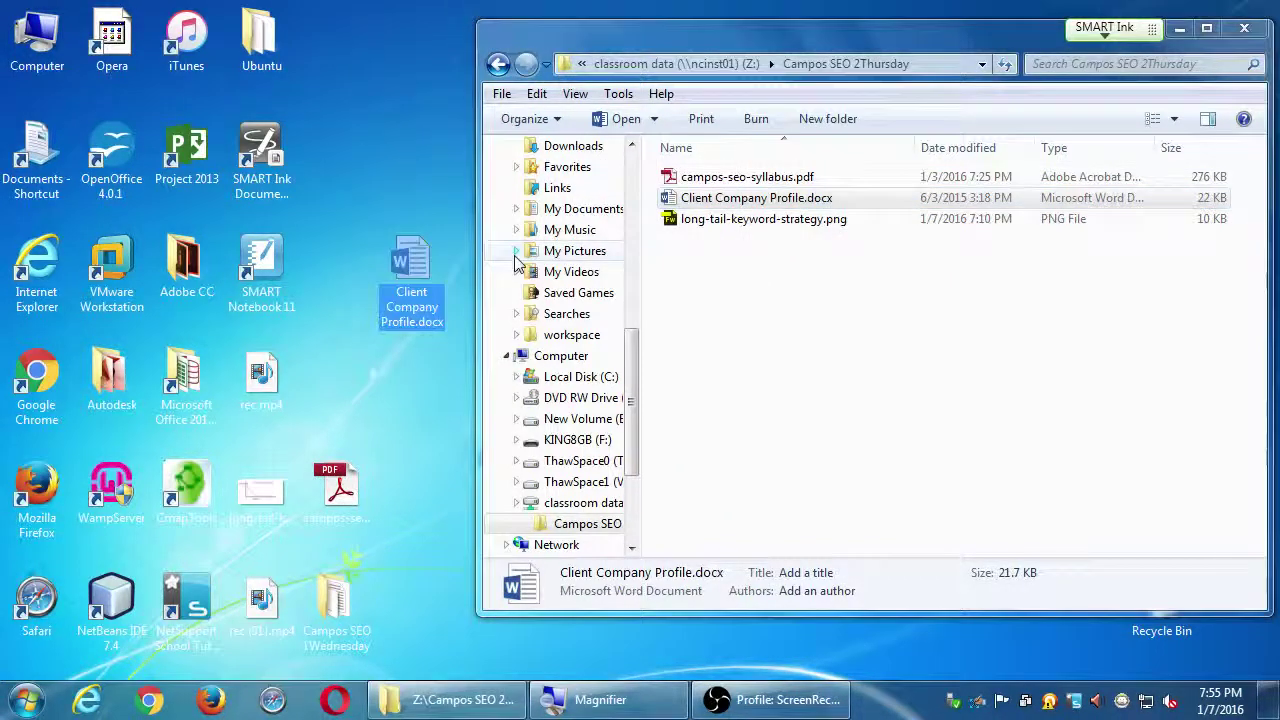
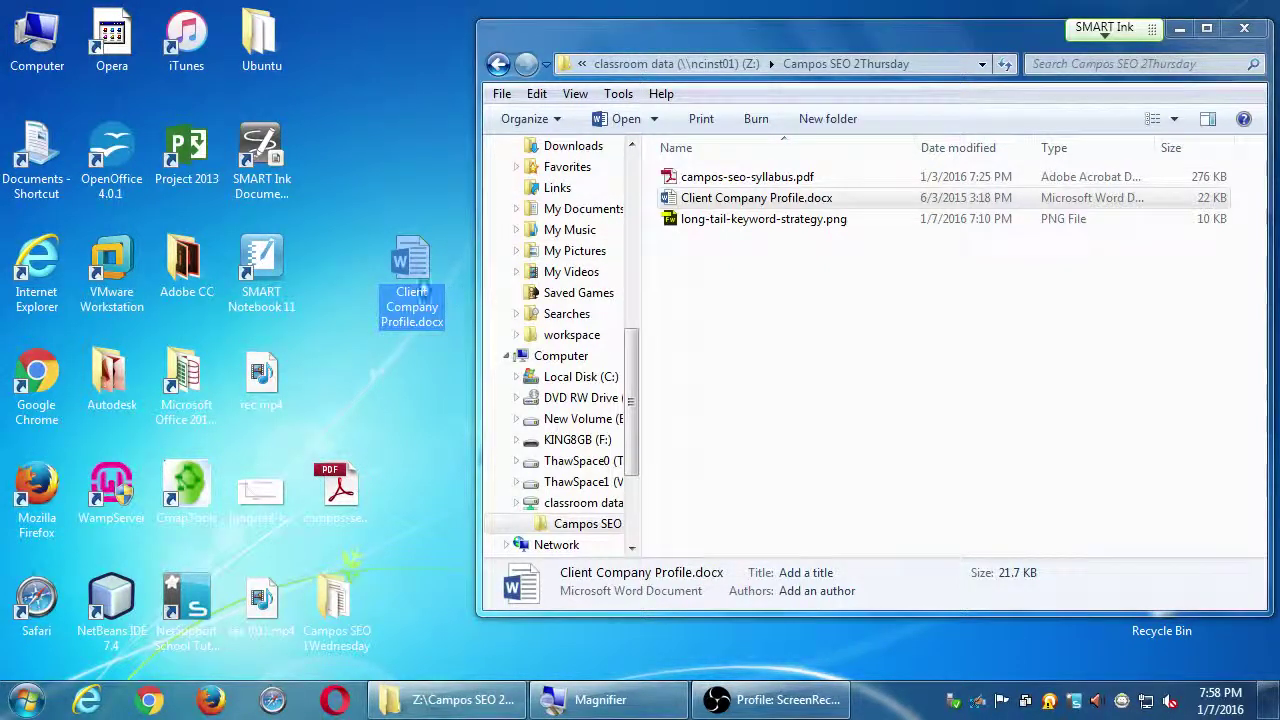
Open Client Company Profile.docx from the desktop and close the Navigation pane
{"action": "double_click", "coordinate": [418, 285]}
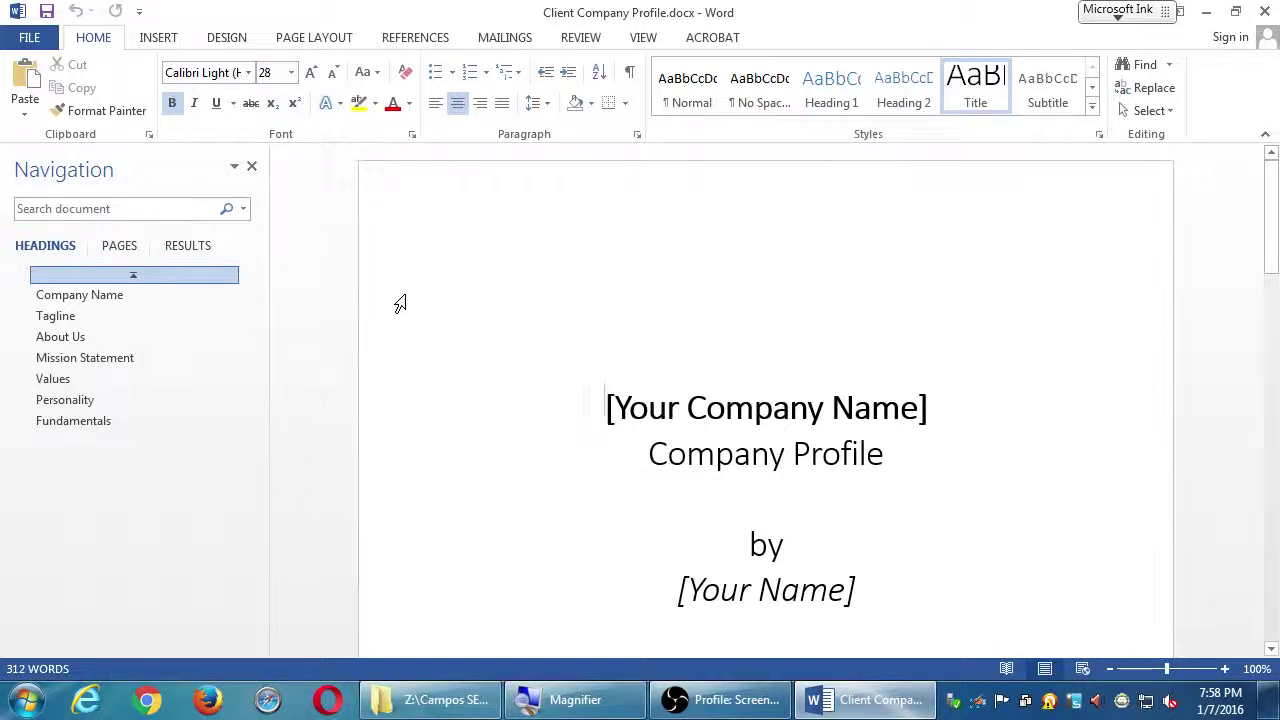
{"action": "left_click", "coordinate": [251, 169]}
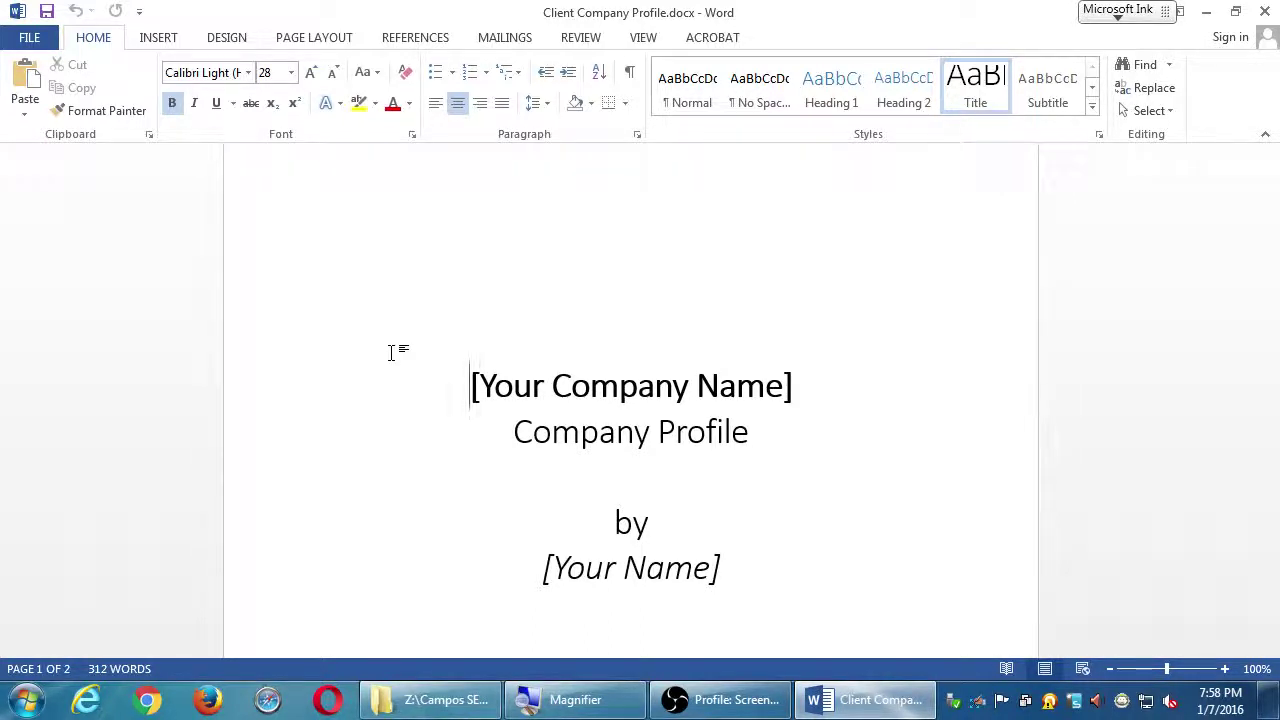
Scroll to page 2's Company Name section and select the word 'example' in its prompt
{"action": "scroll", "coordinate": [471, 466], "scroll_direction": "down", "scroll_amount": 10}
{"action": "scroll", "coordinate": [495, 476], "scroll_direction": "down", "scroll_amount": 12}
{"action": "scroll", "coordinate": [416, 484], "scroll_direction": "down", "scroll_amount": 12}
{"action": "scroll", "coordinate": [412, 472], "scroll_direction": "up", "scroll_amount": 10}
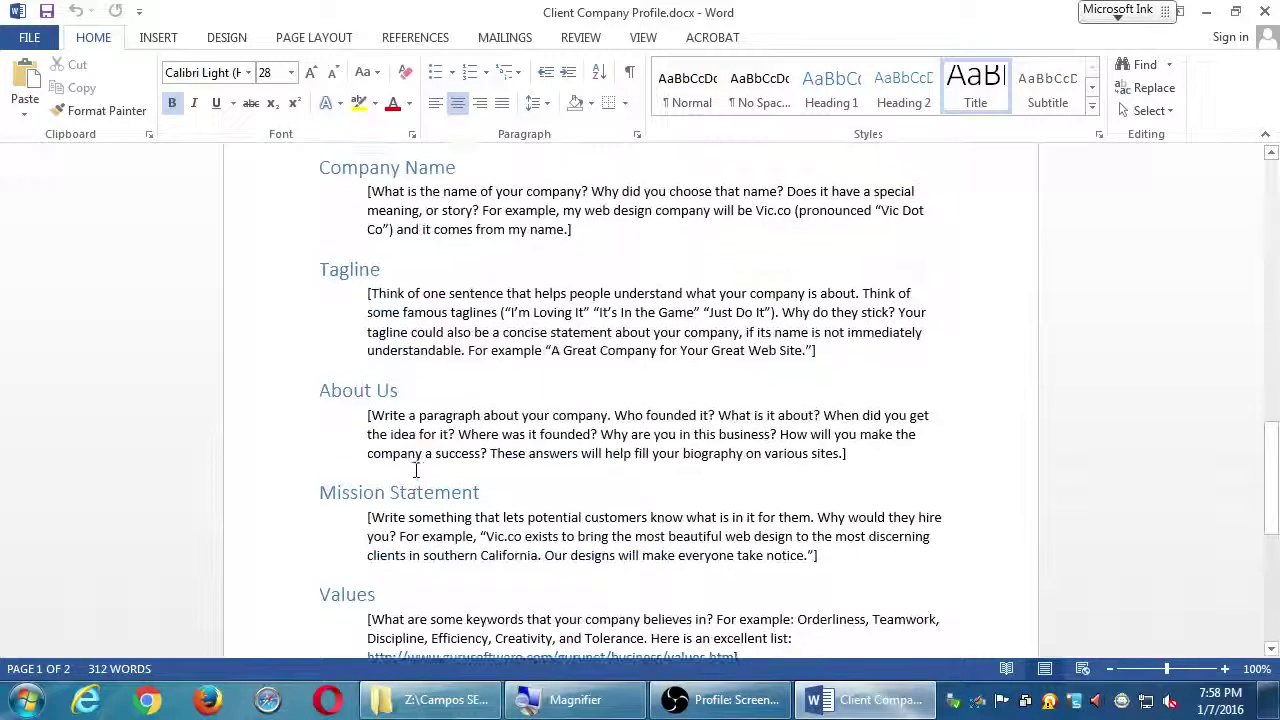
{"action": "scroll", "coordinate": [416, 470], "scroll_direction": "up", "scroll_amount": 1}
{"action": "scroll", "coordinate": [413, 470], "scroll_direction": "down", "scroll_amount": 1}
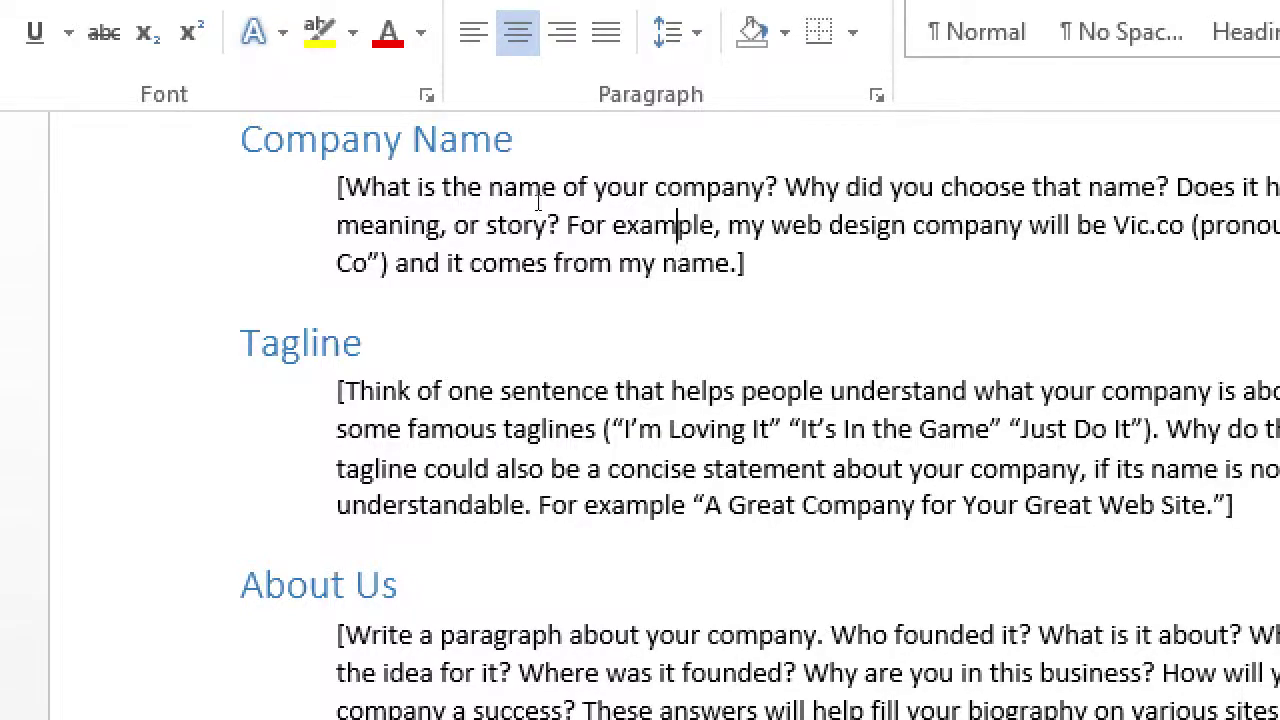
{"action": "double_click", "coordinate": [676, 226]}
{"action": "left_click", "coordinate": [581, 219]}
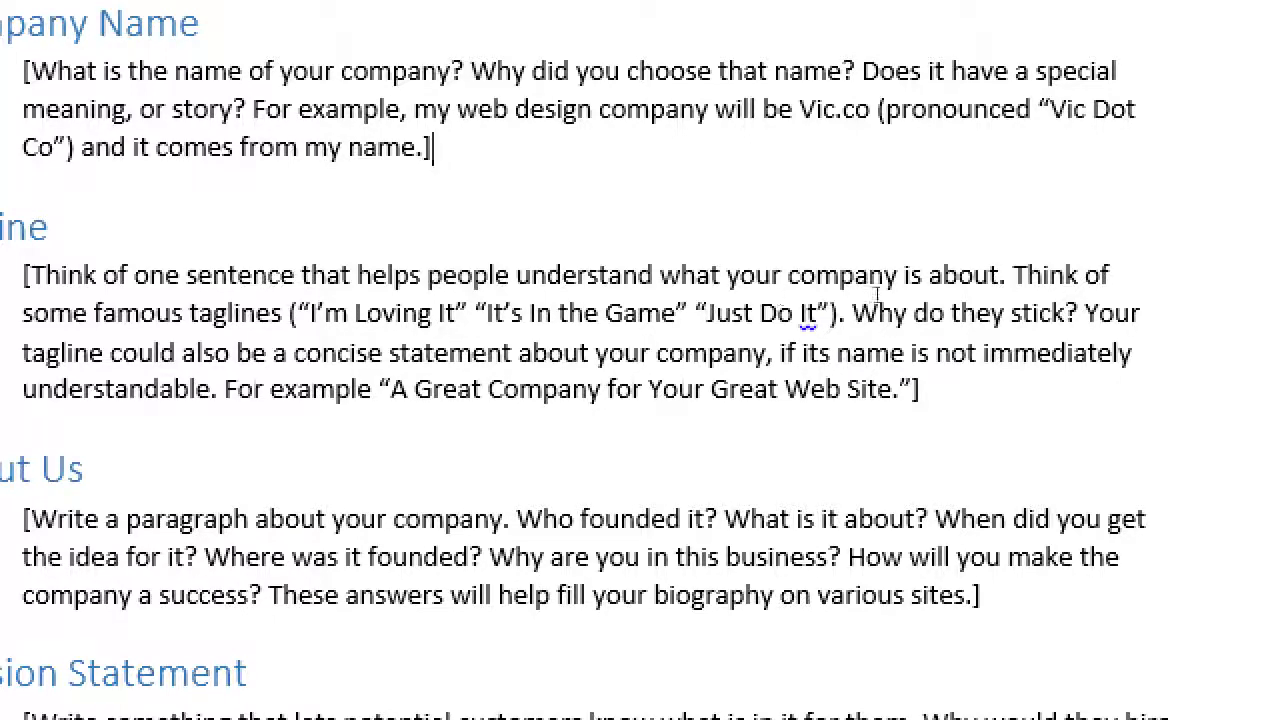
Type 'PmD Interactive - Web Design in San Diego' on a new line below the Tagline prompt
{"action": "key", "text": "Down"}
{"action": "key", "text": "Down"}
{"action": "key", "text": "Down"}
{"action": "key", "text": "Down"}
{"action": "key", "text": "Down"}
{"action": "key", "text": "End"}
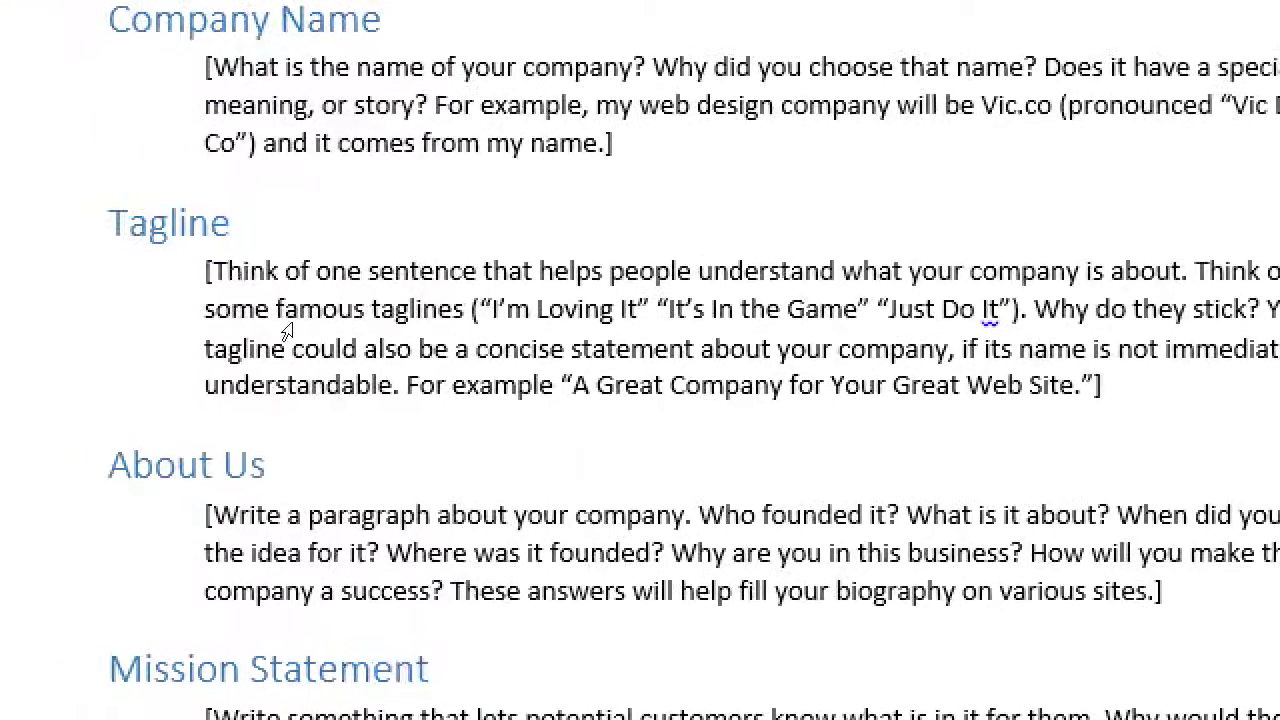
{"action": "key", "text": "Return"}
{"action": "type", "text": "P"}
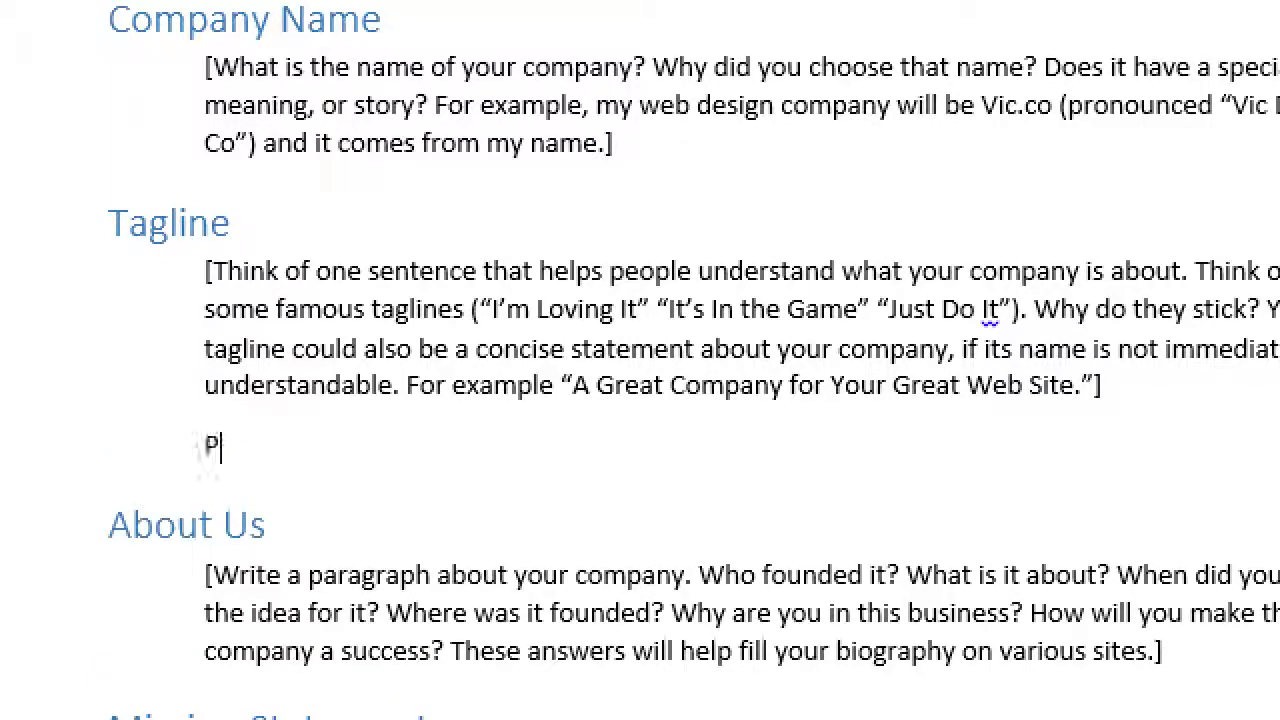
{"action": "type", "text": "mD Interactive"}
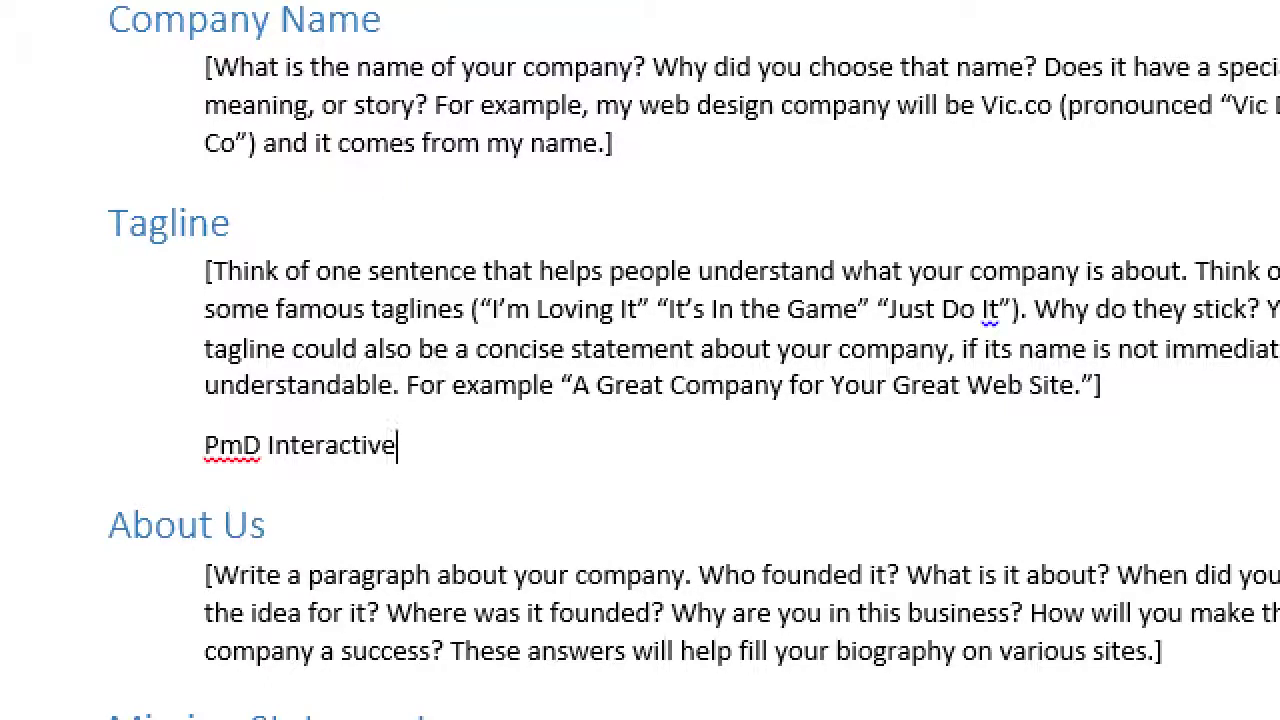
{"action": "type", "text": "- Web Design in Sa"}
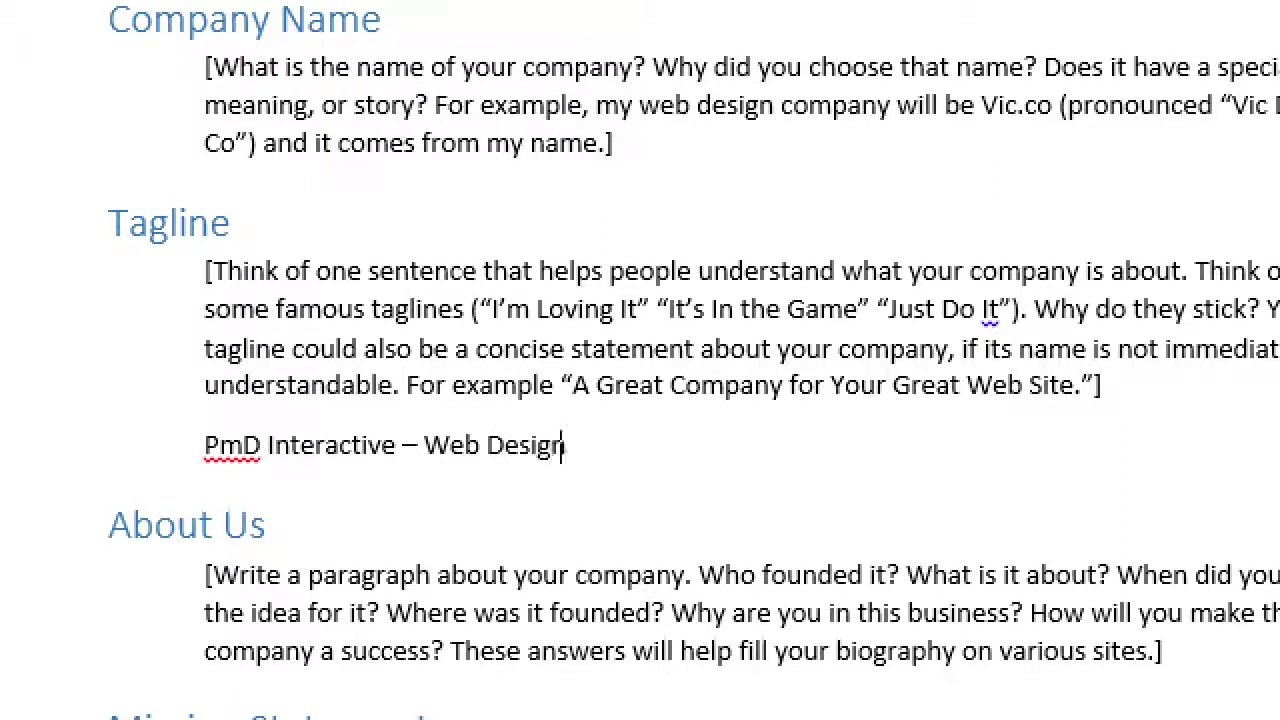
{"action": "type", "text": "n Diego"}
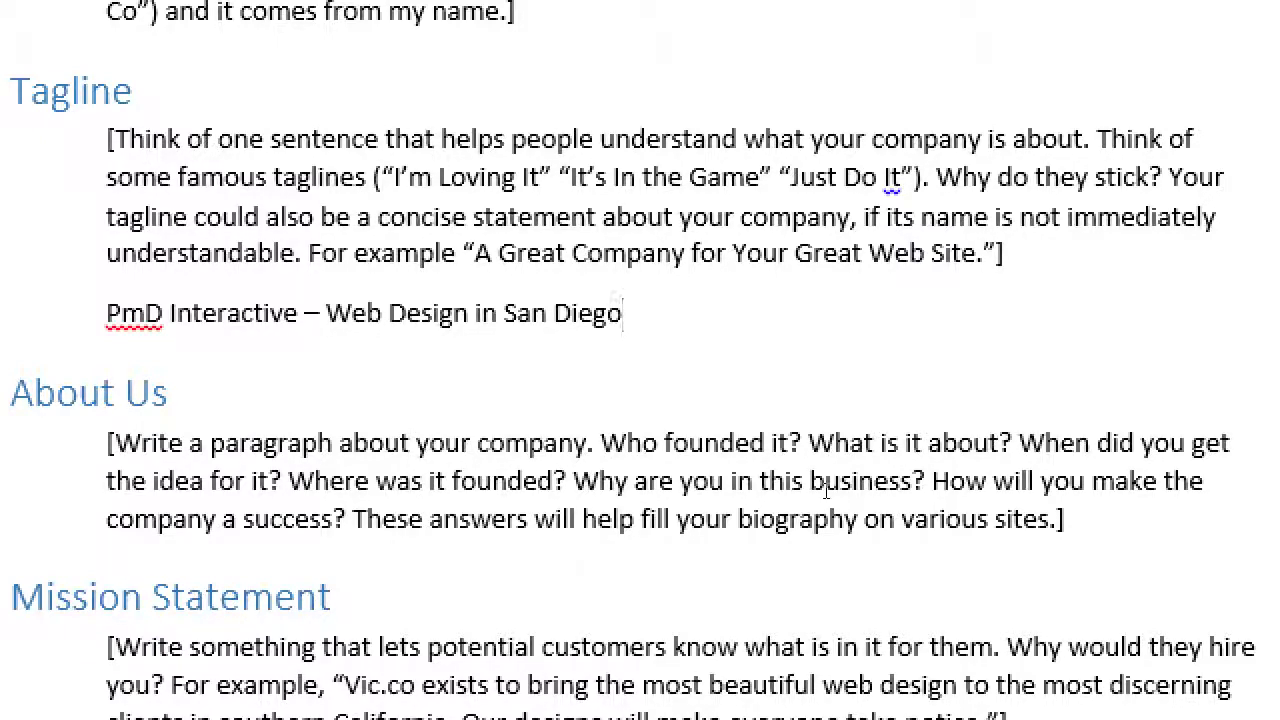
Place the insertion point in the About Us placeholder text
{"action": "left_click", "coordinate": [561, 443]}
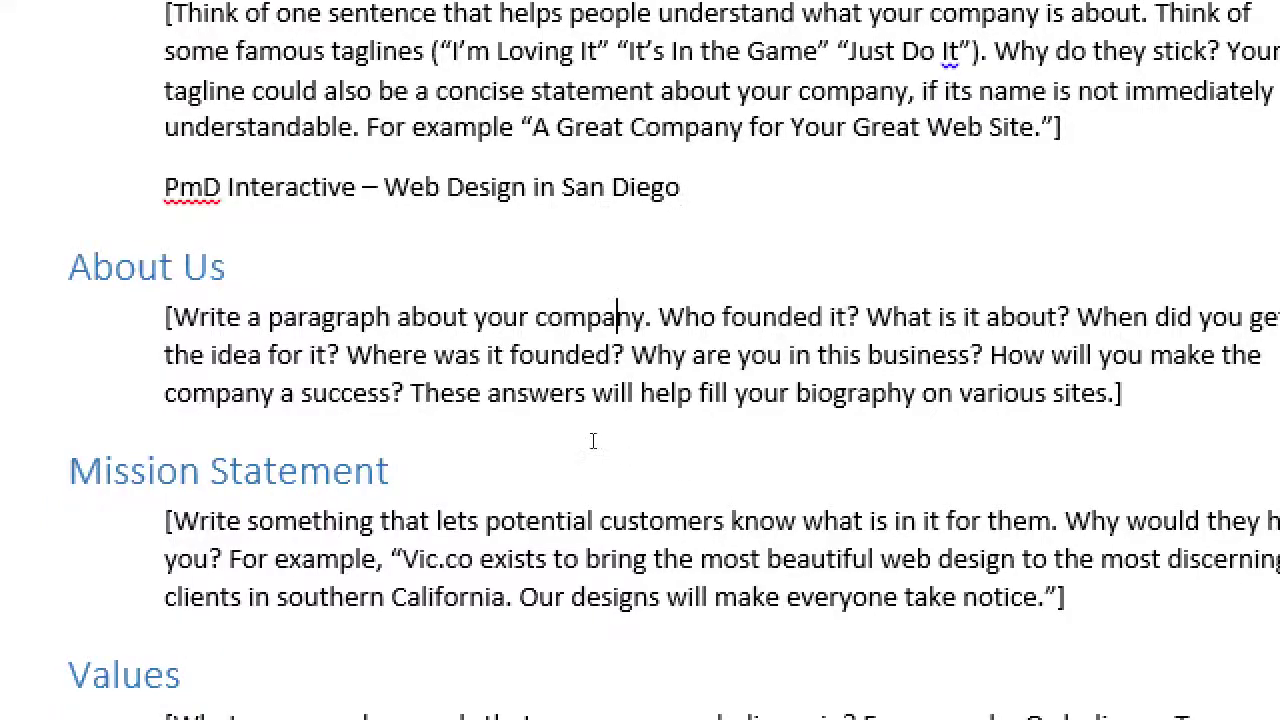
Select part of the About Us placeholder text, then clear the selection
{"action": "left_click_drag", "start_coordinate": [593, 441], "coordinate": [626, 473]}
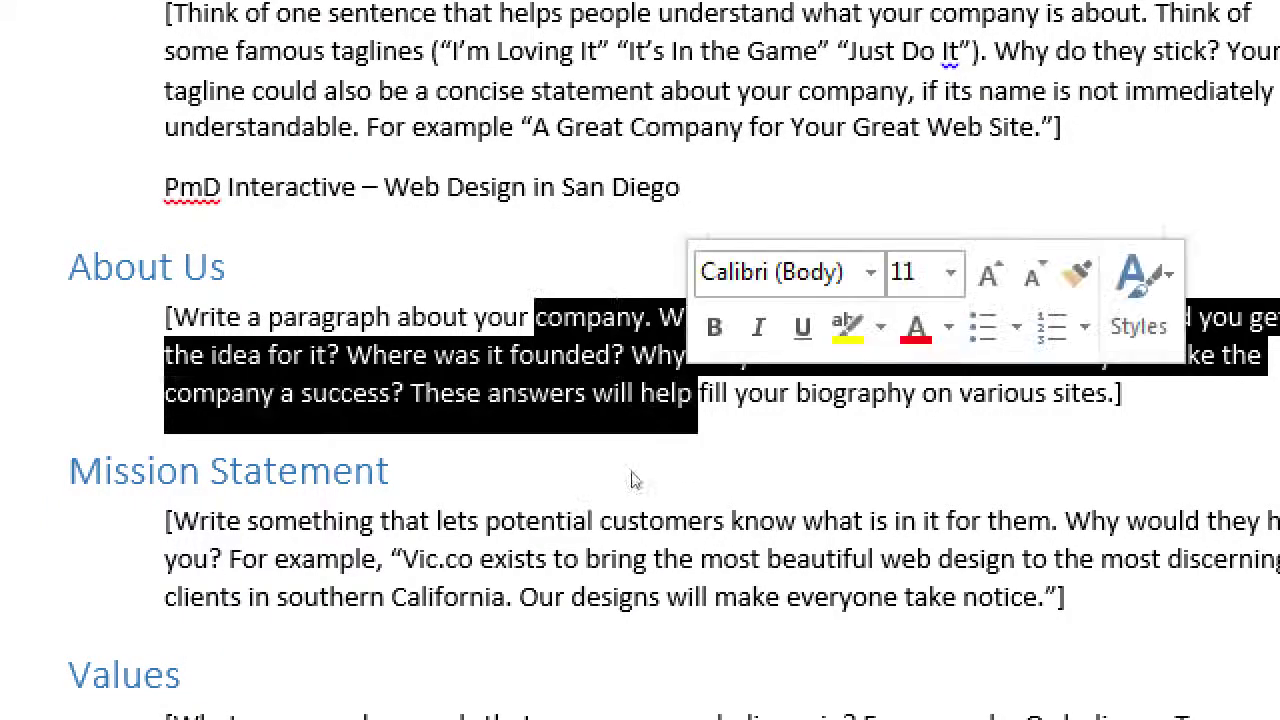
{"action": "left_click", "coordinate": [654, 469]}
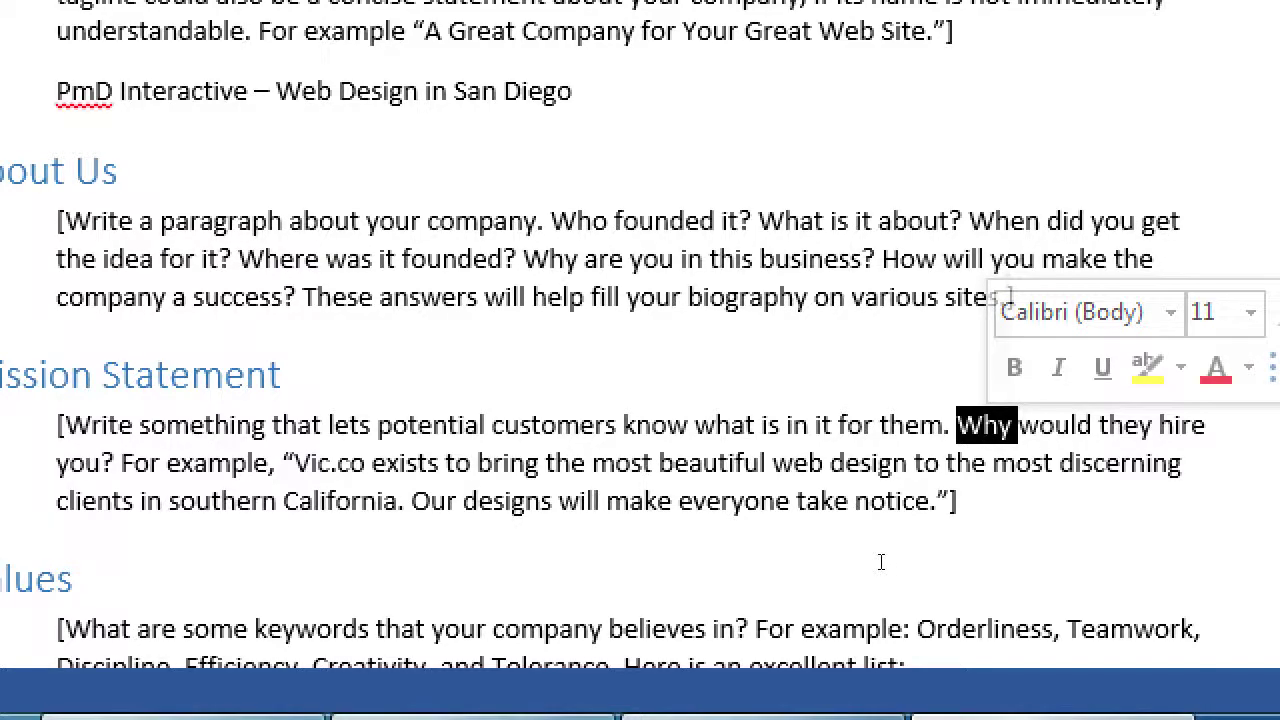
{"action": "key", "text": "super+minus"}
Launch Paint by searching 'paint' in the Start menu
{"action": "key", "text": "super"}
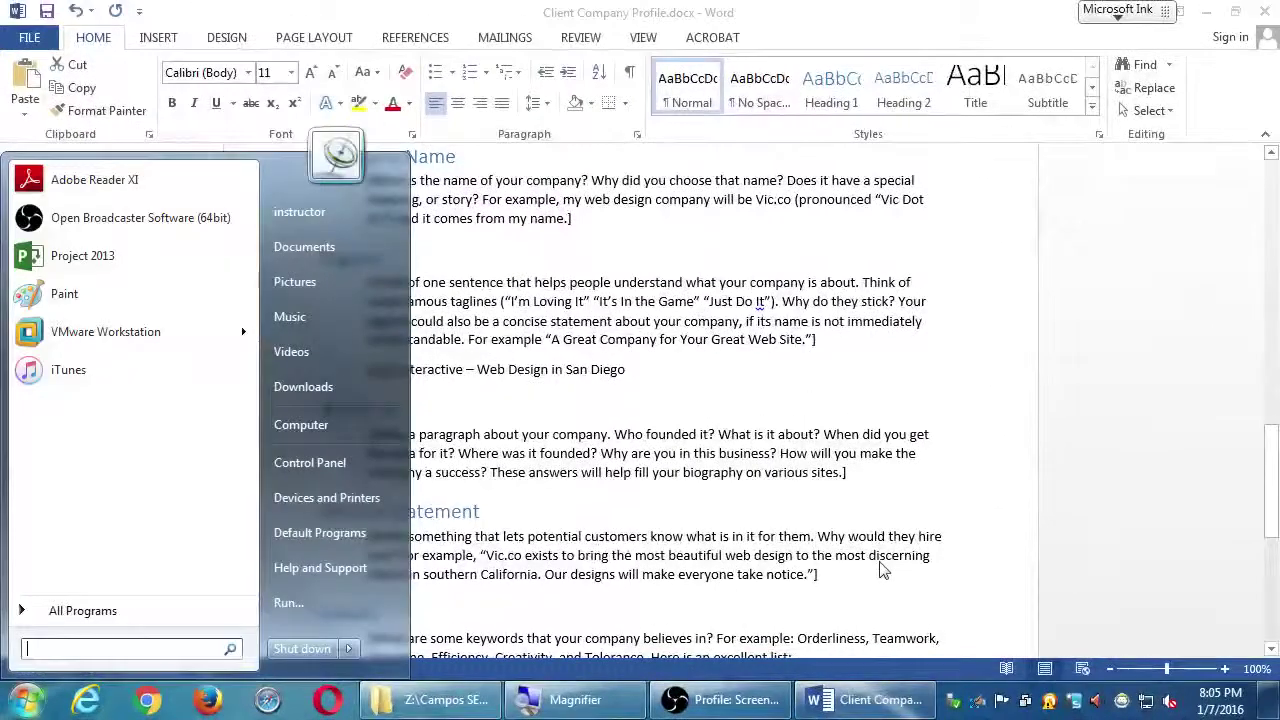
{"action": "type", "text": "po"}
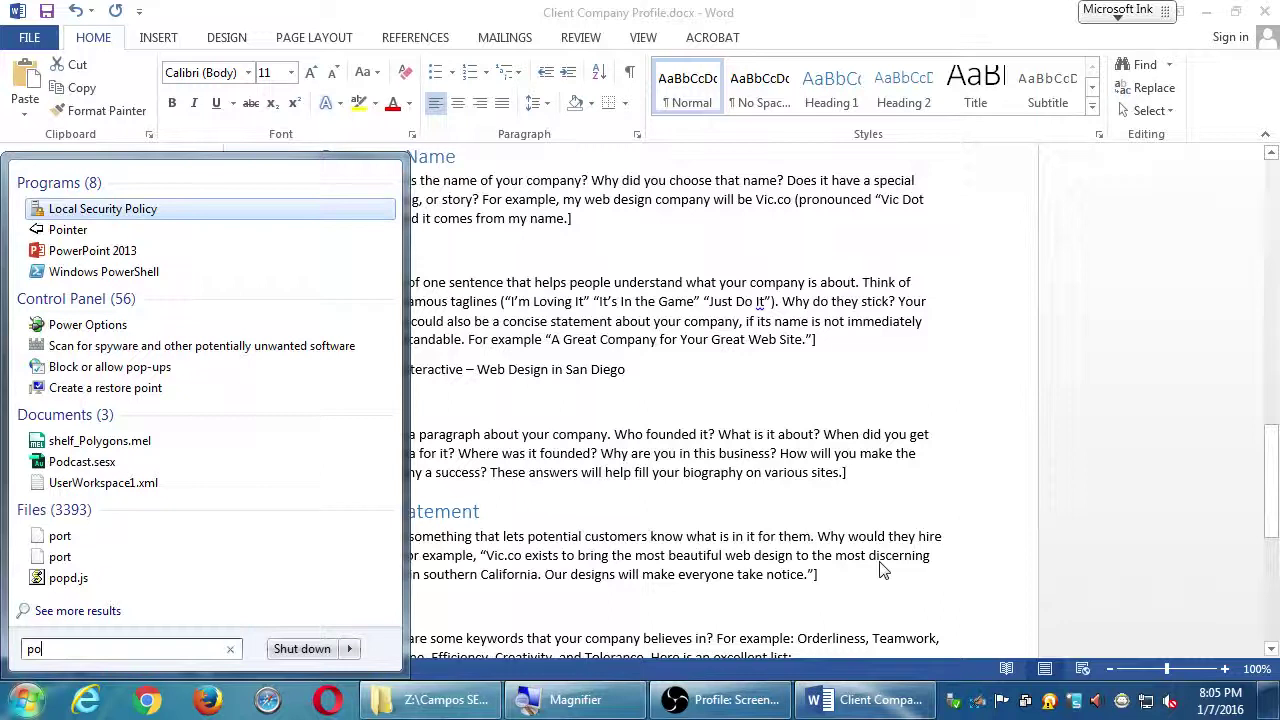
{"action": "key", "text": "BackSpace"}
{"action": "type", "text": "aint"}
{"action": "key", "text": "Return"}
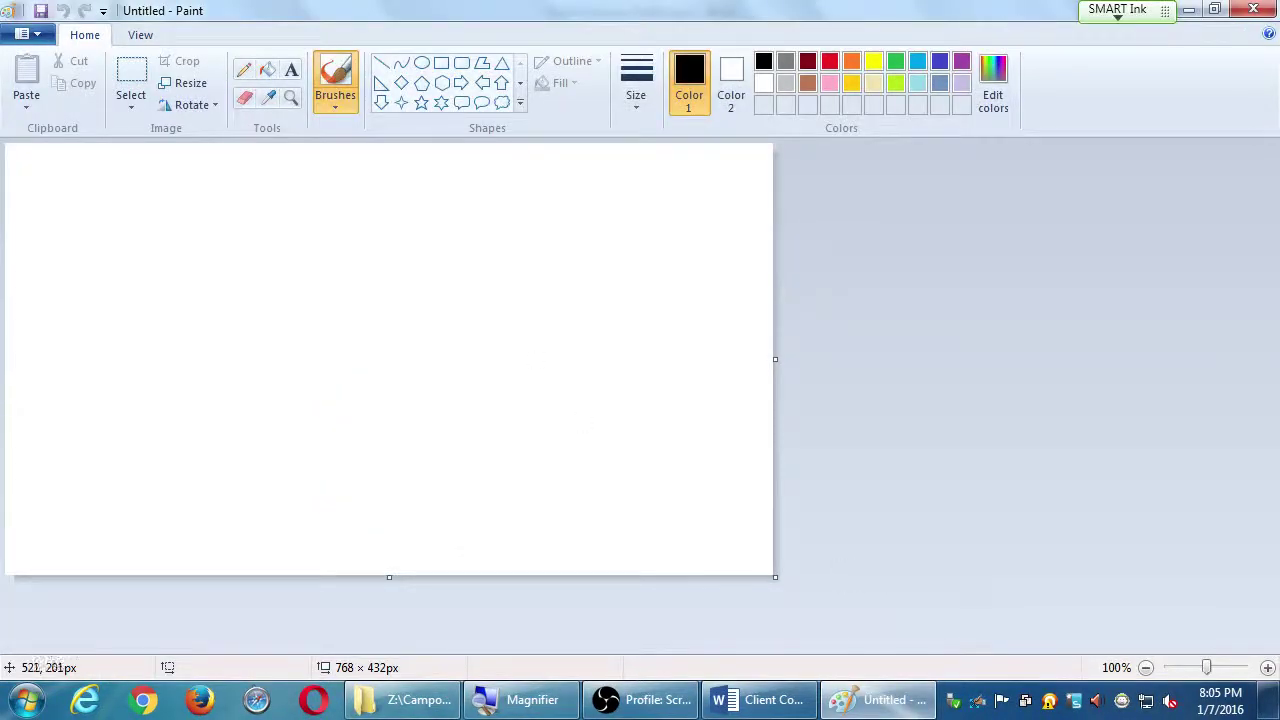
Draw a large gold oval on the left of the canvas
{"action": "left_click", "coordinate": [320, 72]}
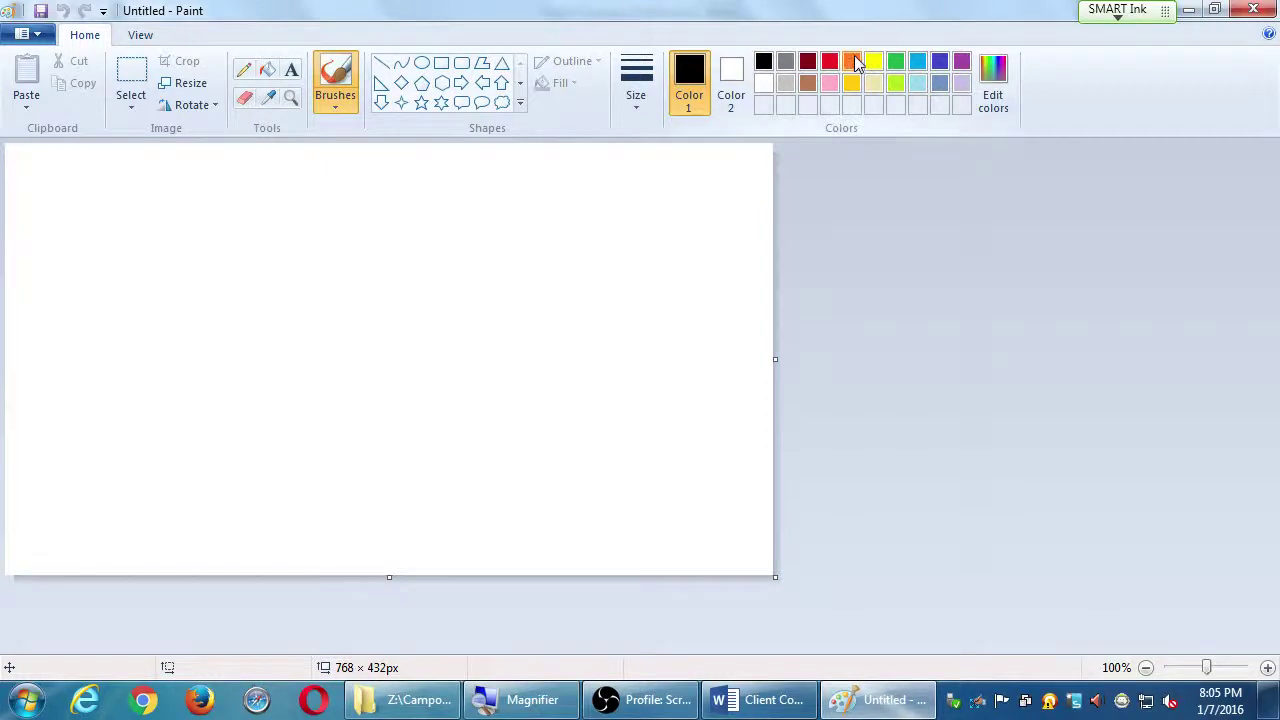
{"action": "left_click", "coordinate": [851, 62]}
{"action": "left_click", "coordinate": [852, 83]}
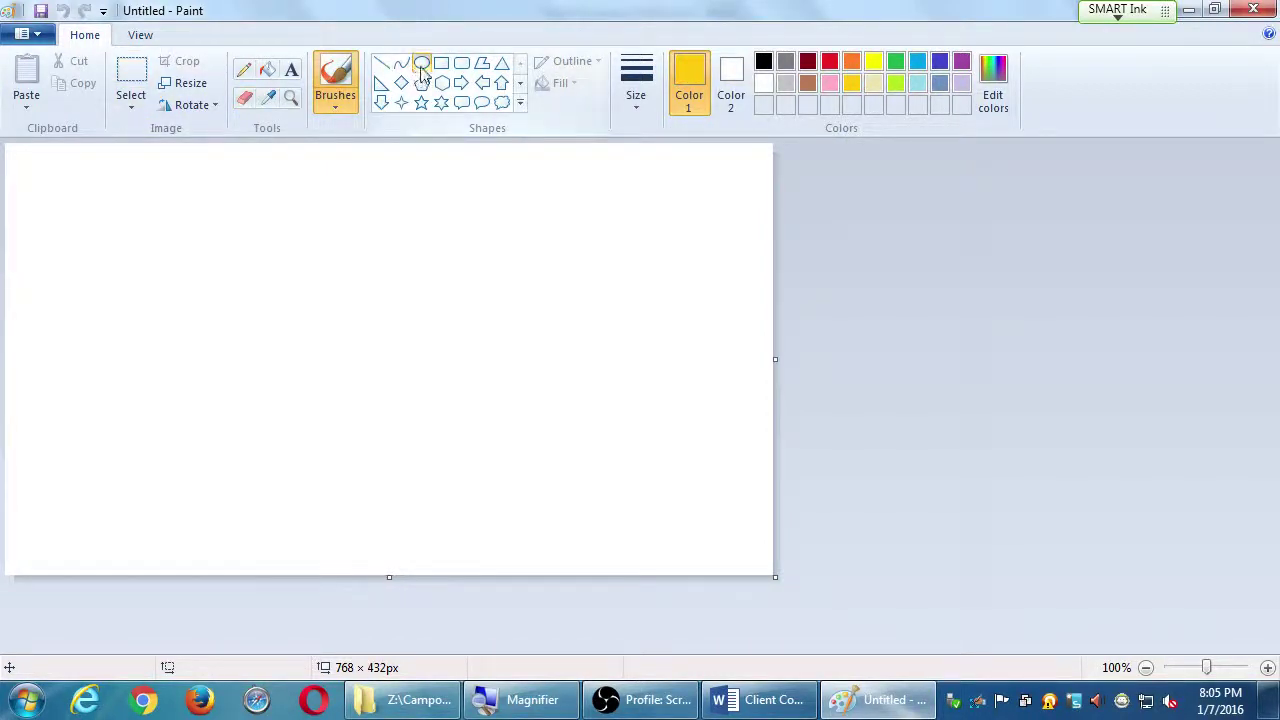
{"action": "left_click", "coordinate": [421, 62]}
{"action": "left_click_drag", "start_coordinate": [62, 174], "coordinate": [502, 564]}
{"action": "left_click", "coordinate": [748, 162]}
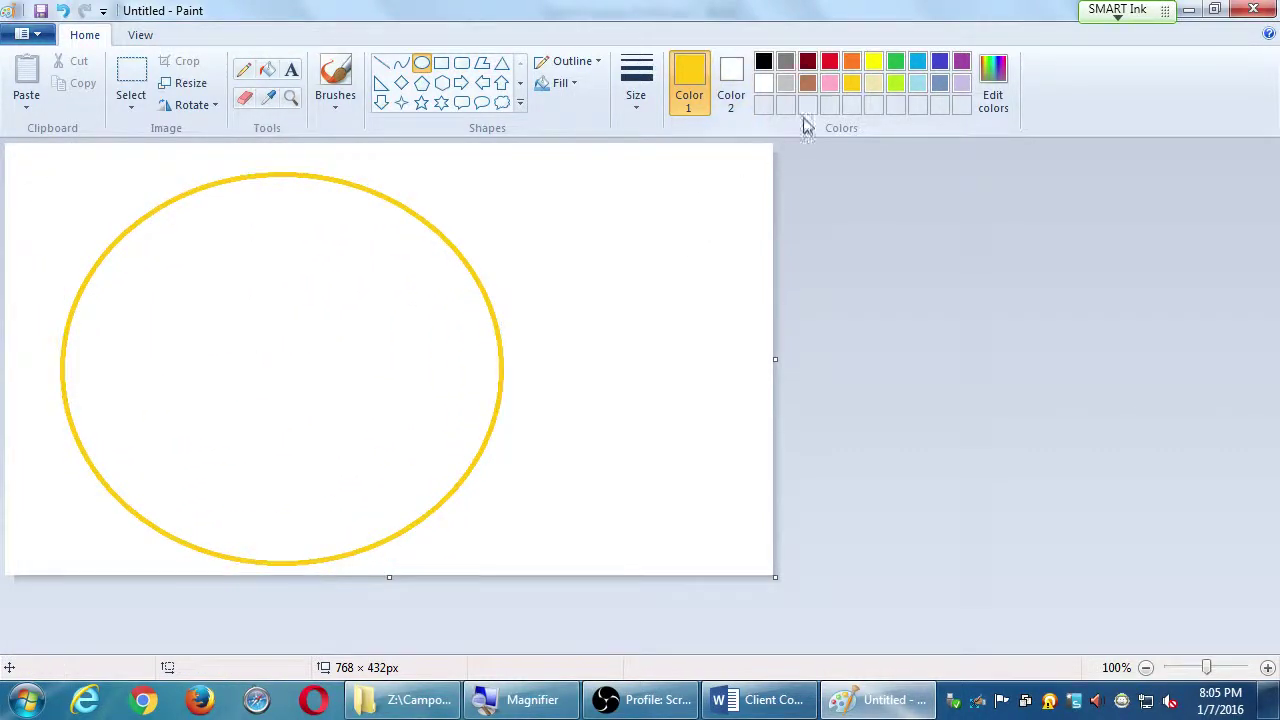
Draw an orange oval inside the gold one and a small dark-red circle inside that
{"action": "left_click", "coordinate": [852, 66]}
{"action": "left_click_drag", "start_coordinate": [121, 280], "coordinate": [357, 496]}
{"action": "left_click", "coordinate": [415, 428]}
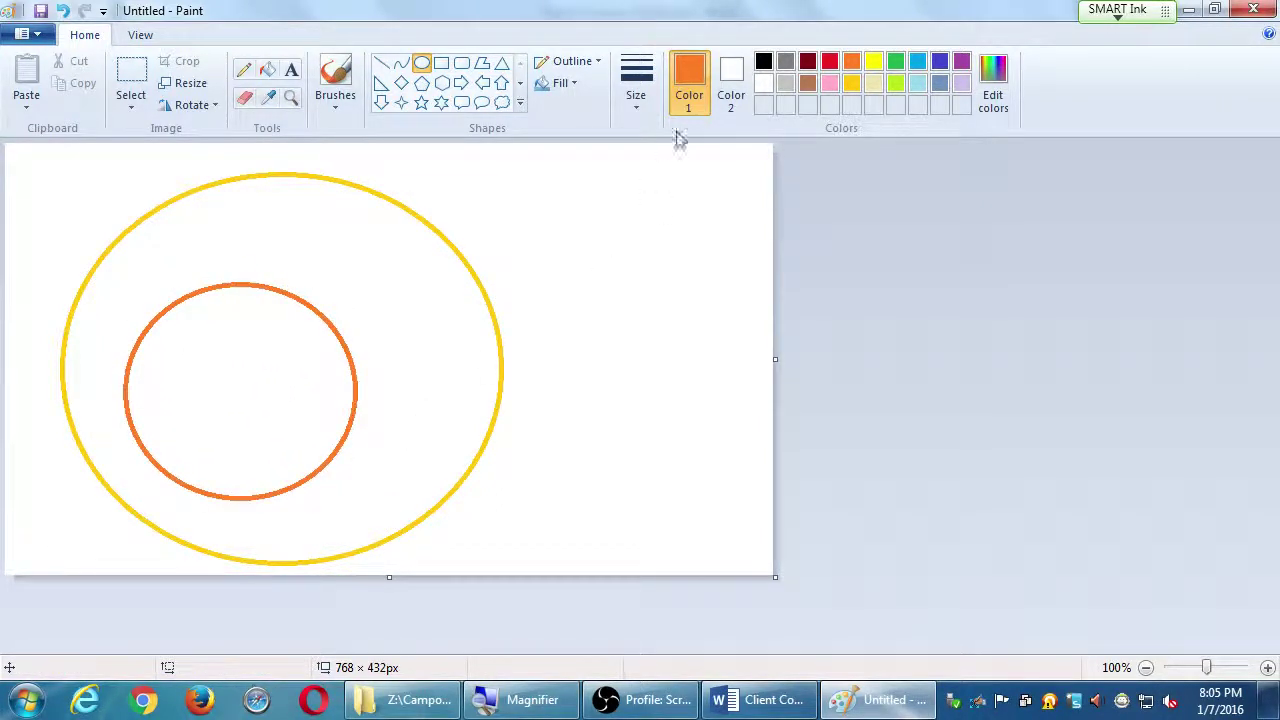
{"action": "left_click", "coordinate": [805, 66]}
{"action": "left_click_drag", "start_coordinate": [168, 388], "coordinate": [242, 451]}
{"action": "left_click", "coordinate": [662, 318]}
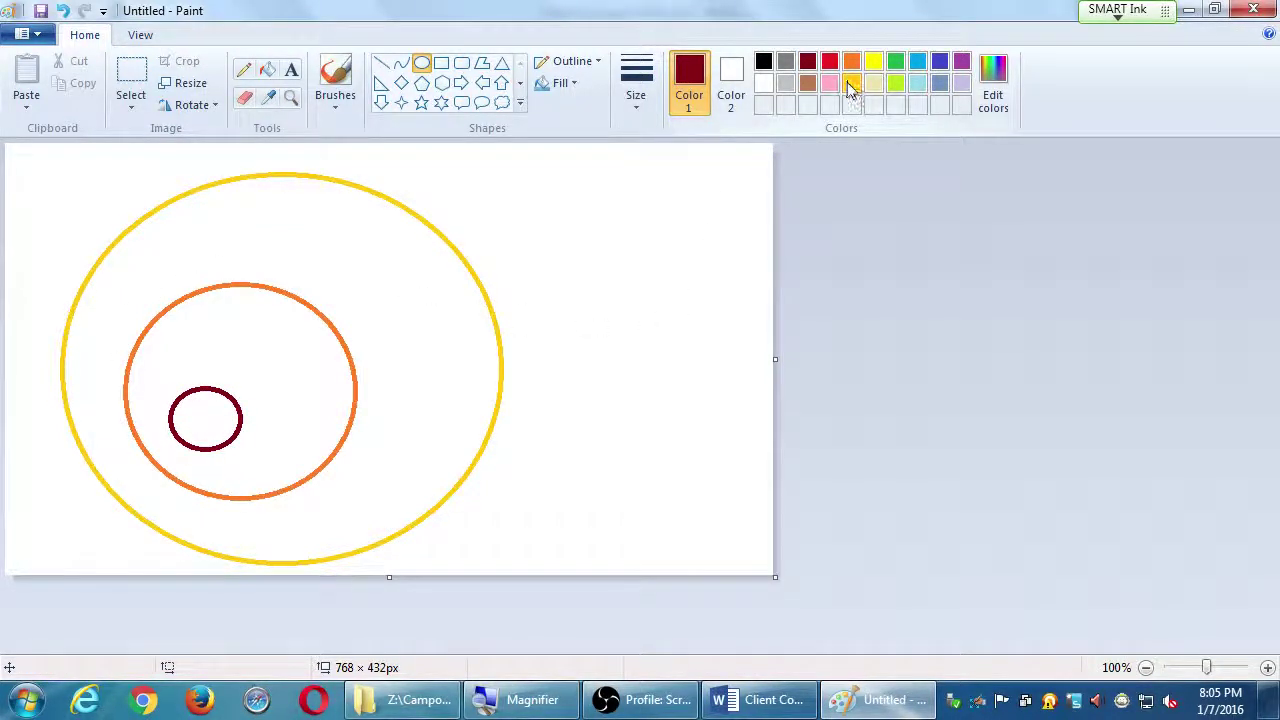
{"action": "left_click", "coordinate": [849, 84]}
{"action": "left_click", "coordinate": [291, 69]}
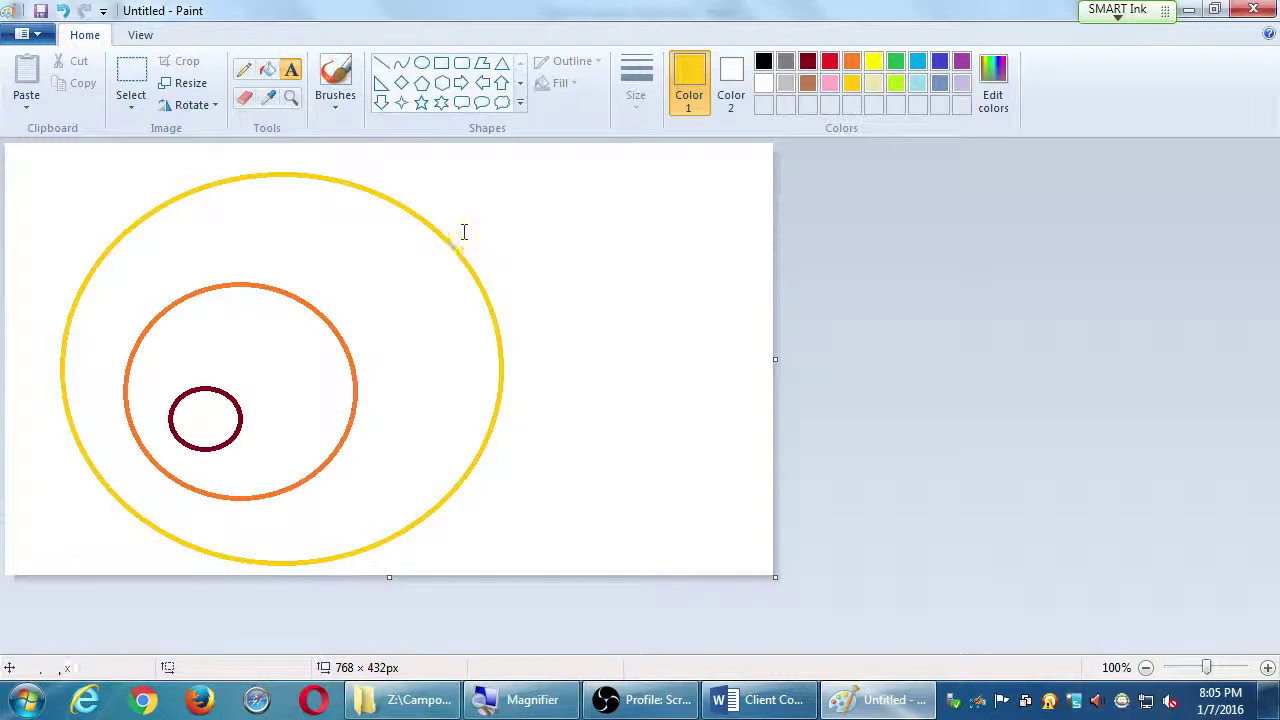
Add a gold 'What' label by the outer oval and an orange 'How' label inside the orange oval
{"action": "left_click", "coordinate": [452, 233]}
{"action": "type", "text": "Wh"}
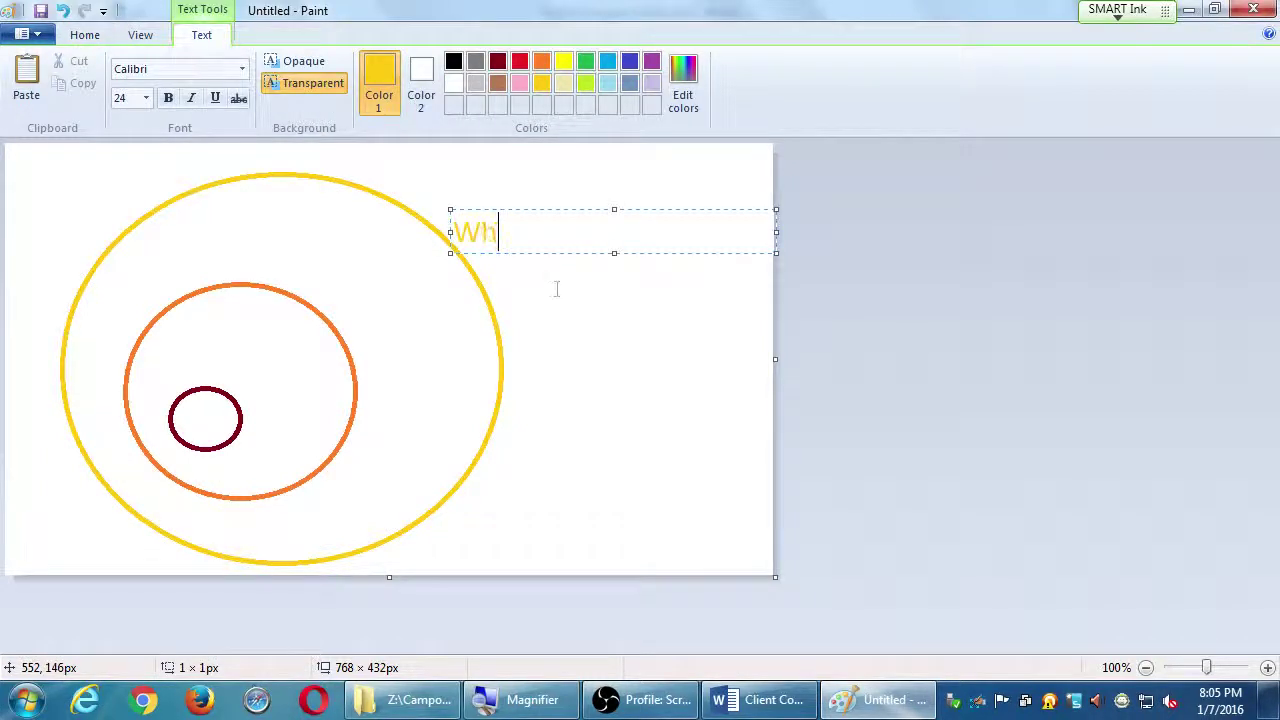
{"action": "type", "text": "at"}
{"action": "left_click", "coordinate": [520, 286]}
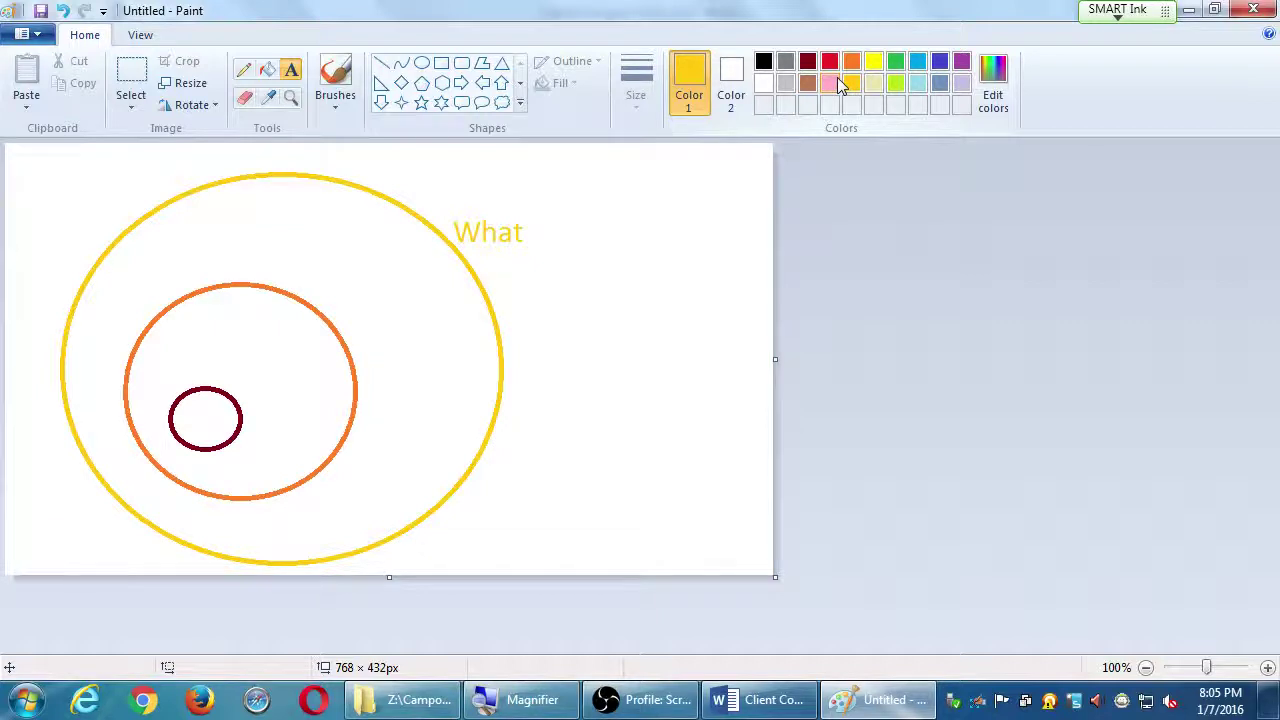
{"action": "left_click", "coordinate": [851, 62]}
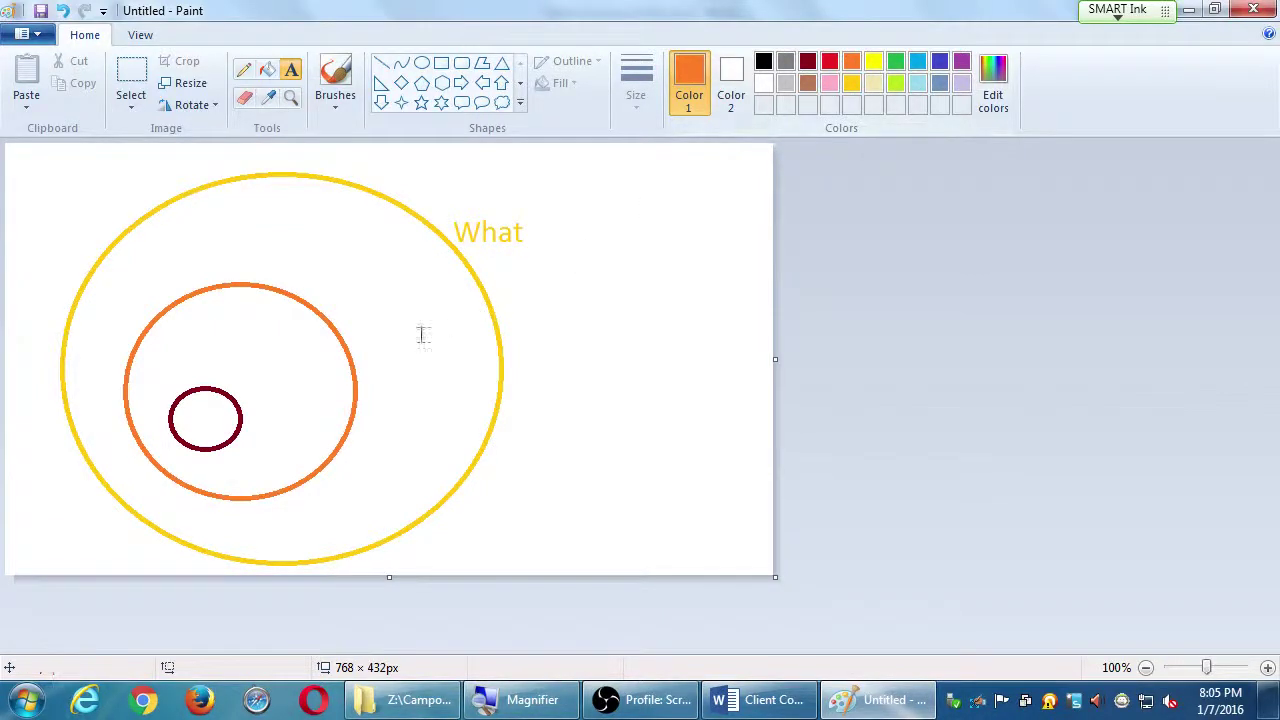
{"action": "left_click", "coordinate": [270, 322]}
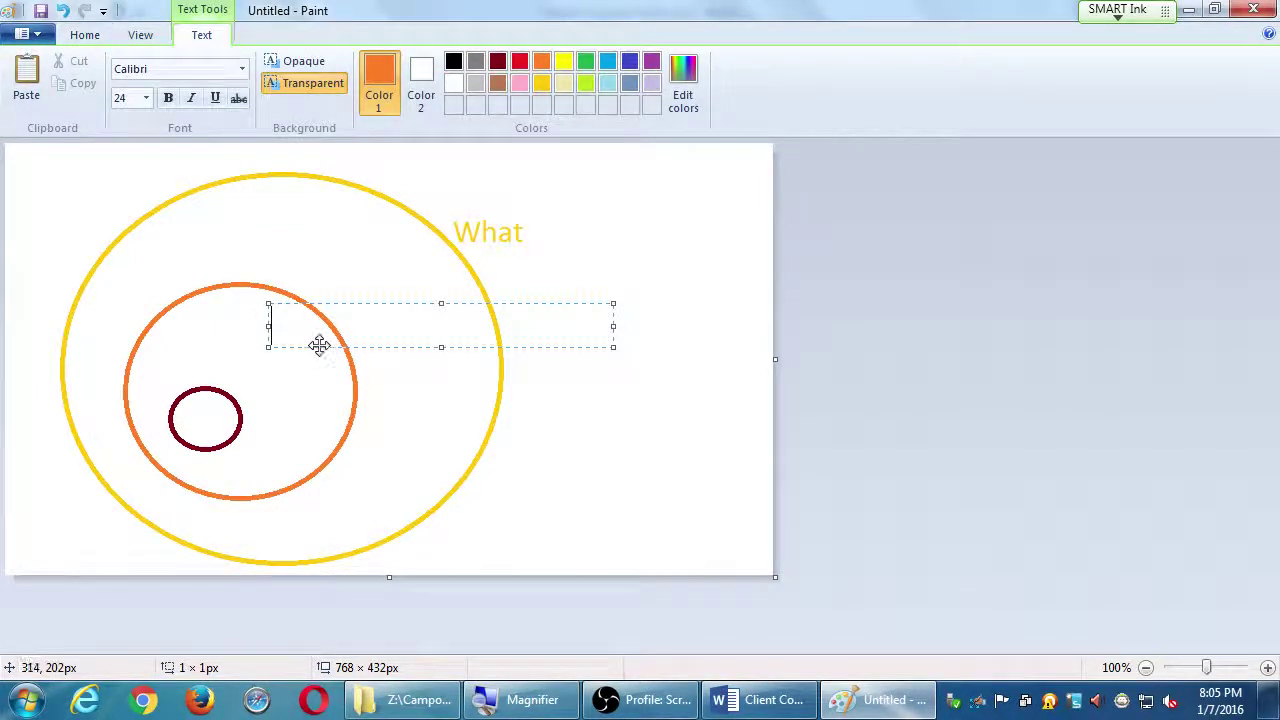
{"action": "type", "text": "How"}
{"action": "left_click", "coordinate": [275, 383]}
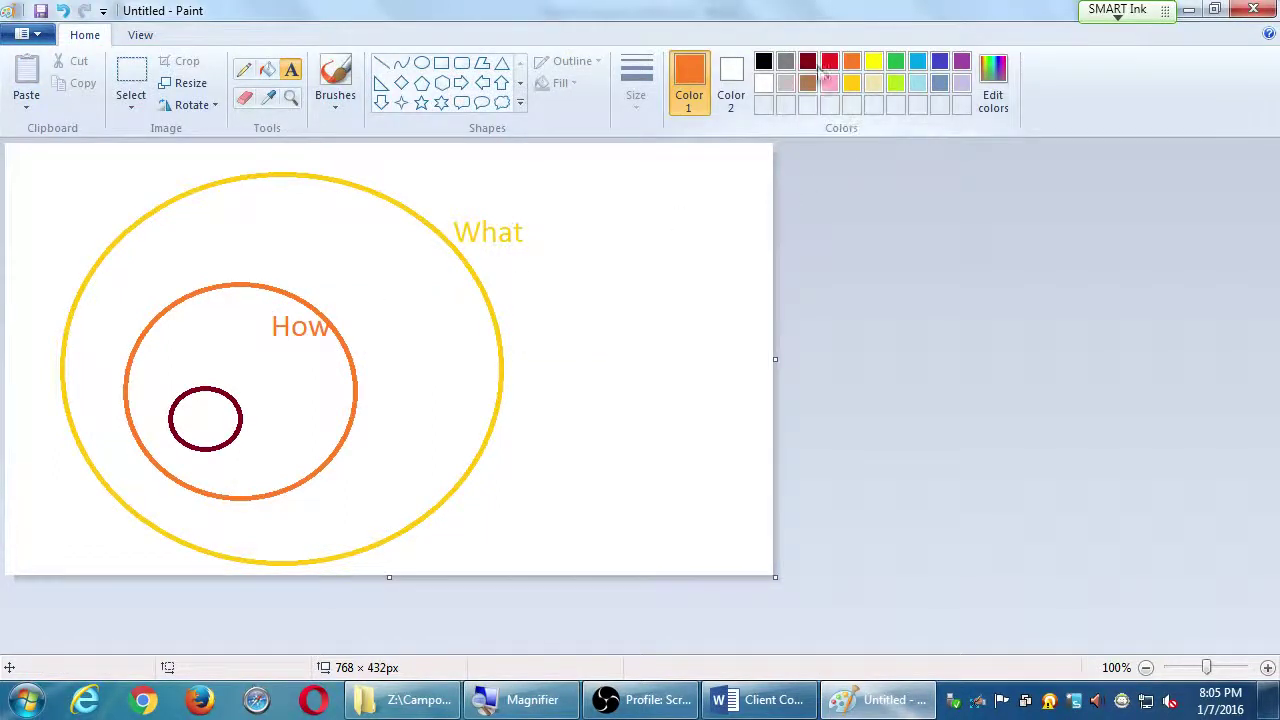
{"action": "left_click", "coordinate": [808, 62]}
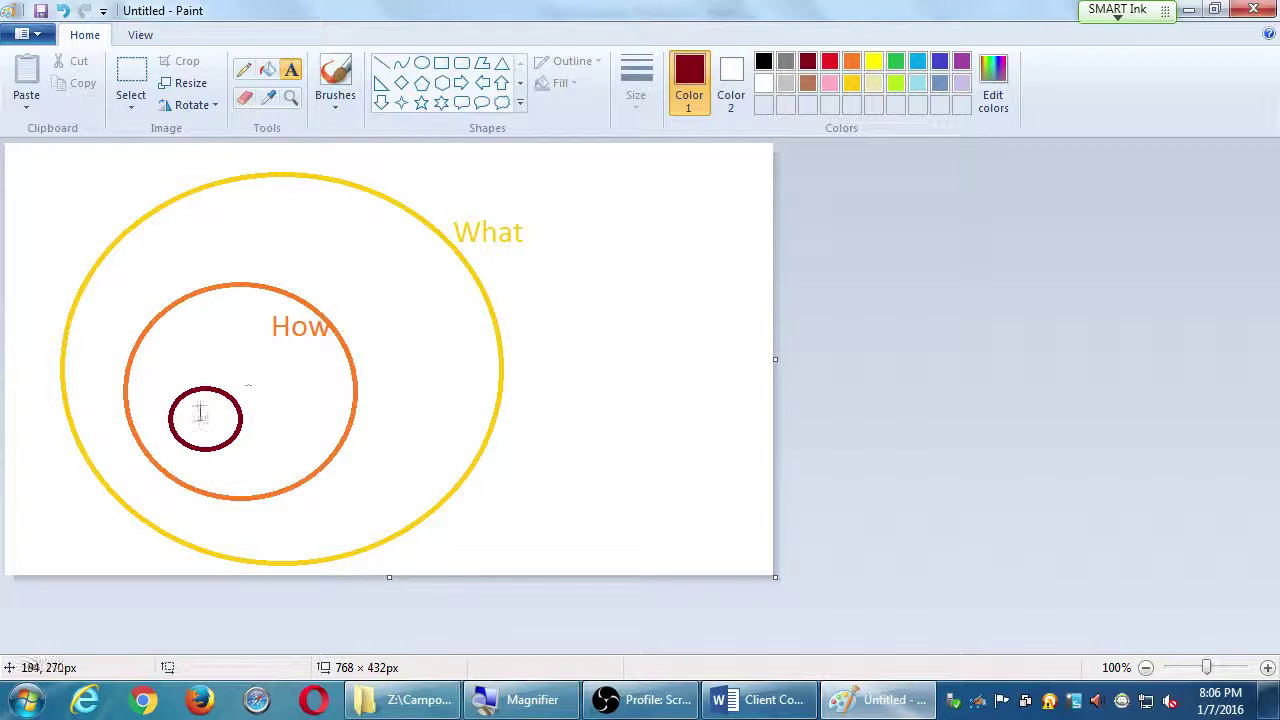
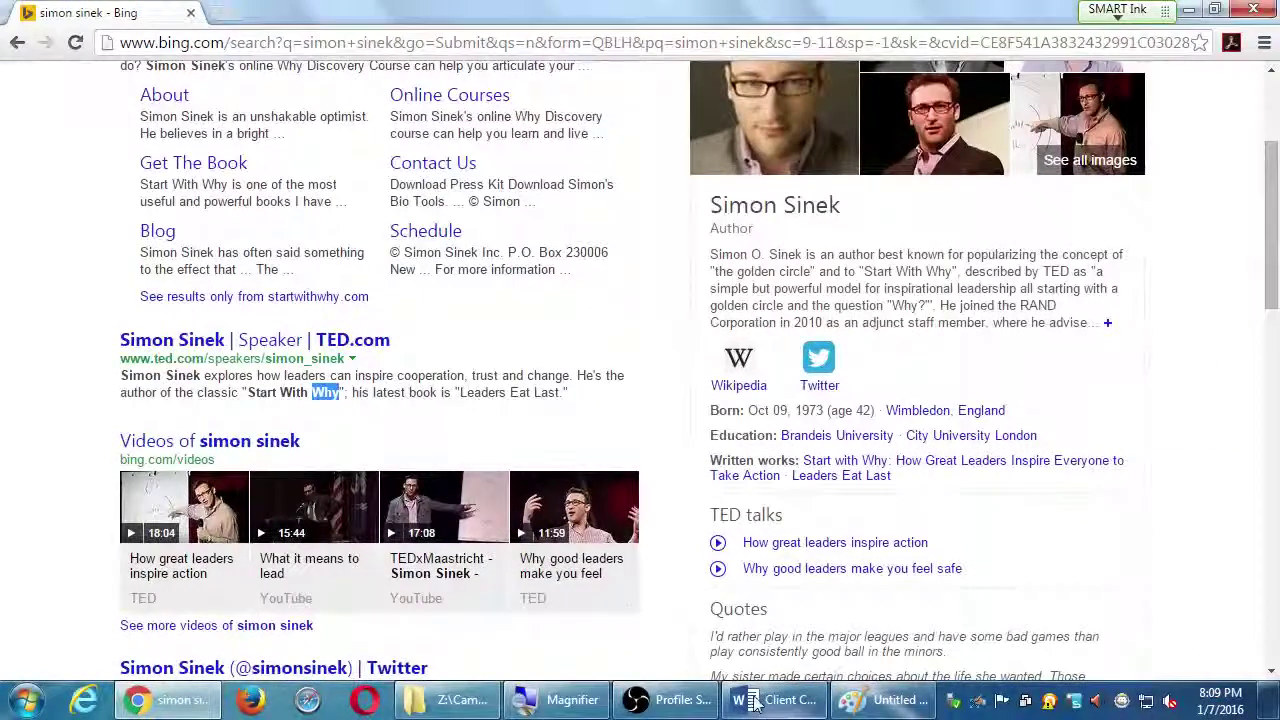
{"action": "left_click", "coordinate": [755, 702]}
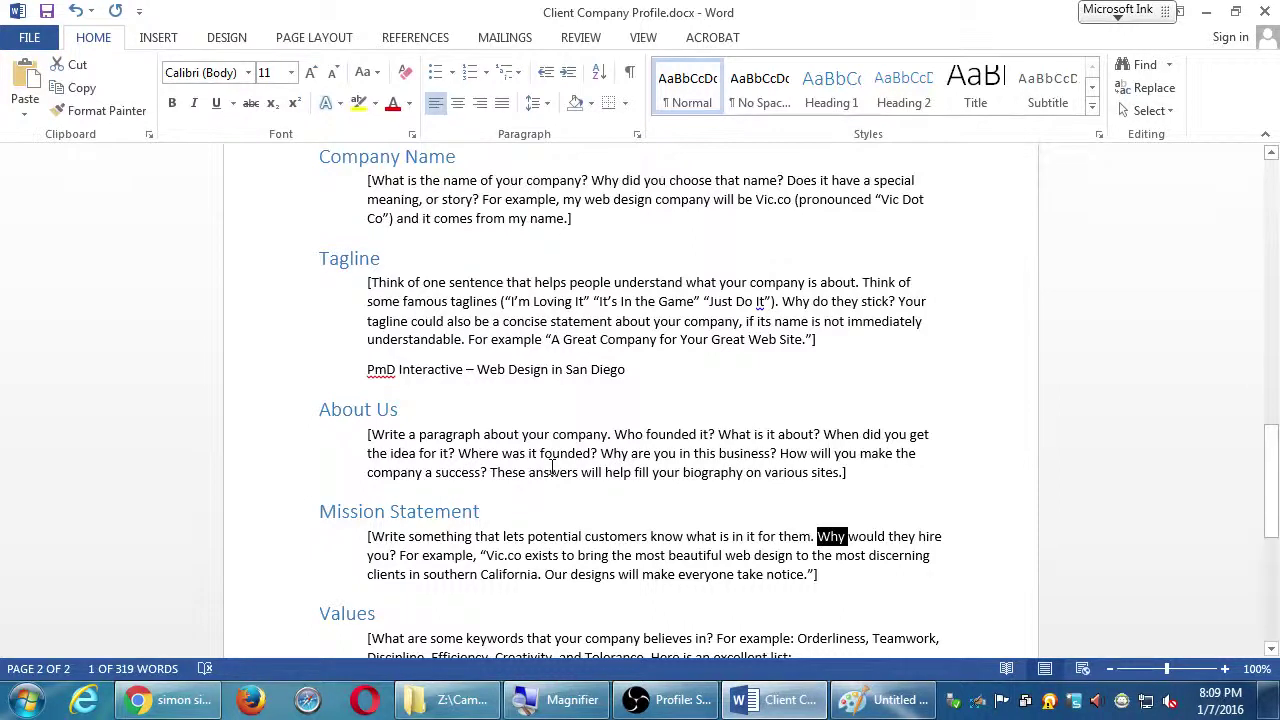
{"action": "scroll", "coordinate": [788, 508], "scroll_direction": "down", "scroll_amount": 1}
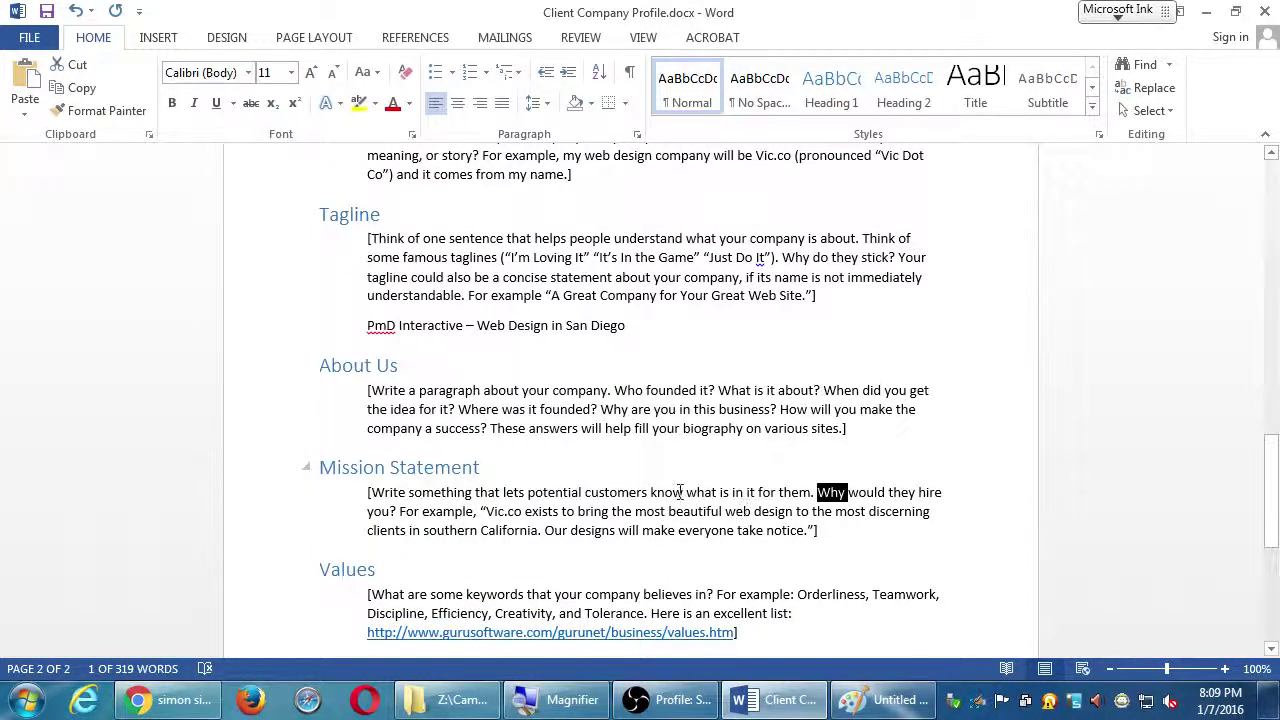
{"action": "scroll", "coordinate": [680, 492], "scroll_direction": "down", "scroll_amount": 1}
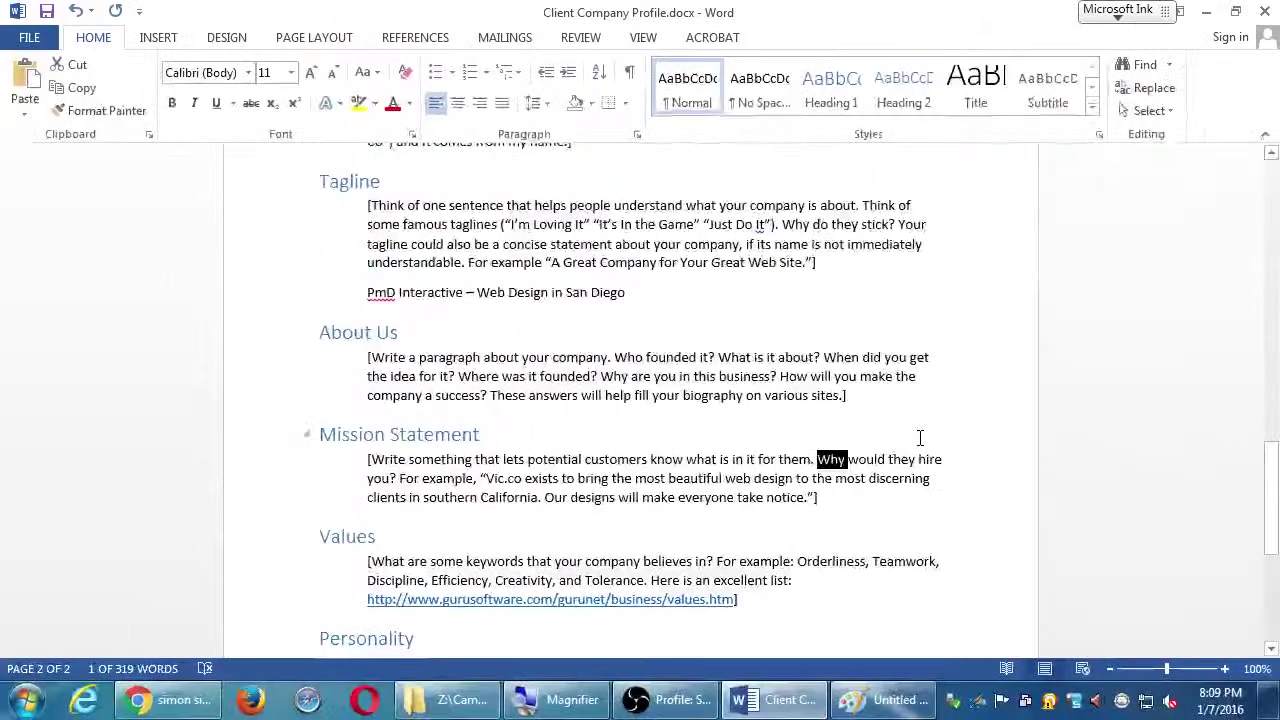
Load sdce.edu in Chrome in place of the Bing results for simon sinek
{"action": "left_click", "coordinate": [168, 700]}
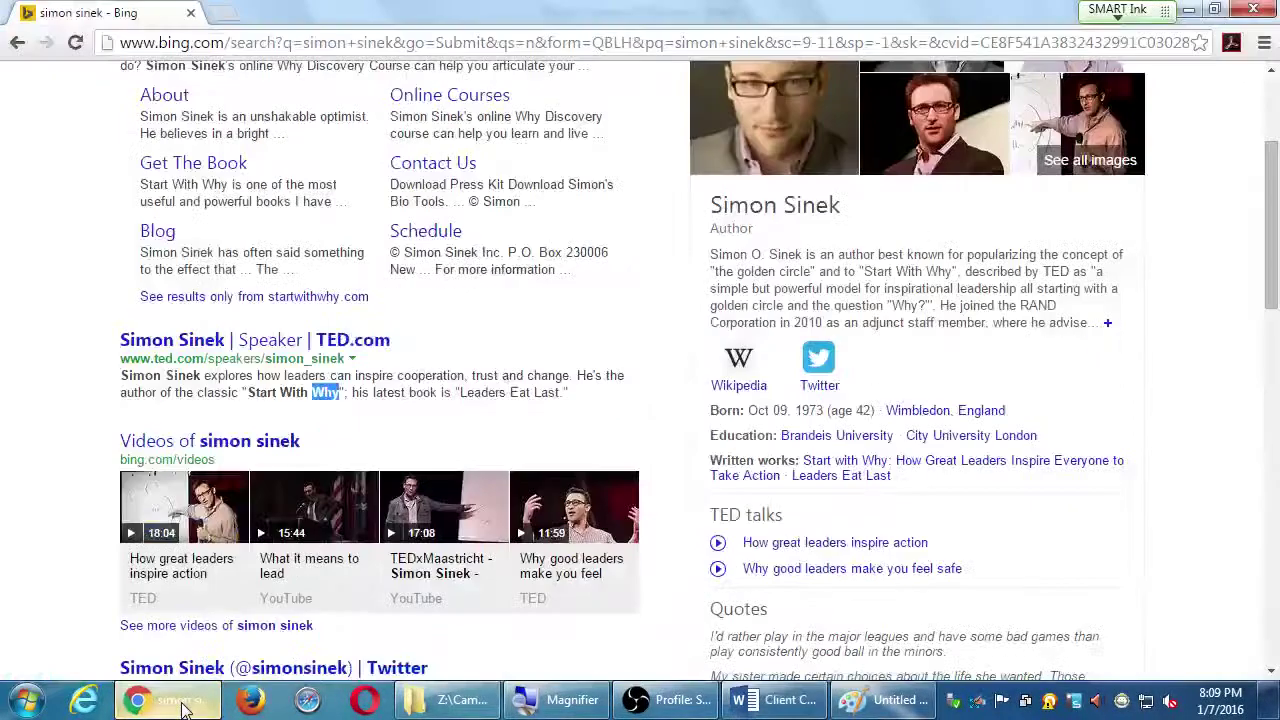
{"action": "left_click", "coordinate": [277, 39]}
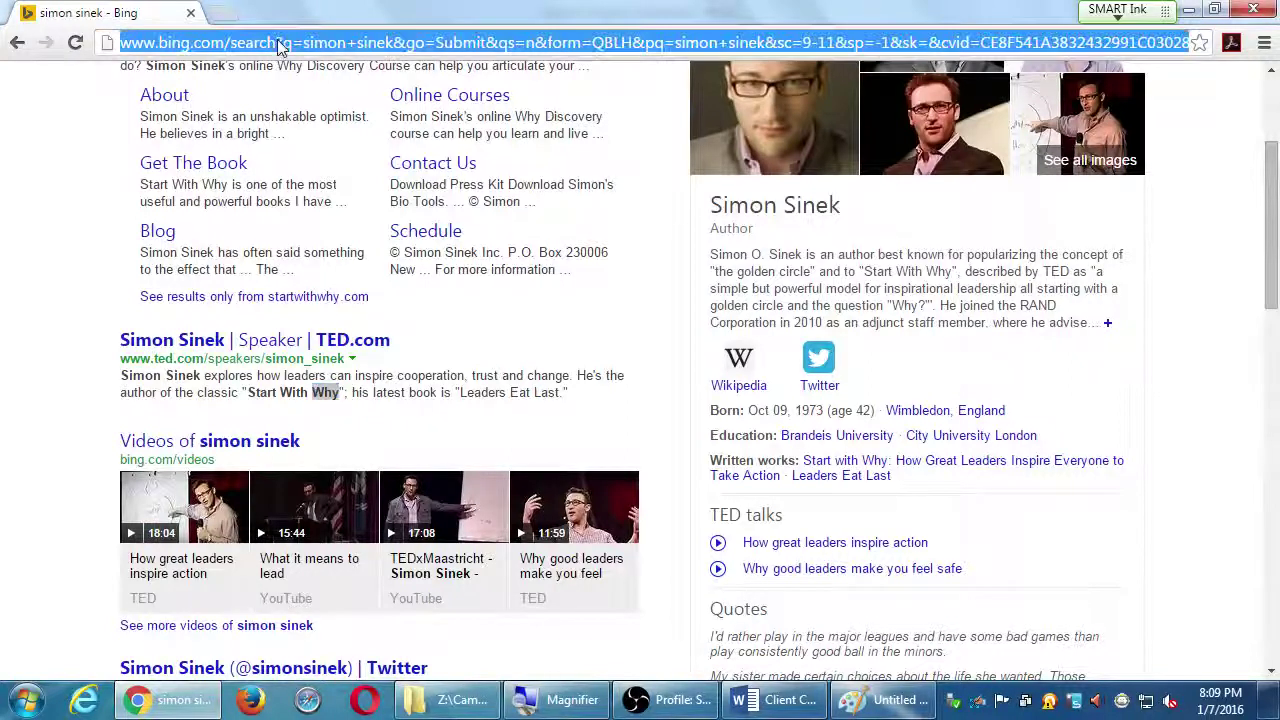
{"action": "type", "text": "sdce.edu"}
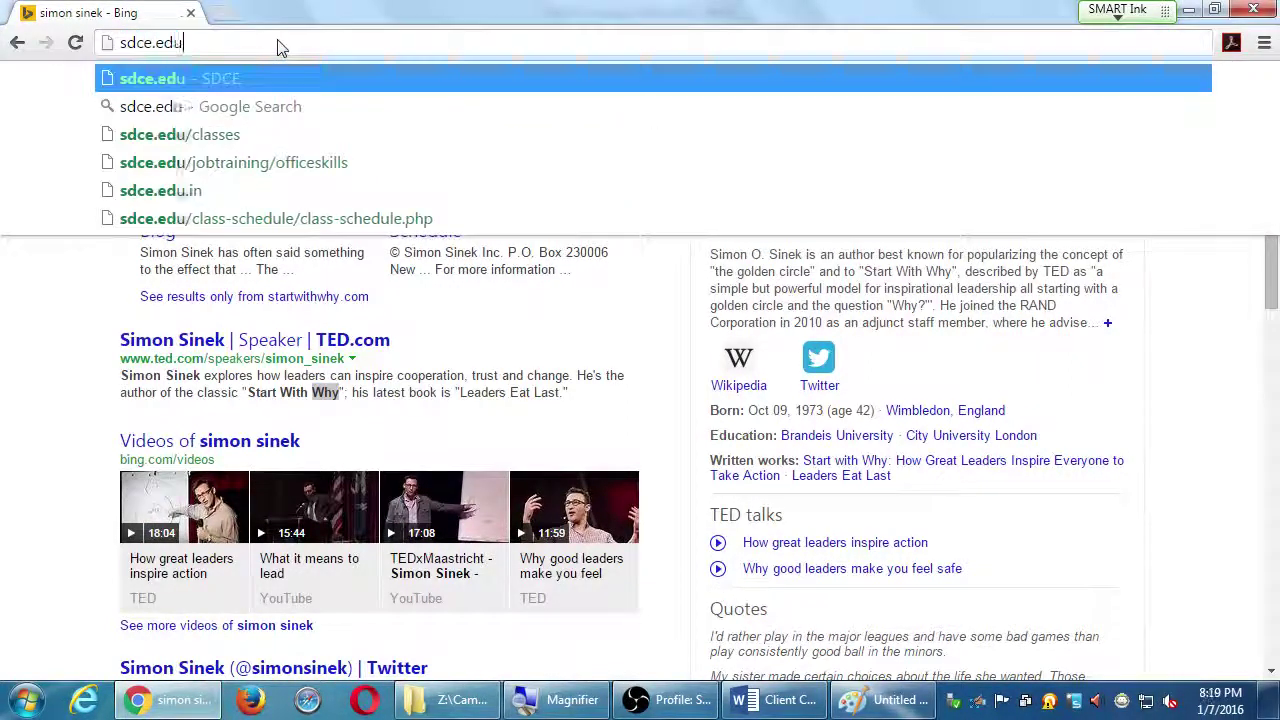
{"action": "key", "text": "Return"}
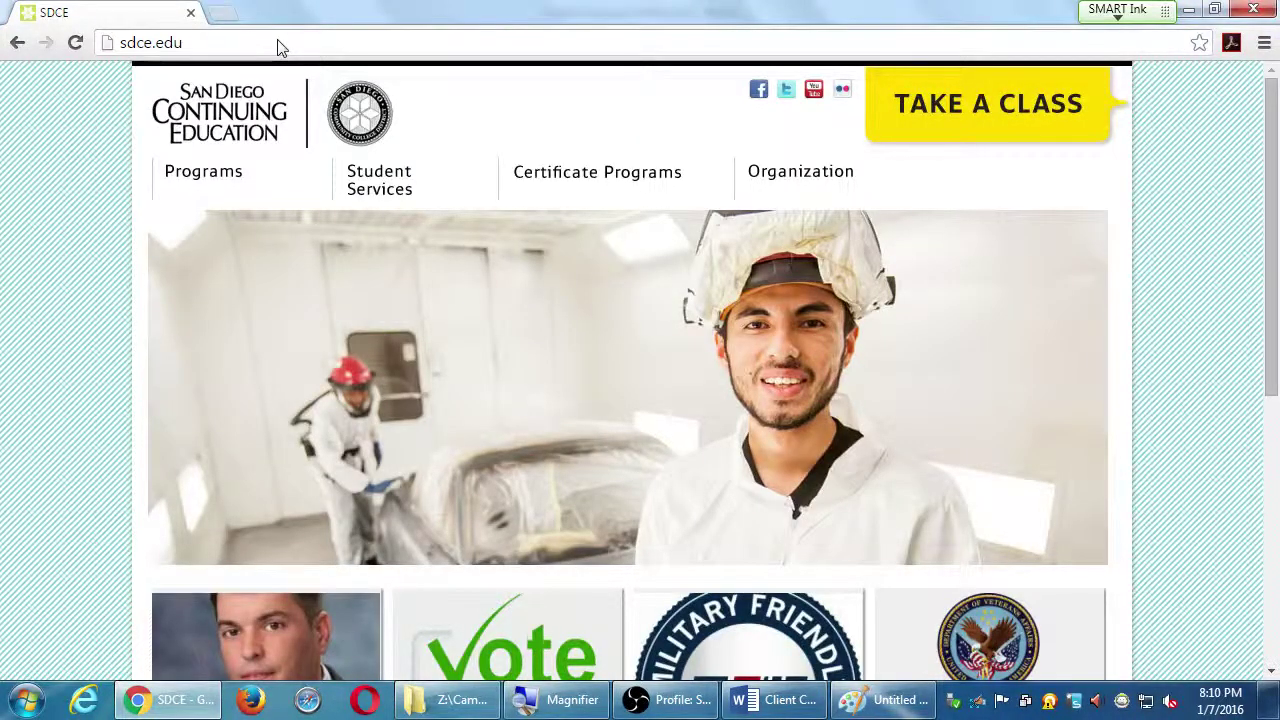
Scroll down to the sdce.edu Mission blurb and magnify the screen to read it
{"action": "scroll", "coordinate": [424, 185], "scroll_direction": "down", "scroll_amount": 5}
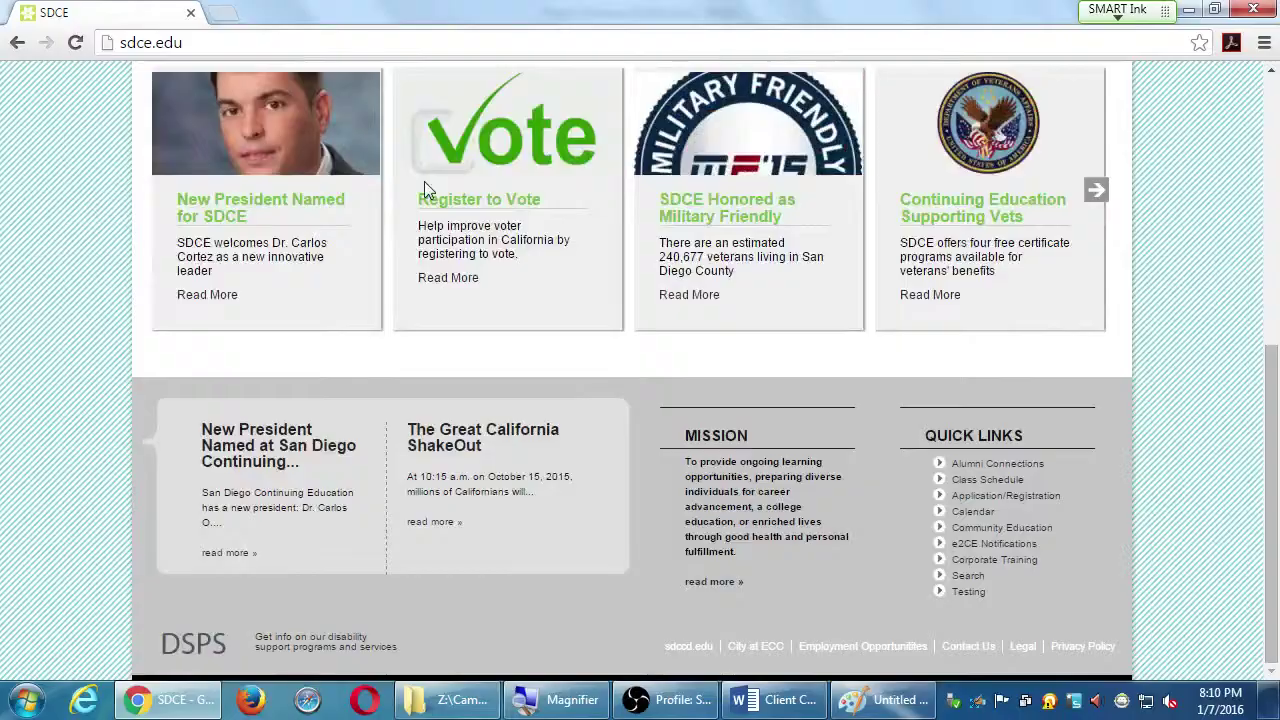
{"action": "key", "text": "super+plus"}
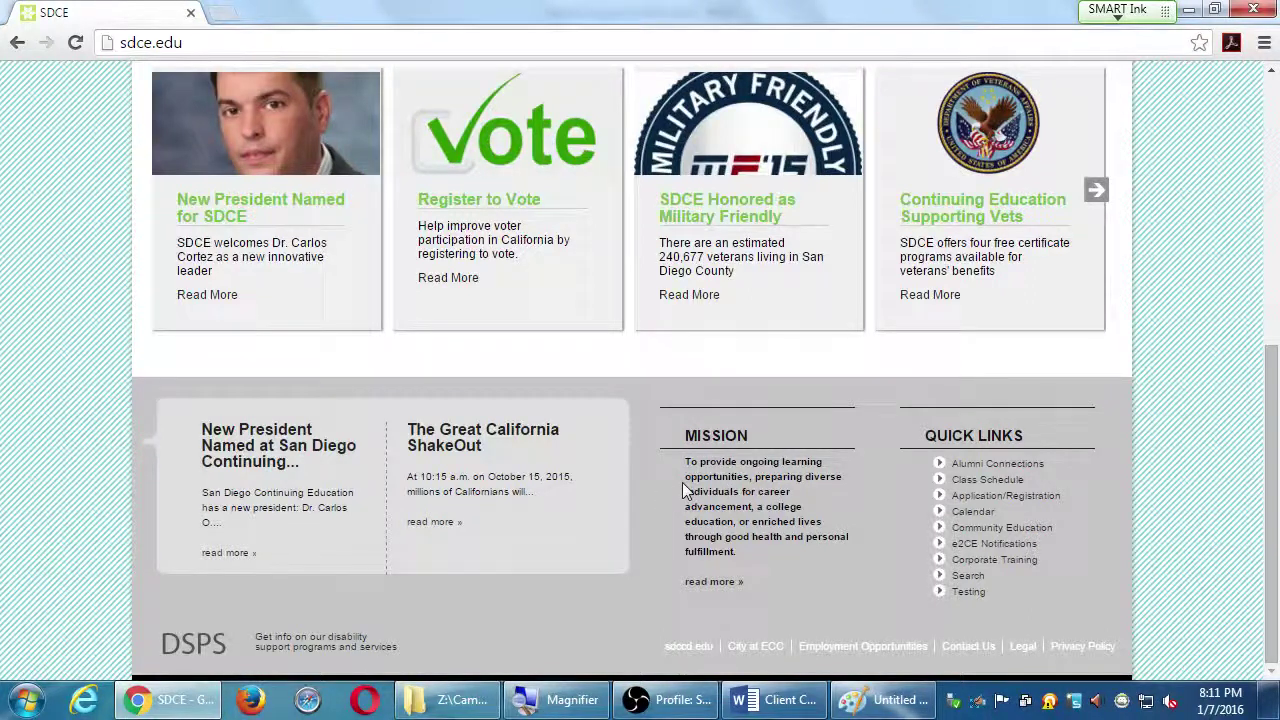
{"action": "left_click", "coordinate": [867, 705]}
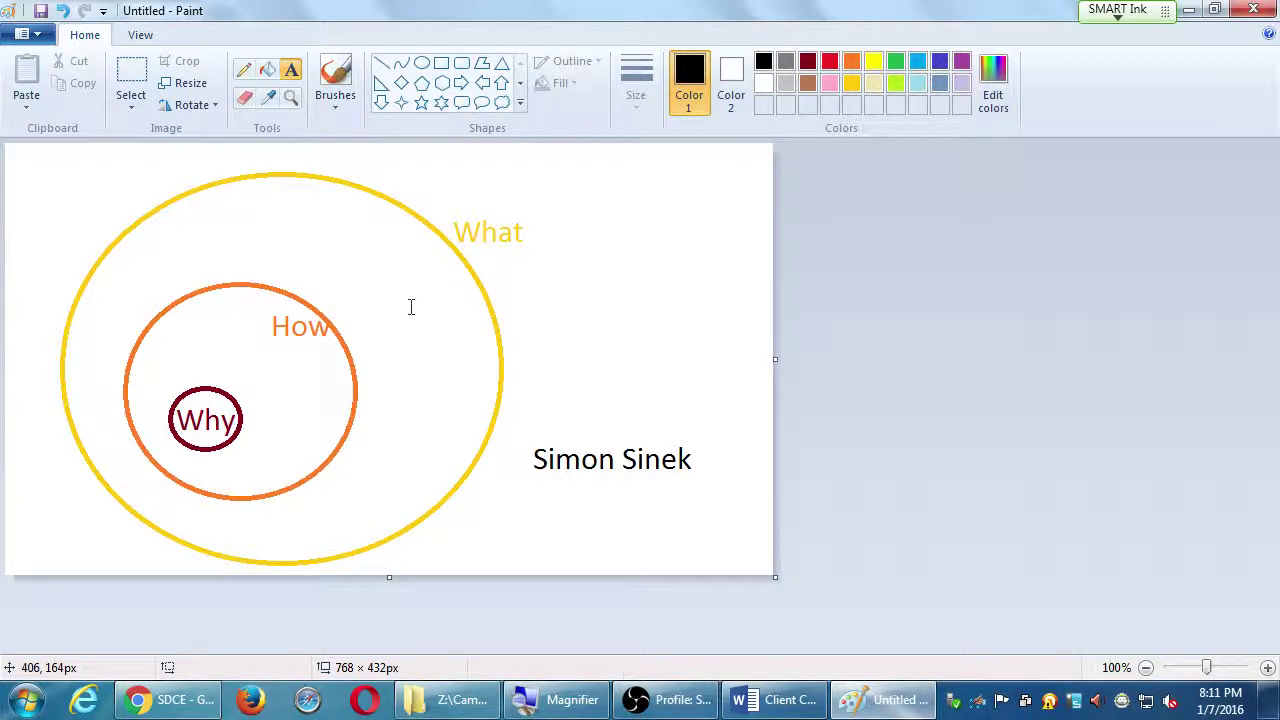
Save the Paint circle diagram as why.png and return to the Word profile document
{"action": "key", "text": "ctrl+s"}
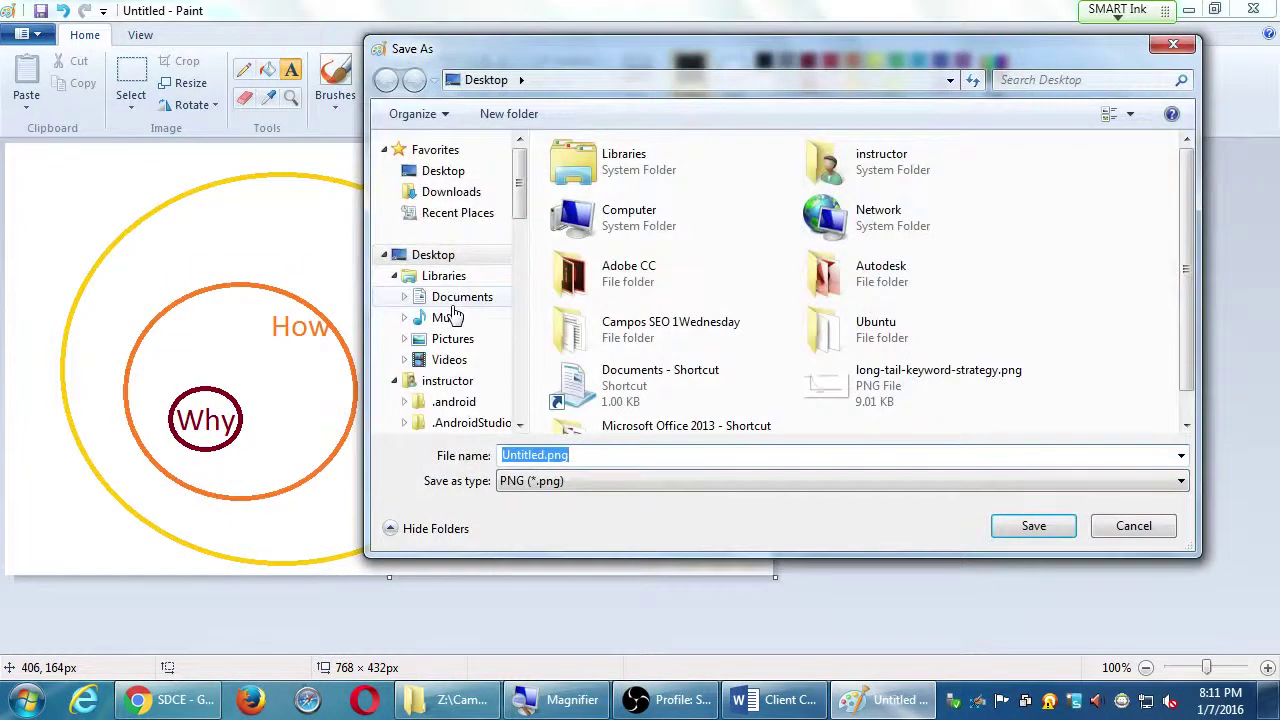
{"action": "type", "text": "why"}
{"action": "key", "text": "Return"}
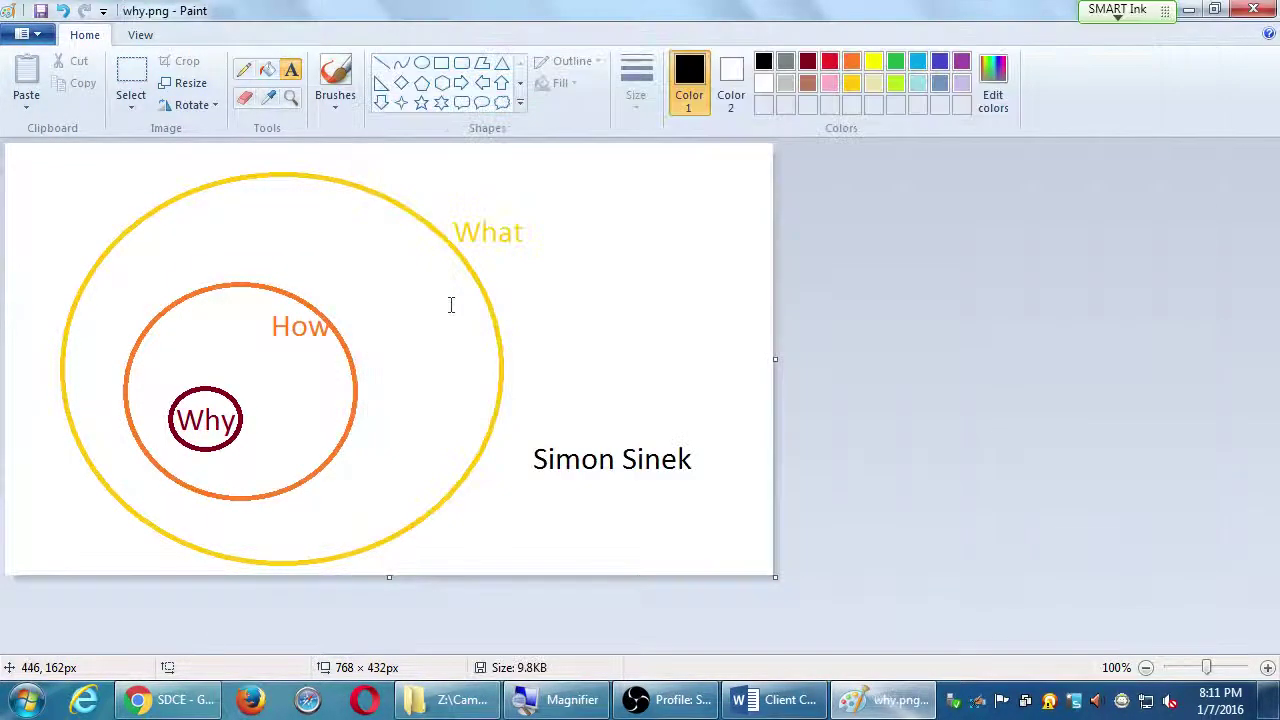
{"action": "left_click", "coordinate": [1193, 9]}
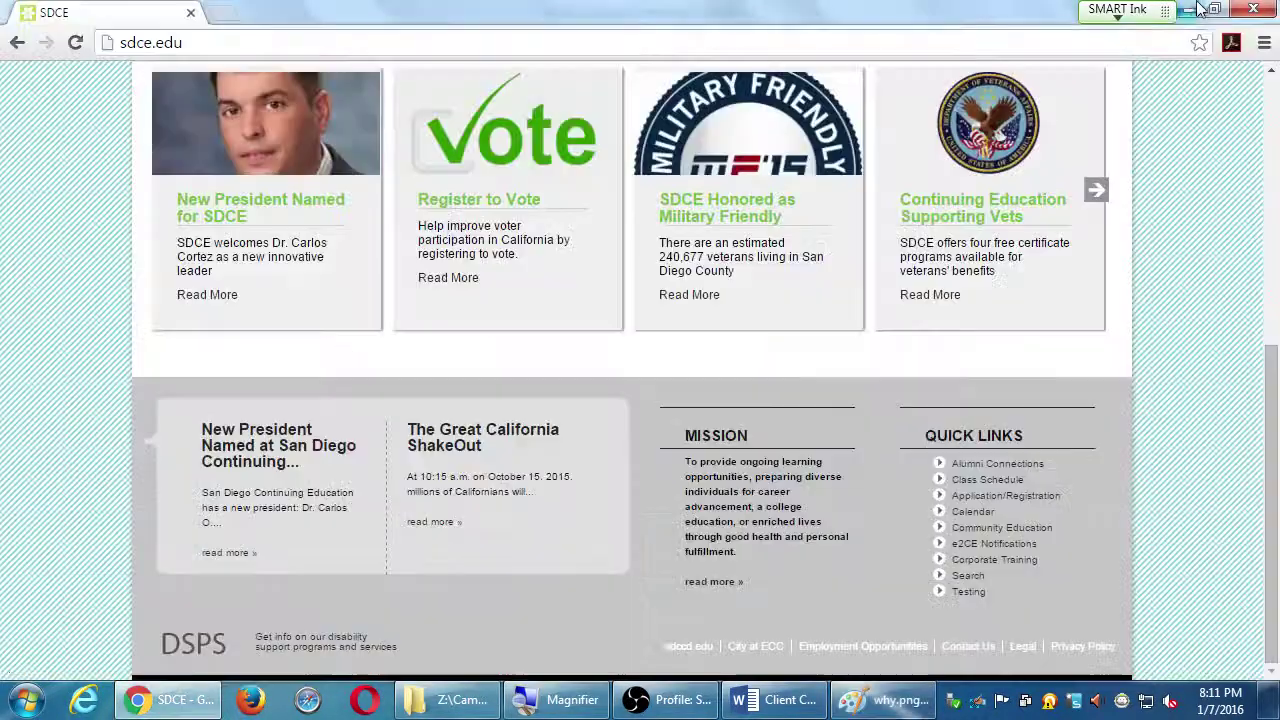
{"action": "left_click", "coordinate": [760, 697]}
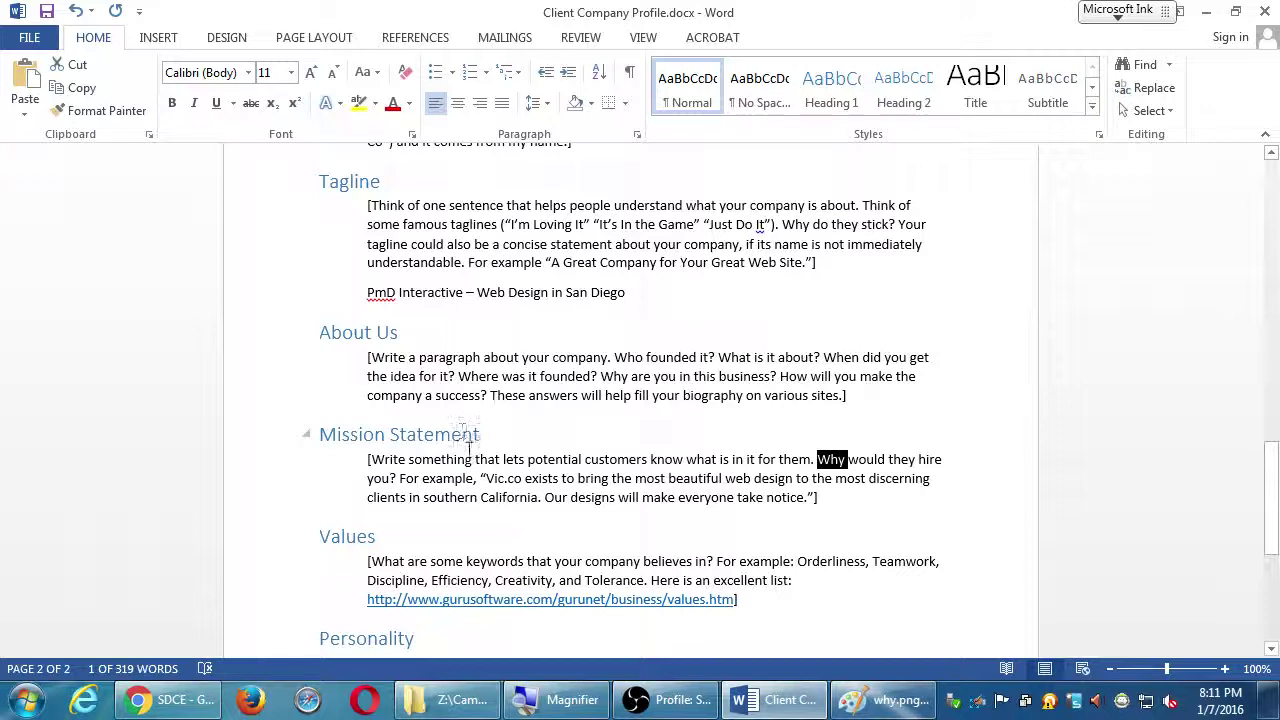
Open SDCE's full Mission Statement page from the sdce.edu homepage
{"action": "left_click", "coordinate": [168, 700]}
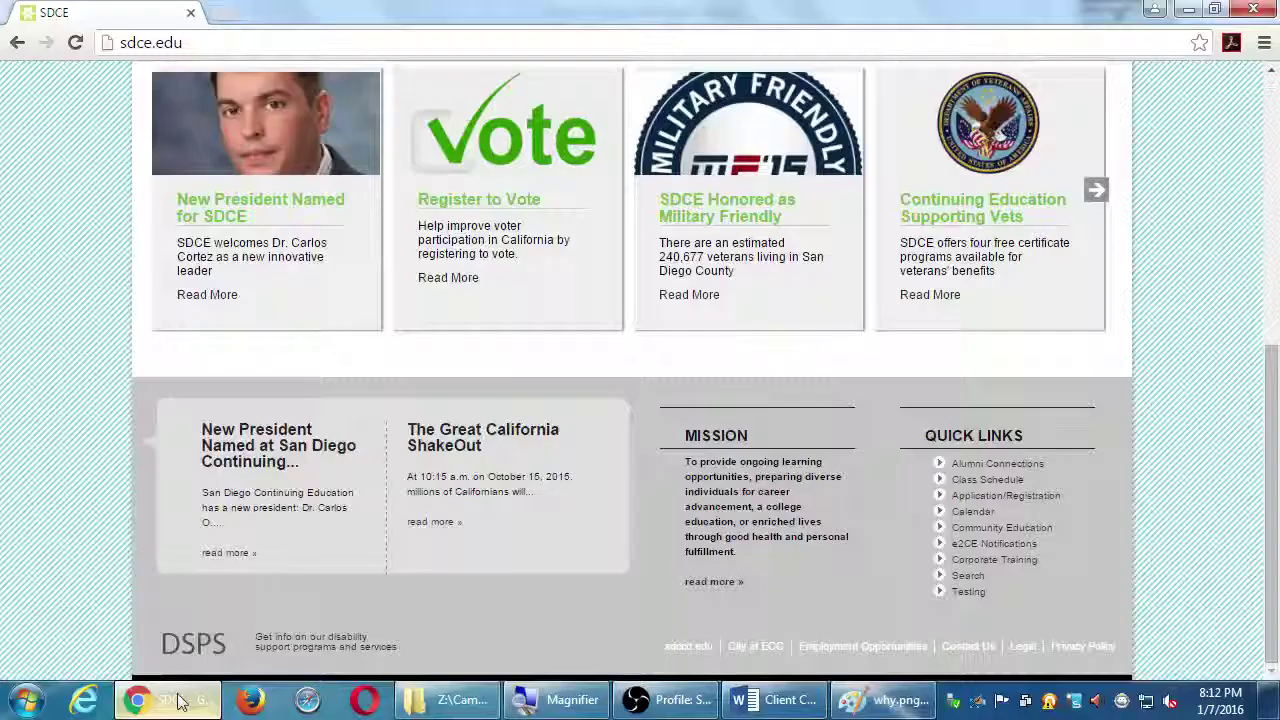
{"action": "scroll", "coordinate": [254, 457], "scroll_direction": "up", "scroll_amount": 1}
{"action": "scroll", "coordinate": [252, 453], "scroll_direction": "up", "scroll_amount": 2}
{"action": "scroll", "coordinate": [250, 449], "scroll_direction": "up", "scroll_amount": 4}
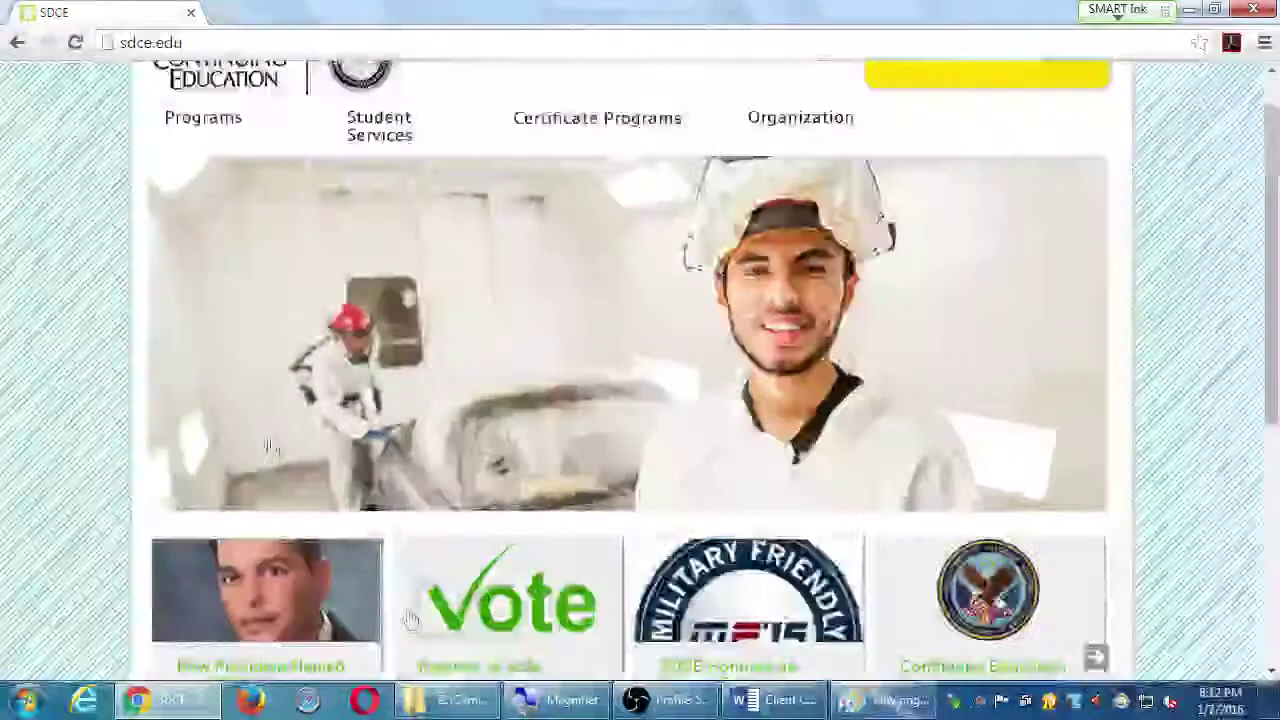
{"action": "scroll", "coordinate": [412, 617], "scroll_direction": "down", "scroll_amount": 5}
{"action": "scroll", "coordinate": [412, 617], "scroll_direction": "down", "scroll_amount": 1}
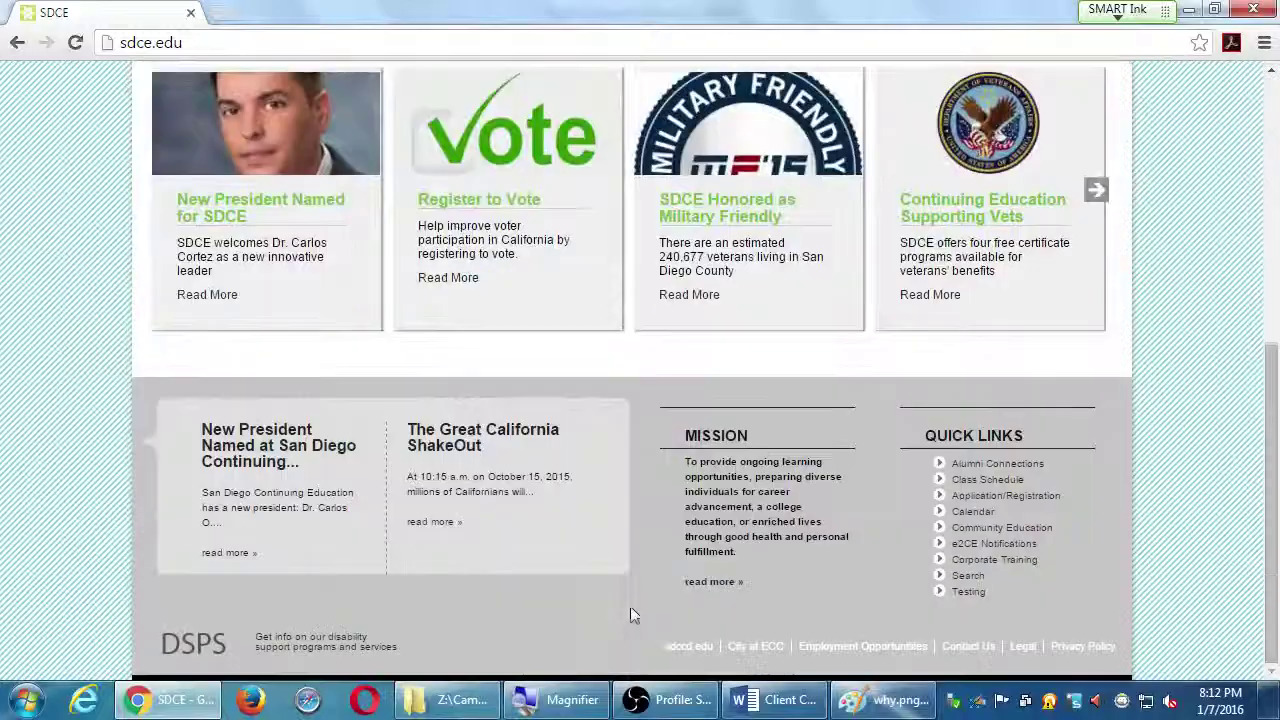
{"action": "left_click", "coordinate": [705, 583]}
Read the mission page, highlight the Basic skills courses bullet, and return to the homepage
{"action": "scroll", "coordinate": [1086, 428], "scroll_direction": "down", "scroll_amount": 7}
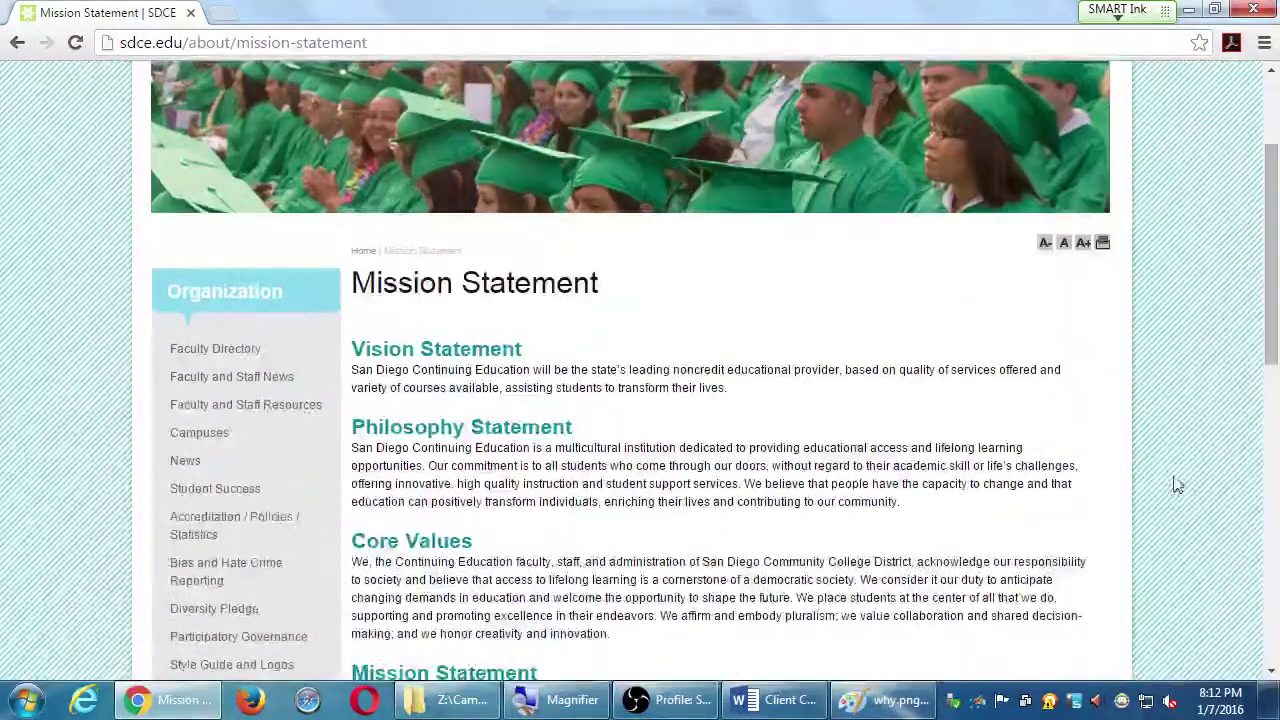
{"action": "scroll", "coordinate": [1178, 485], "scroll_direction": "down", "scroll_amount": 3}
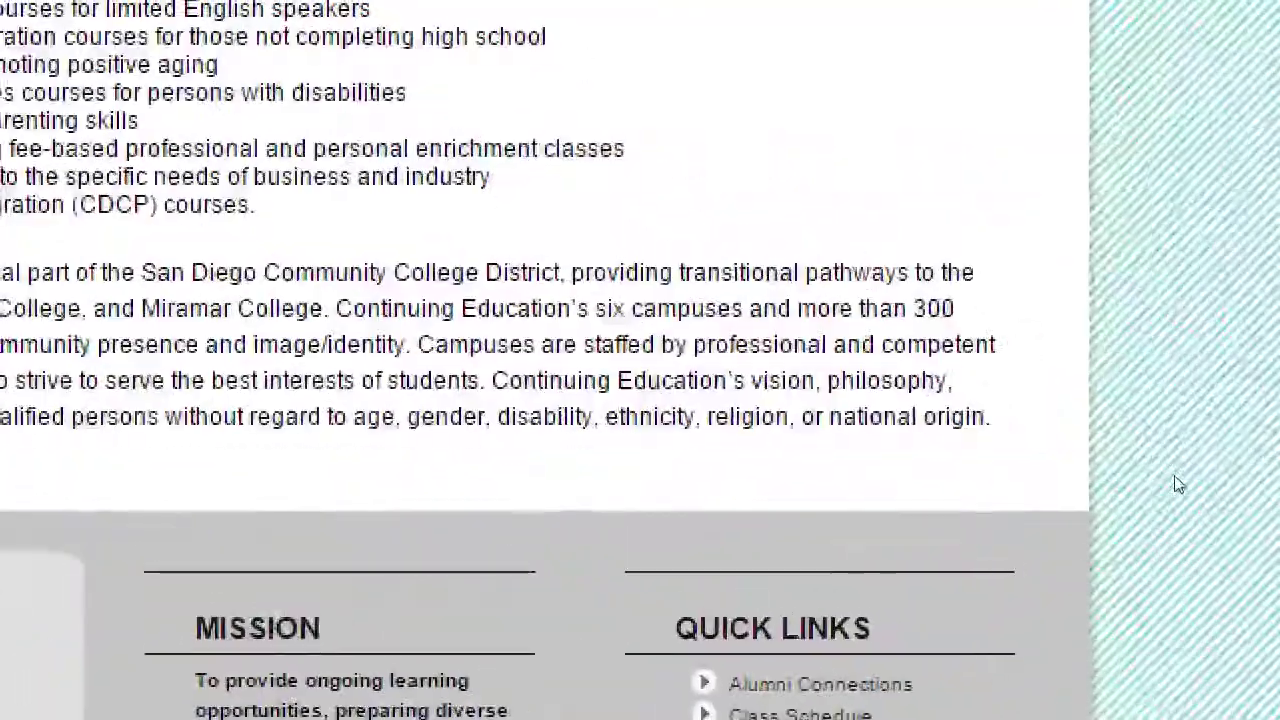
{"action": "scroll", "coordinate": [514, 320], "scroll_direction": "up", "scroll_amount": 2}
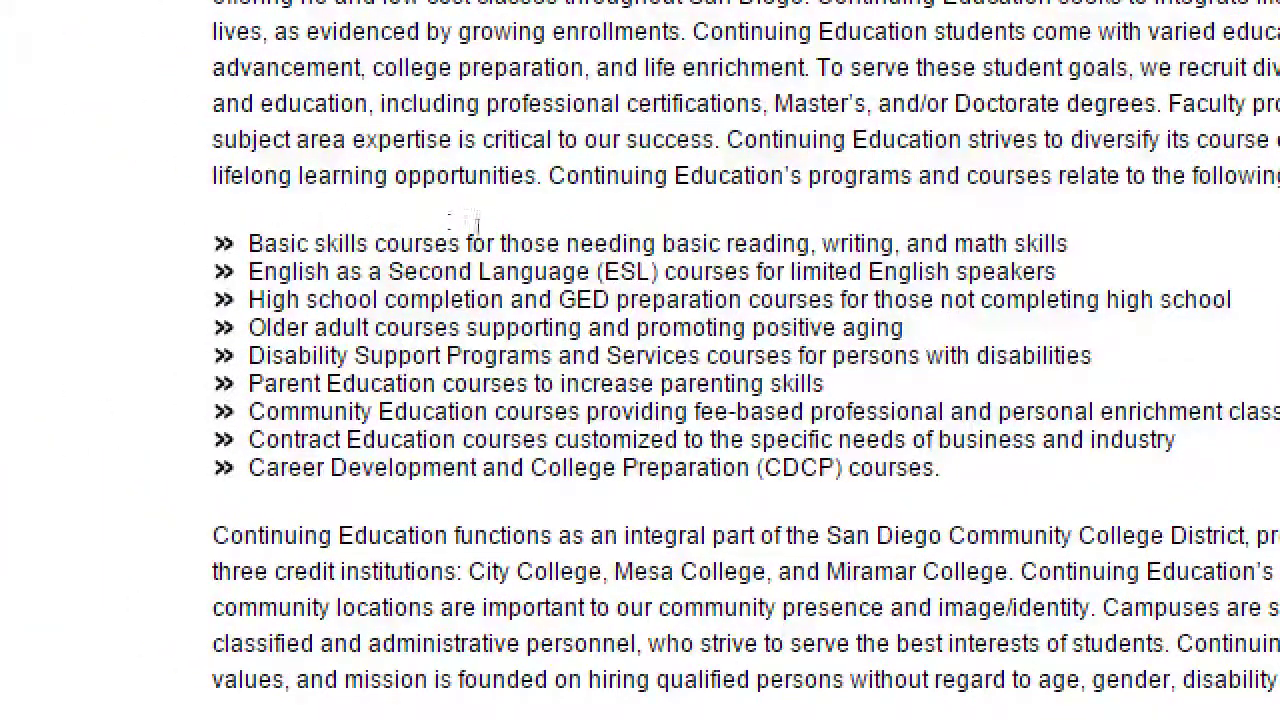
{"action": "left_click_drag", "start_coordinate": [448, 242], "coordinate": [246, 244]}
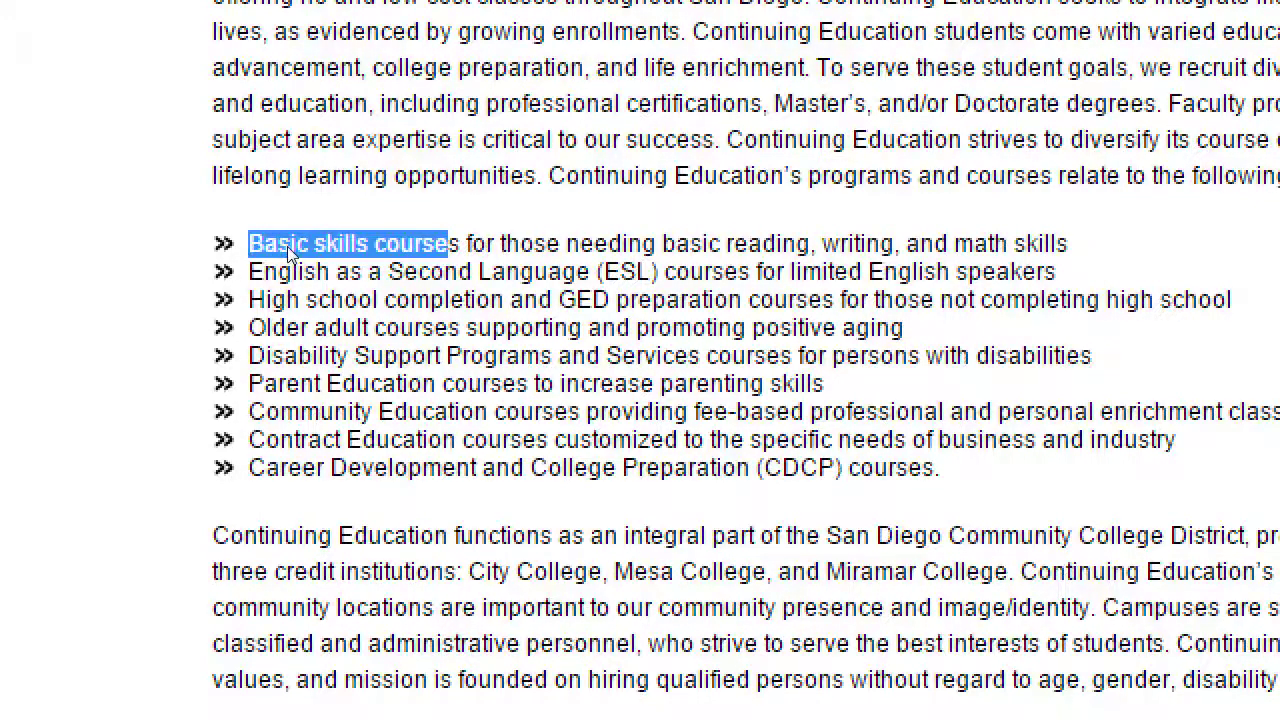
{"action": "key", "text": "alt+Left"}
{"action": "scroll", "coordinate": [720, 197], "scroll_direction": "up", "scroll_amount": 5}
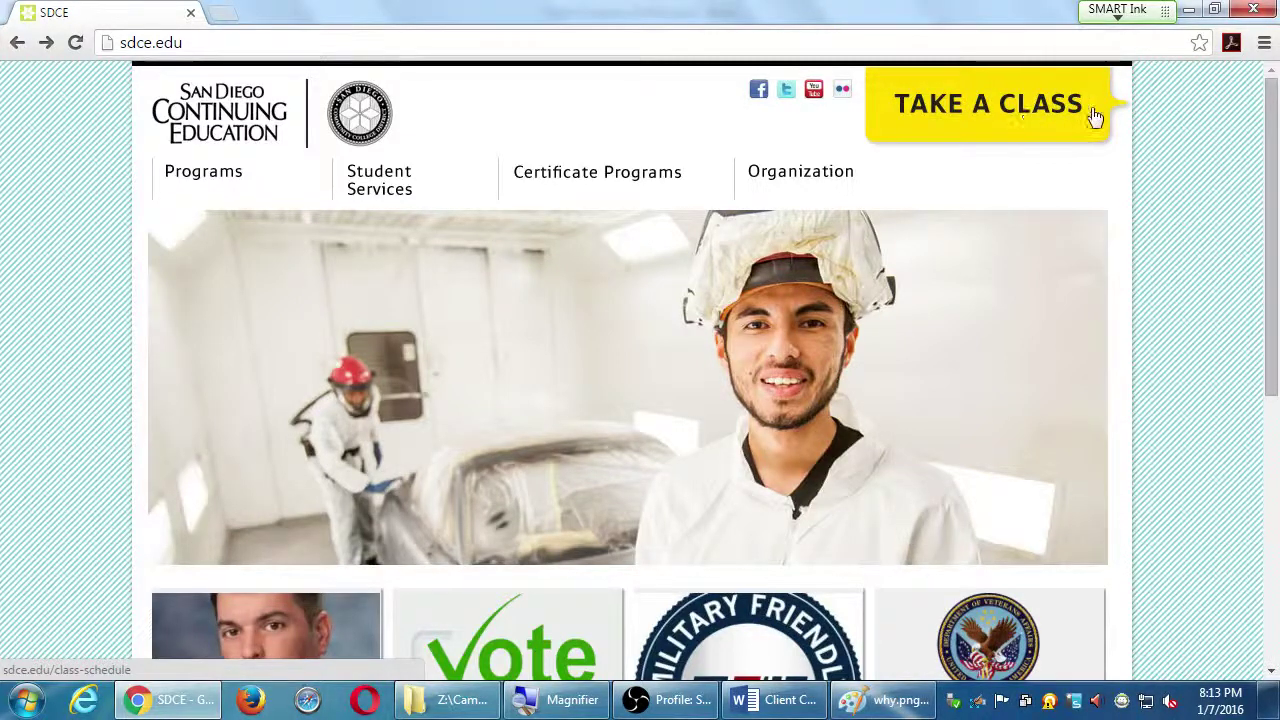
Bring the Client Company Profile forward and scroll down to its Fundamentals section
{"action": "left_click", "coordinate": [775, 700]}
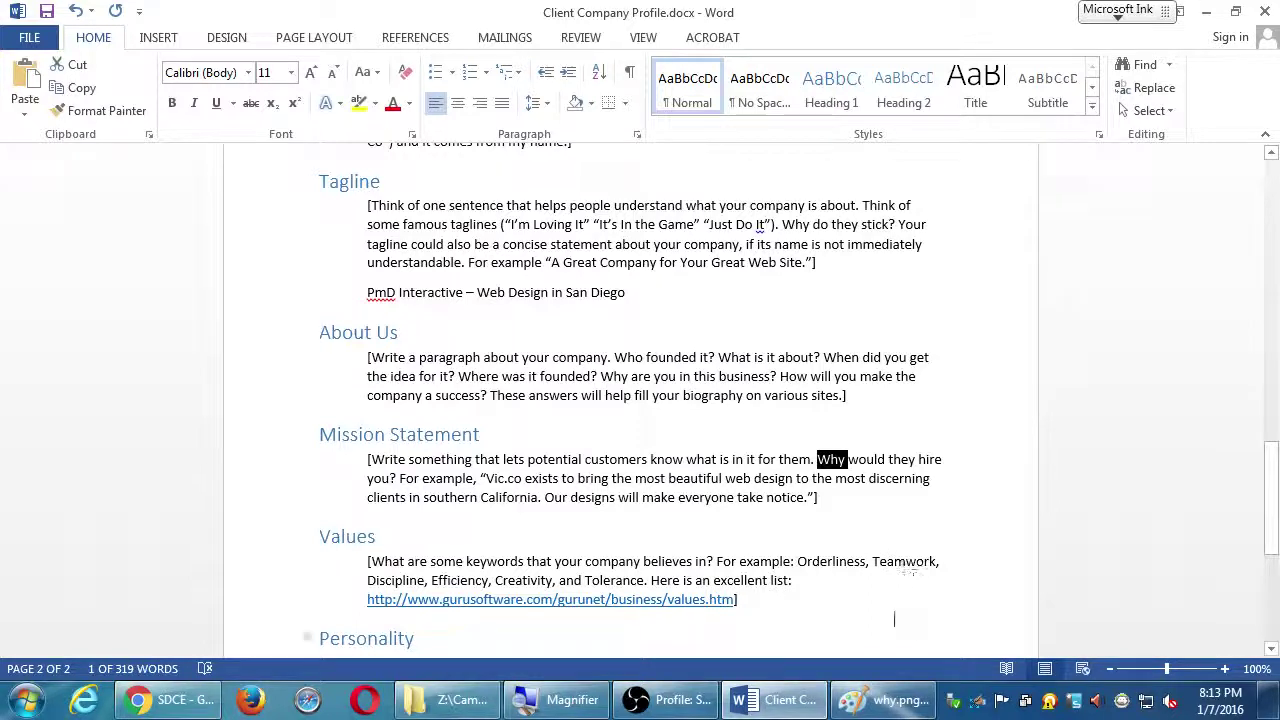
{"action": "scroll", "coordinate": [908, 622], "scroll_direction": "down", "scroll_amount": 4}
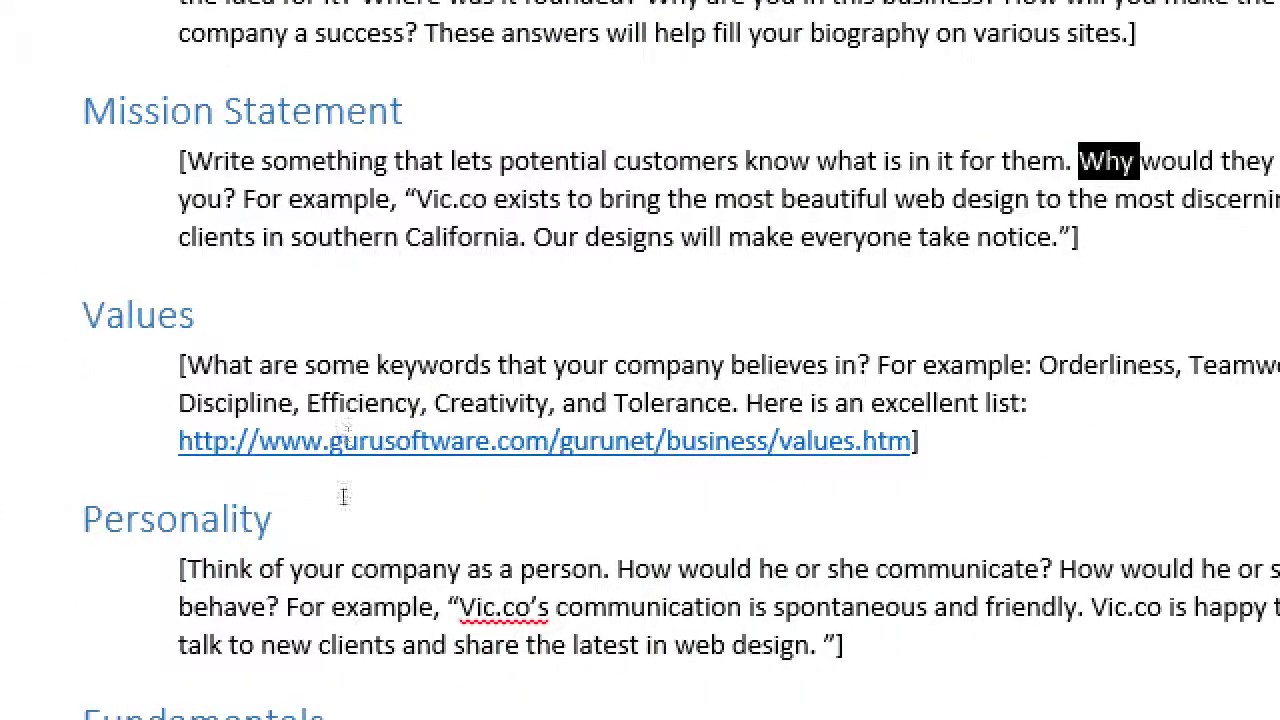
{"action": "scroll", "coordinate": [343, 496], "scroll_direction": "down", "scroll_amount": 1}
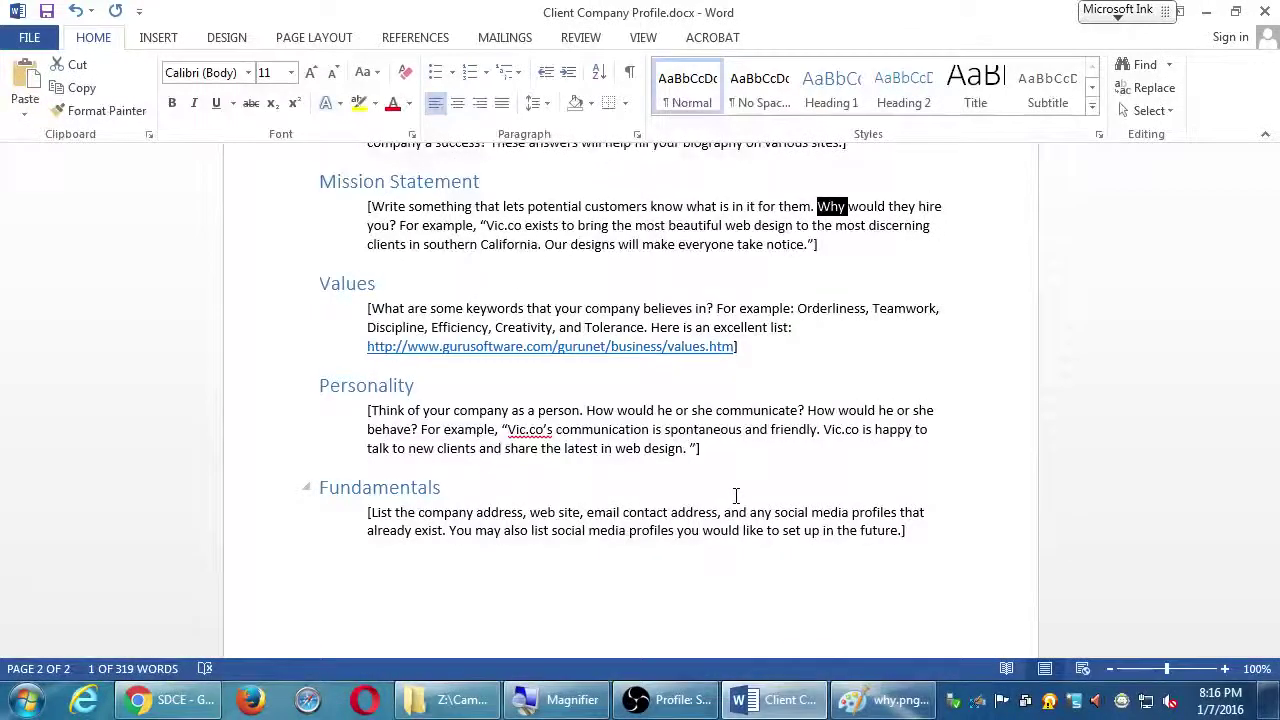
{"action": "left_click_drag", "start_coordinate": [705, 449], "coordinate": [400, 385]}
{"action": "left_click", "coordinate": [484, 382]}
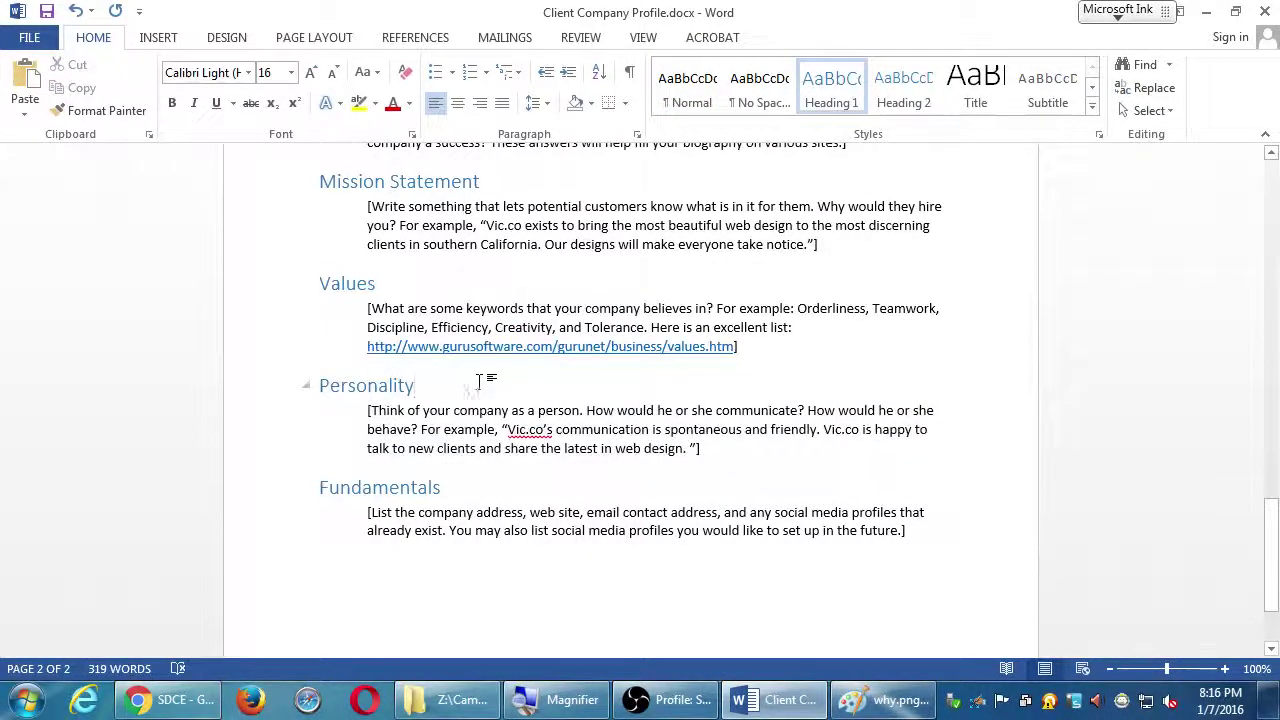
{"action": "left_click_drag", "start_coordinate": [734, 451], "coordinate": [341, 284]}
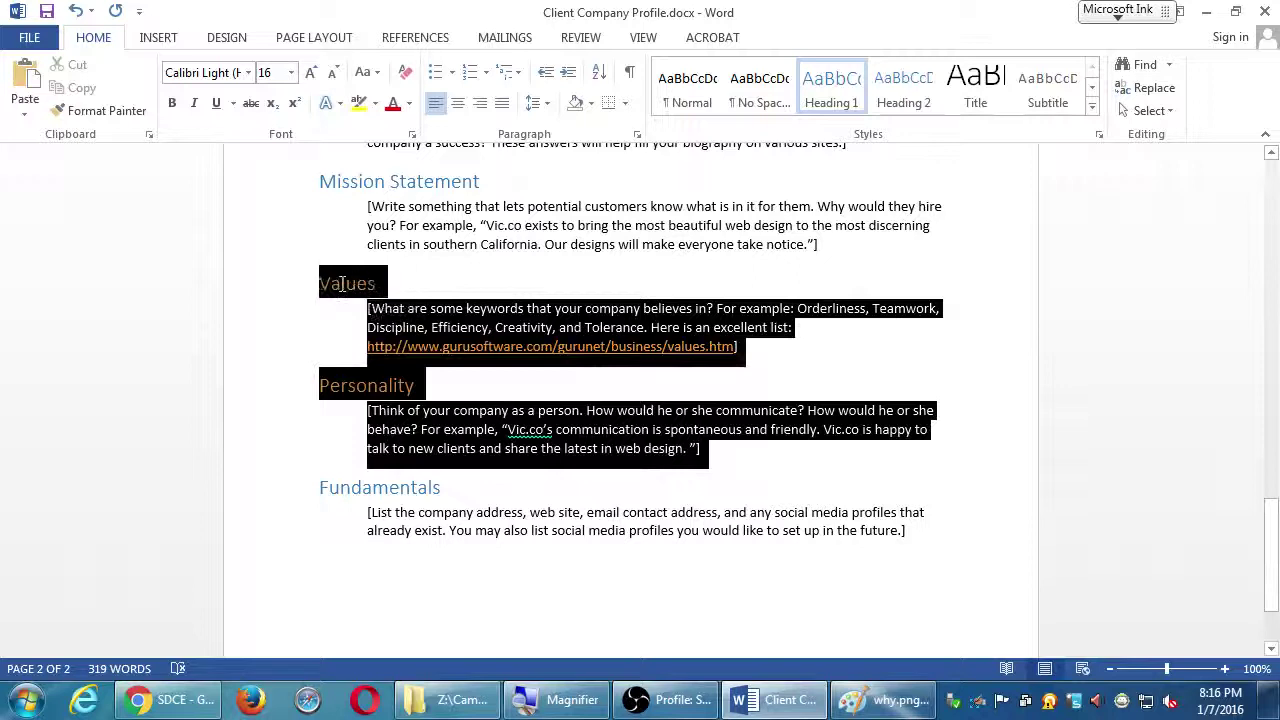
{"action": "left_click", "coordinate": [428, 285]}
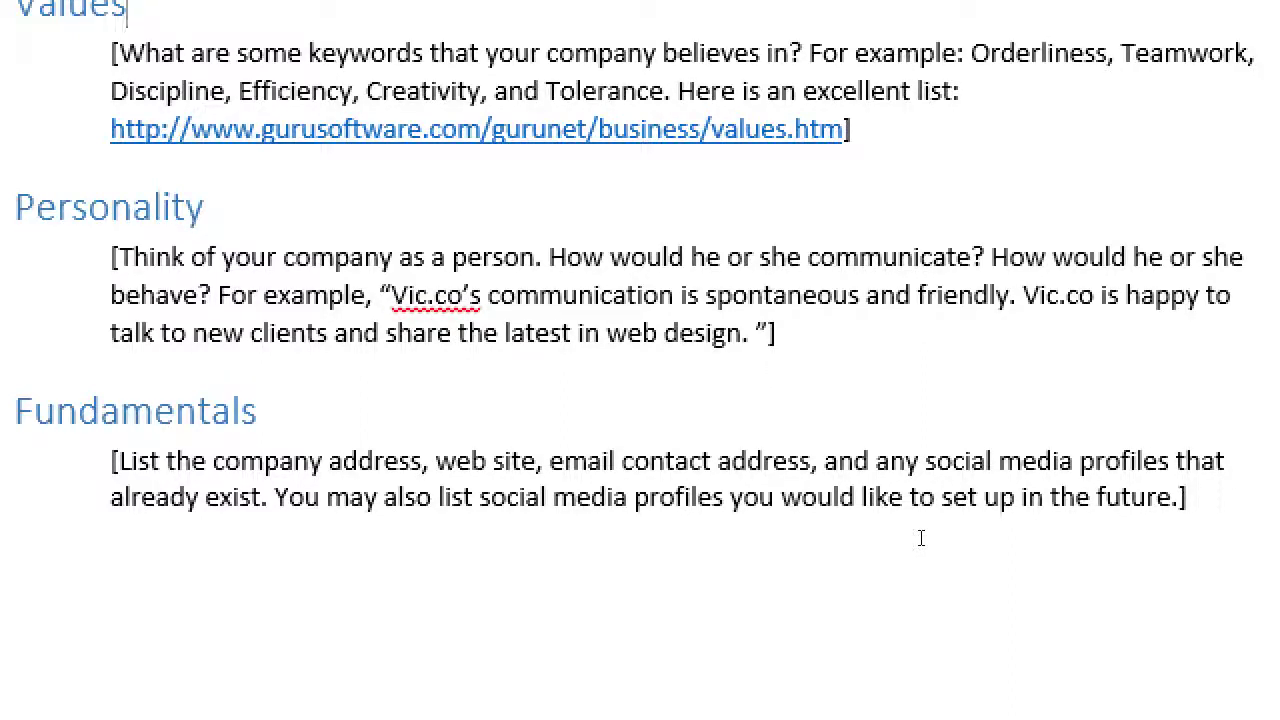
Add a new line reading 'PO Box' below the Fundamentals paragraph, fixing the capitalisation
{"action": "key", "text": "ctrl+End"}
{"action": "key", "text": "Return"}
{"action": "type", "text": "PO bOX"}
{"action": "key", "text": "BackSpace"}
{"action": "key", "text": "BackSpace"}
{"action": "key", "text": "BackSpace"}
{"action": "type", "text": "Box"}
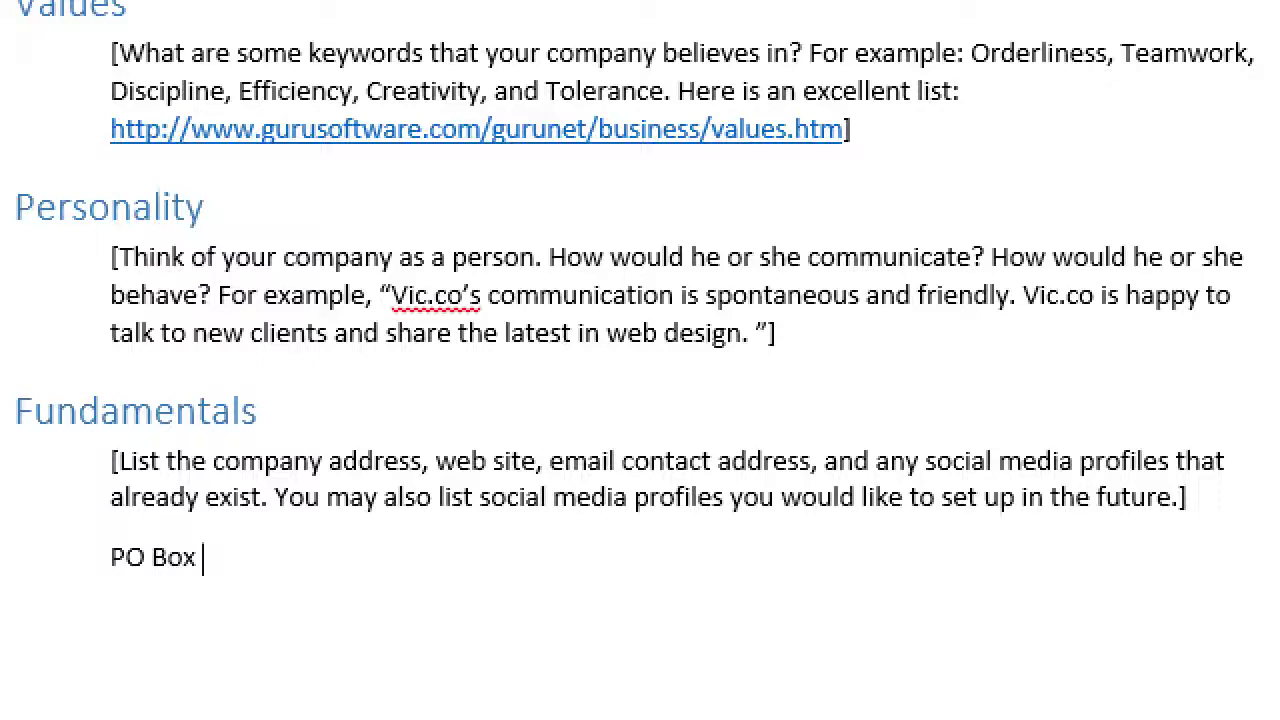
Replace the PO Box line with the company's street address, ZIP code and city
{"action": "triple_click", "coordinate": [920, 540]}
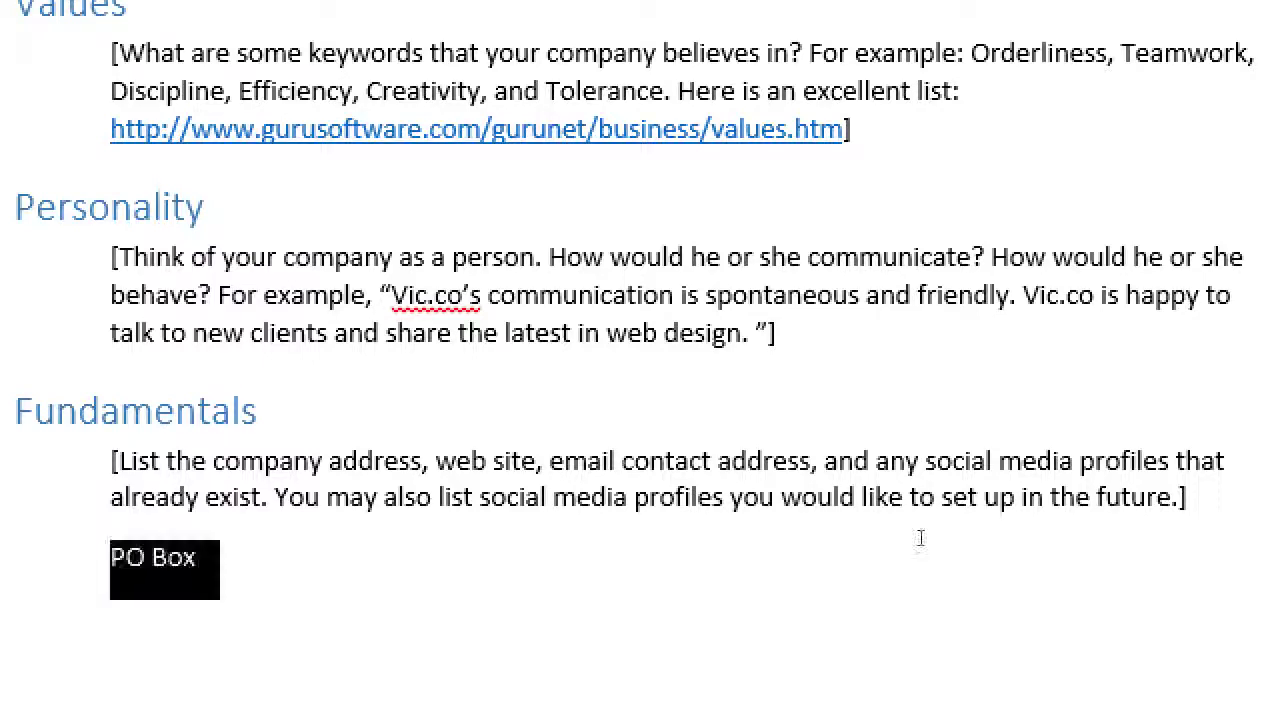
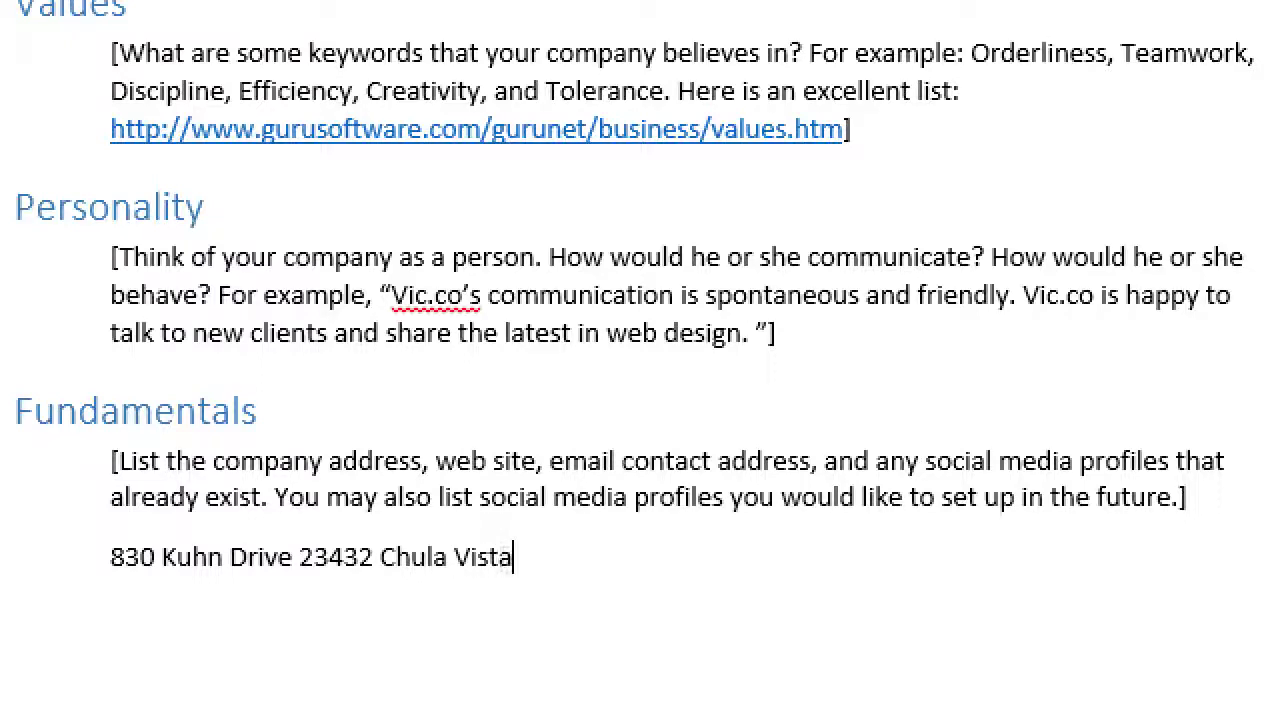
{"action": "key", "text": "Return"}
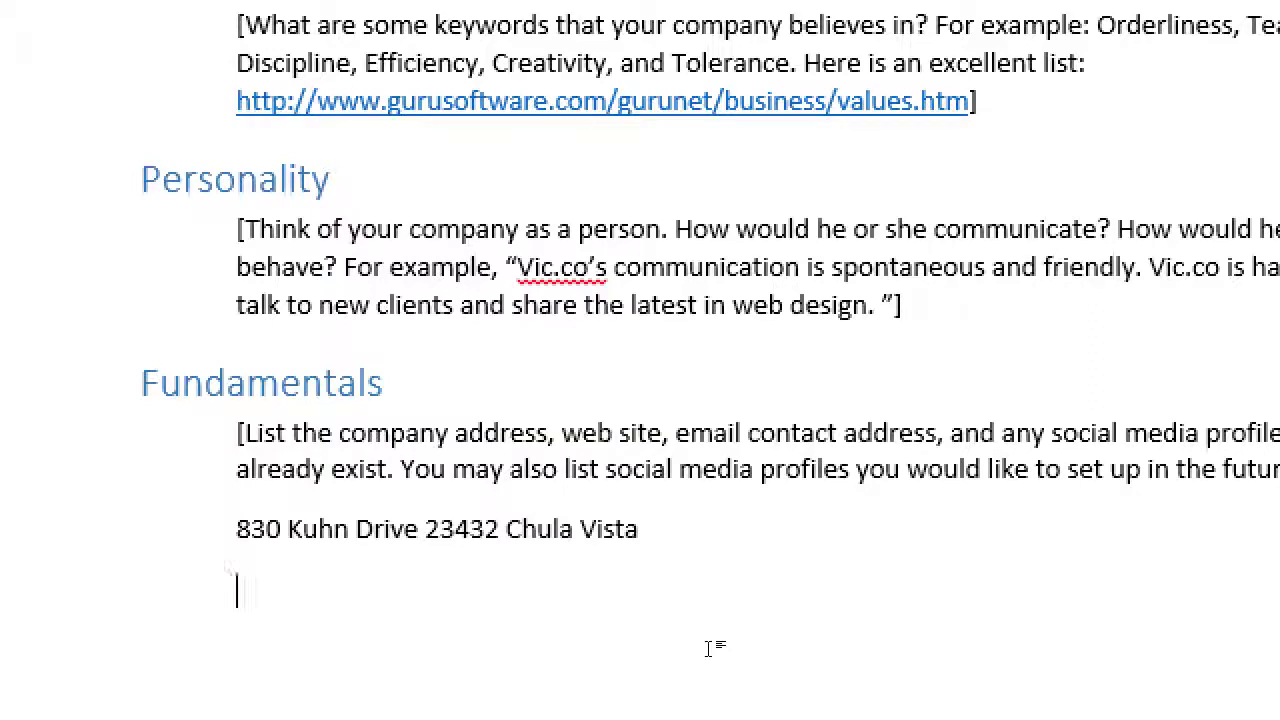
Enter 'Google Voice' on the empty line beneath the company address
{"action": "type", "text": "Google Voice"}
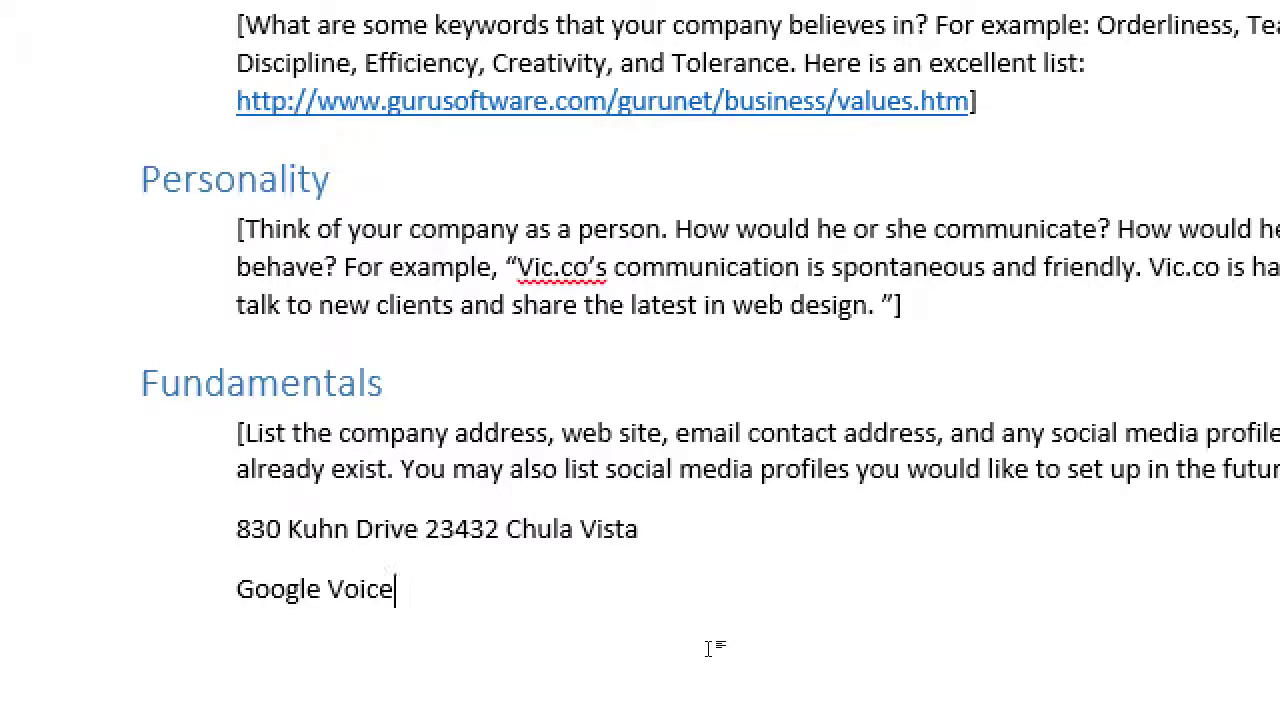
Start a line below Google Voice with 'Somet', undoing an accidental page break
{"action": "key", "text": "Return"}
{"action": "type", "text": "spmetjhign"}
{"action": "key", "text": "BackSpace"}
{"action": "key", "text": "BackSpace"}
{"action": "key", "text": "BackSpace"}
{"action": "key", "text": "BackSpace"}
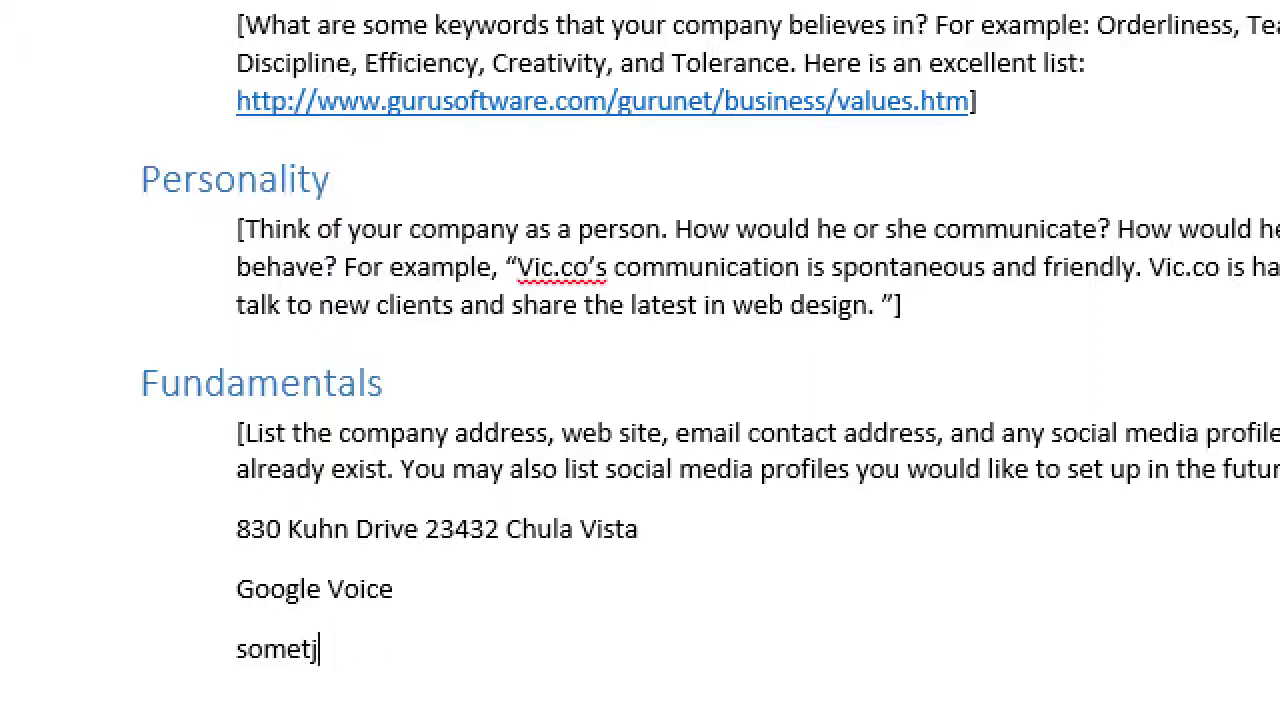
{"action": "key", "text": "BackSpace"}
{"action": "key", "text": "Return"}
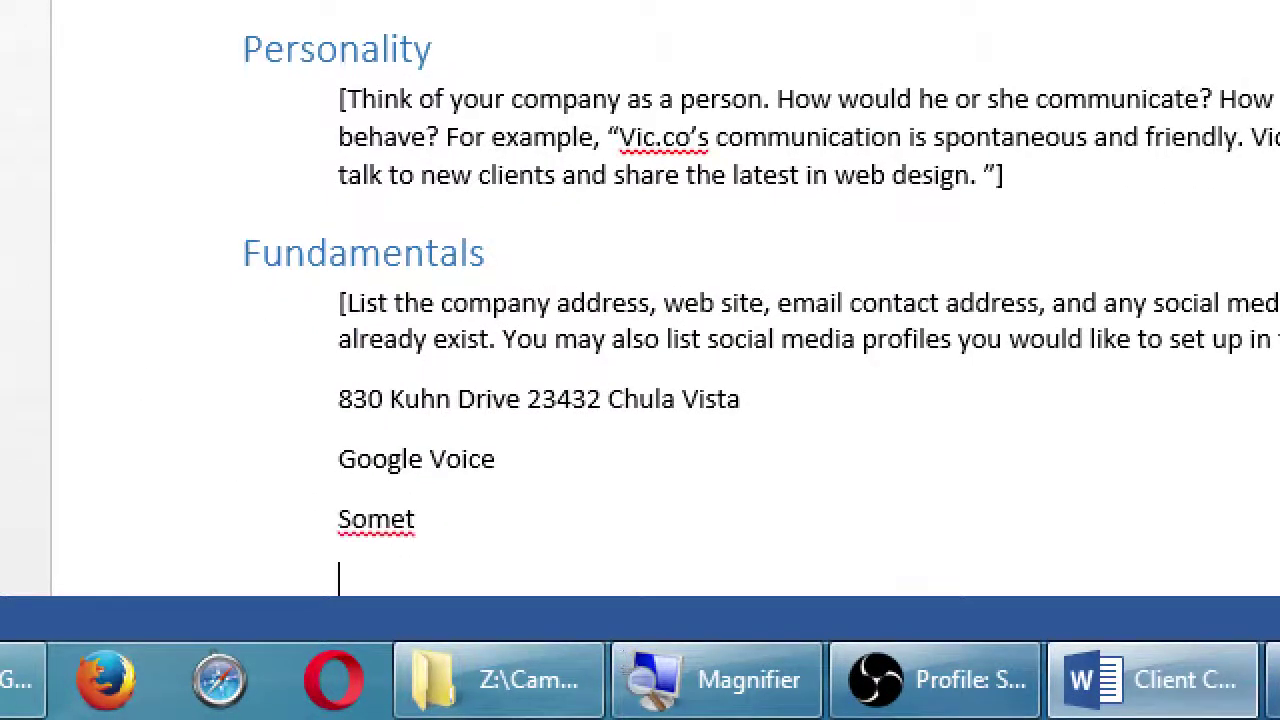
{"action": "key", "text": "ctrl+Return"}
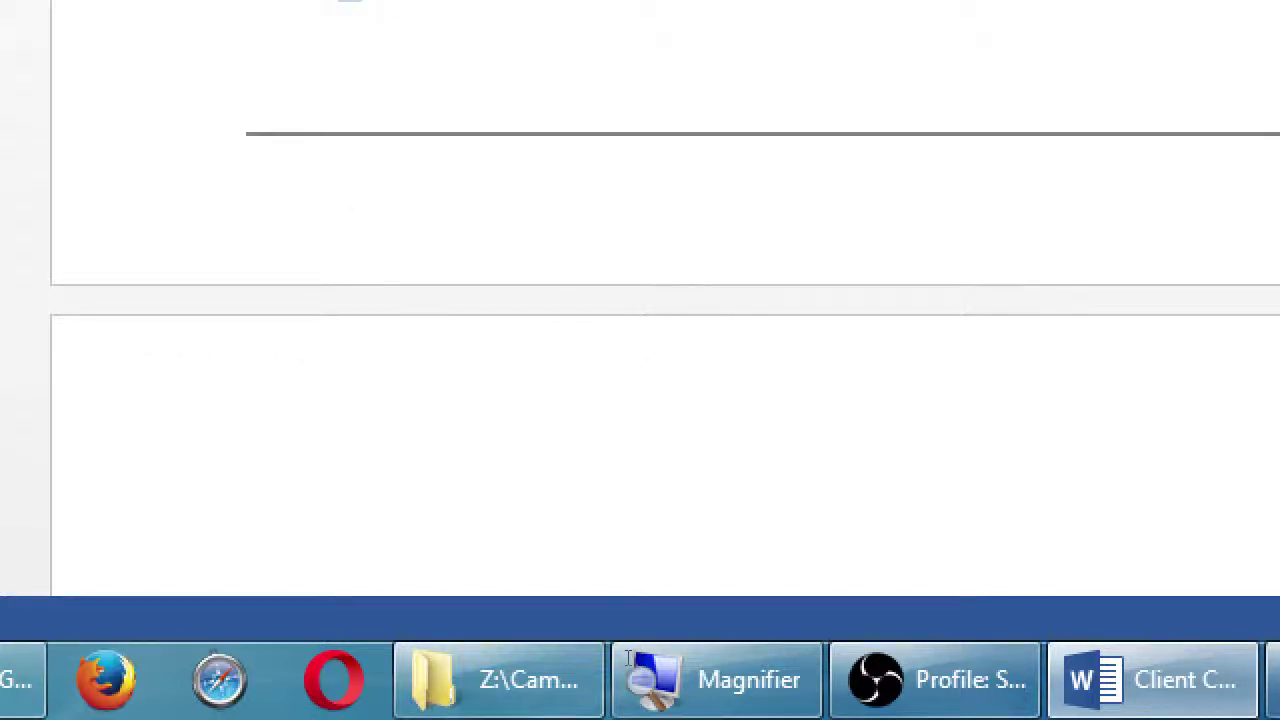
{"action": "key", "text": "BackSpace"}
{"action": "key", "text": "BackSpace"}
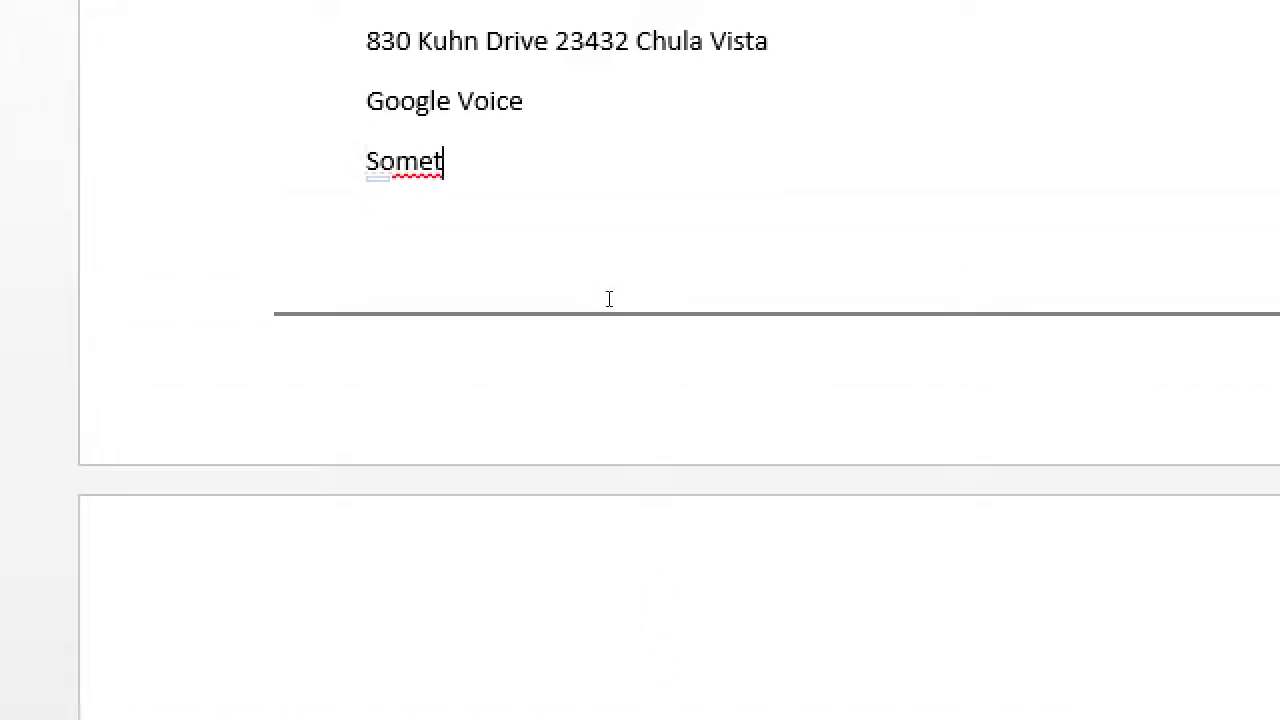
Finish the placeholder e-mail address with a capitalised domain ending .COM, then insert a page break
{"action": "type", "text": "hing@"}
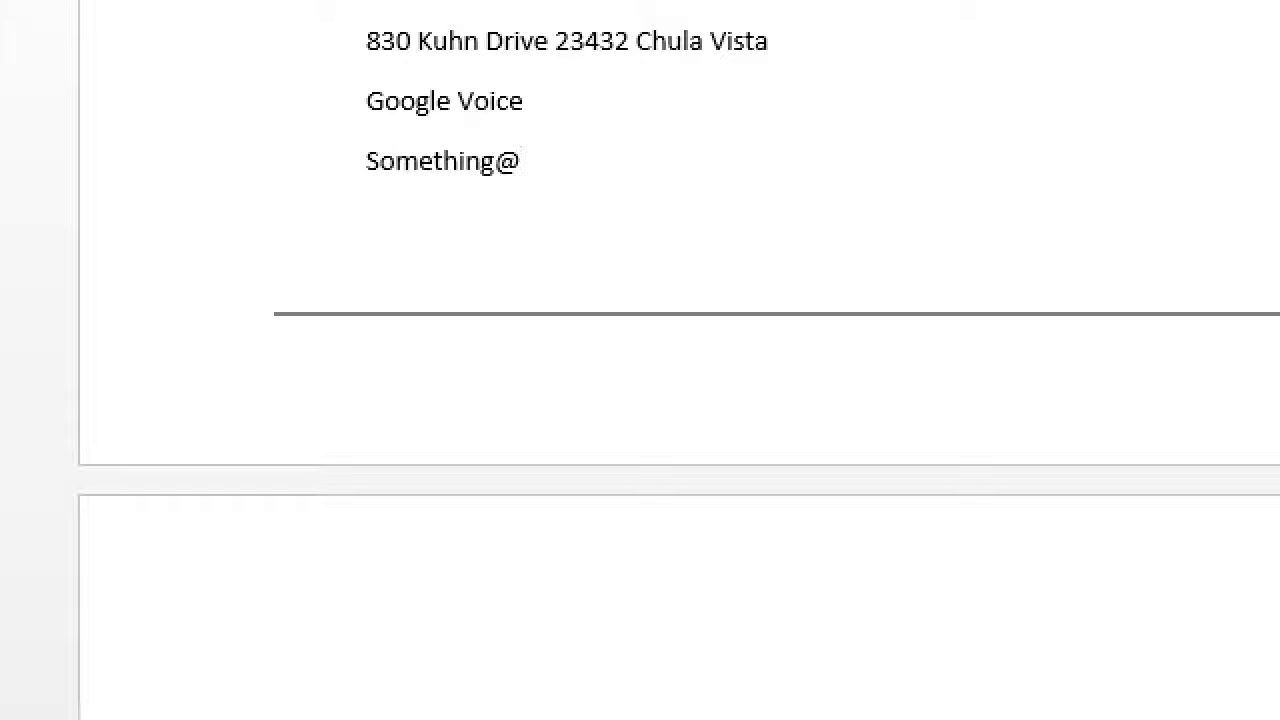
{"action": "type", "text": "YOURDOMAAIN"}
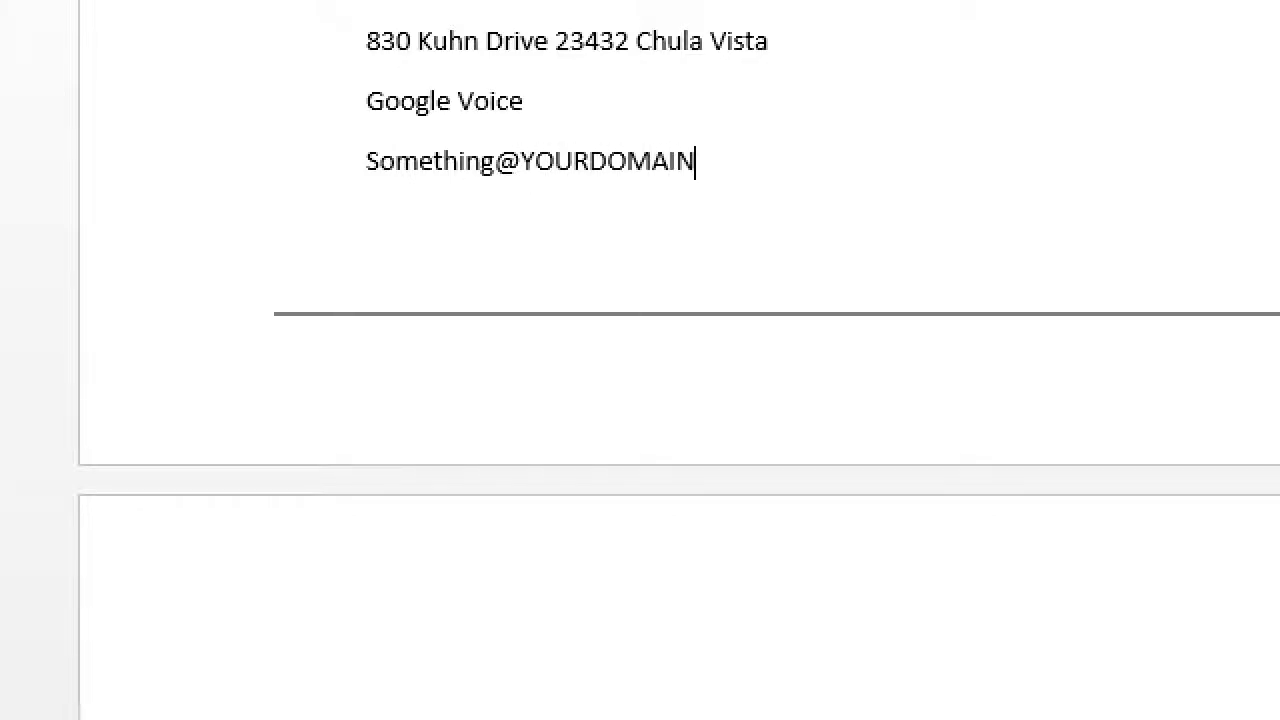
{"action": "type", "text": ".COM"}
{"action": "key", "text": "shift+Left"}
{"action": "key", "text": "shift+Left"}
{"action": "key", "text": "shift+Left"}
{"action": "key", "text": "shift+Left"}
{"action": "key", "text": "shift+Left"}
{"action": "key", "text": "shift+Left"}
{"action": "key", "text": "shift+Left"}
{"action": "key", "text": "shift+Left"}
{"action": "key", "text": "shift+Left"}
{"action": "key", "text": "shift+Left"}
{"action": "key", "text": "shift+Left"}
{"action": "key", "text": "shift+Left"}
{"action": "key", "text": "shift+Left"}
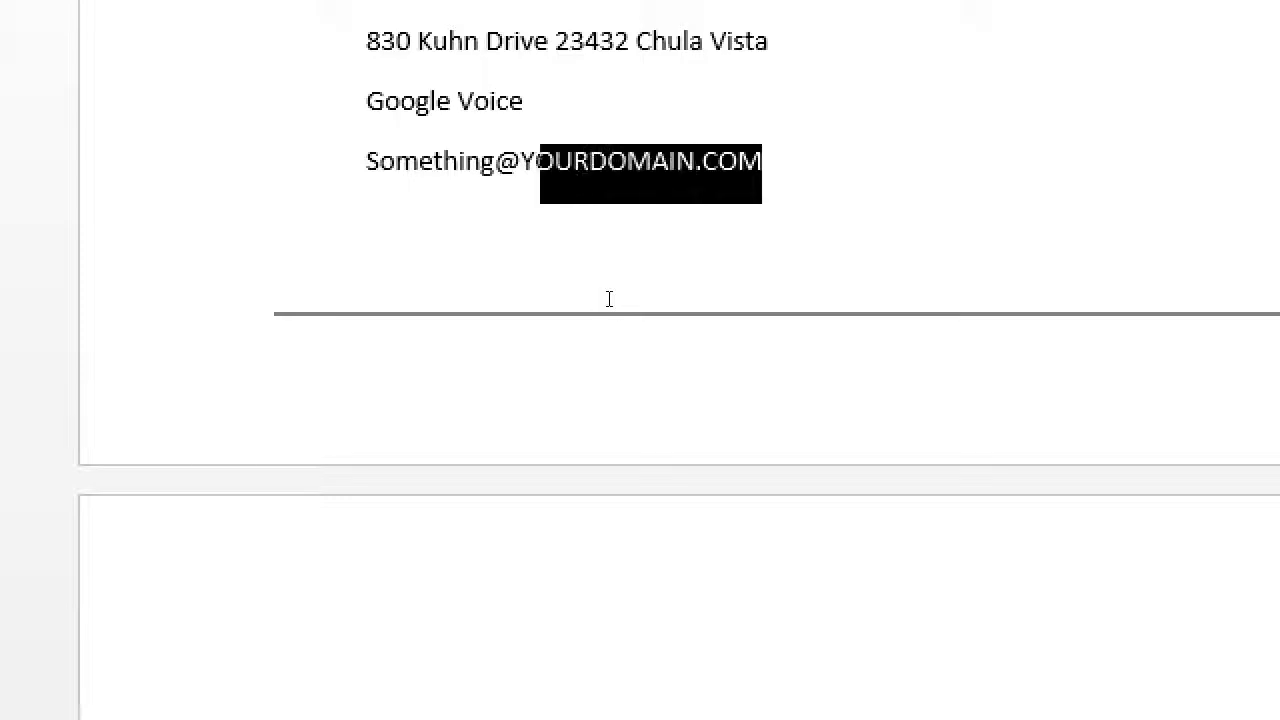
{"action": "key", "text": "shift+Left"}
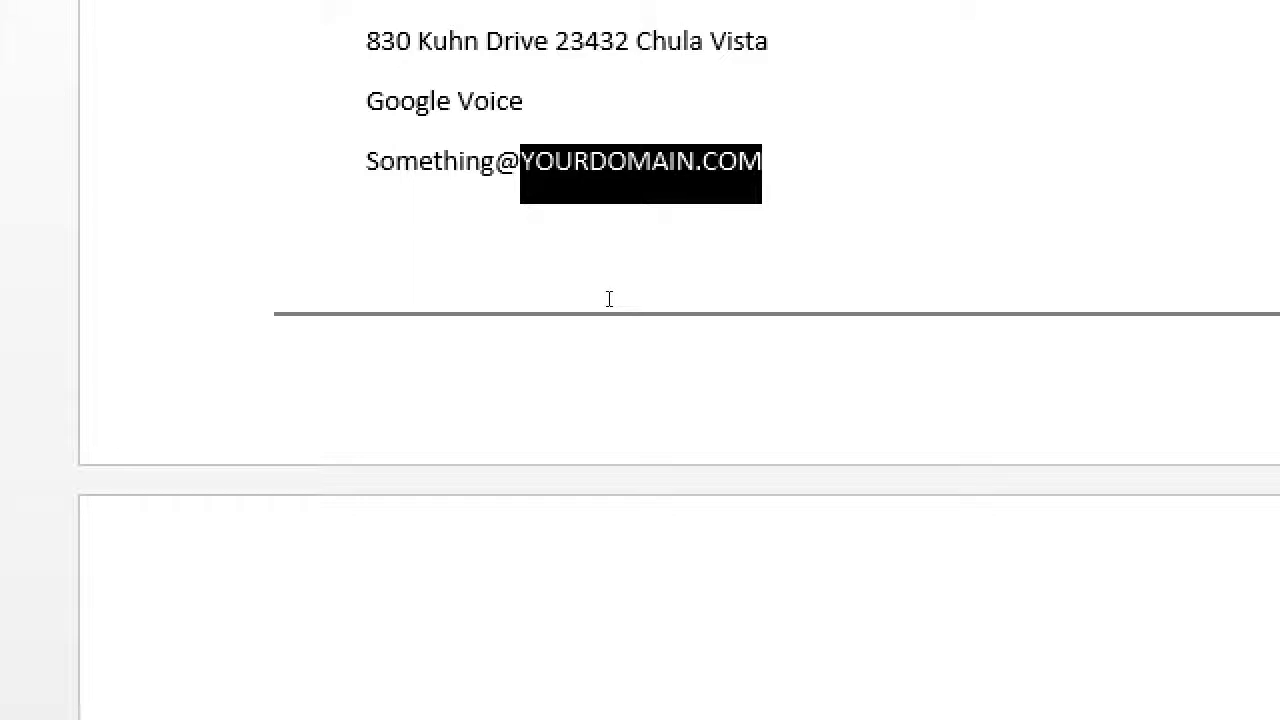
{"action": "key", "text": "ctrl+Return"}
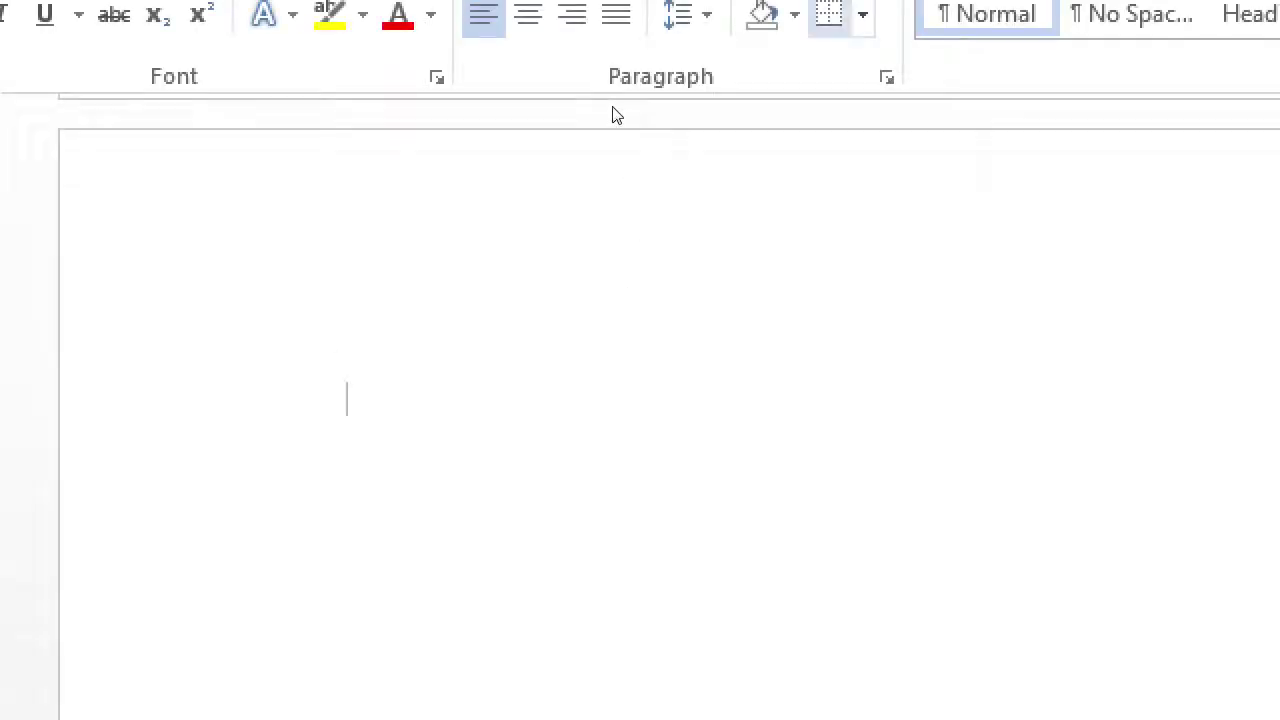
Add the company's second contact e-mail address on the e-mail line and select it
{"action": "scroll", "coordinate": [583, 240], "scroll_direction": "up", "scroll_amount": 5}
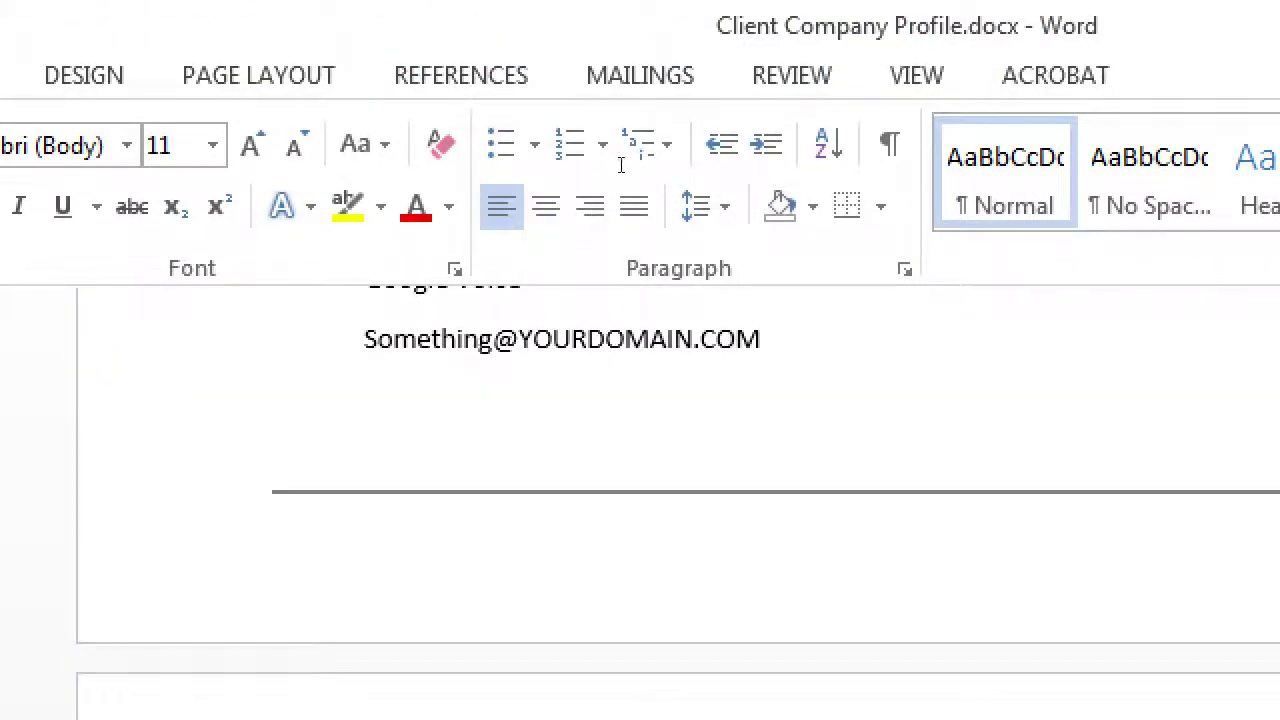
{"action": "key", "text": "BackSpace"}
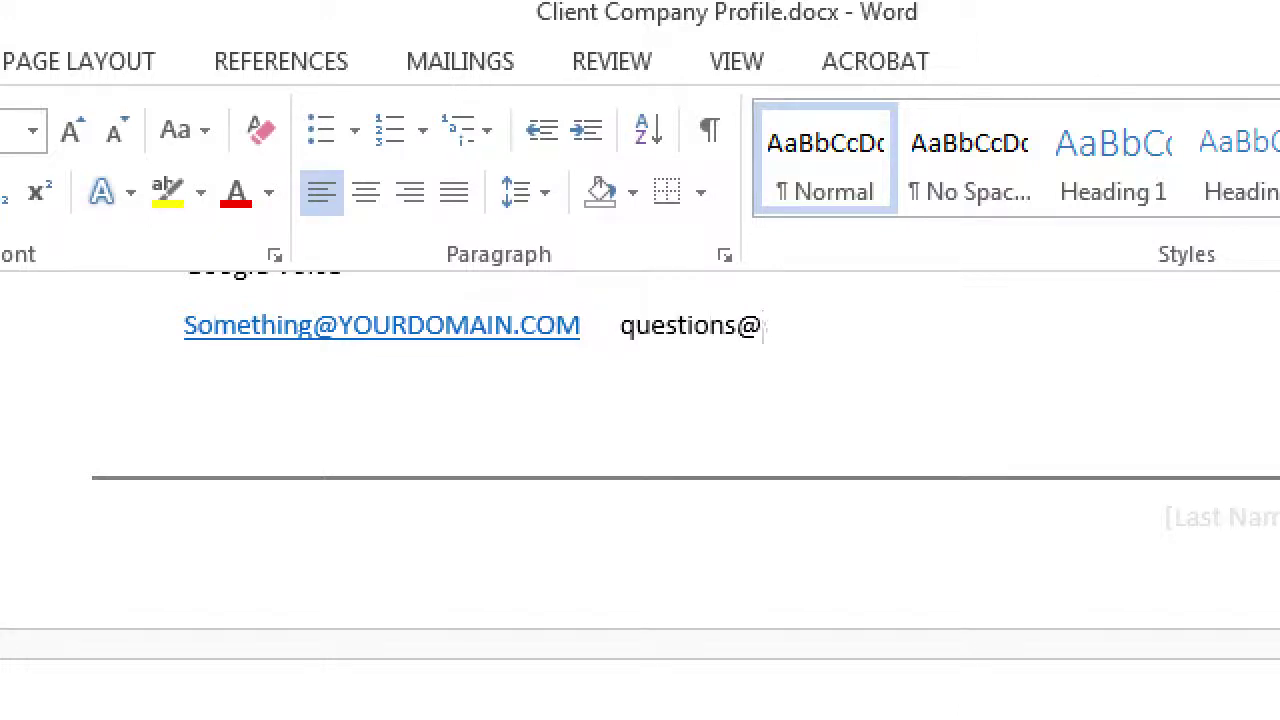
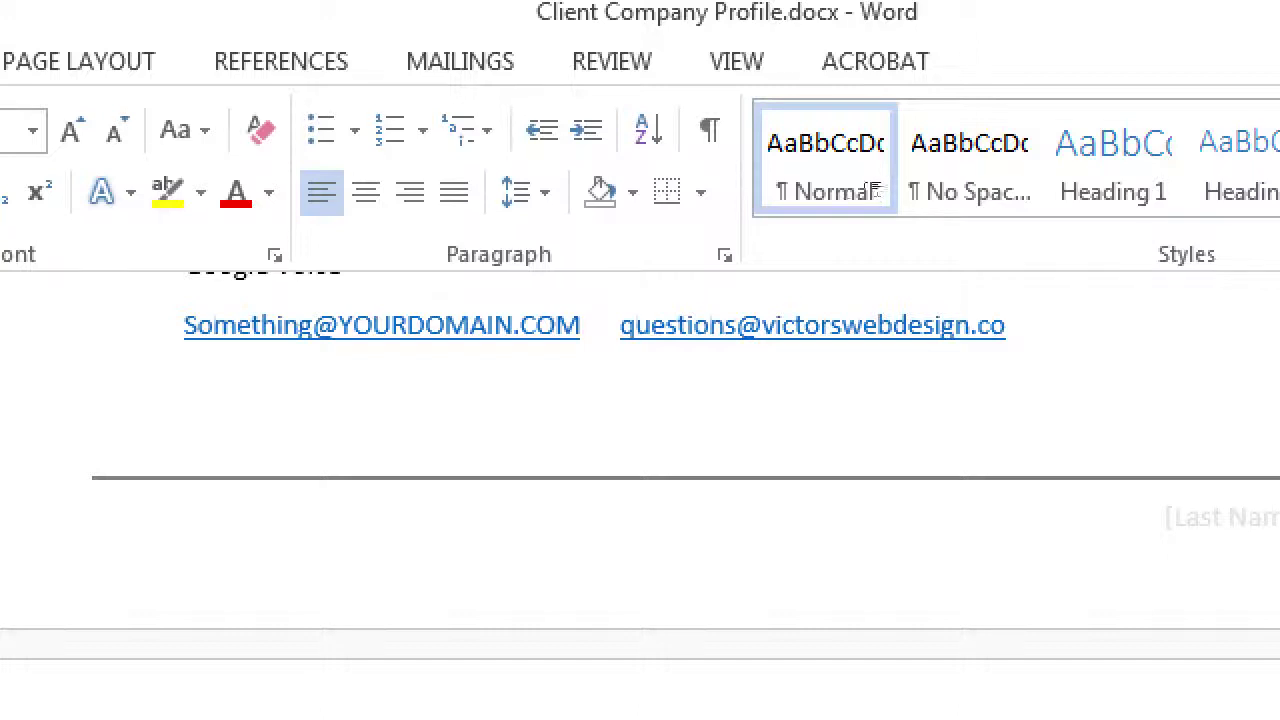
{"action": "left_click_drag", "start_coordinate": [1010, 328], "coordinate": [621, 326]}
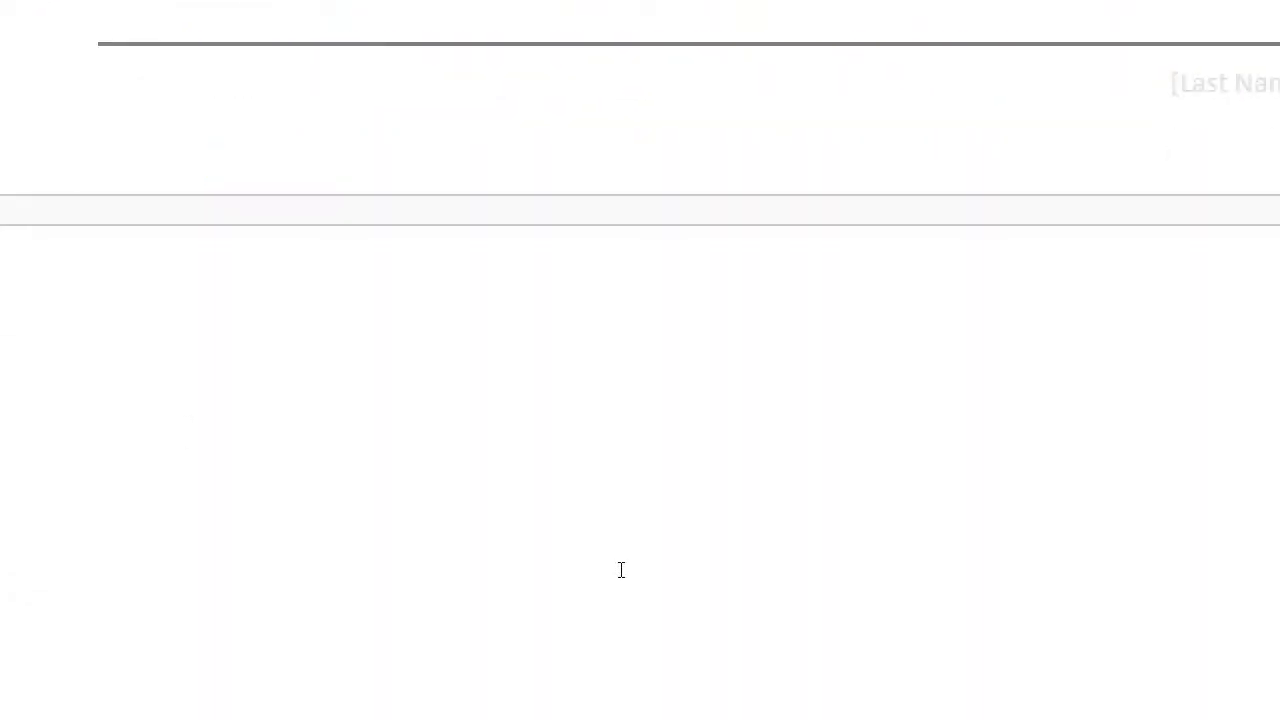
Type godaddy, bluehost, hostmonster and Host Gator one per line, correcting 'Gater' to 'Gator'
{"action": "type", "text": "godaddy"}
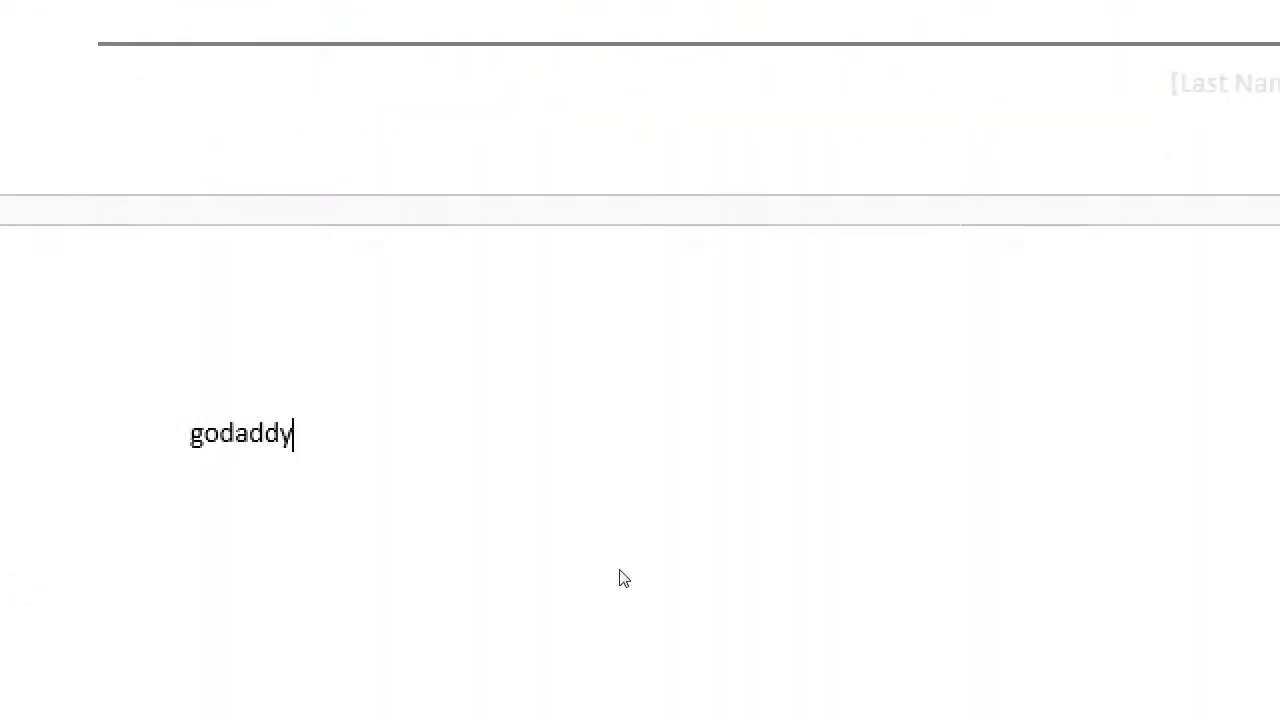
{"action": "key", "text": "Return"}
{"action": "type", "text": "bluehost"}
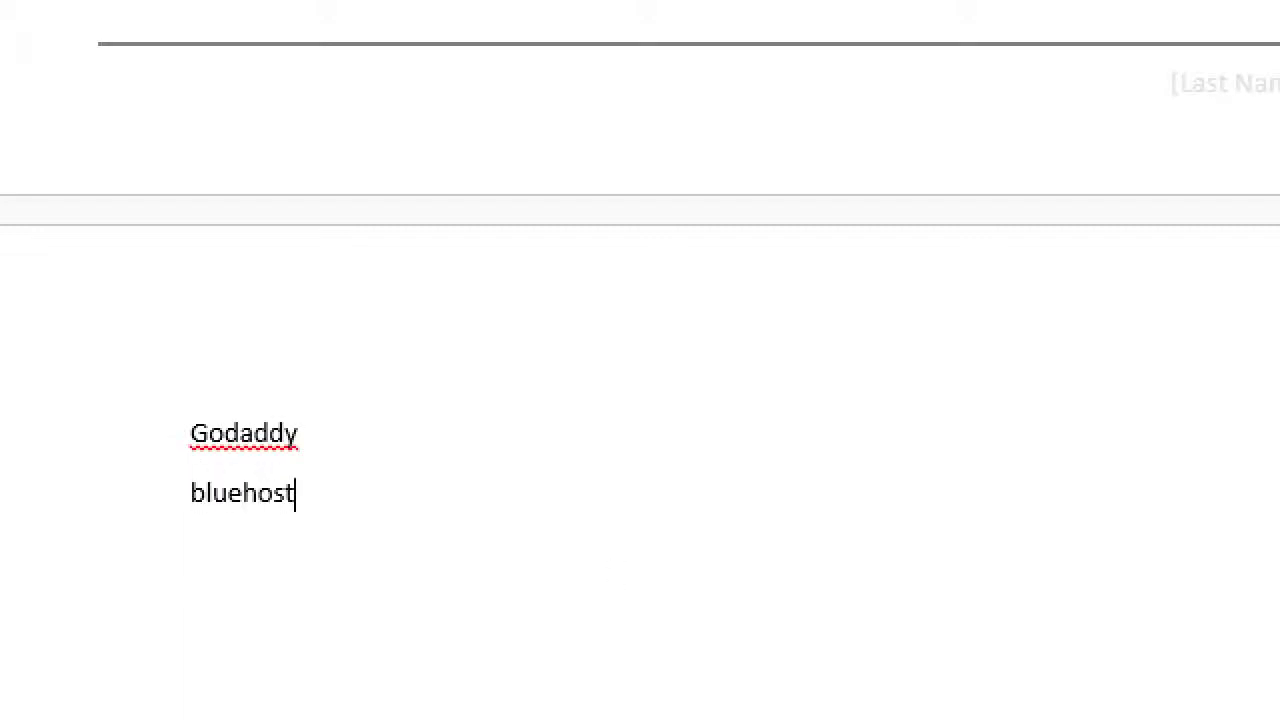
{"action": "key", "text": "Return"}
{"action": "type", "text": "hostmonster"}
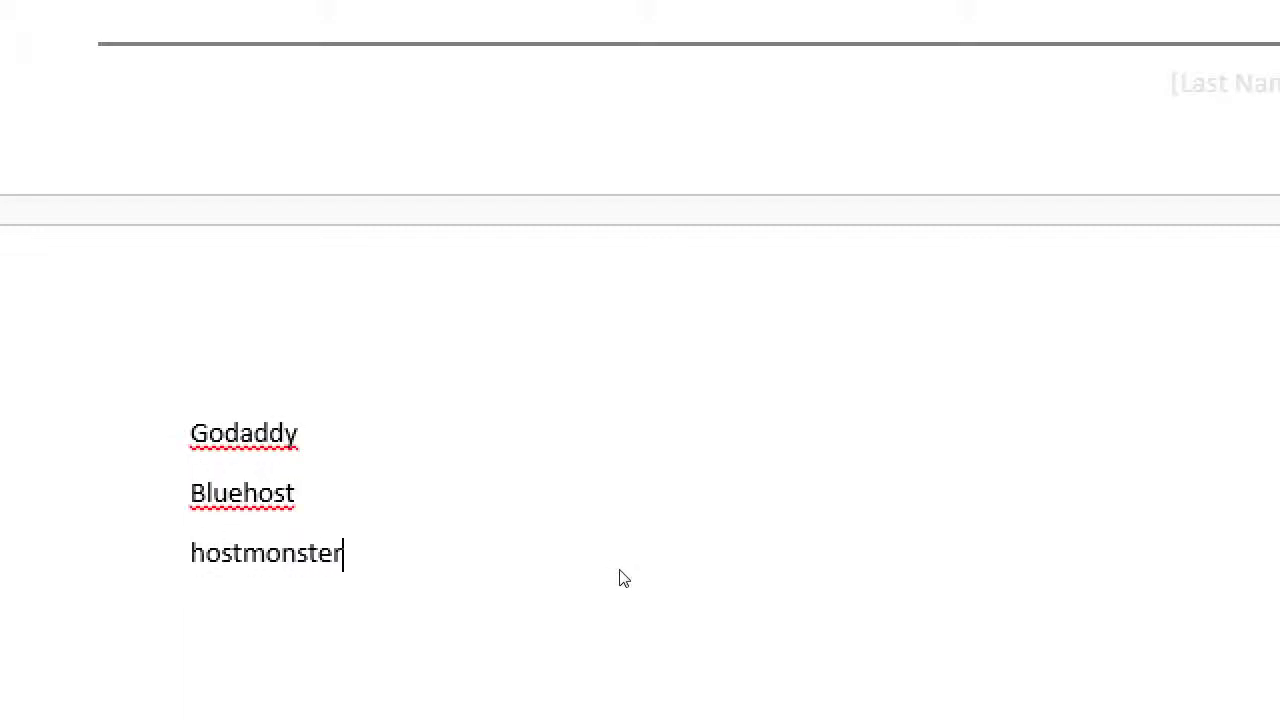
{"action": "key", "text": "Return"}
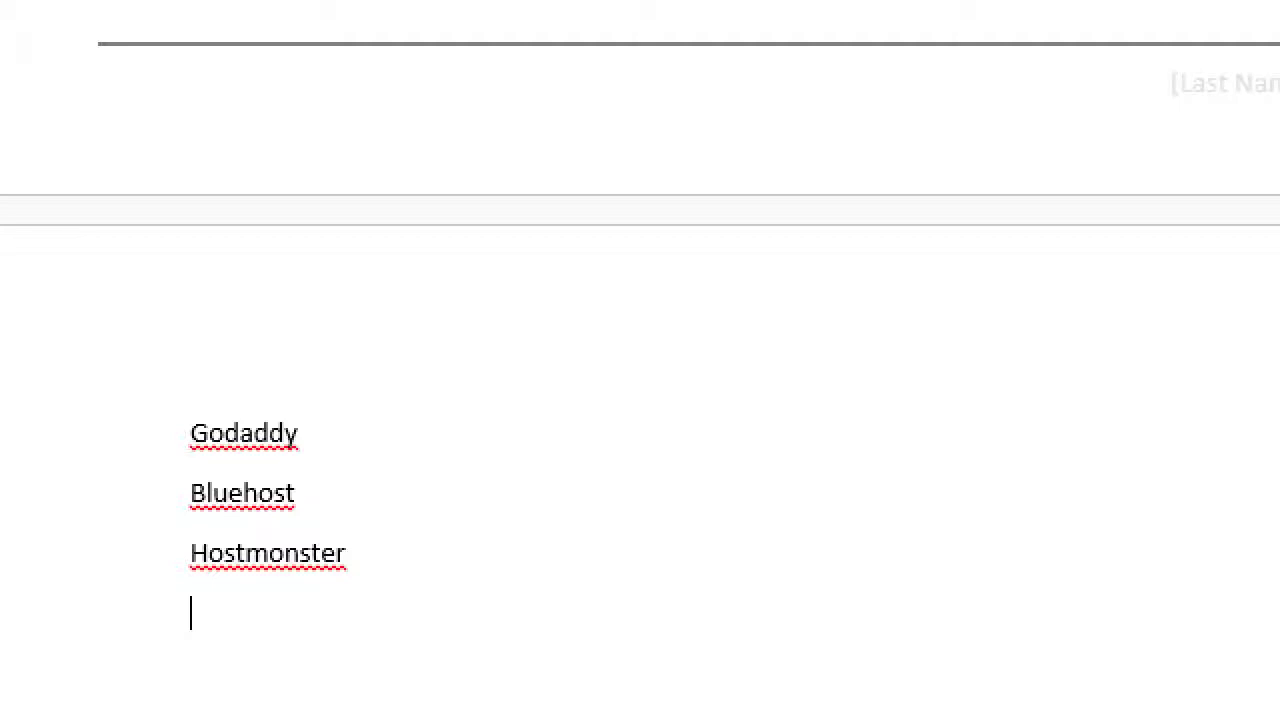
{"action": "type", "text": "Host Gater"}
{"action": "key", "text": "BackSpace"}
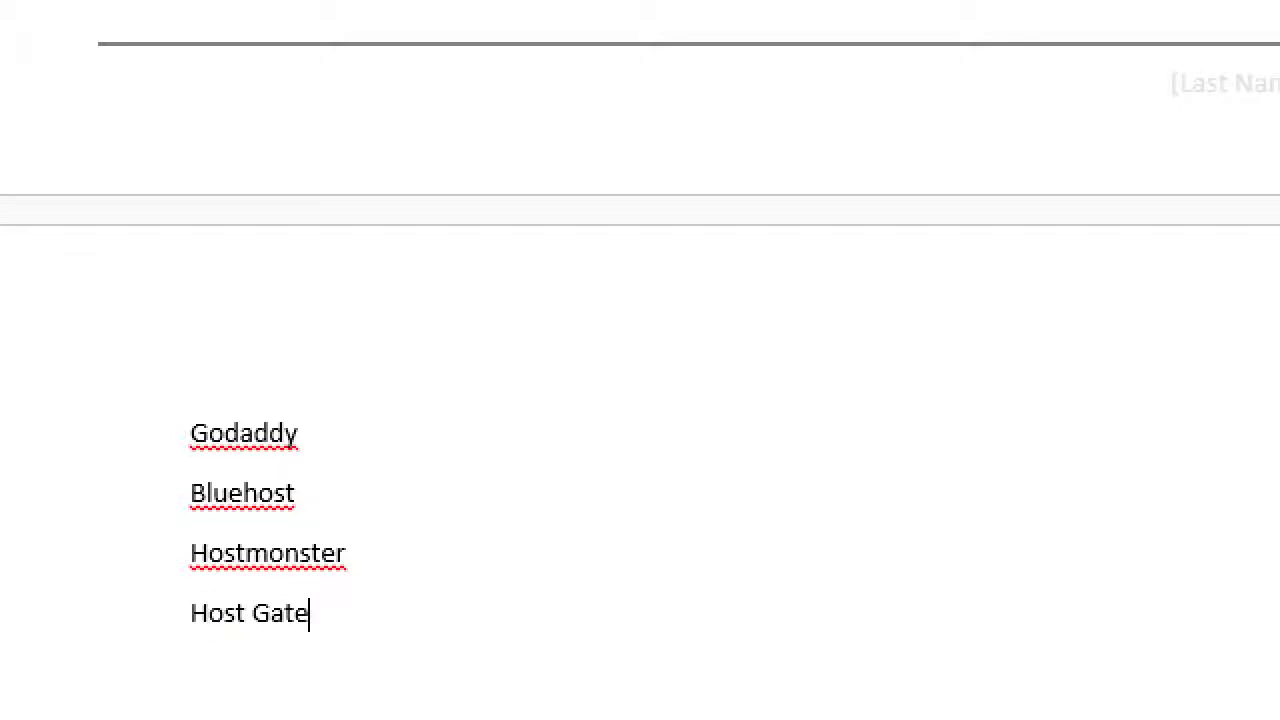
{"action": "key", "text": "BackSpace"}
{"action": "type", "text": "or"}
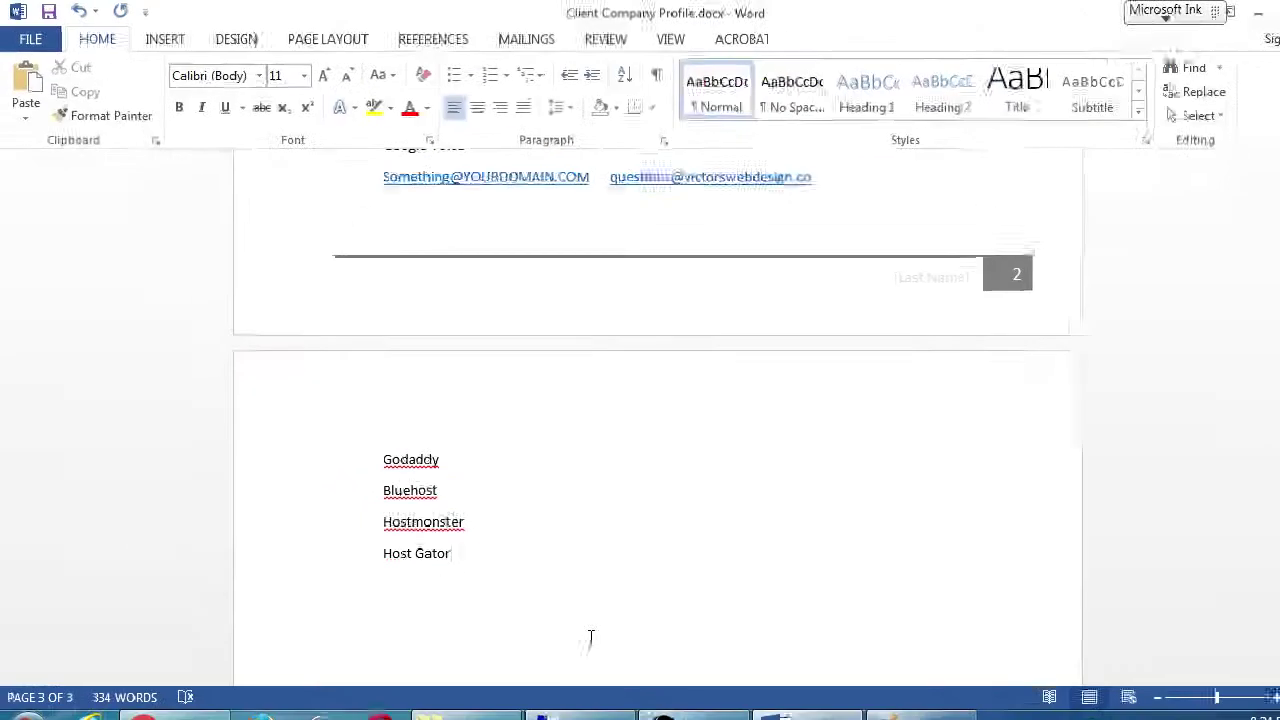
Save the Client Company Profile and scroll through it to review the content
{"action": "key", "text": "ctrl+s"}
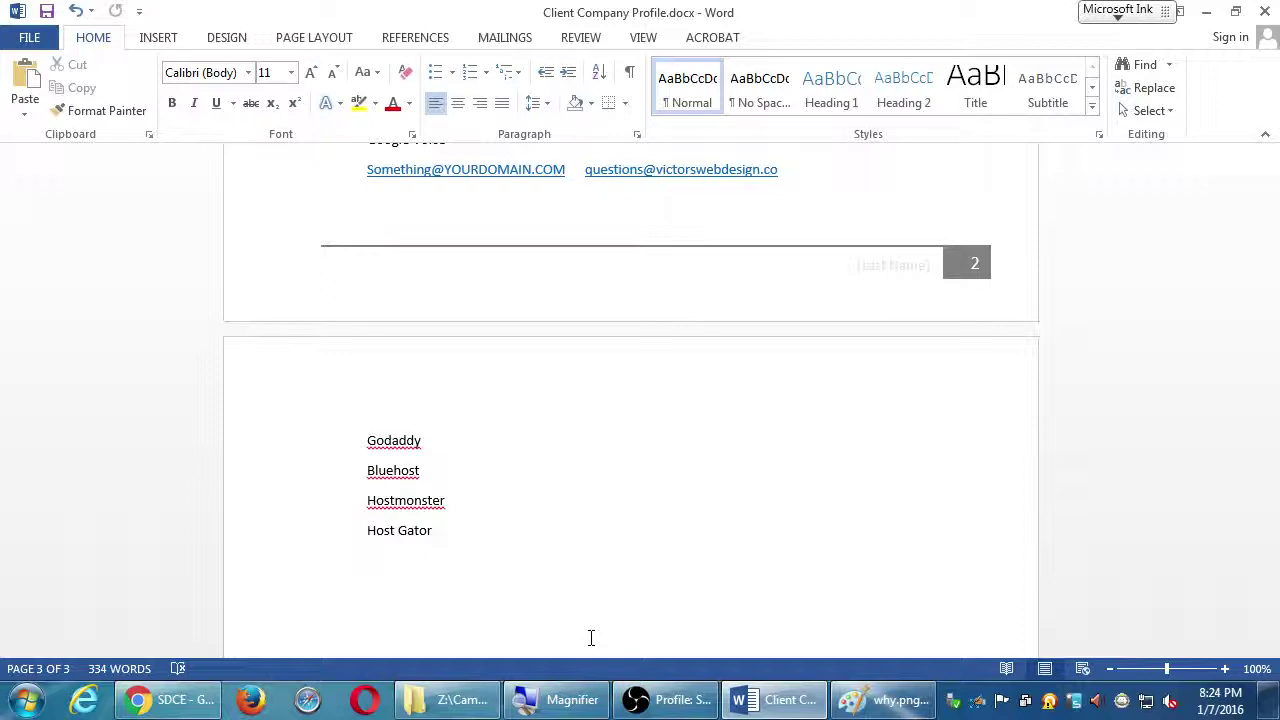
{"action": "scroll", "coordinate": [637, 632], "scroll_direction": "up", "scroll_amount": 3}
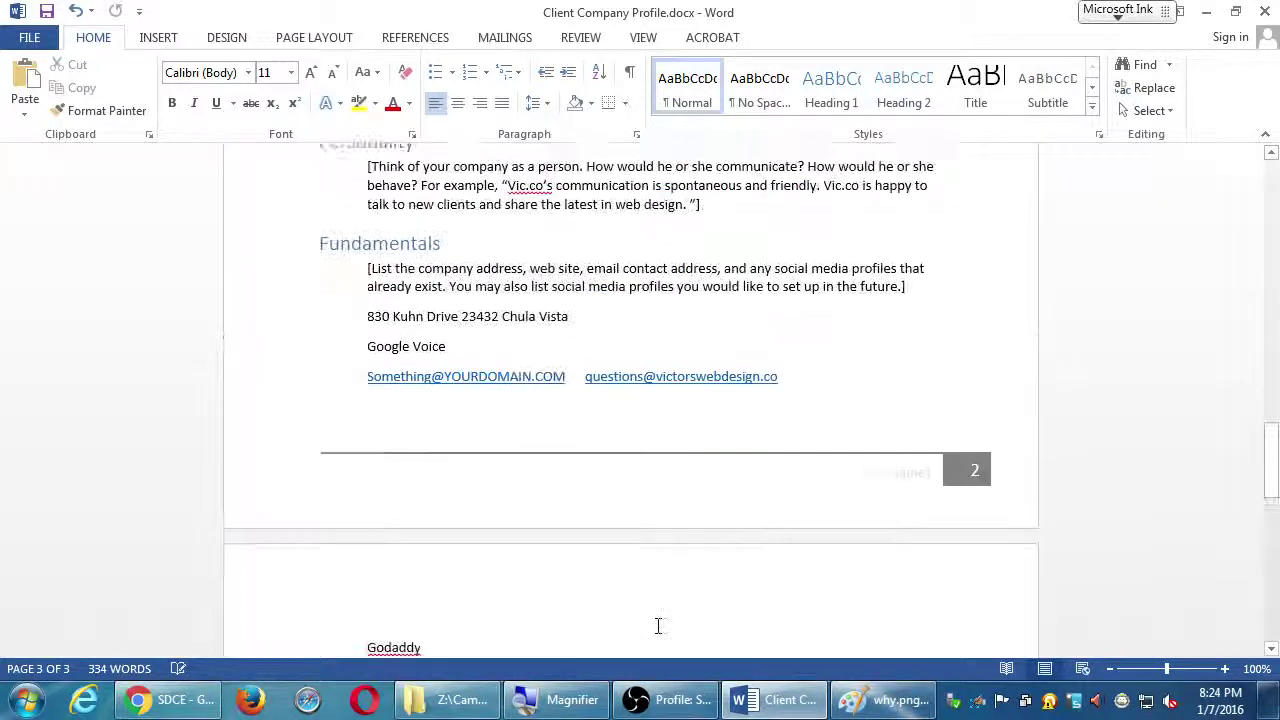
{"action": "scroll", "coordinate": [658, 626], "scroll_direction": "up", "scroll_amount": 10}
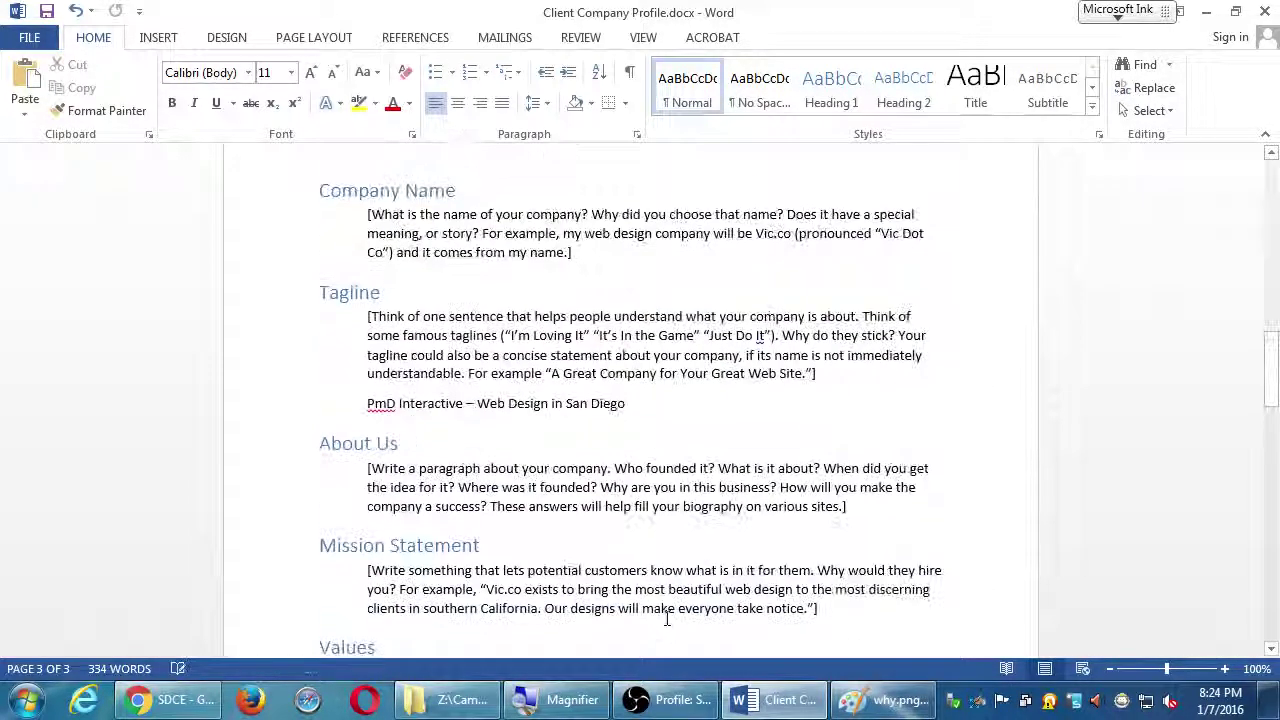
{"action": "scroll", "coordinate": [666, 619], "scroll_direction": "up", "scroll_amount": 3}
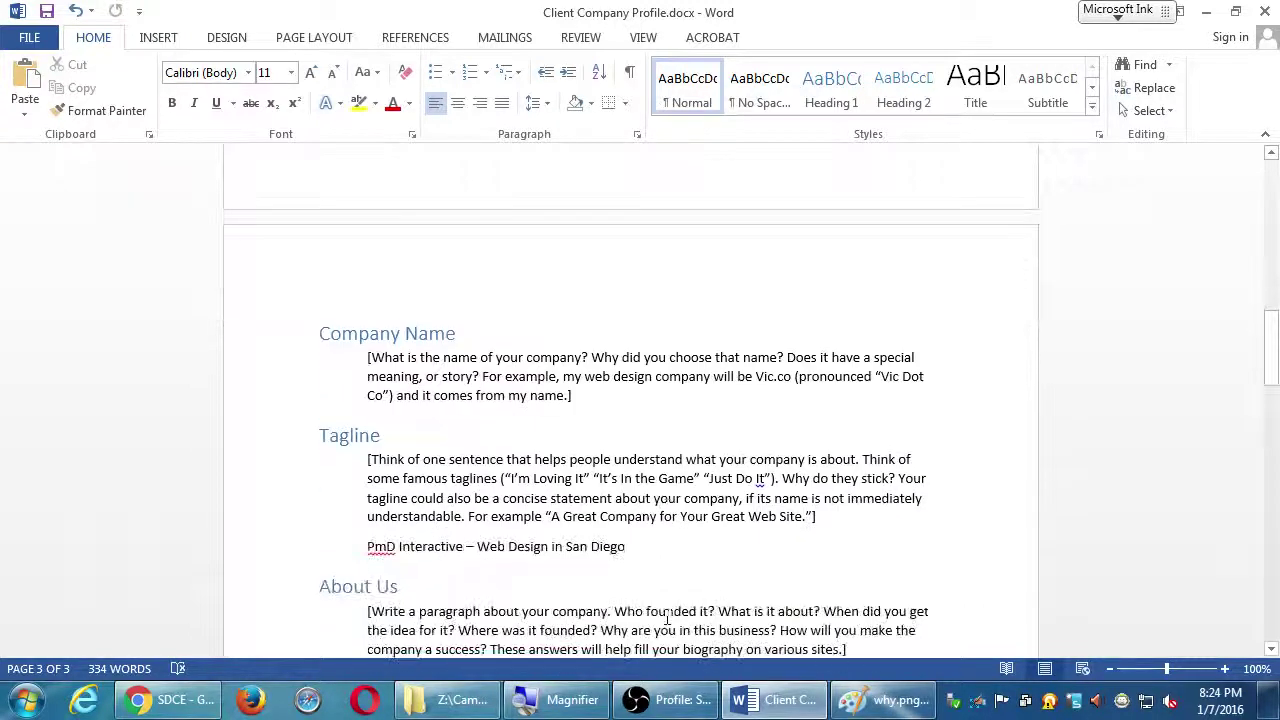
{"action": "scroll", "coordinate": [667, 618], "scroll_direction": "down", "scroll_amount": 3}
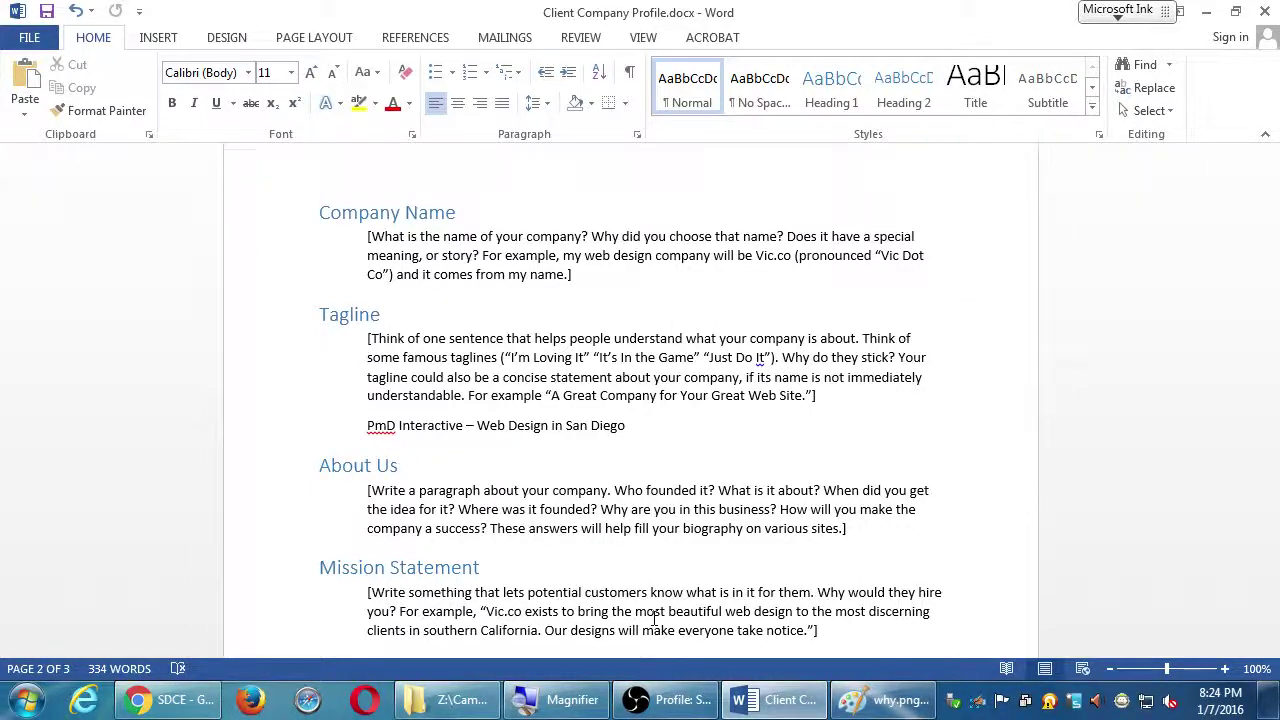
{"action": "scroll", "coordinate": [655, 619], "scroll_direction": "up", "scroll_amount": 5}
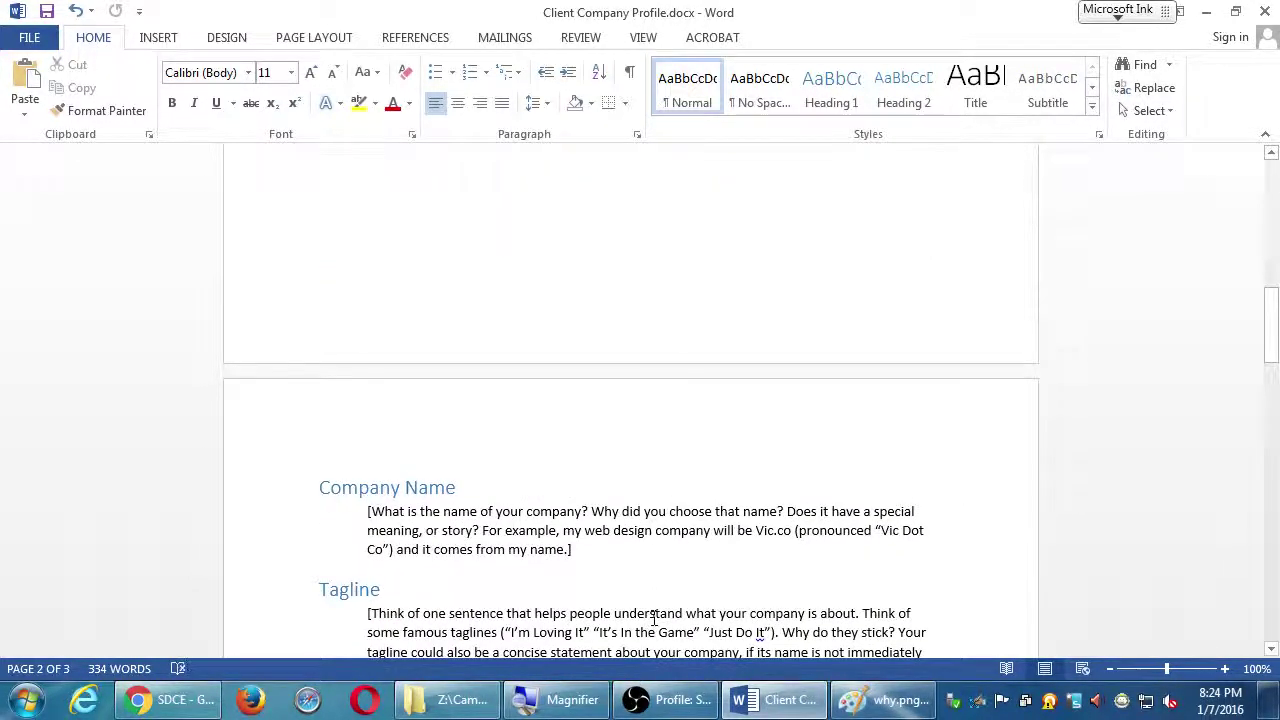
{"action": "scroll", "coordinate": [660, 617], "scroll_direction": "down", "scroll_amount": 9}
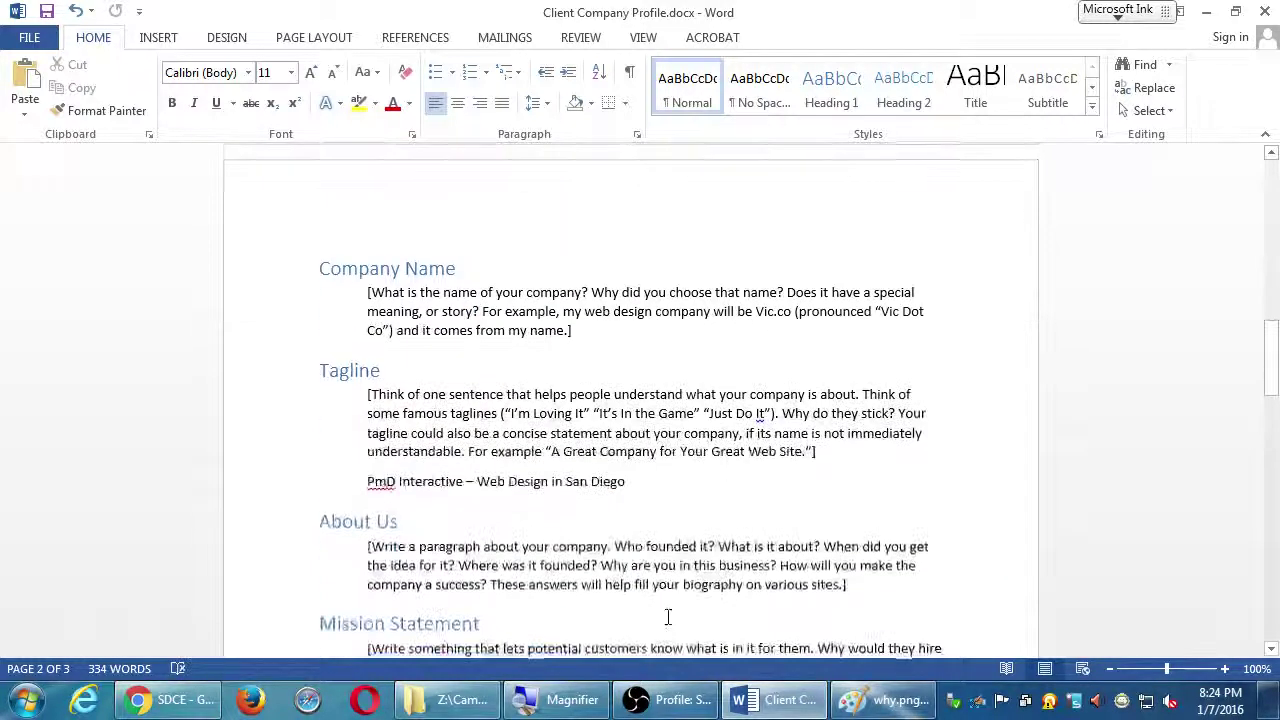
{"action": "scroll", "coordinate": [668, 617], "scroll_direction": "down", "scroll_amount": 8}
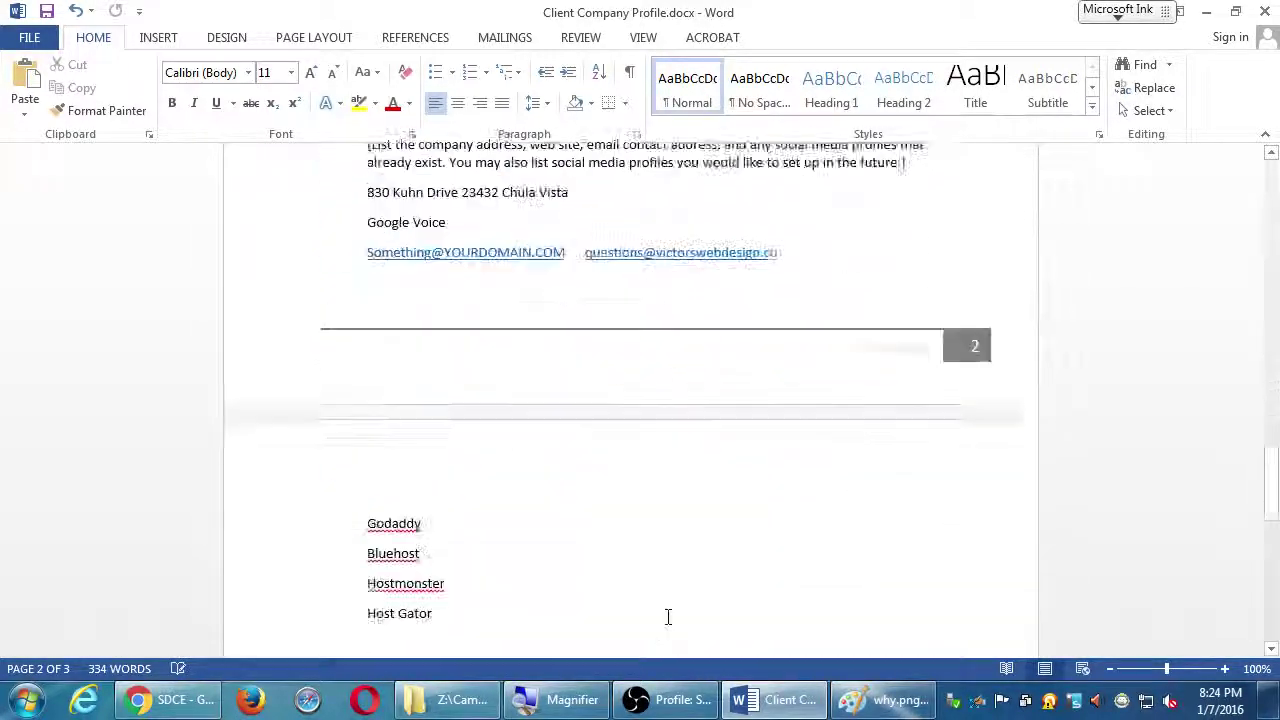
{"action": "scroll", "coordinate": [668, 617], "scroll_direction": "up", "scroll_amount": 9}
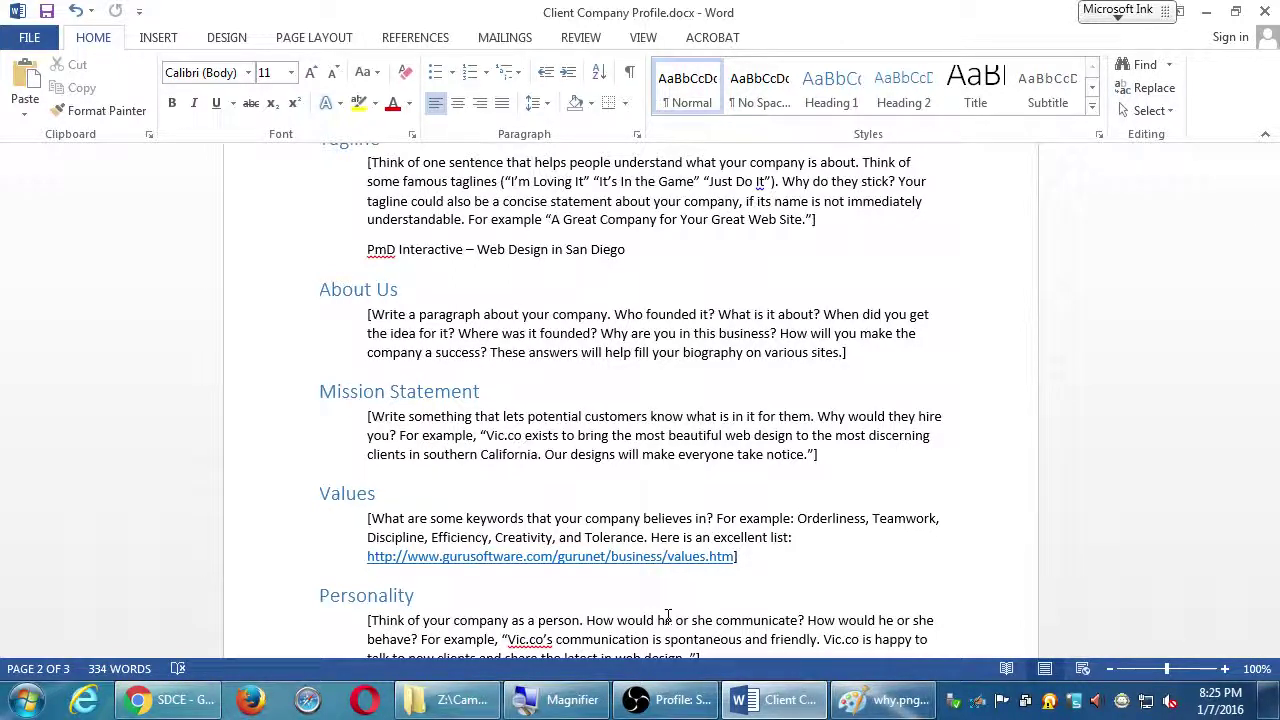
Finish reviewing the profile, close Chrome, and deselect Client Company Profile.docx in Explorer
{"action": "scroll", "coordinate": [668, 615], "scroll_direction": "up", "scroll_amount": 6}
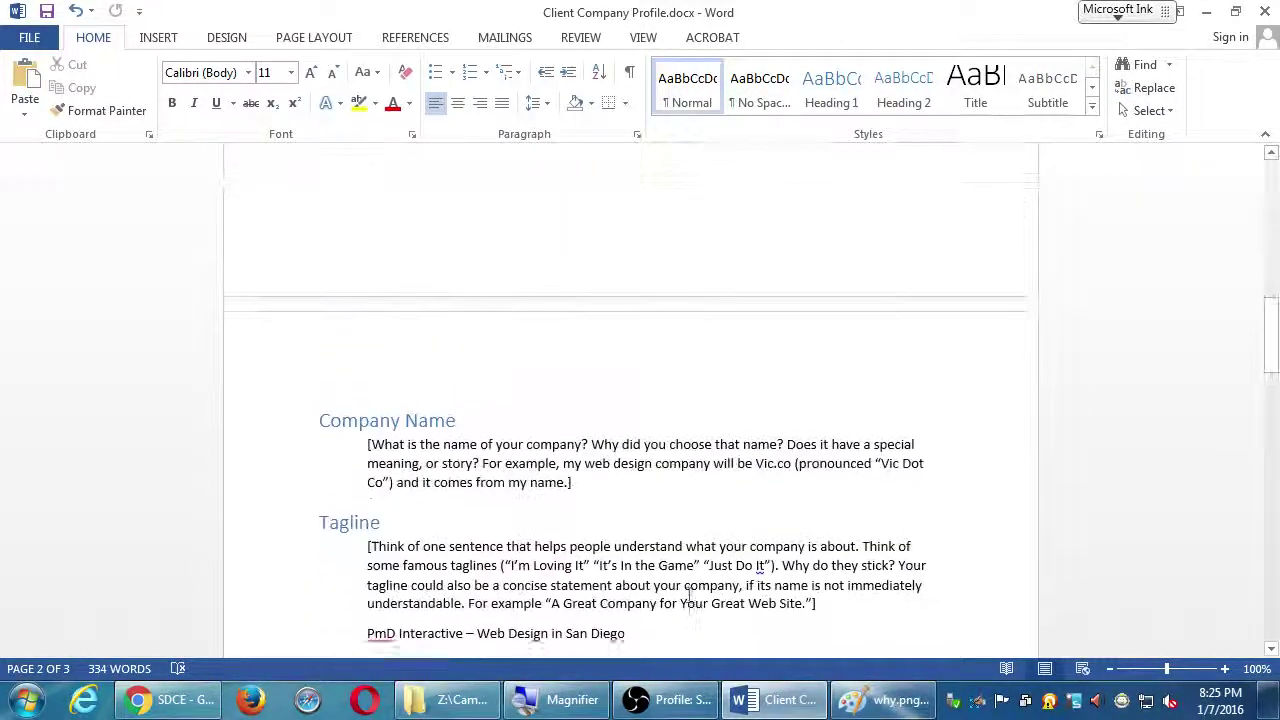
{"action": "scroll", "coordinate": [690, 598], "scroll_direction": "up", "scroll_amount": 10}
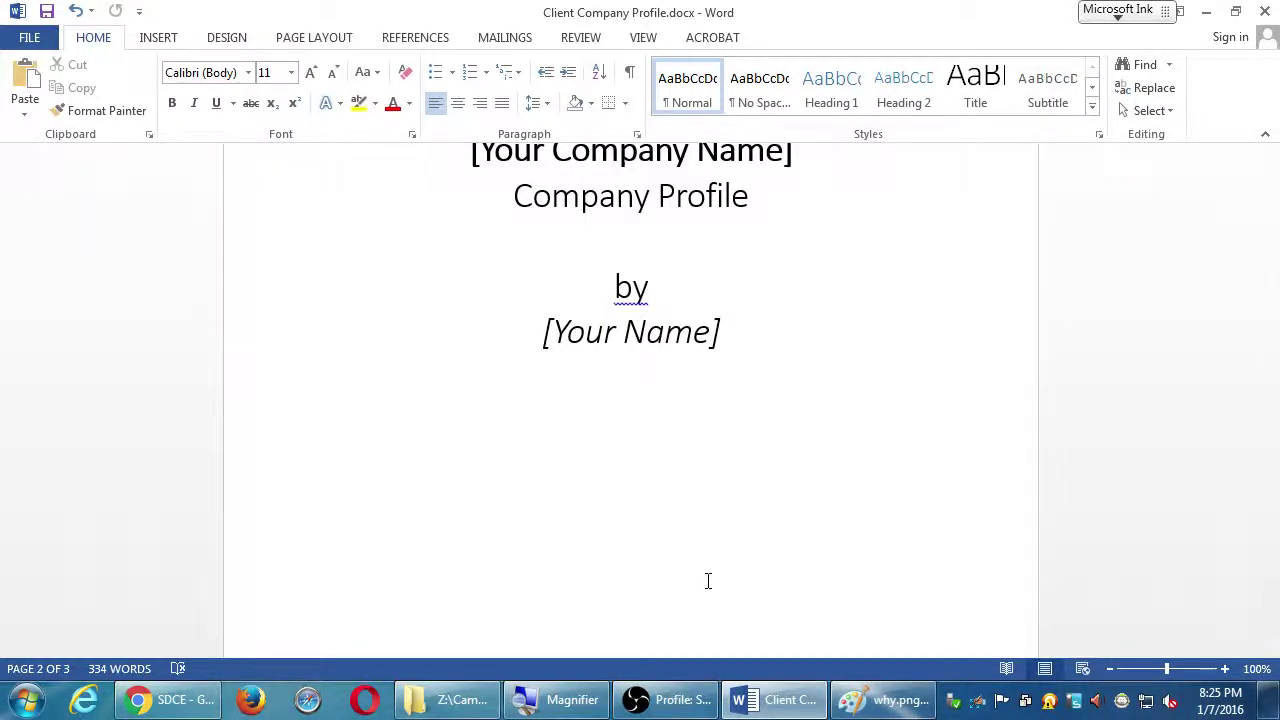
{"action": "scroll", "coordinate": [708, 581], "scroll_direction": "up", "scroll_amount": 5}
{"action": "scroll", "coordinate": [710, 580], "scroll_direction": "down", "scroll_amount": 15}
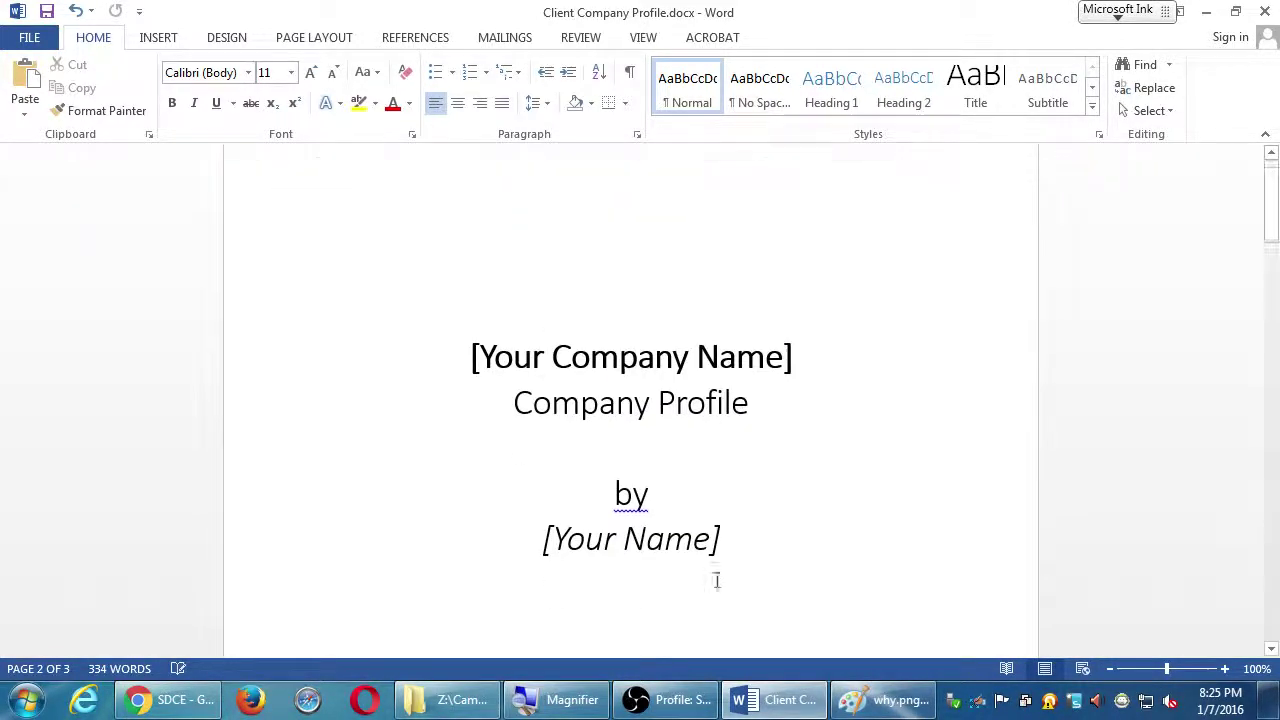
{"action": "scroll", "coordinate": [706, 577], "scroll_direction": "down", "scroll_amount": 20}
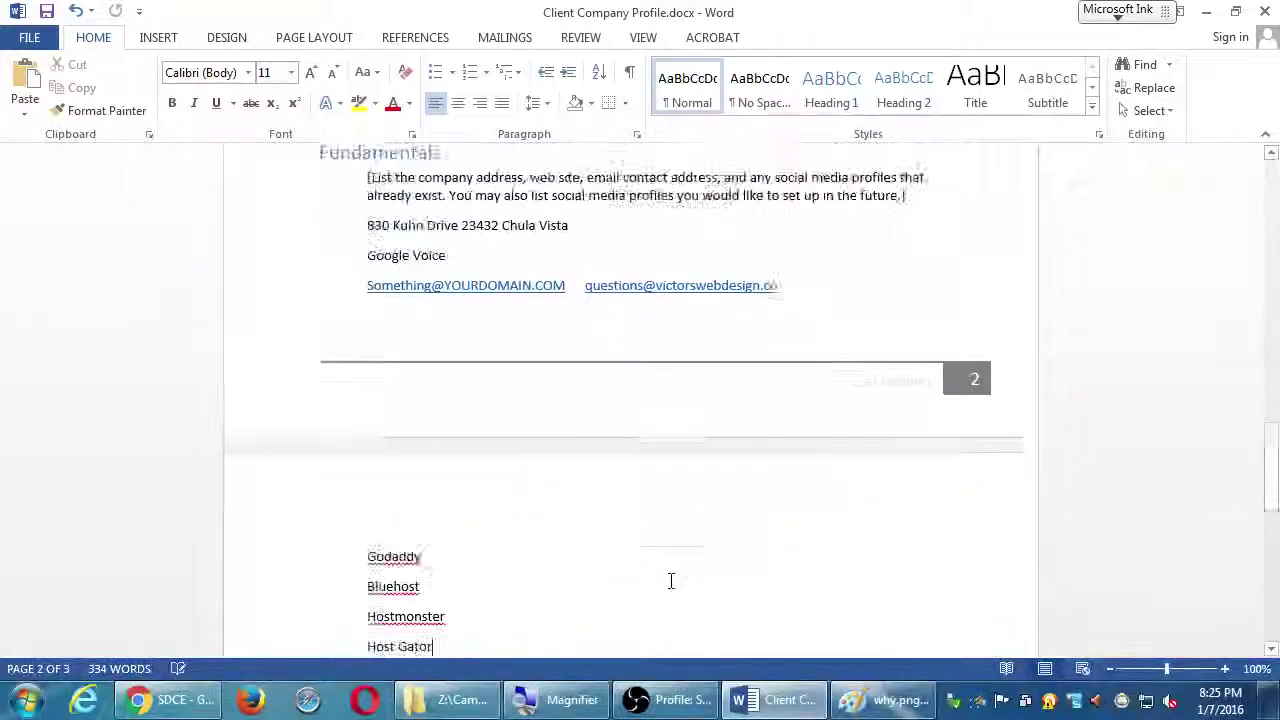
{"action": "scroll", "coordinate": [671, 581], "scroll_direction": "up", "scroll_amount": 15}
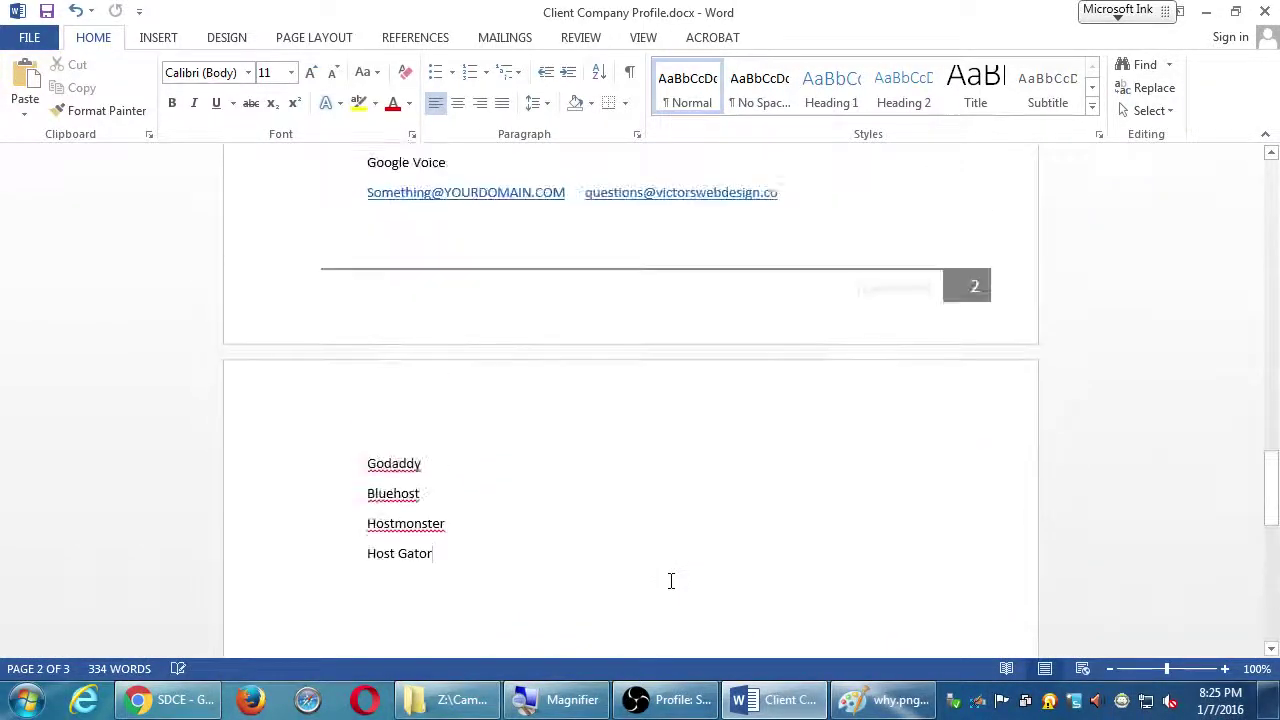
{"action": "scroll", "coordinate": [671, 581], "scroll_direction": "down", "scroll_amount": 4}
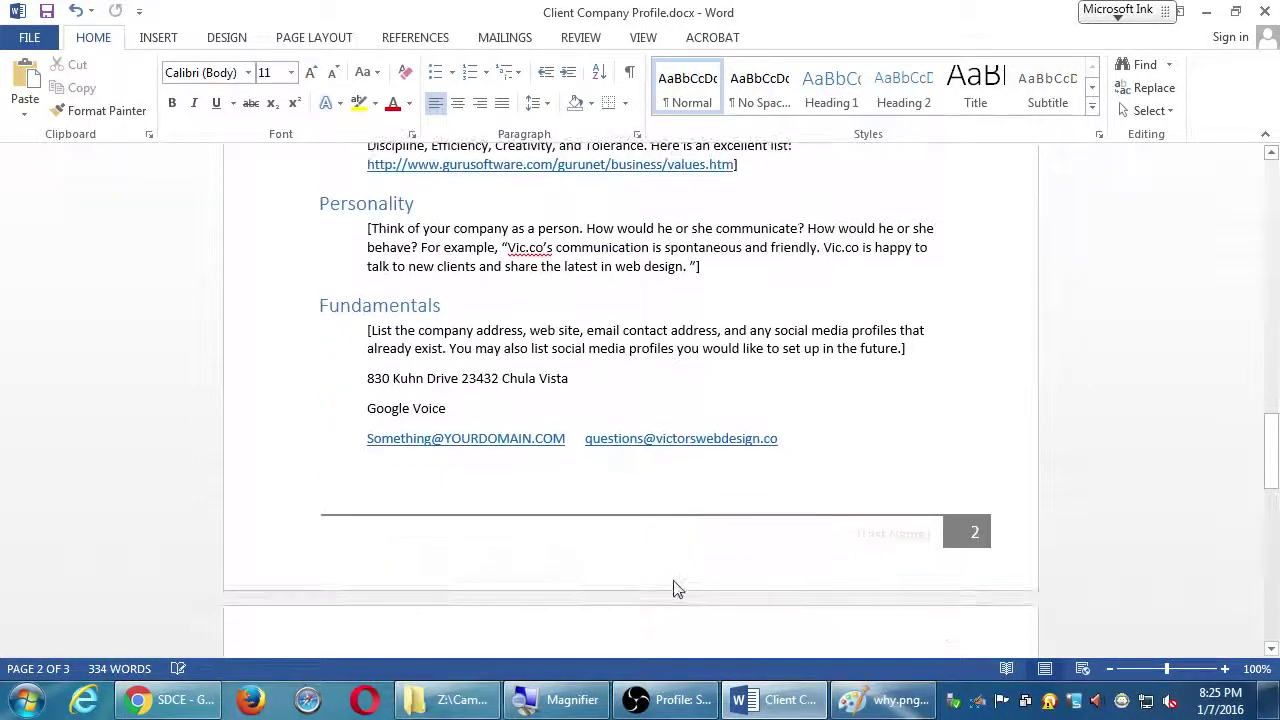
{"action": "scroll", "coordinate": [675, 581], "scroll_direction": "down", "scroll_amount": 1}
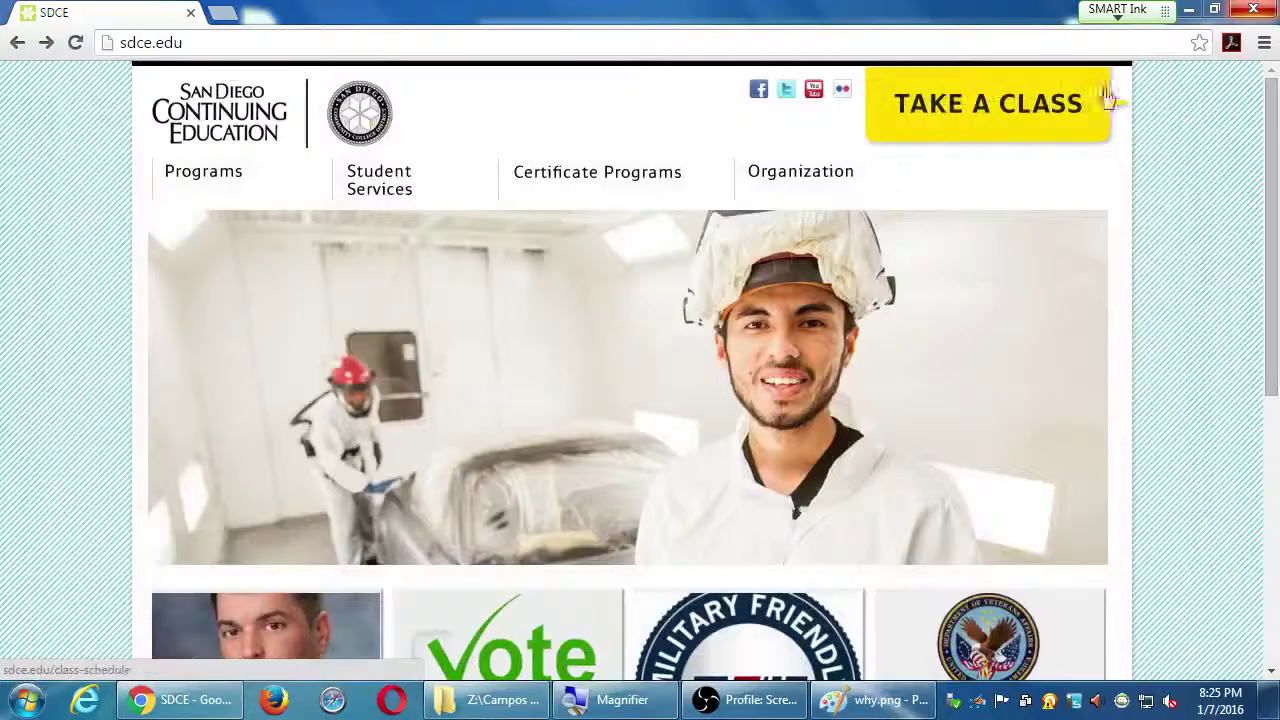
{"action": "left_click", "coordinate": [1253, 10]}
{"action": "left_click", "coordinate": [960, 340]}
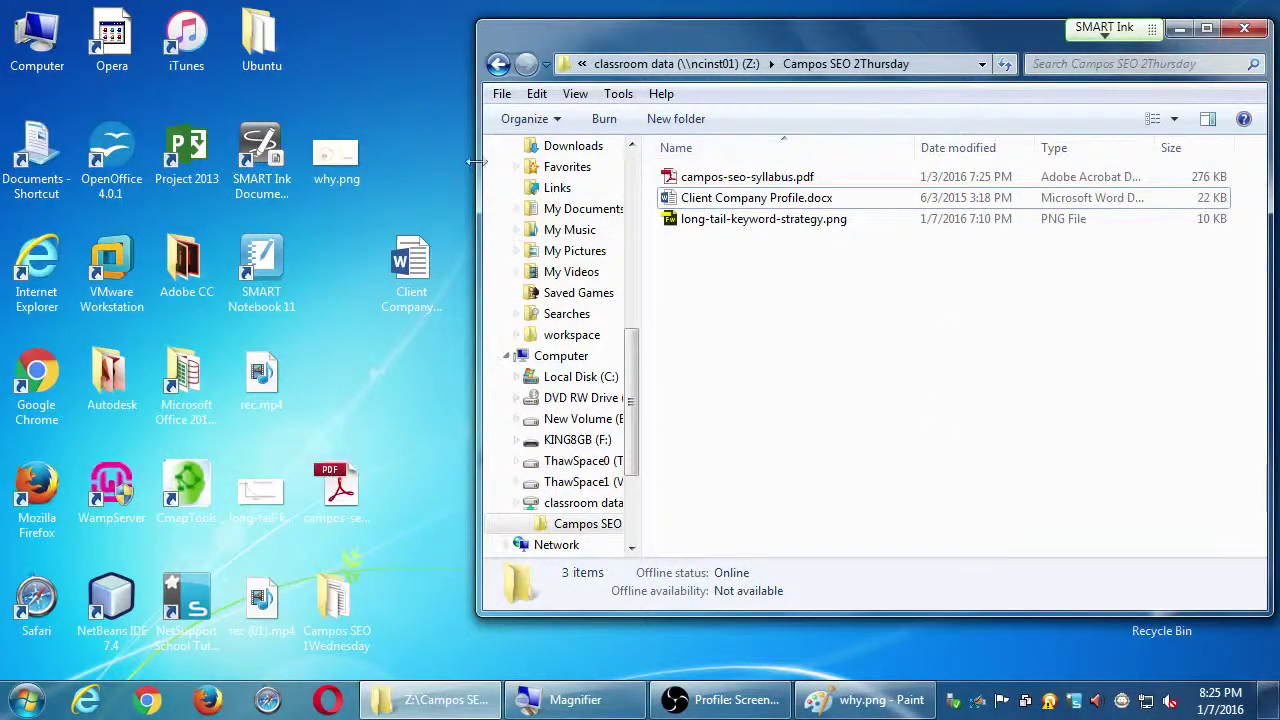
Open Computer and browse the classroom data network drive, then close that window
{"action": "double_click", "coordinate": [35, 45]}
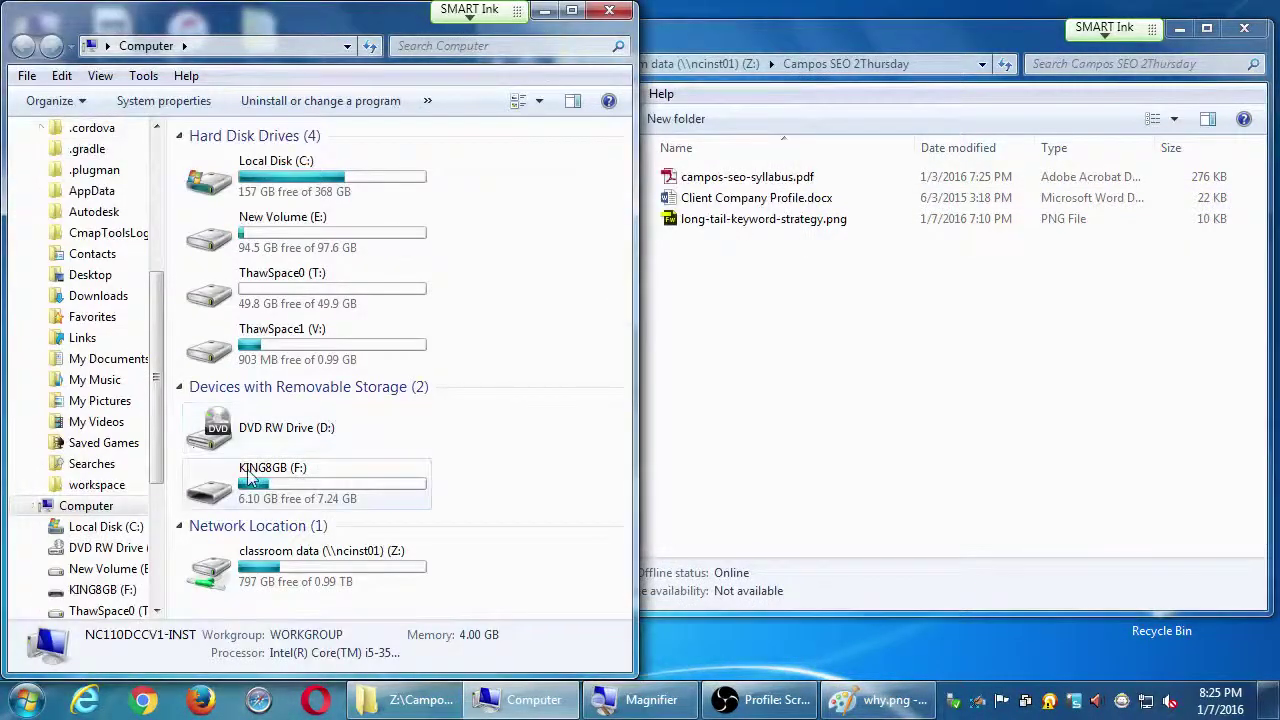
{"action": "left_click", "coordinate": [255, 495]}
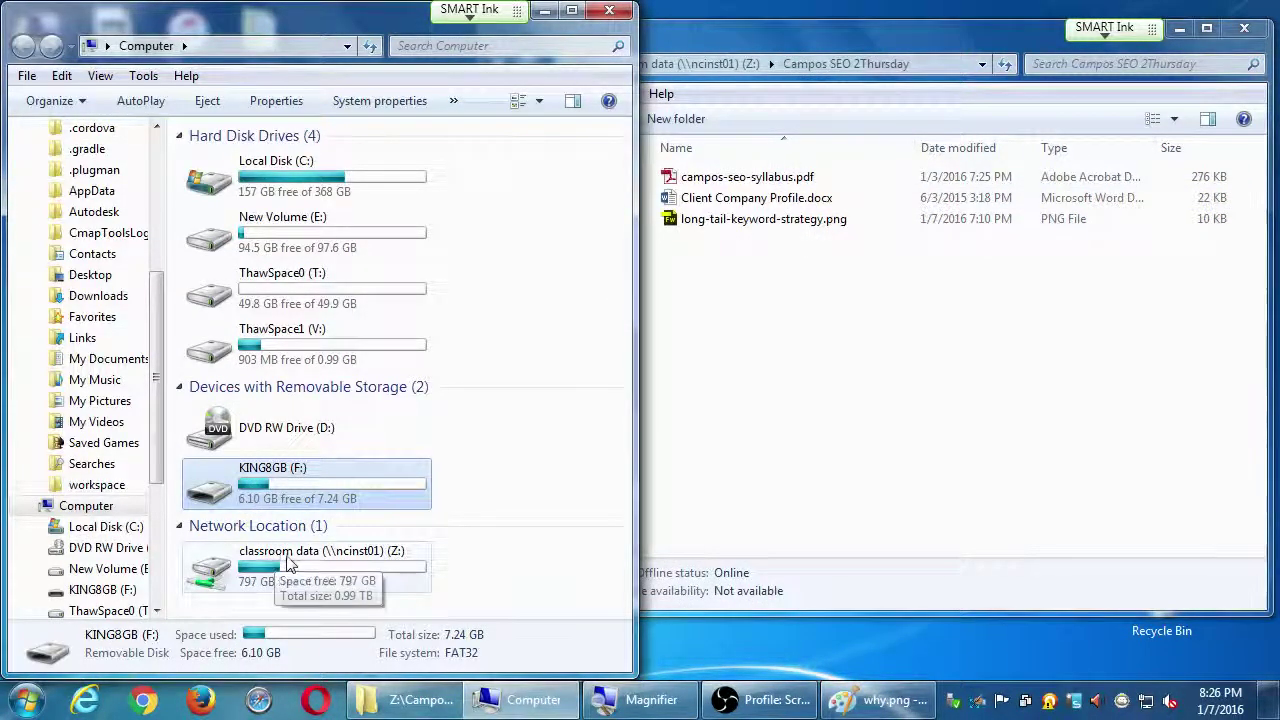
{"action": "double_click", "coordinate": [280, 561]}
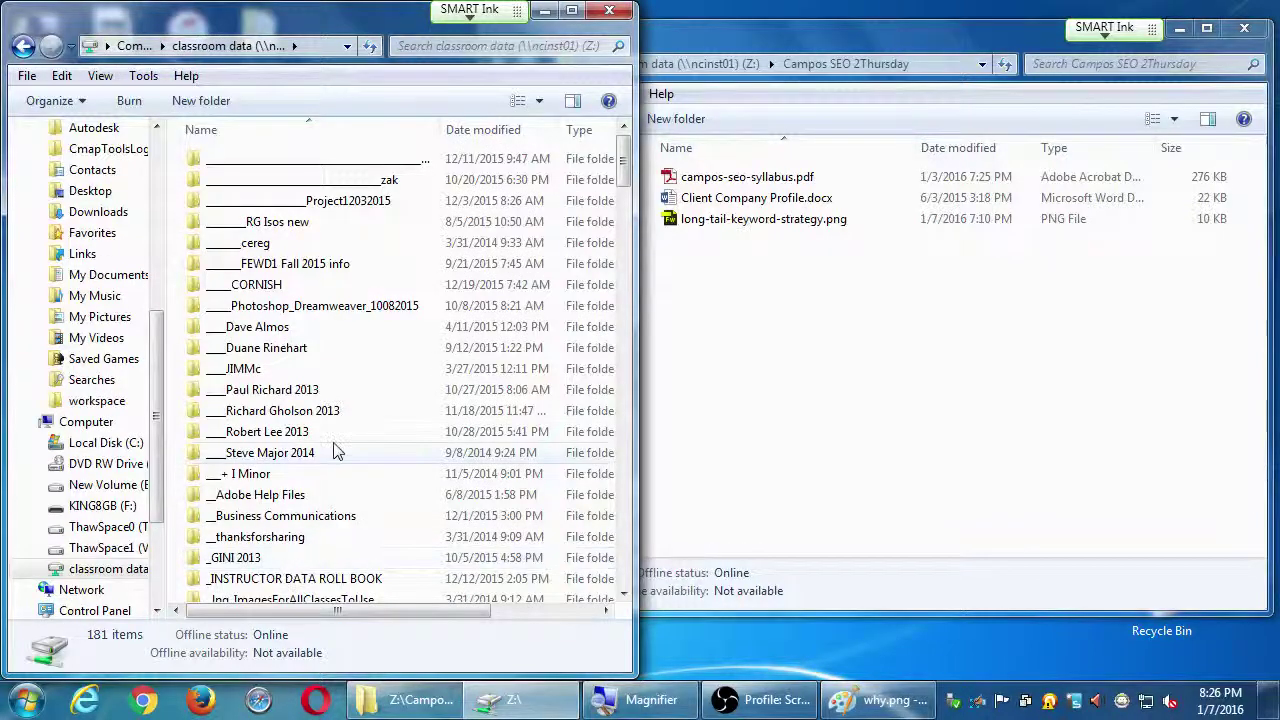
{"action": "left_click", "coordinate": [300, 452]}
{"action": "type", "text": "c"}
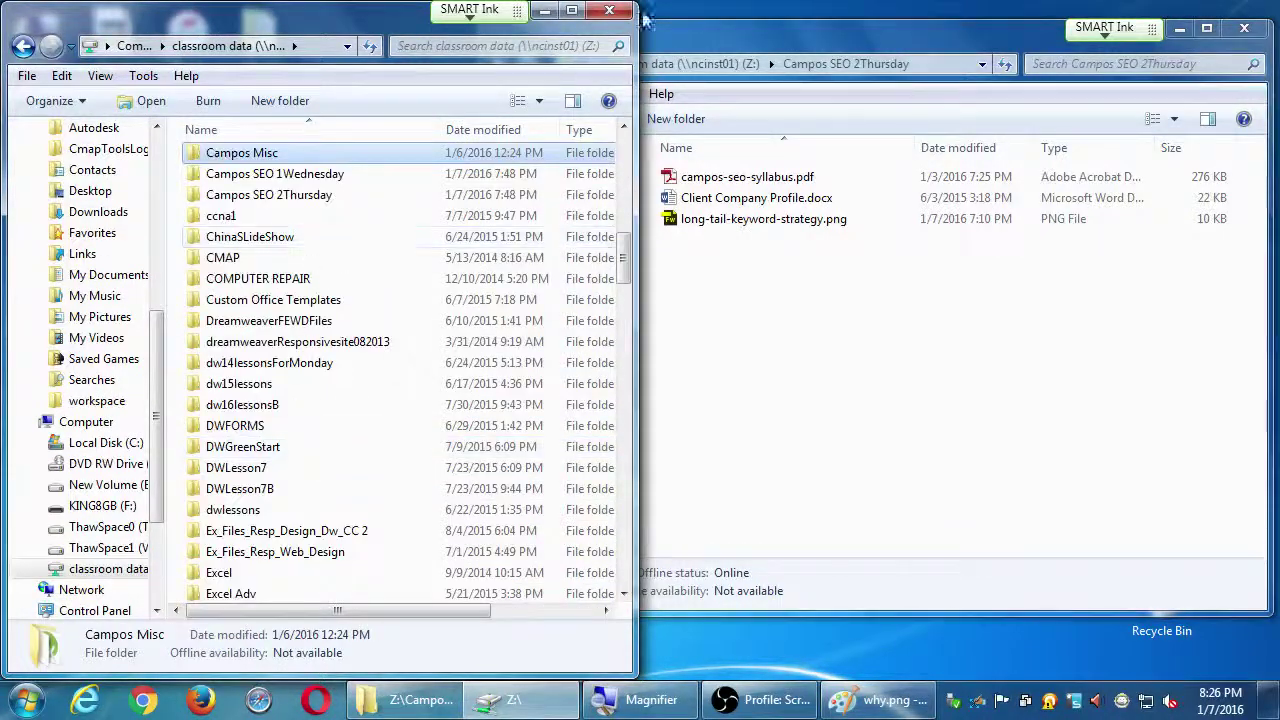
{"action": "left_click", "coordinate": [609, 10]}
Copy campos-seo-1long-tail-strategy.pdf from KING8GB (F:)'s 2SEO folder into Campos SEO 2Thursday
{"action": "double_click", "coordinate": [55, 58]}
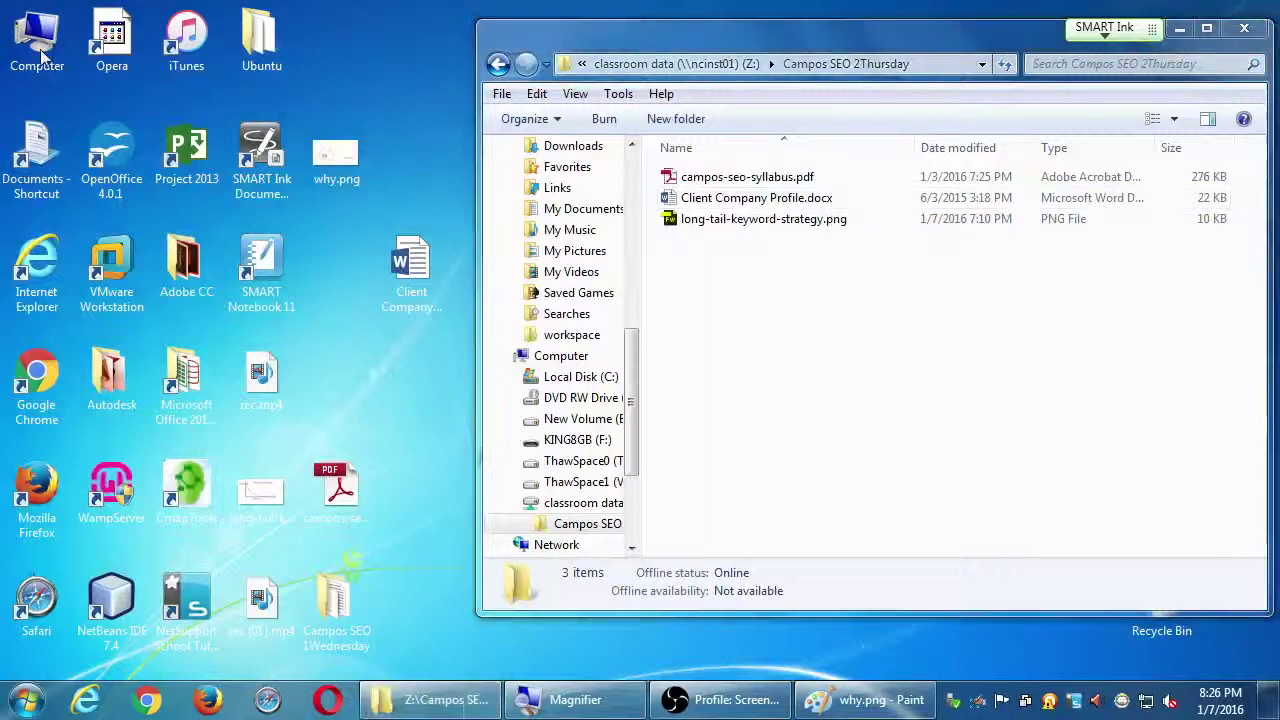
{"action": "left_click_drag", "start_coordinate": [110, 15], "coordinate": [5, 25]}
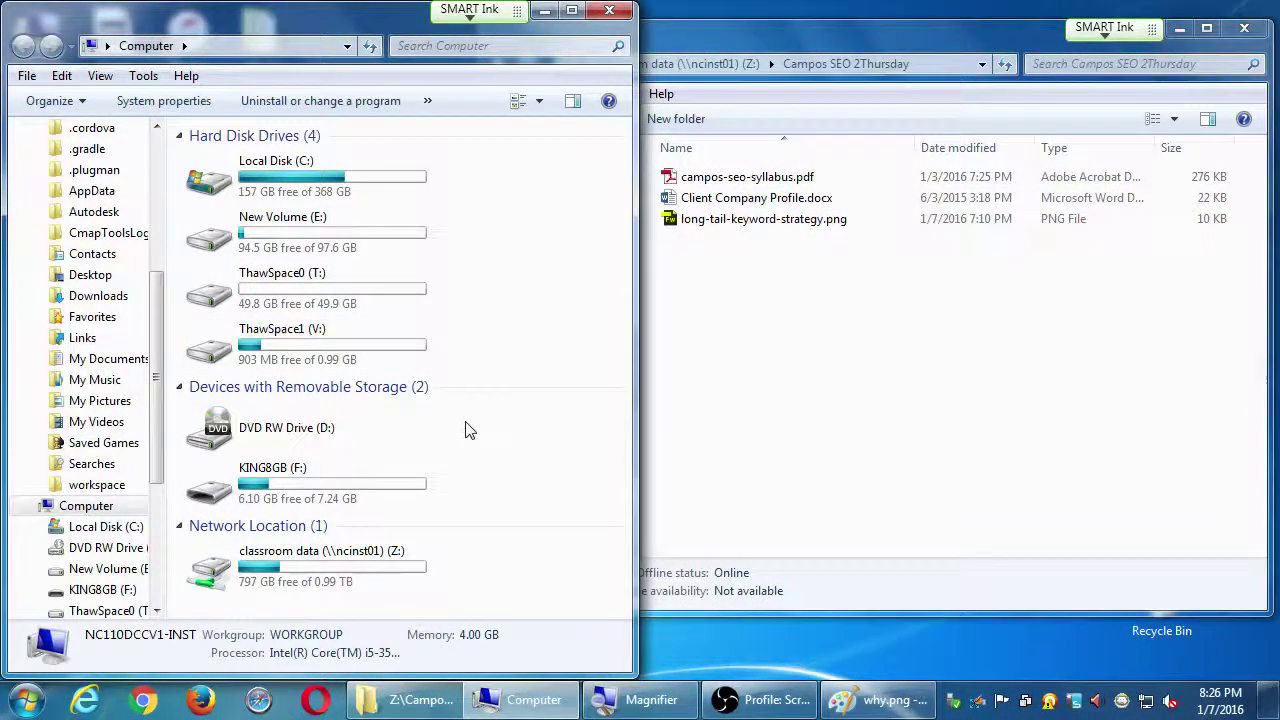
{"action": "double_click", "coordinate": [393, 484]}
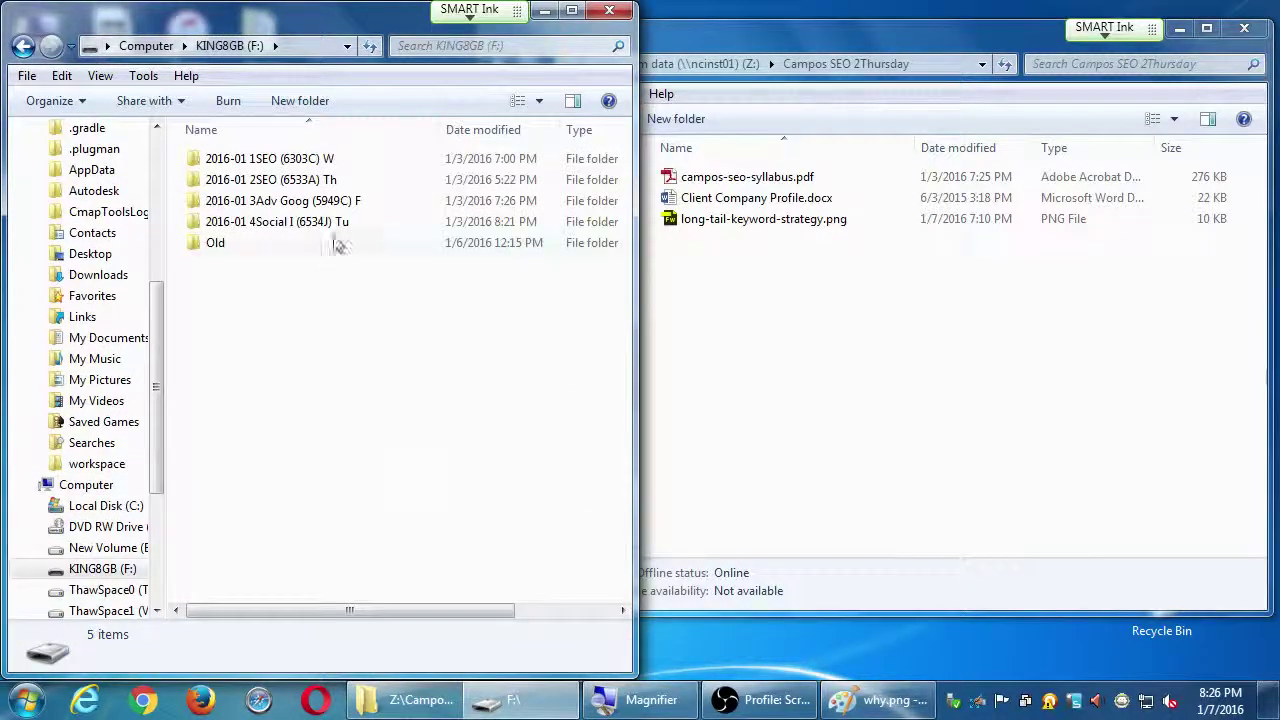
{"action": "double_click", "coordinate": [333, 185]}
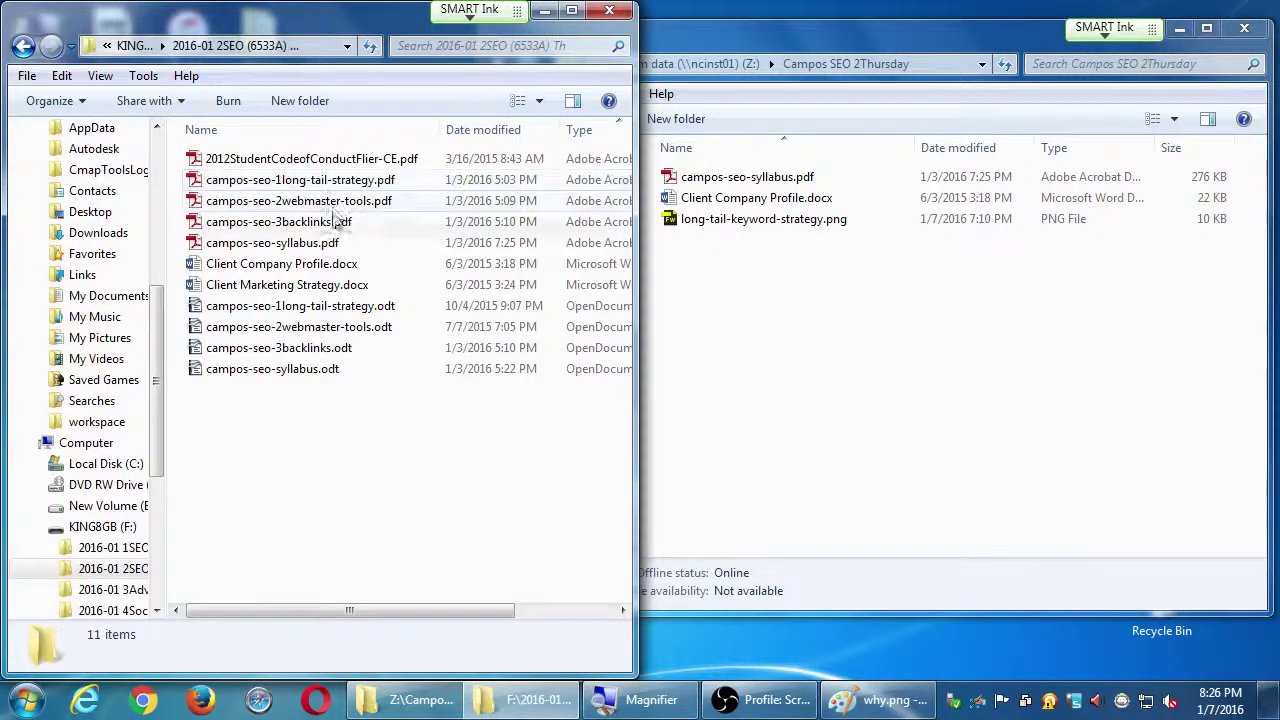
{"action": "left_click_drag", "start_coordinate": [310, 180], "coordinate": [850, 350]}
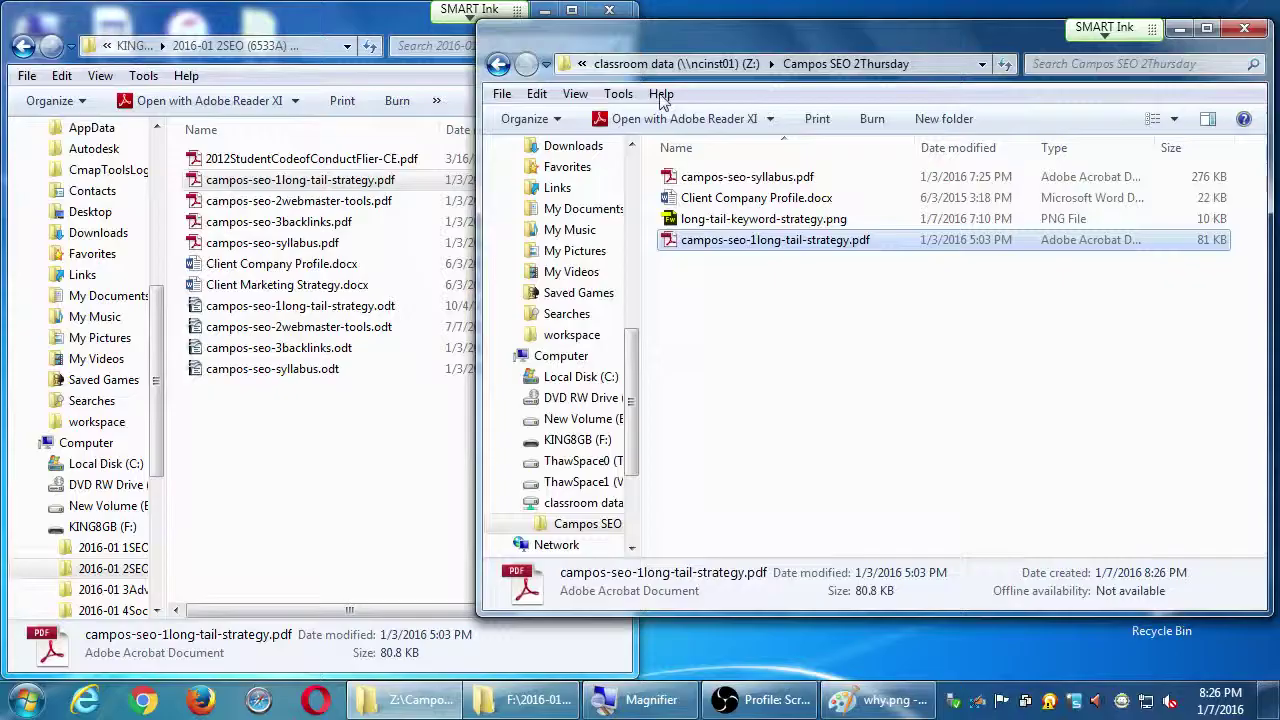
{"action": "left_click", "coordinate": [628, 14]}
{"action": "left_click", "coordinate": [609, 9]}
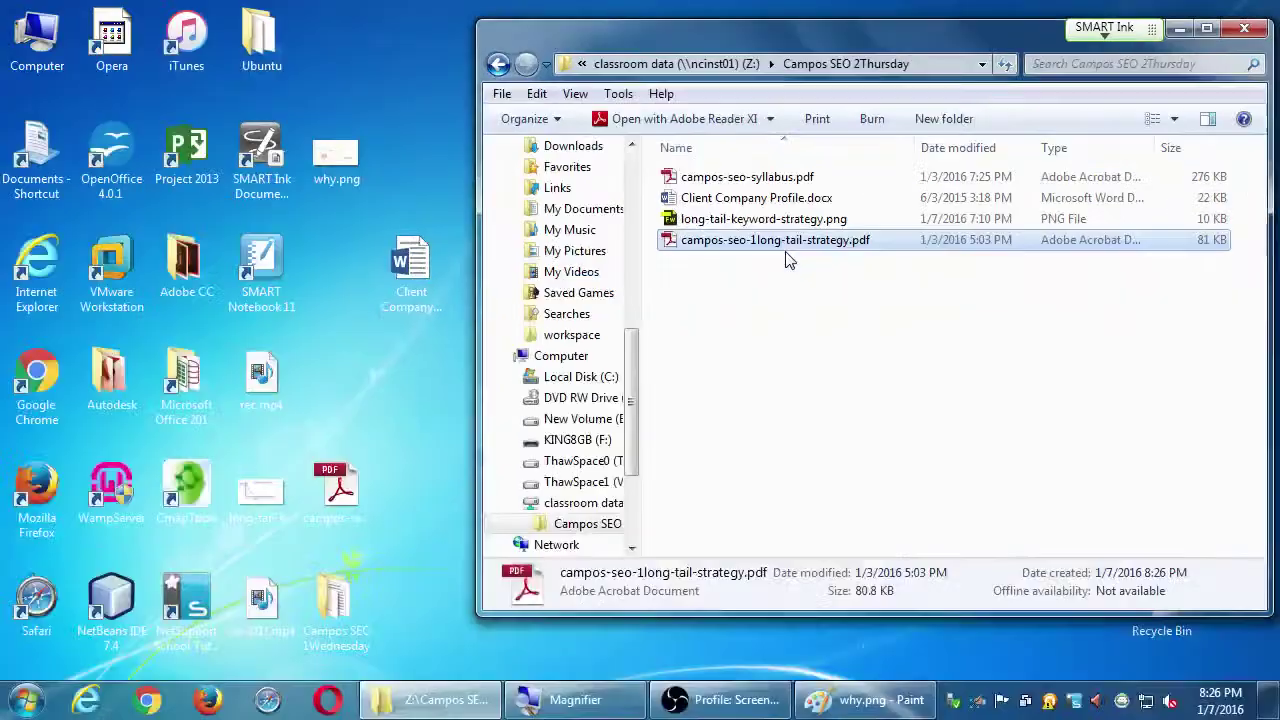
Copy campos-seo-1long-tail-strategy.pdf to the desktop and open it in Adobe Reader, cancelling the untagged-document prompt
{"action": "left_click_drag", "start_coordinate": [646, 326], "coordinate": [44, 563]}
{"action": "left_click_drag", "start_coordinate": [460, 363], "coordinate": [418, 385]}
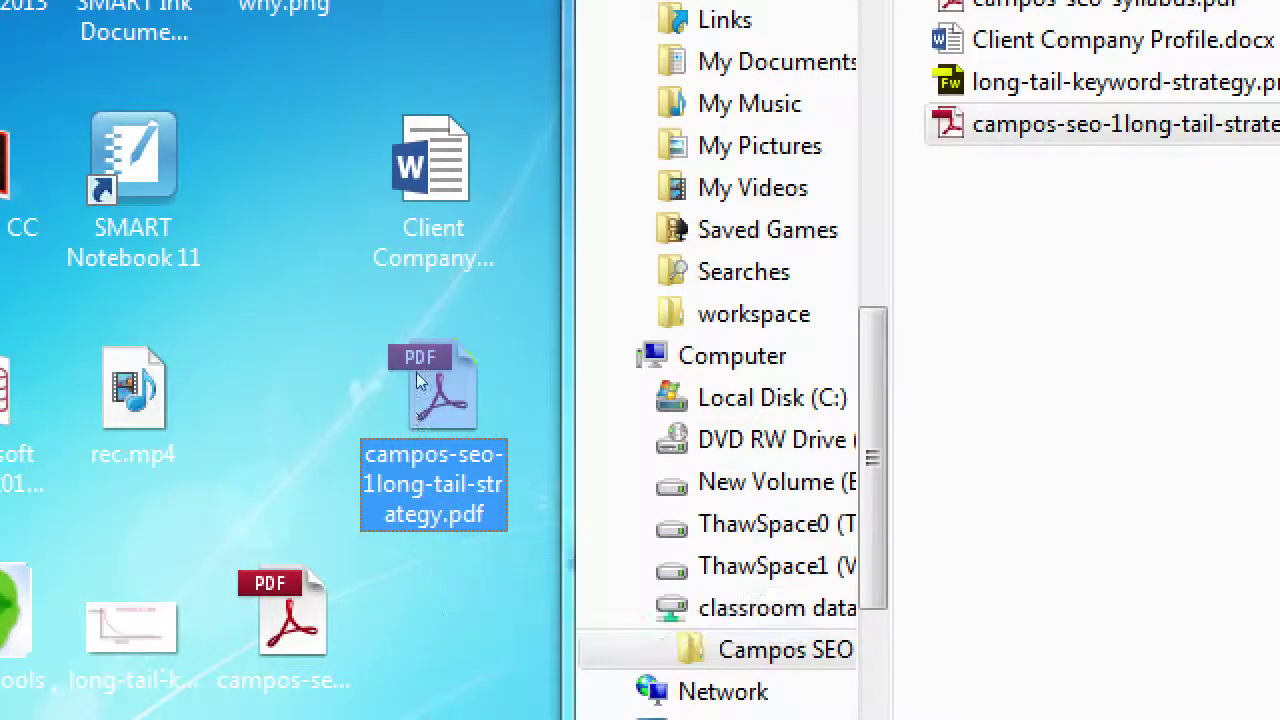
{"action": "double_click", "coordinate": [420, 380]}
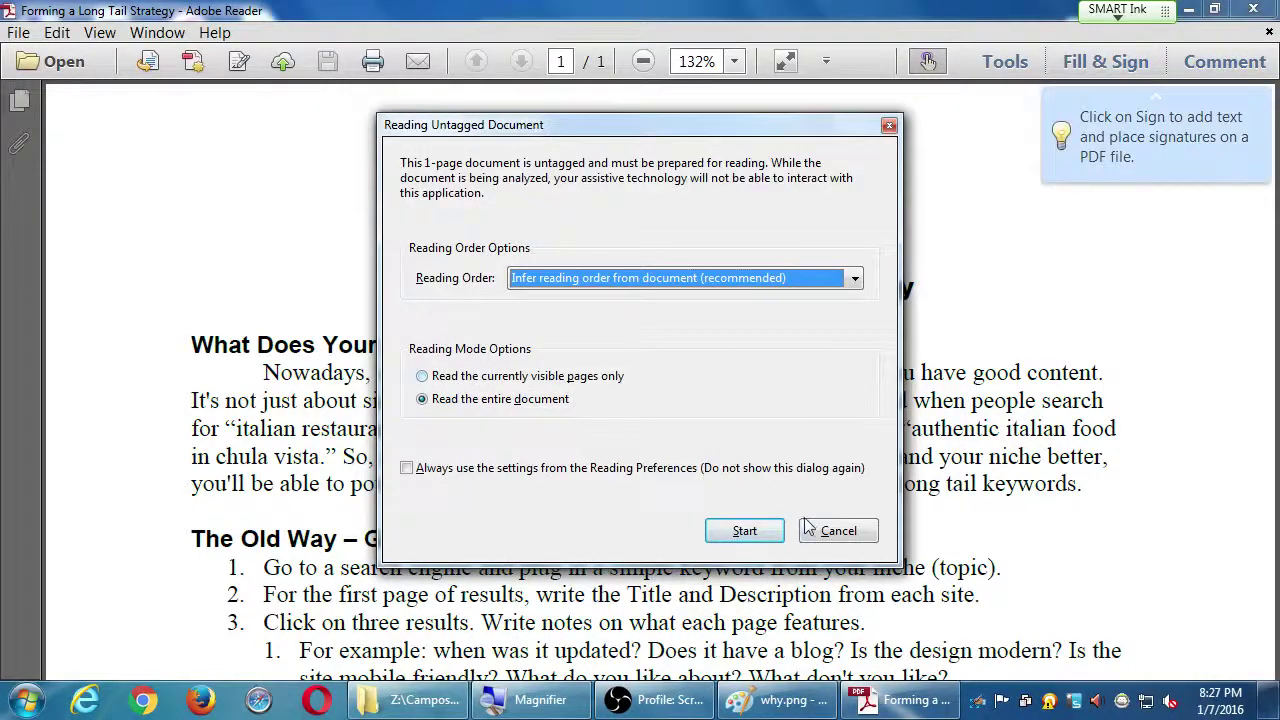
{"action": "left_click", "coordinate": [810, 529]}
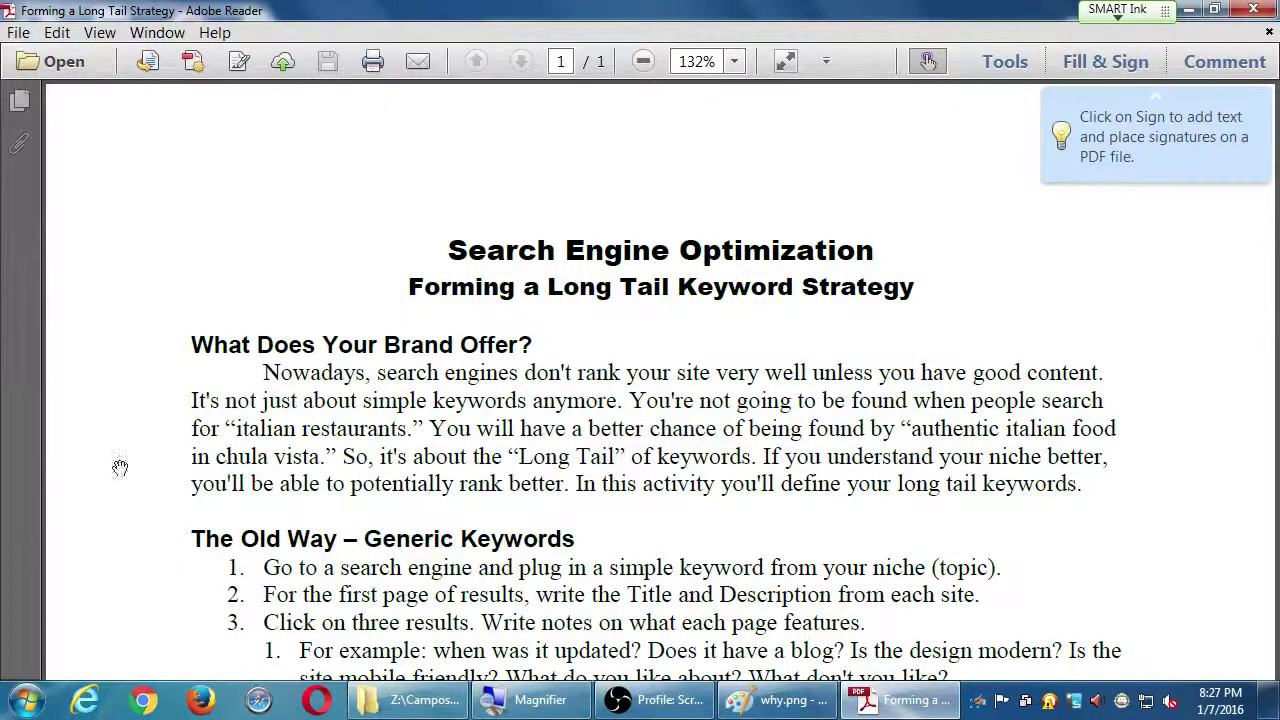
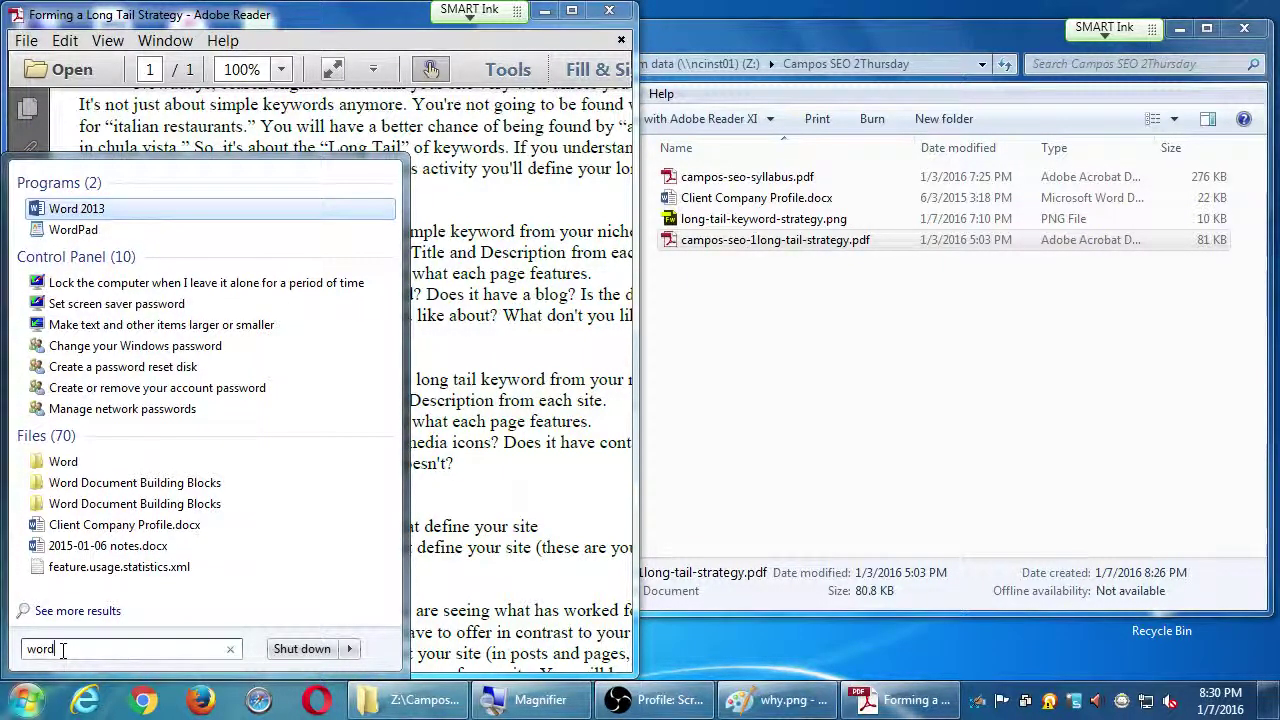
Launch Word 2013 from the Start Menu search results
{"action": "key", "text": "Return"}
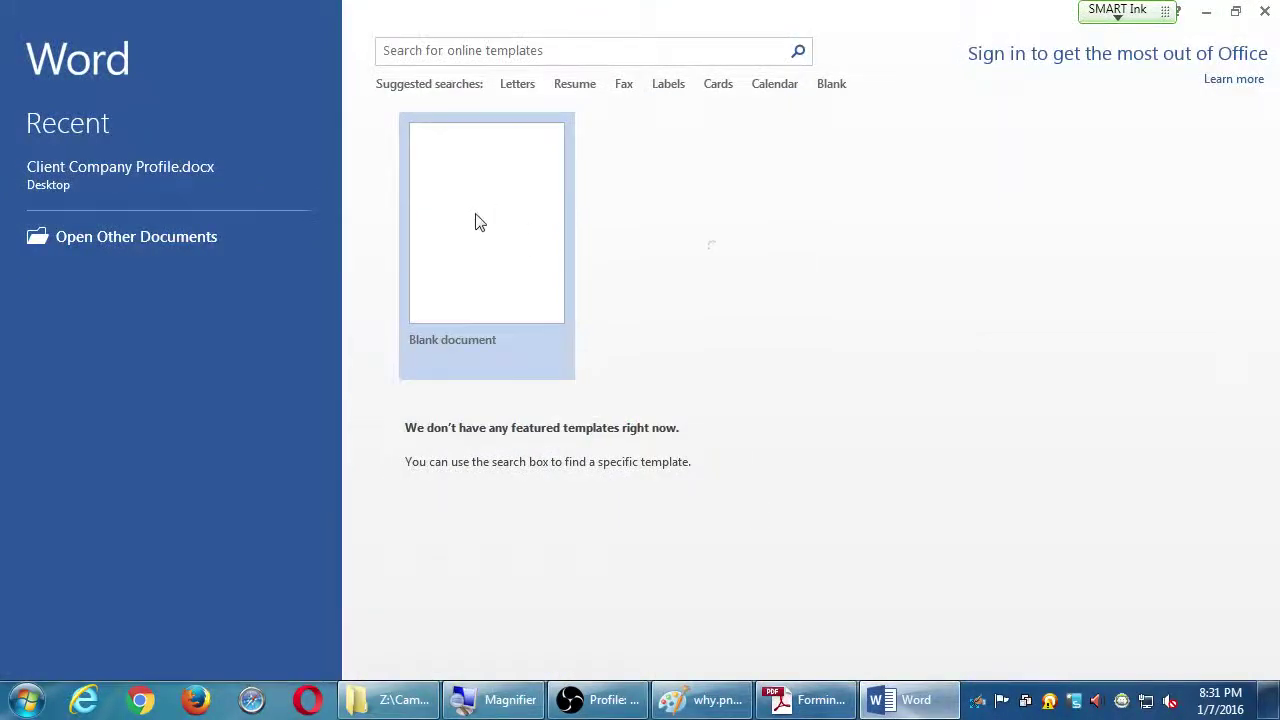
Create a blank document and type the title 'Competitor Analysis' on the first line
{"action": "left_click", "coordinate": [478, 222]}
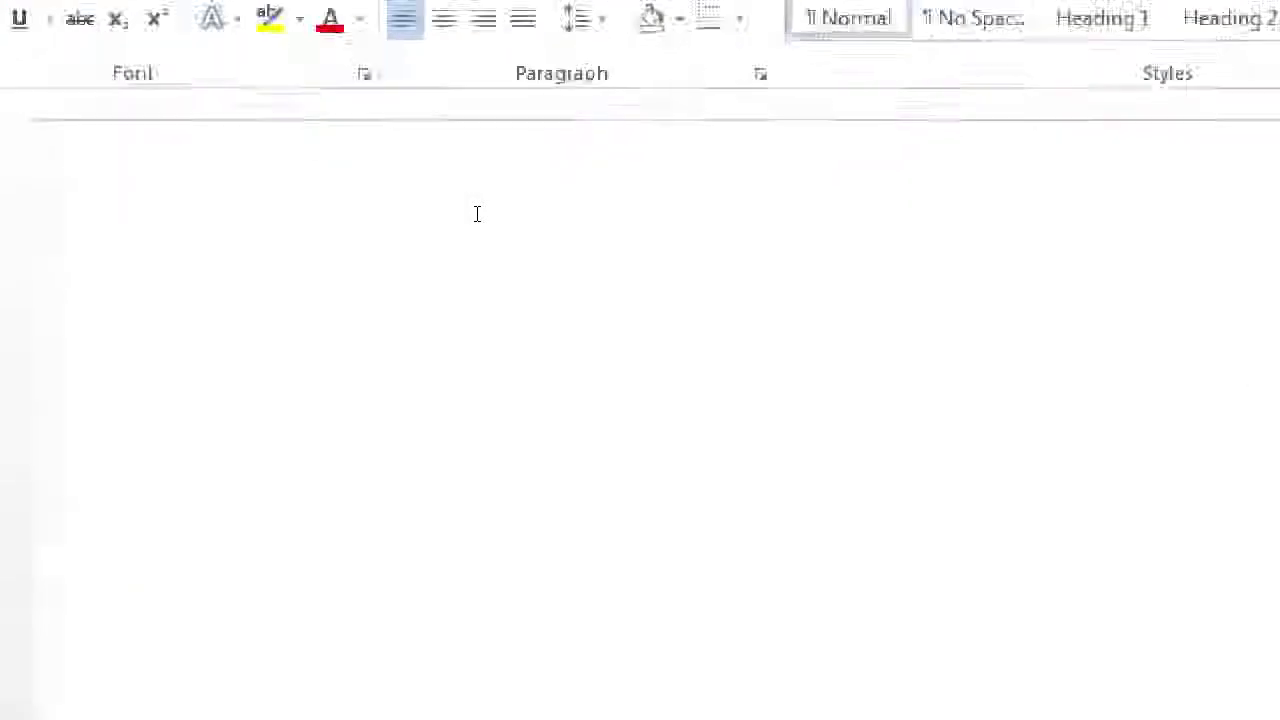
{"action": "type", "text": "Compt"}
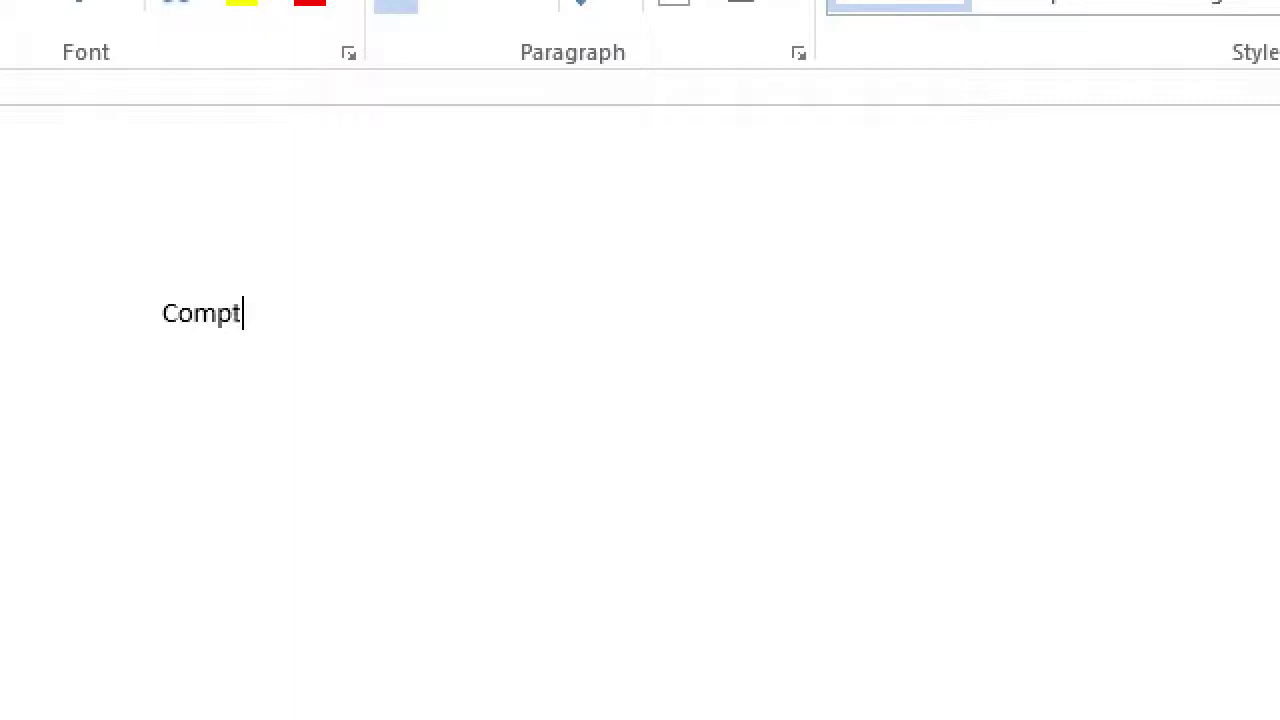
{"action": "key", "text": "BackSpace"}
{"action": "type", "text": "eti"}
{"action": "type", "text": "tor Analycis"}
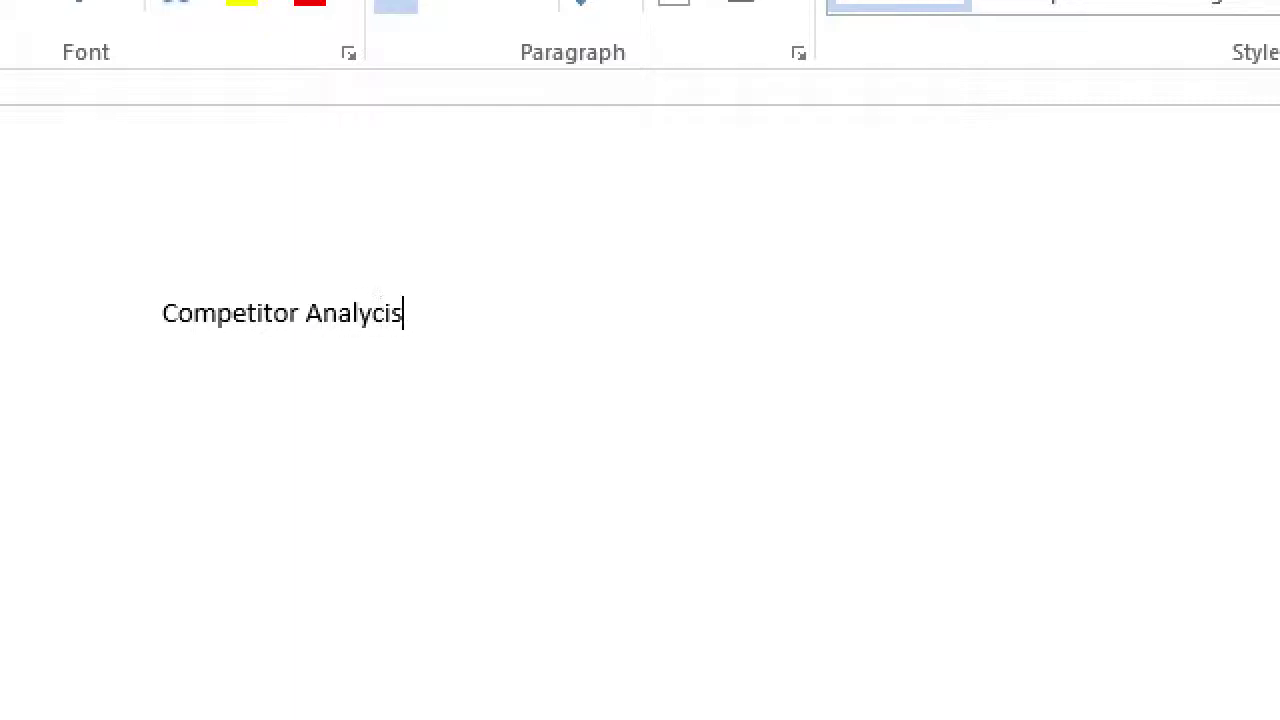
{"action": "key", "text": "BackSpace"}
{"action": "key", "text": "BackSpace"}
{"action": "type", "text": "is"}
{"action": "key", "text": "Return"}
Type 'Keyword: Bakery' on the second line and select the word Bakery
{"action": "type", "text": "Kehwor"}
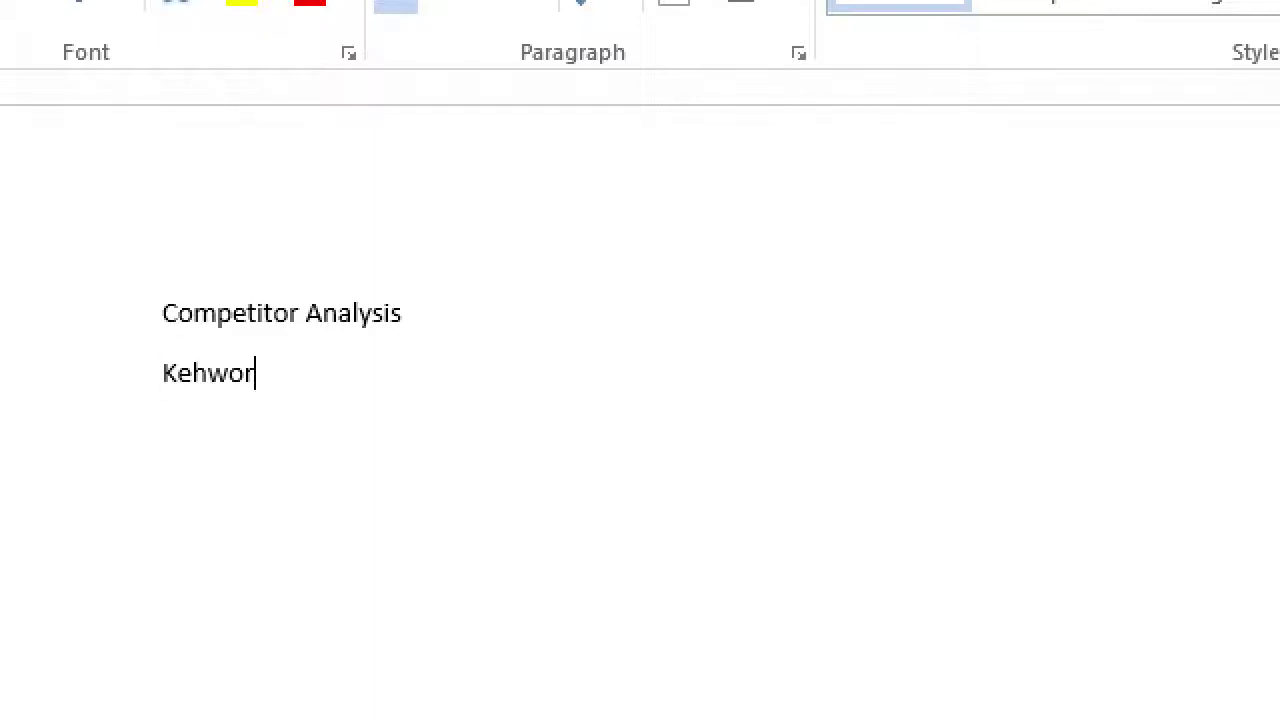
{"action": "key", "text": "BackSpace"}
{"action": "key", "text": "BackSpace"}
{"action": "key", "text": "BackSpace"}
{"action": "key", "text": "BackSpace"}
{"action": "type", "text": "yword:"}
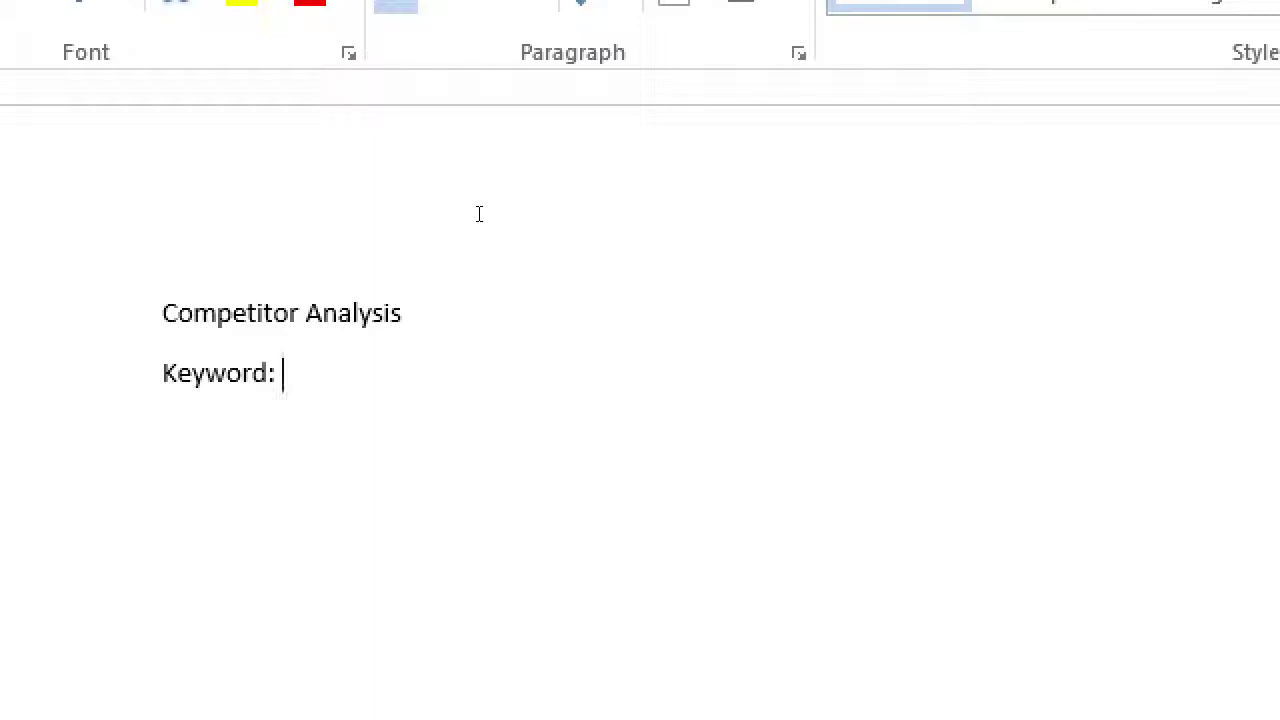
{"action": "type", "text": "Bakery"}
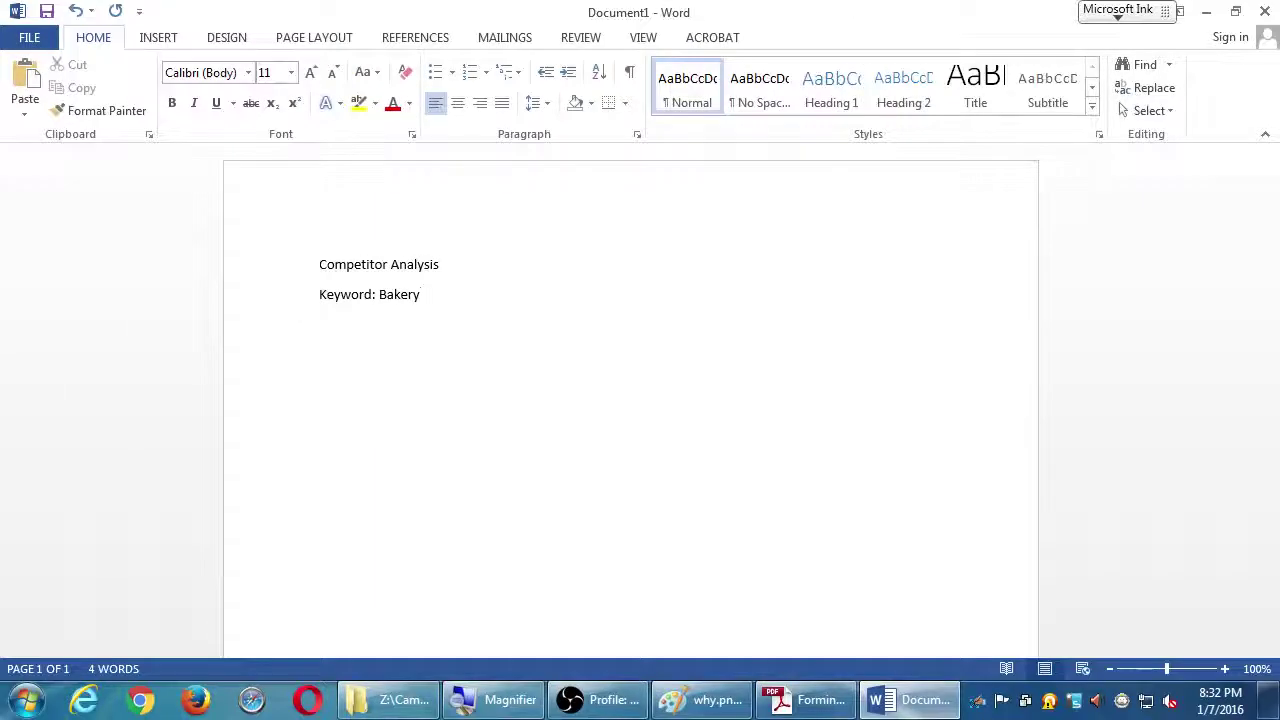
{"action": "key", "text": "ctrl+shift+Left"}
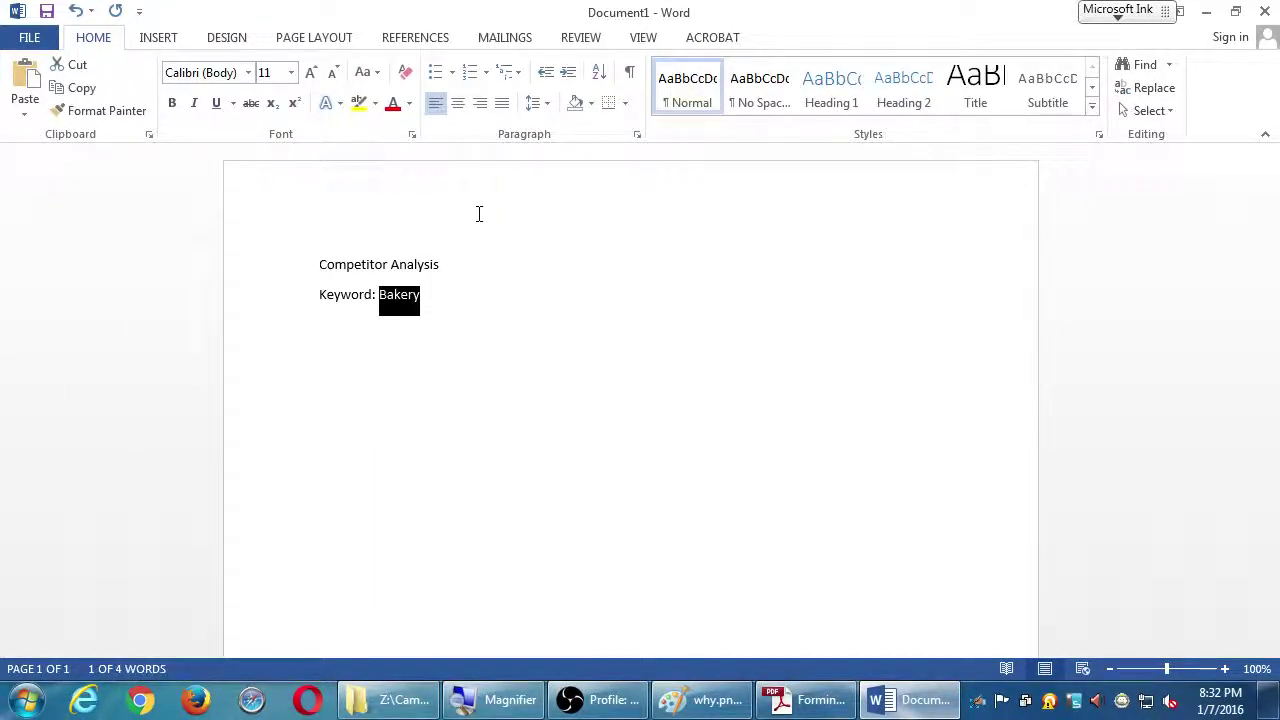
In Chrome, go to google.com and search for 'Bakery'
{"action": "left_click", "coordinate": [135, 703]}
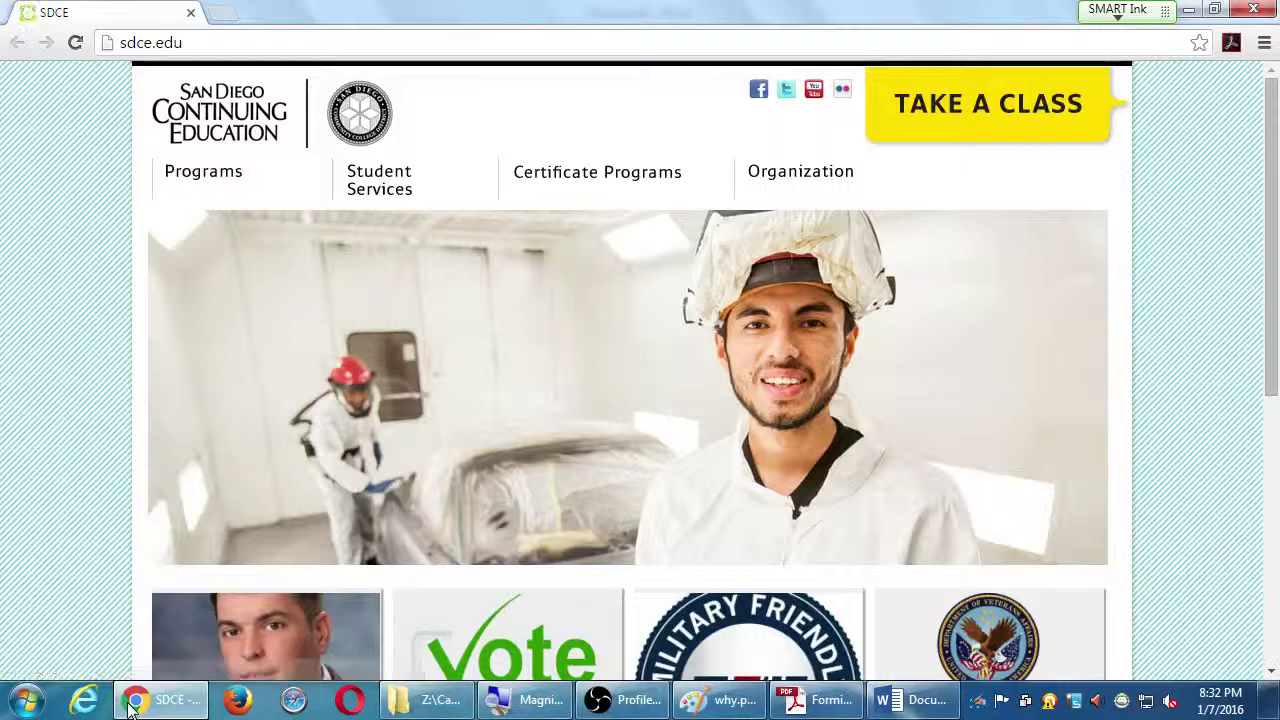
{"action": "left_click", "coordinate": [498, 35]}
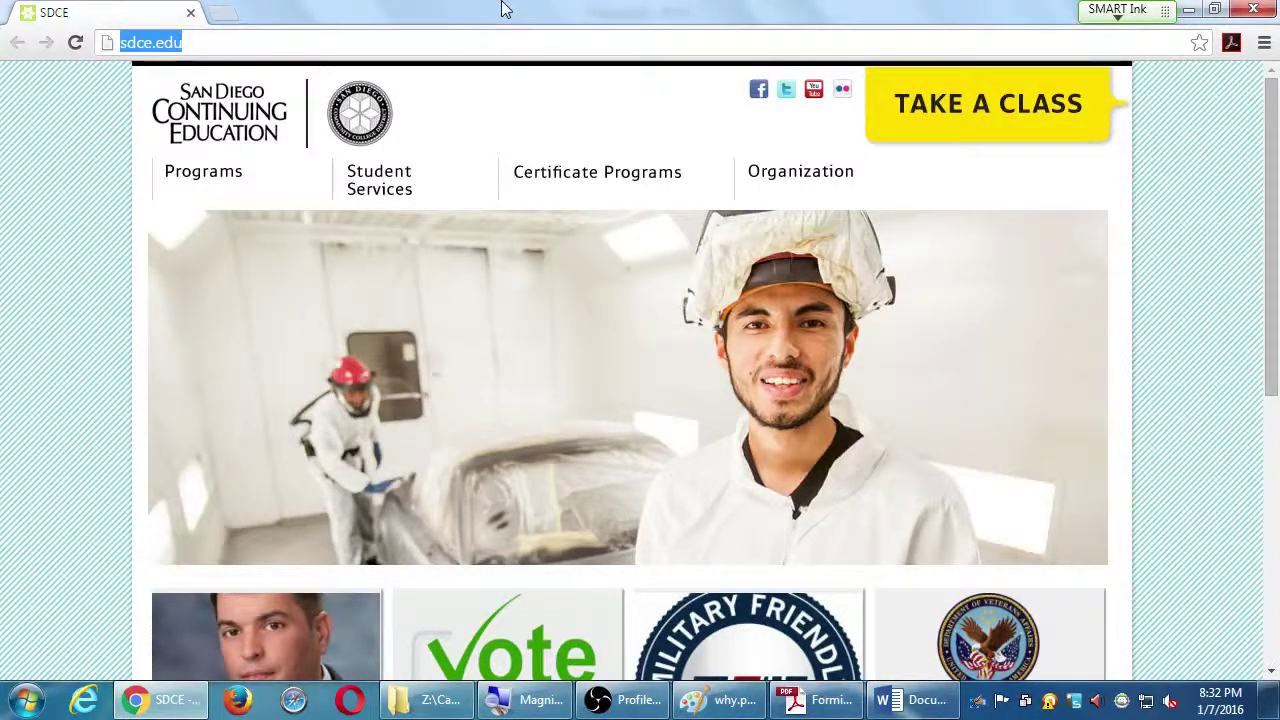
{"action": "type", "text": "google.com"}
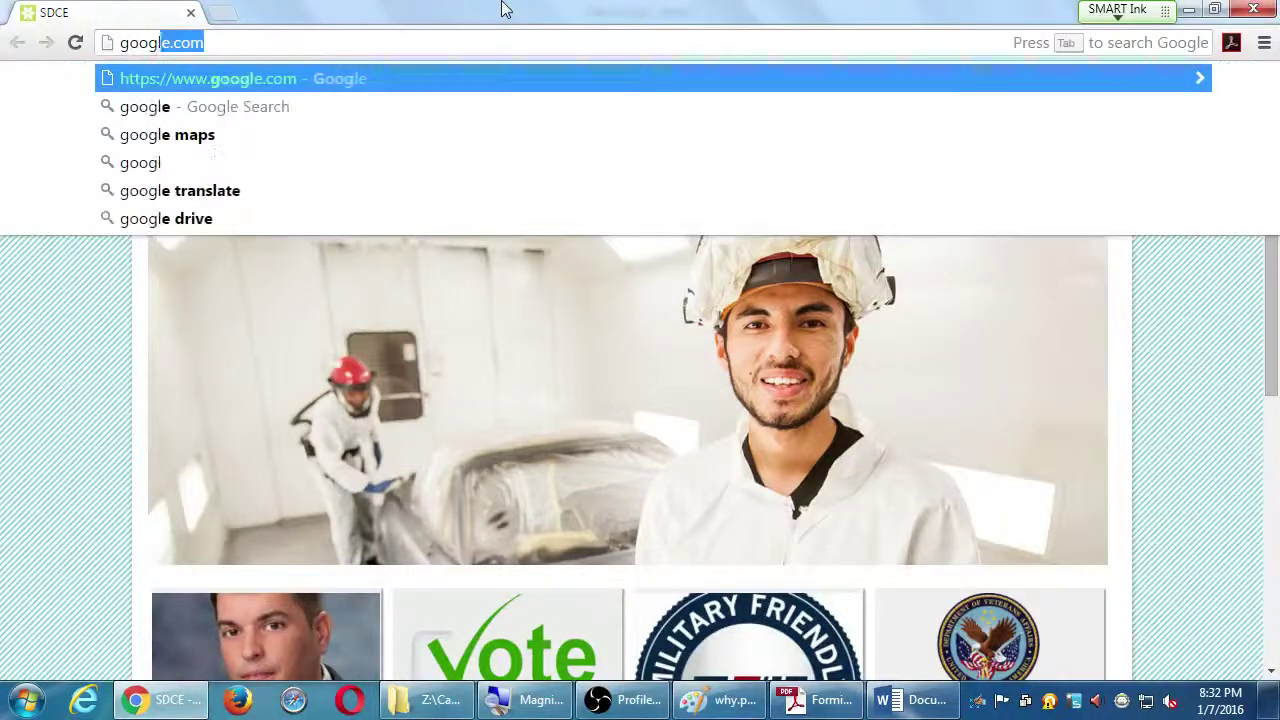
{"action": "key", "text": "Return"}
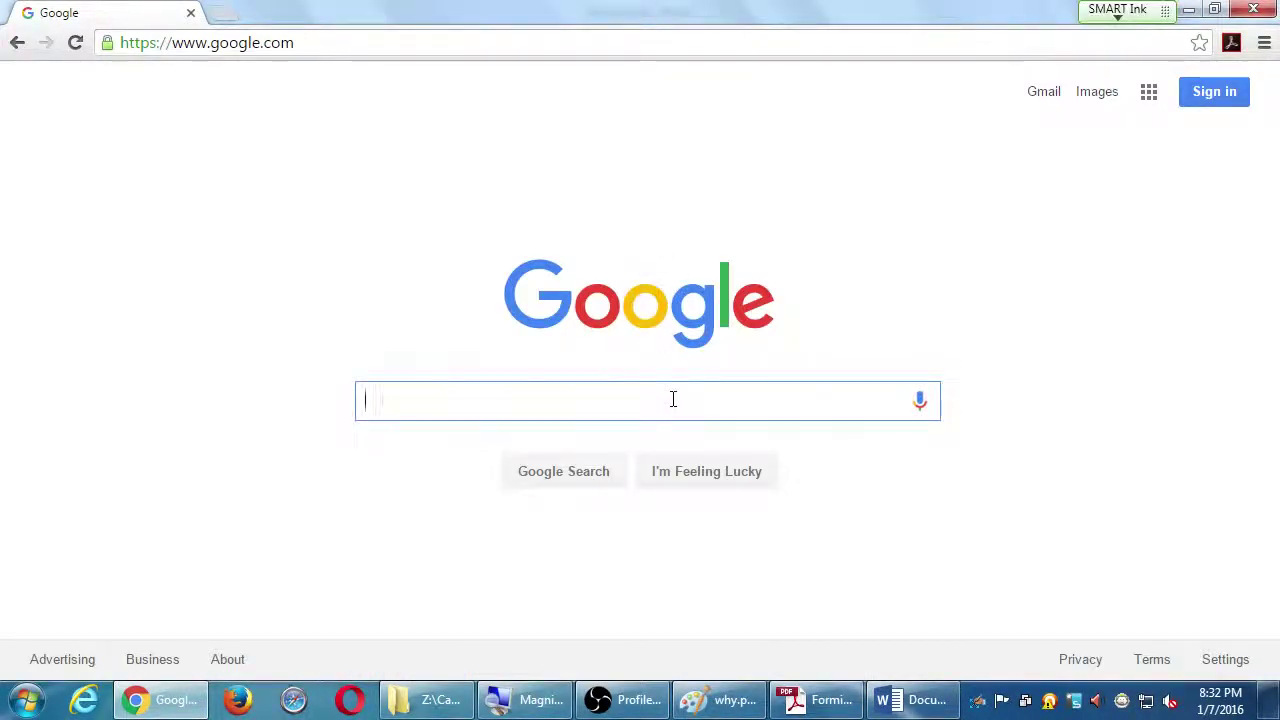
{"action": "type", "text": "Bakery"}
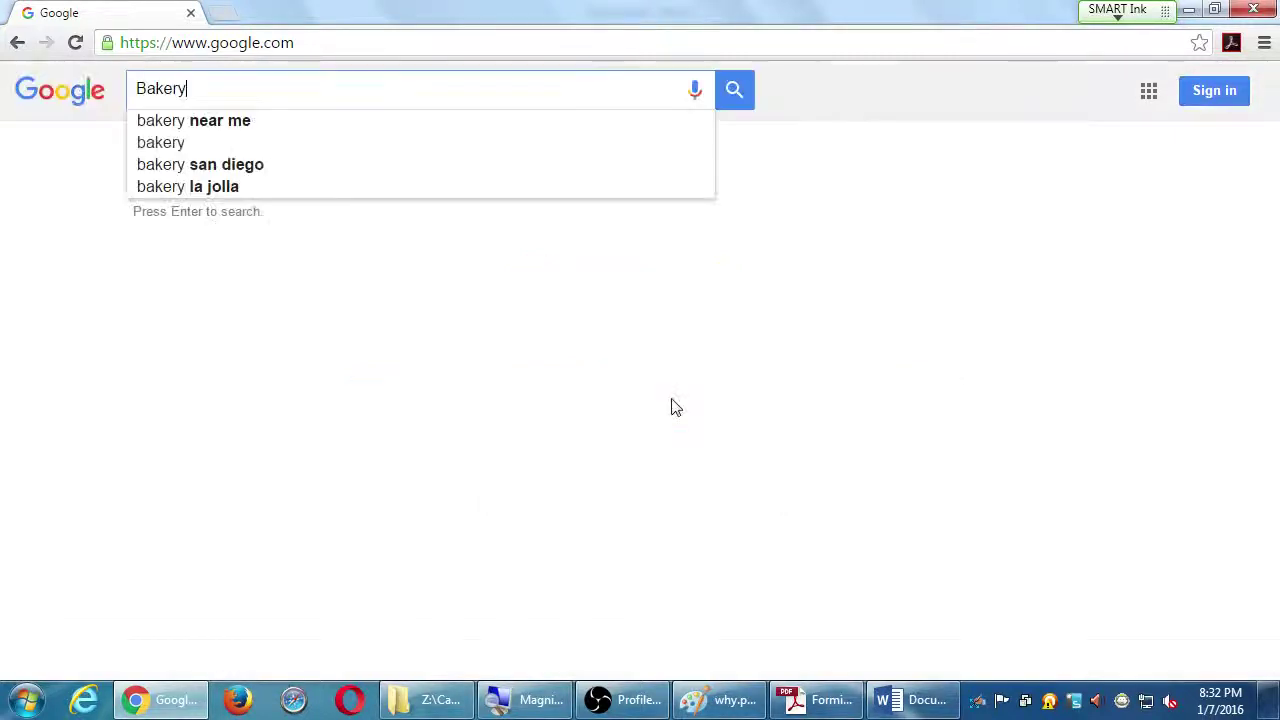
{"action": "key", "text": "Return"}
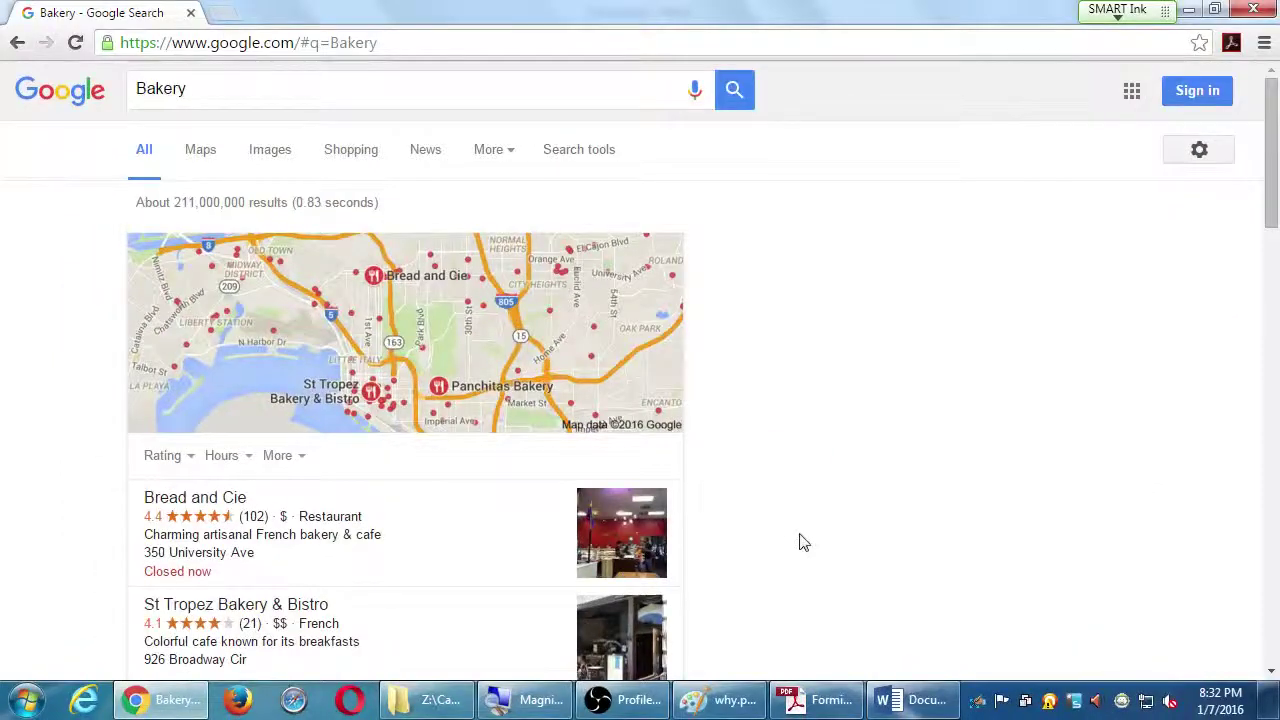
Copy the Twiggs Bakery - San Diego result's title, URL and description
{"action": "scroll", "coordinate": [800, 540], "scroll_direction": "down", "scroll_amount": 3}
{"action": "scroll", "coordinate": [800, 540], "scroll_direction": "up", "scroll_amount": 2}
{"action": "scroll", "coordinate": [800, 540], "scroll_direction": "up", "scroll_amount": 1}
{"action": "scroll", "coordinate": [800, 542], "scroll_direction": "down", "scroll_amount": 7}
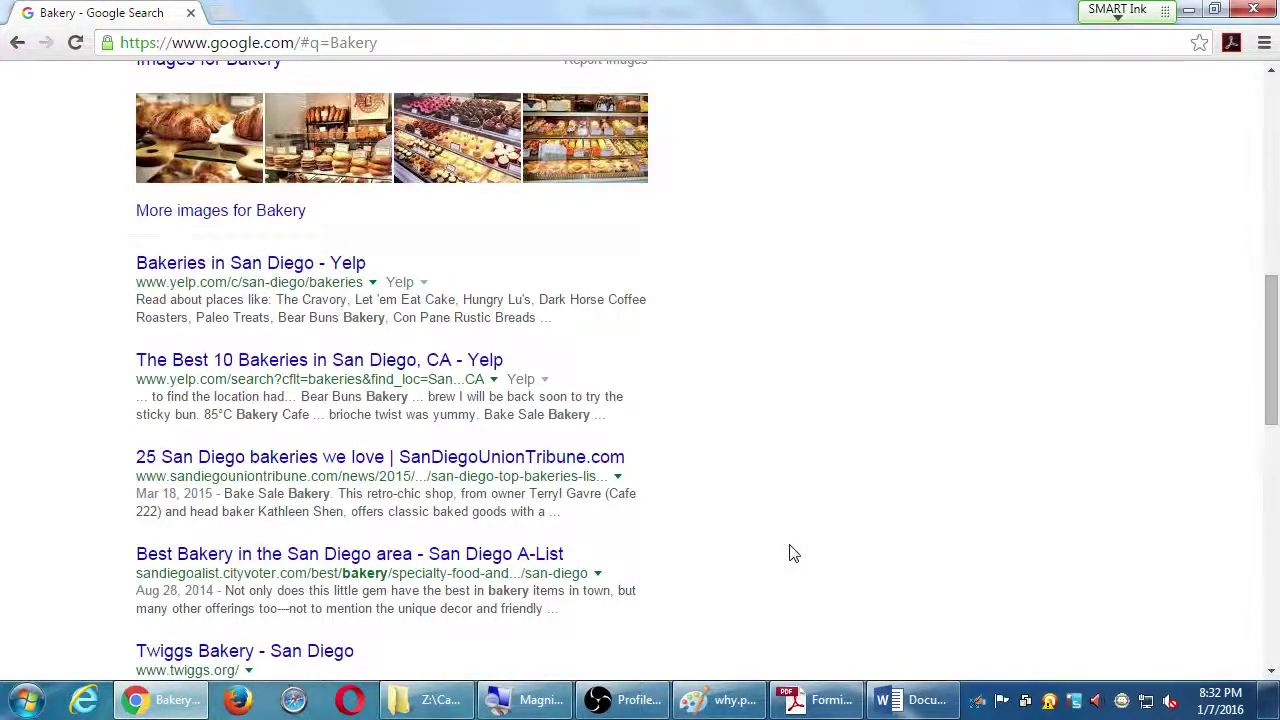
{"action": "scroll", "coordinate": [790, 553], "scroll_direction": "down", "scroll_amount": 1}
{"action": "scroll", "coordinate": [790, 553], "scroll_direction": "down", "scroll_amount": 3}
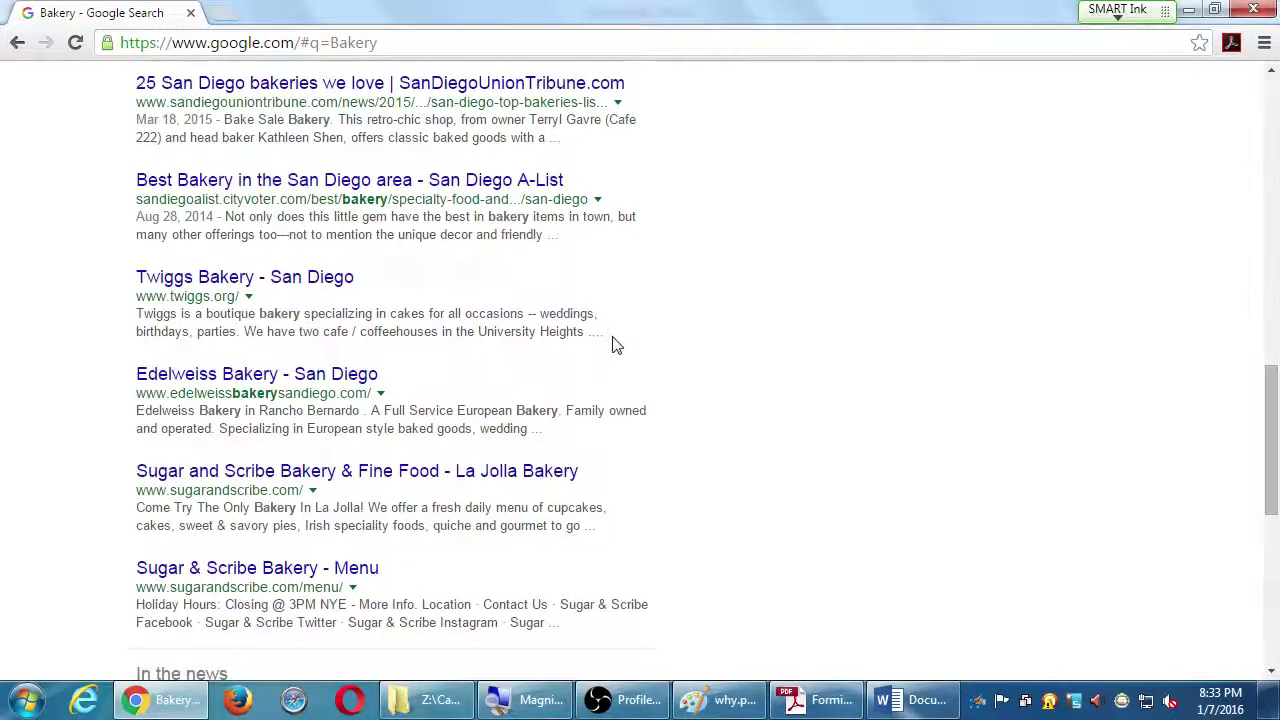
{"action": "left_click_drag", "start_coordinate": [611, 340], "coordinate": [143, 290]}
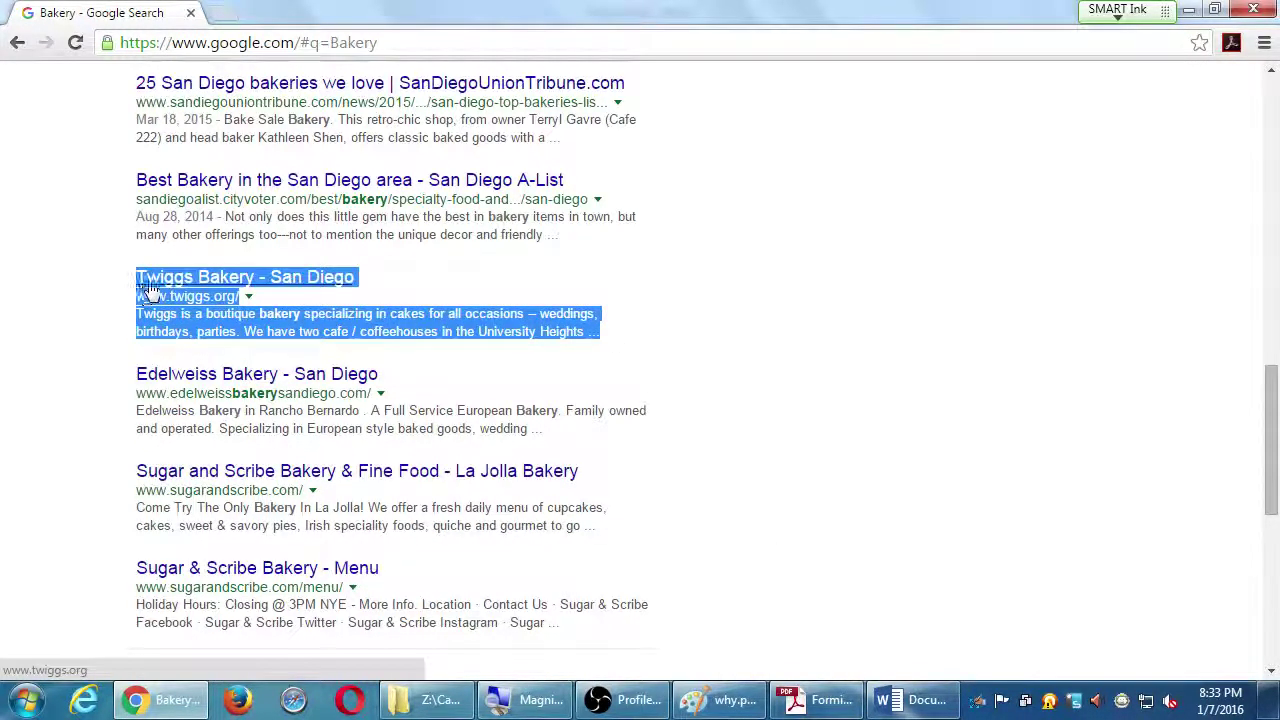
{"action": "right_click", "coordinate": [163, 283]}
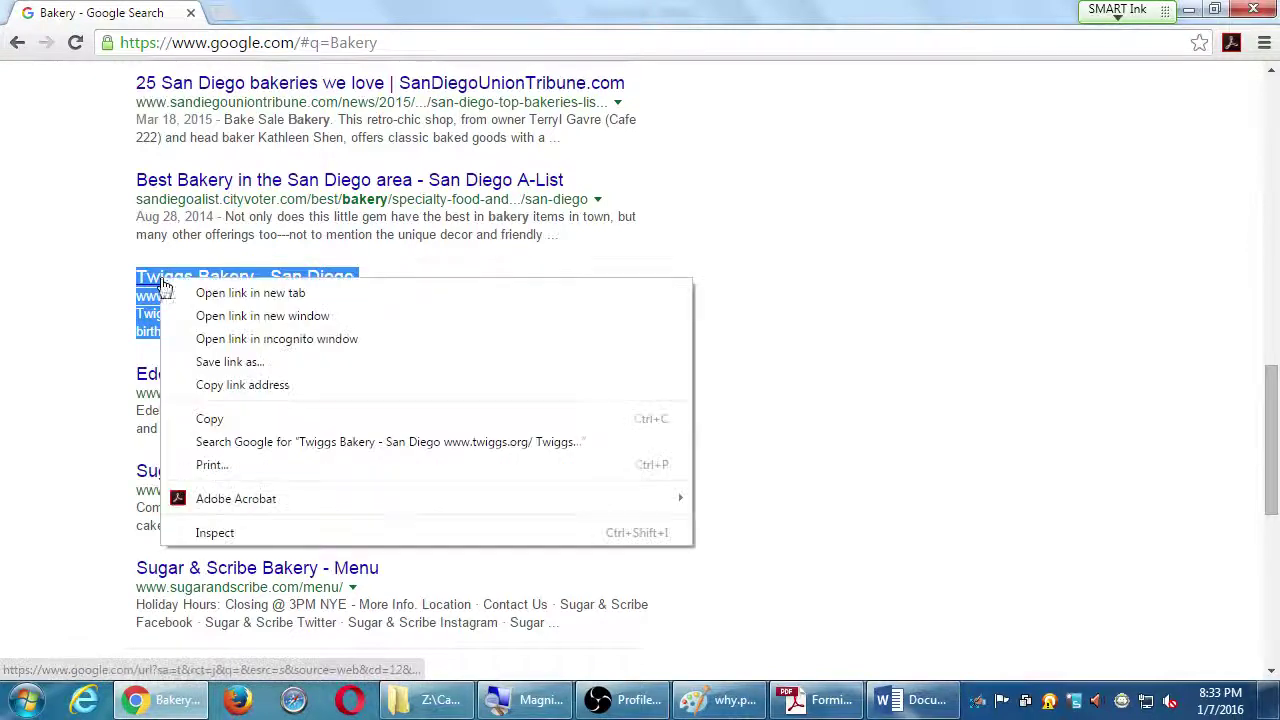
{"action": "left_click", "coordinate": [215, 418]}
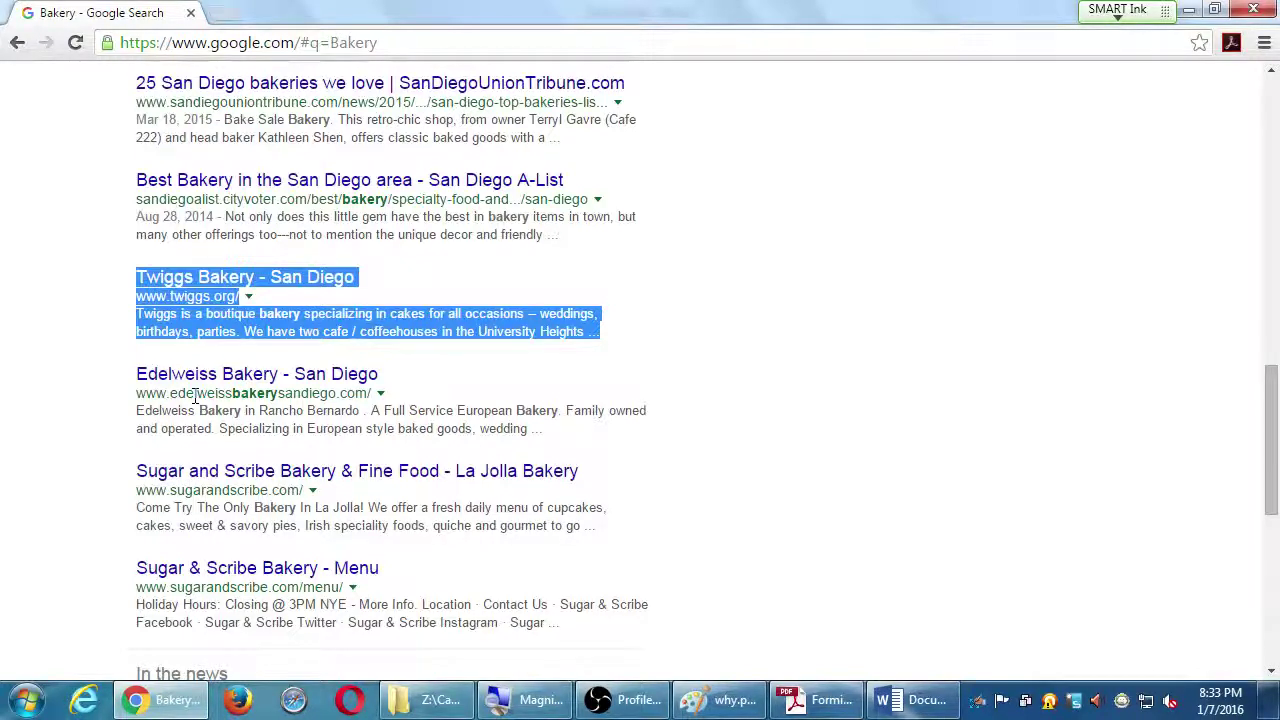
{"action": "key", "text": "super"}
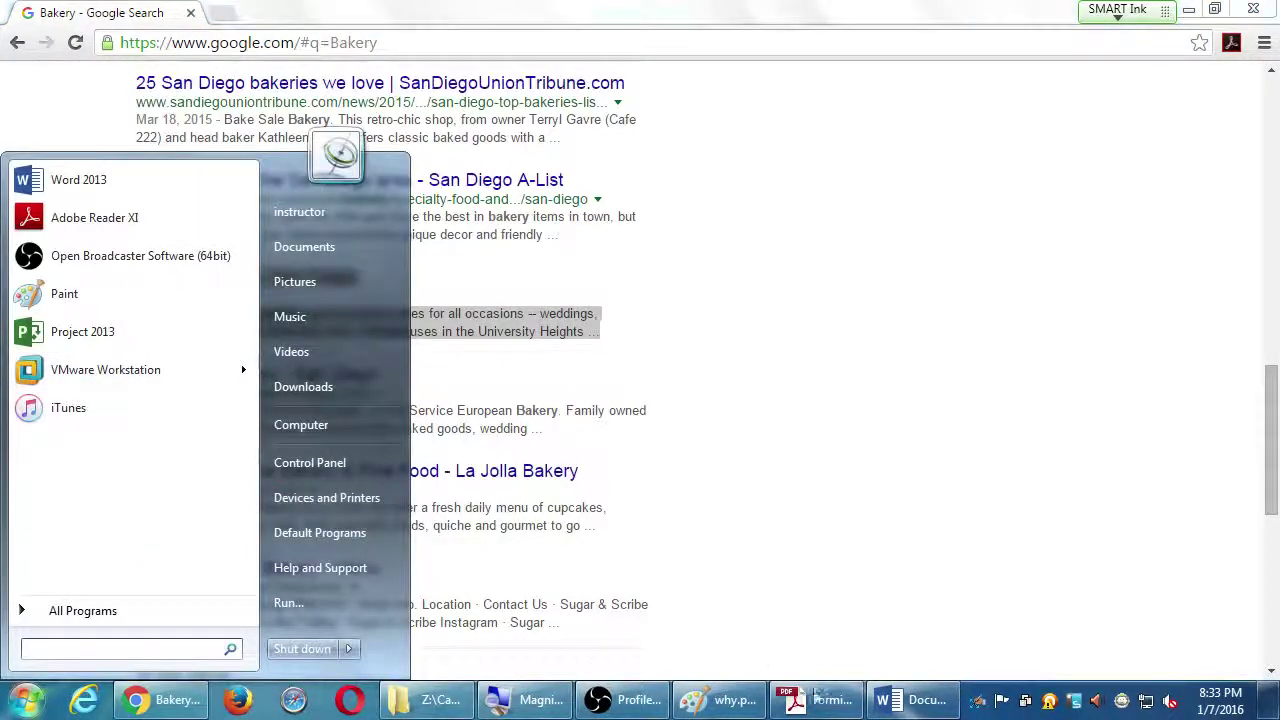
Paste the Twiggs Bakery text with Keep Text Only on a new line below 'Keyword: Bakery'
{"action": "left_click", "coordinate": [897, 703]}
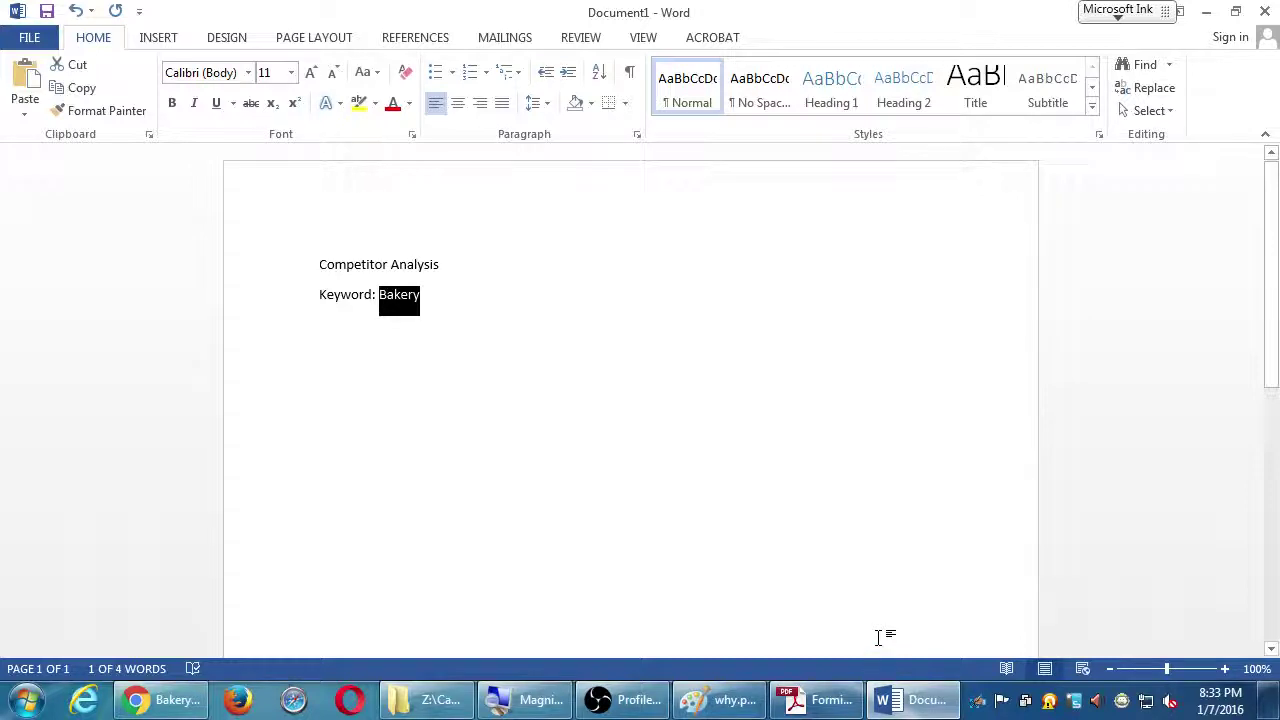
{"action": "left_click", "coordinate": [648, 351]}
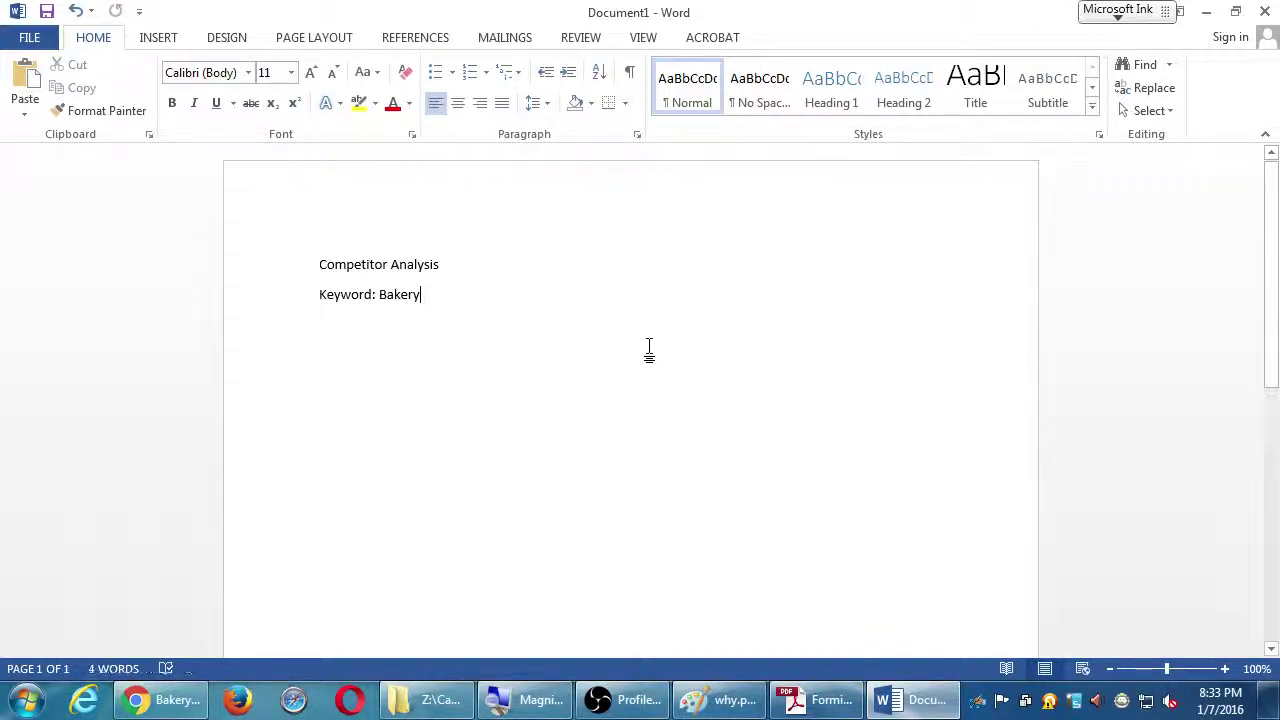
{"action": "key", "text": "Return"}
{"action": "key", "text": "Return"}
{"action": "right_click", "coordinate": [368, 353]}
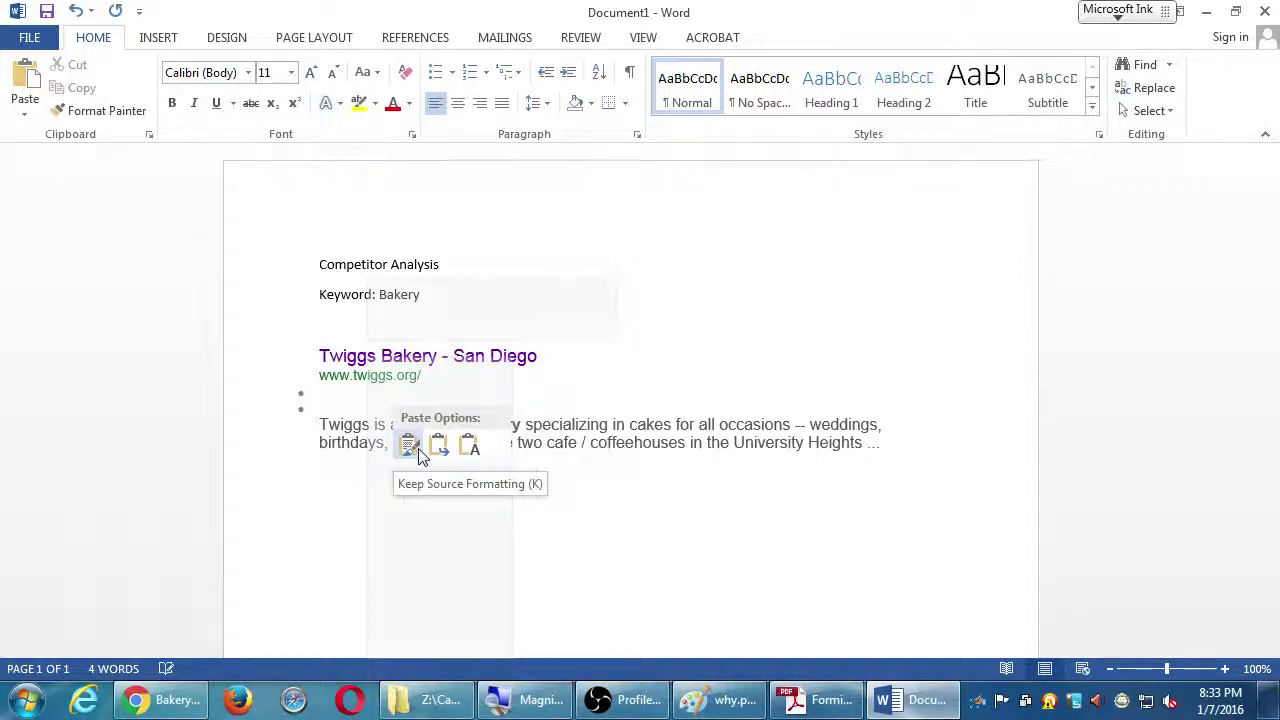
{"action": "left_click", "coordinate": [470, 447]}
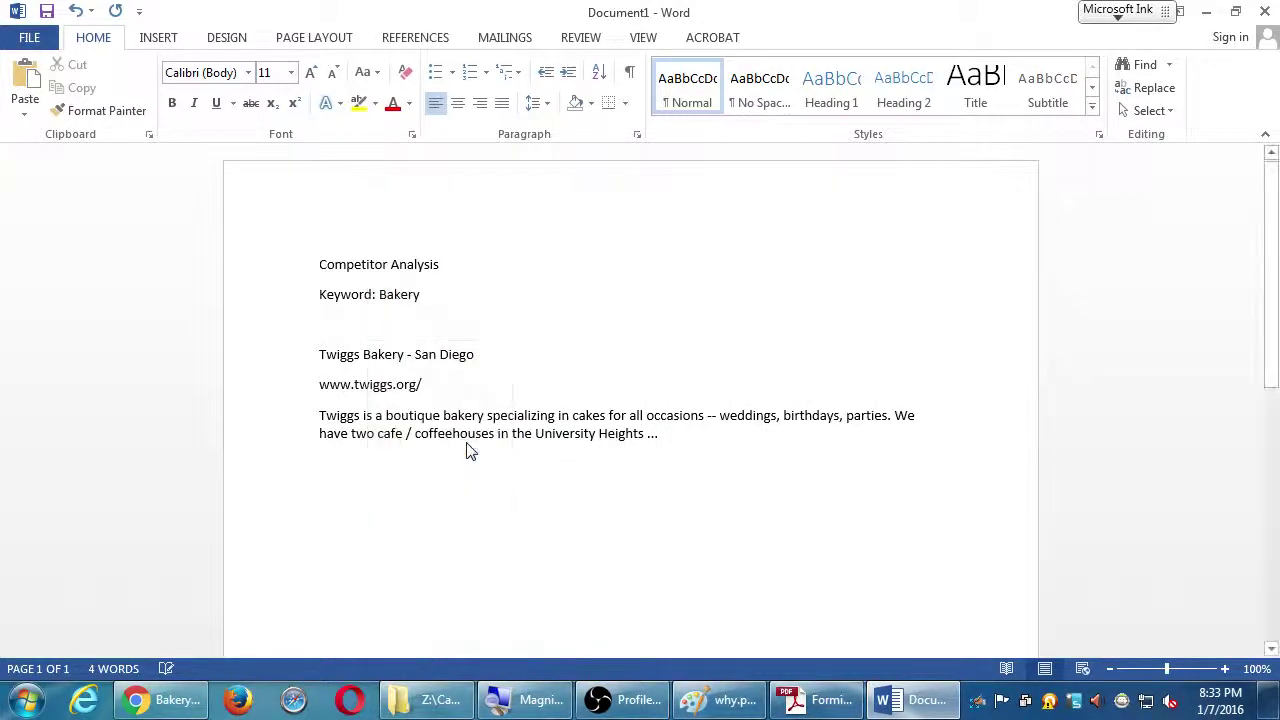
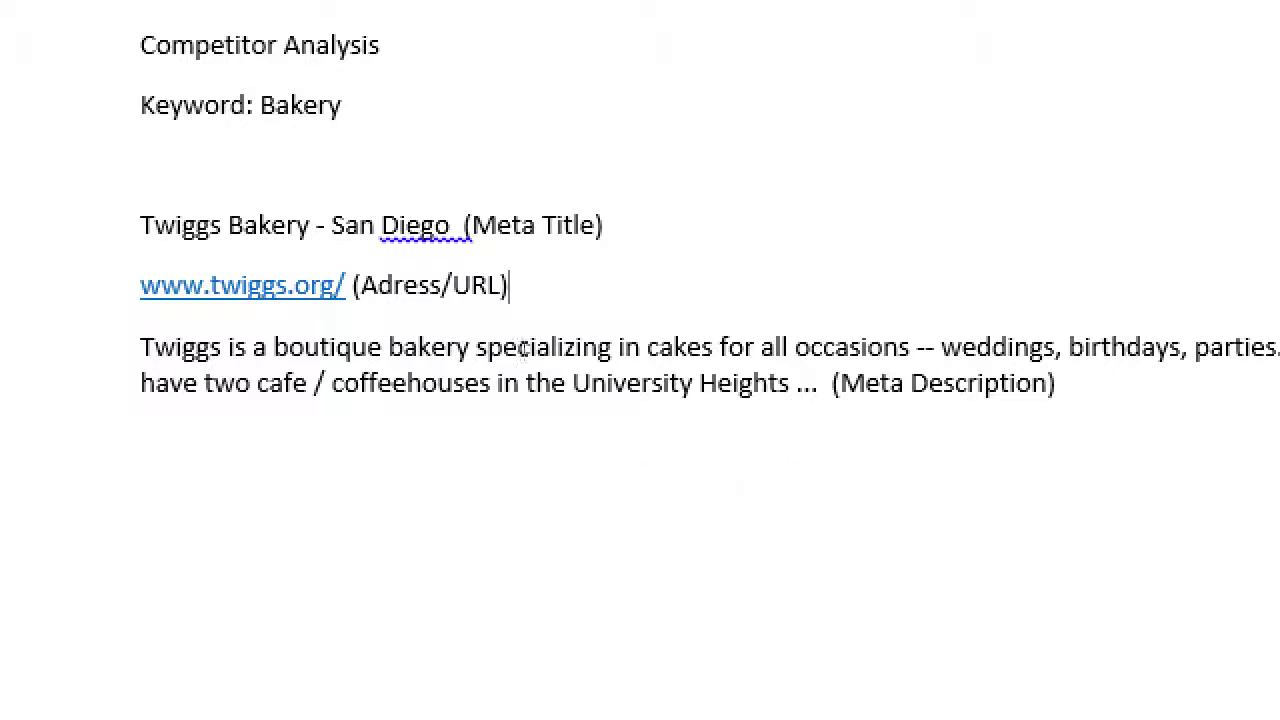
Highlight 'Bakery', 'boutique' and the end of the meta description in the competitor notes
{"action": "key", "text": "F8"}
{"action": "key", "text": "F8"}
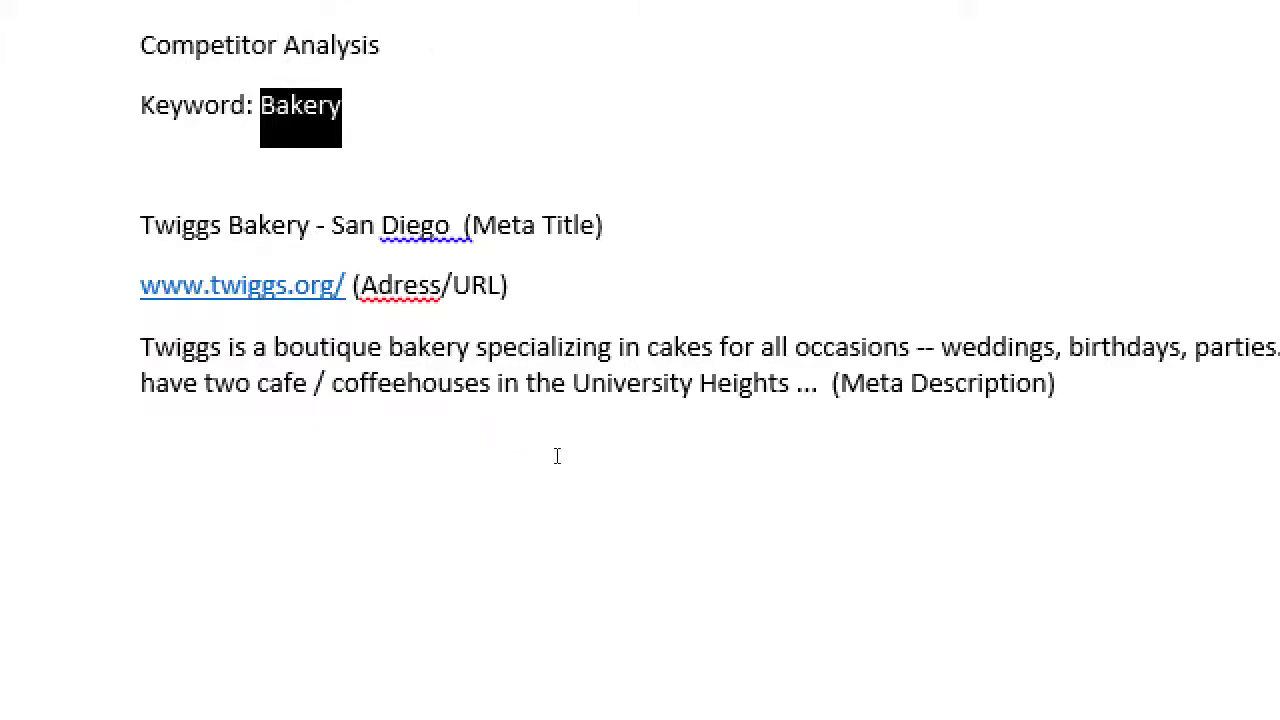
{"action": "key", "text": "F8"}
{"action": "key", "text": "F8"}
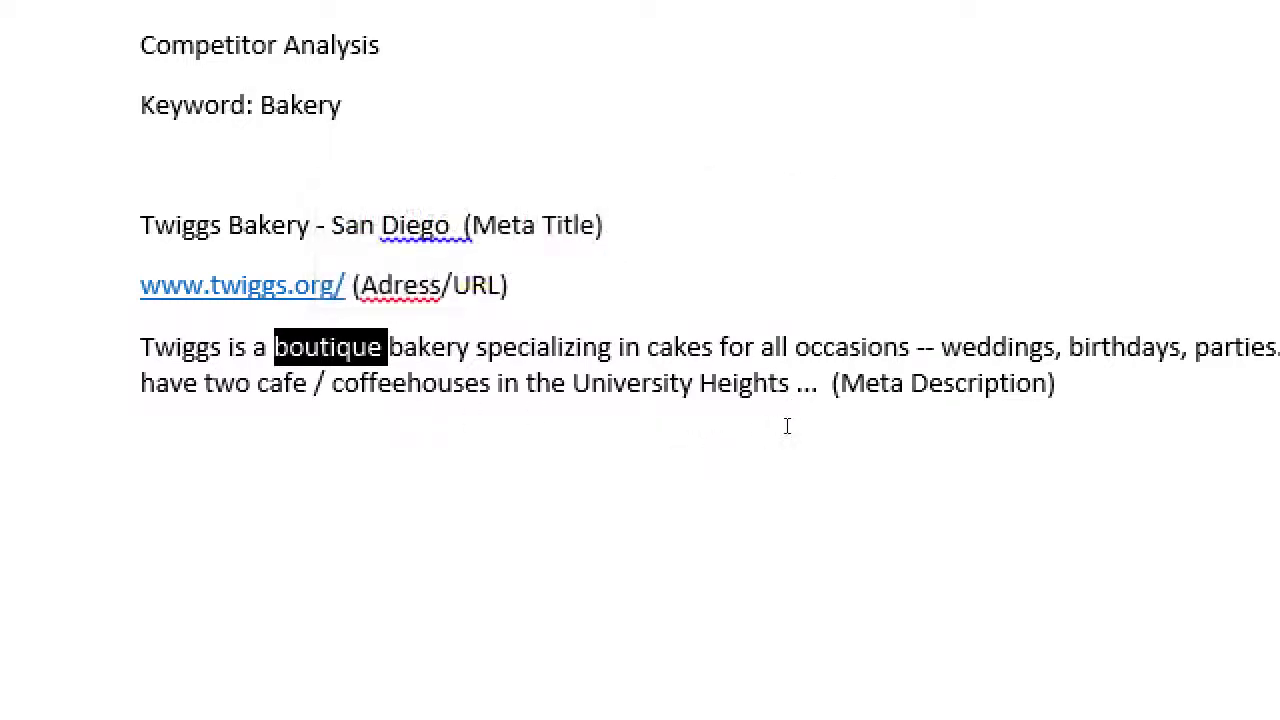
{"action": "key", "text": "F8"}
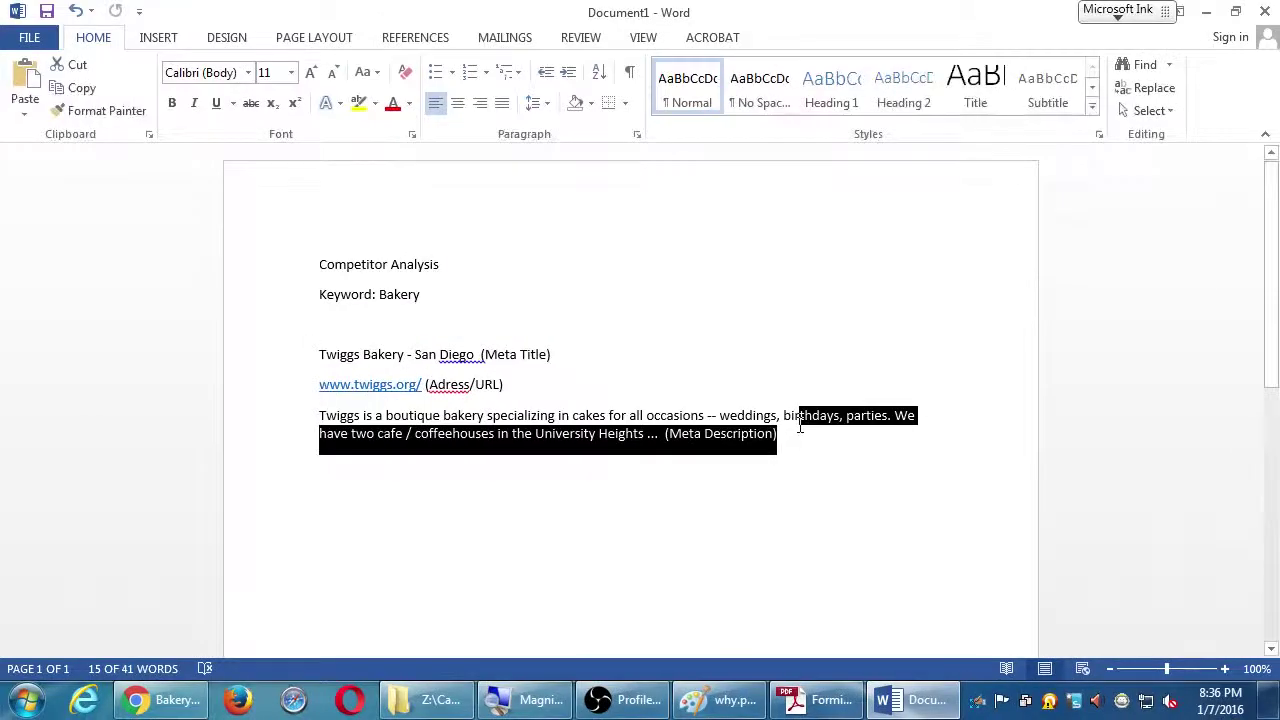
Deselect the text and bring the Google results for Bakery back up in Chrome
{"action": "left_click", "coordinate": [803, 431]}
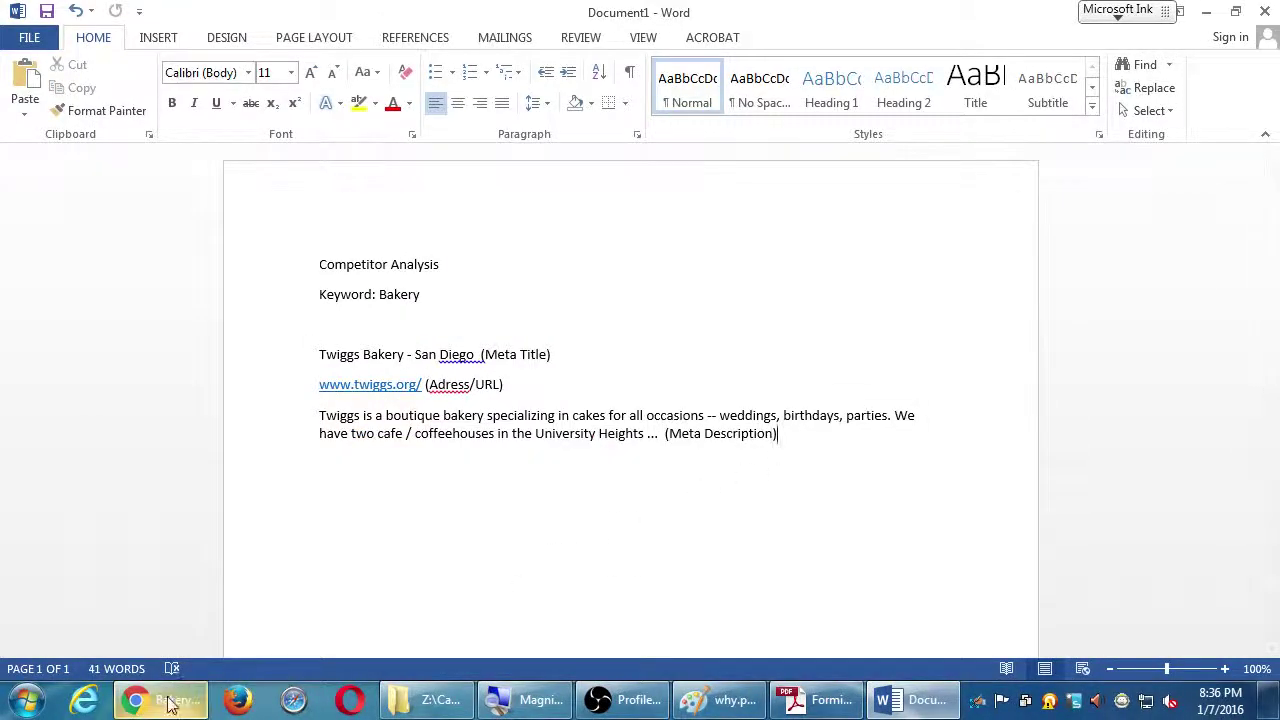
{"action": "left_click", "coordinate": [170, 705]}
{"action": "left_click", "coordinate": [126, 302]}
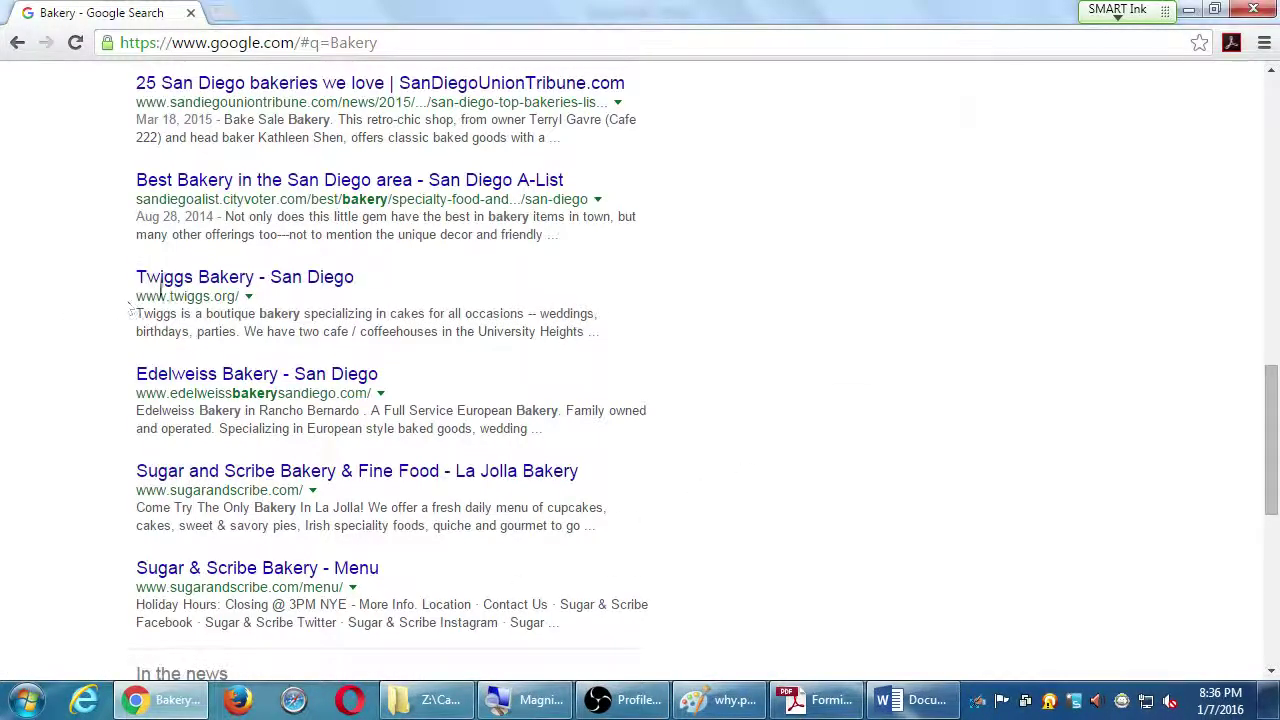
Open the Twiggs Bakery - San Diego site from the results, then return to the Competitor Analysis document
{"action": "left_click", "coordinate": [195, 281]}
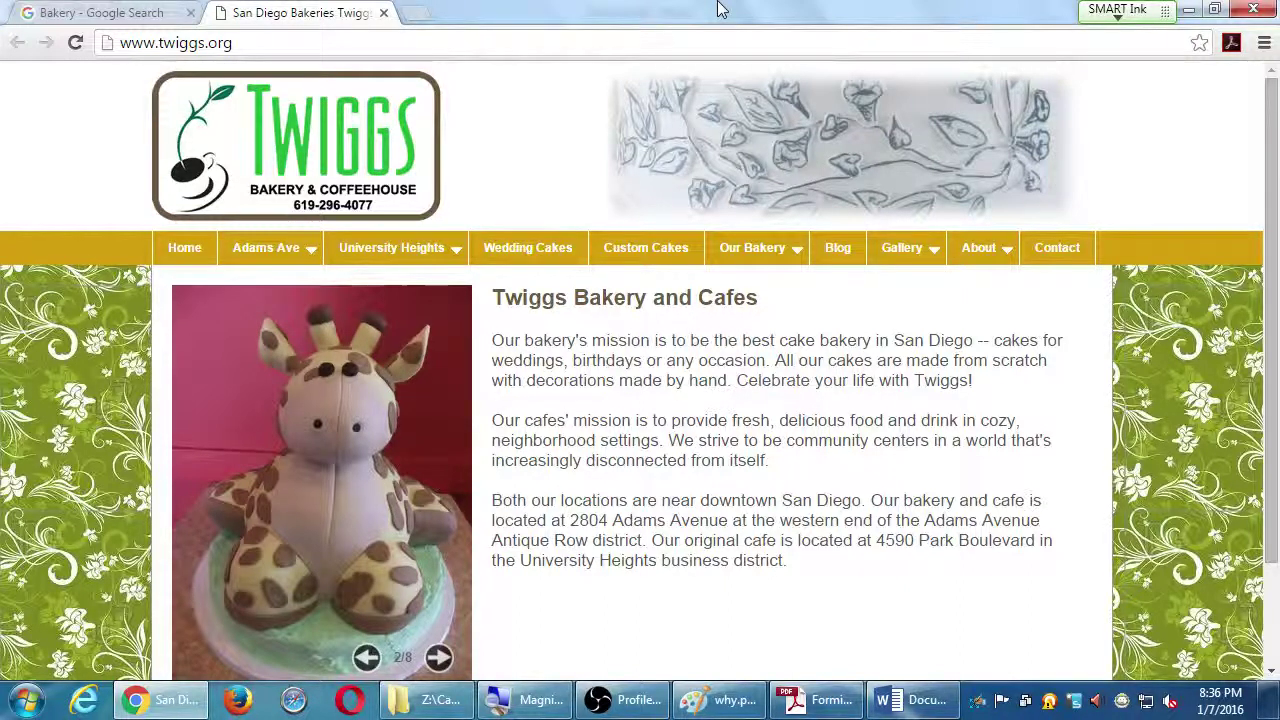
{"action": "left_click", "coordinate": [912, 705]}
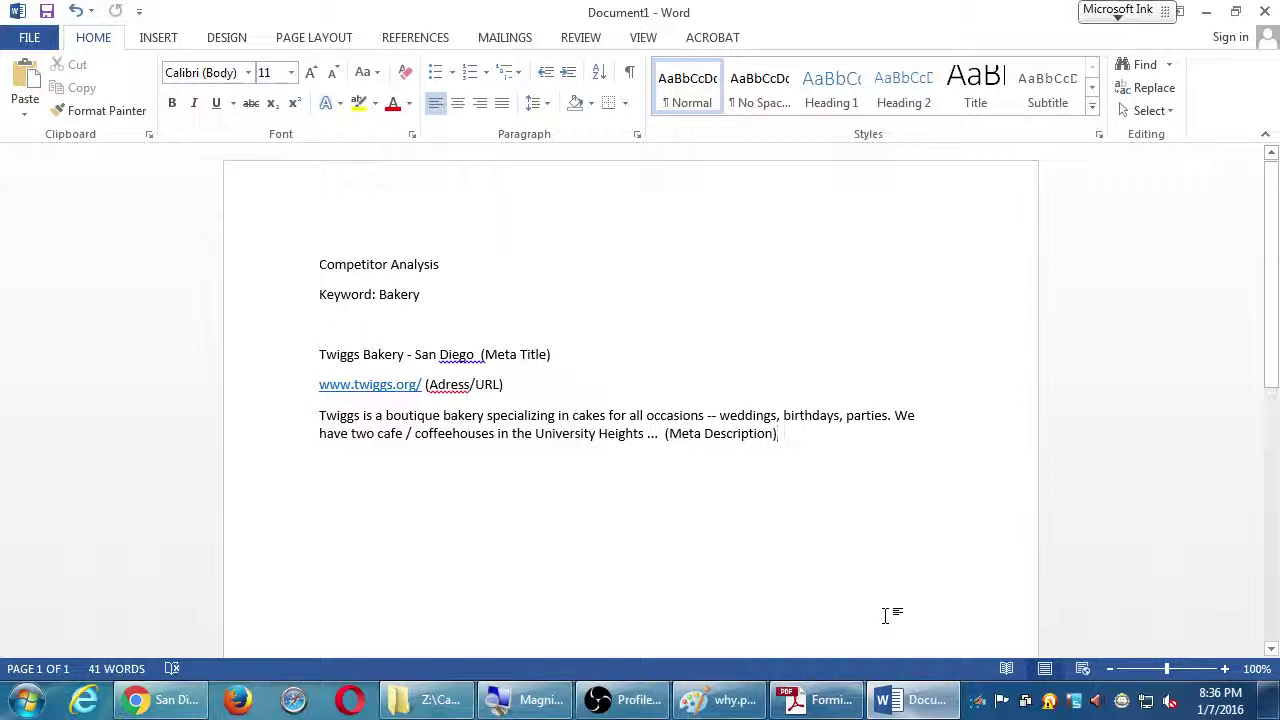
Add the note 'Seemed a bit slow to load' below the meta description, then return to Chrome
{"action": "key", "text": "Return"}
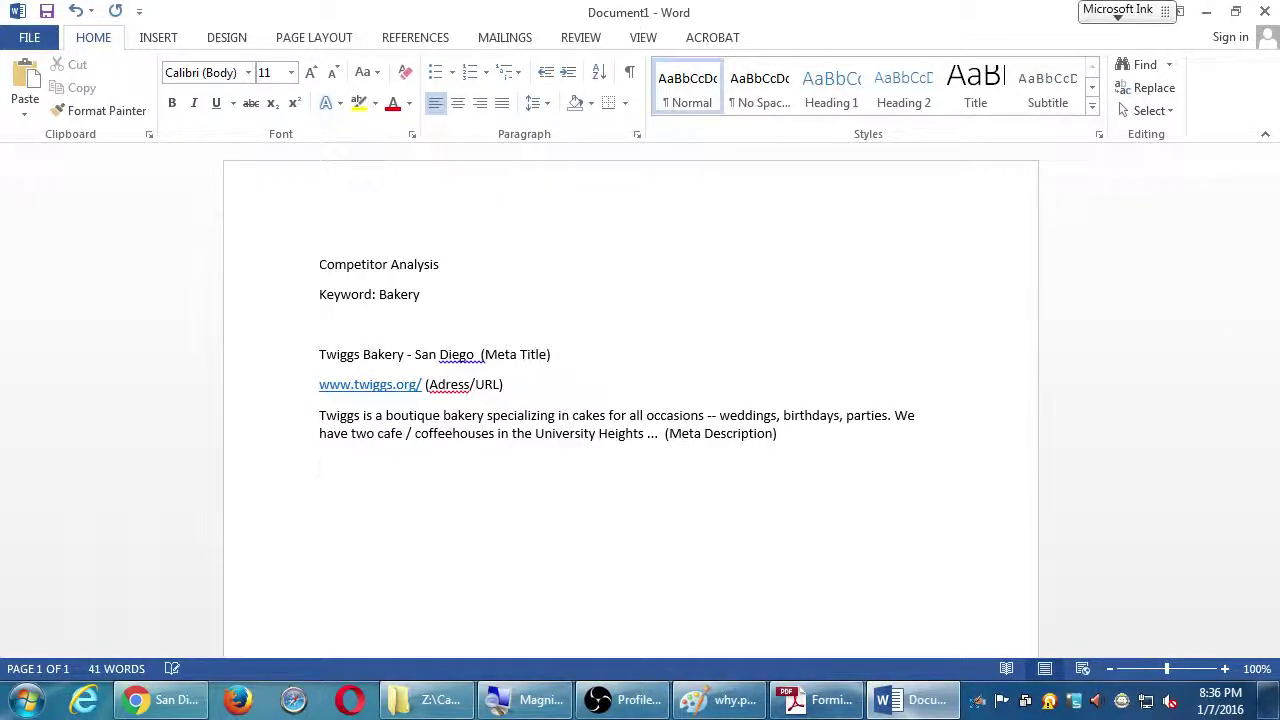
{"action": "type", "text": "Seemed a bit slow to load"}
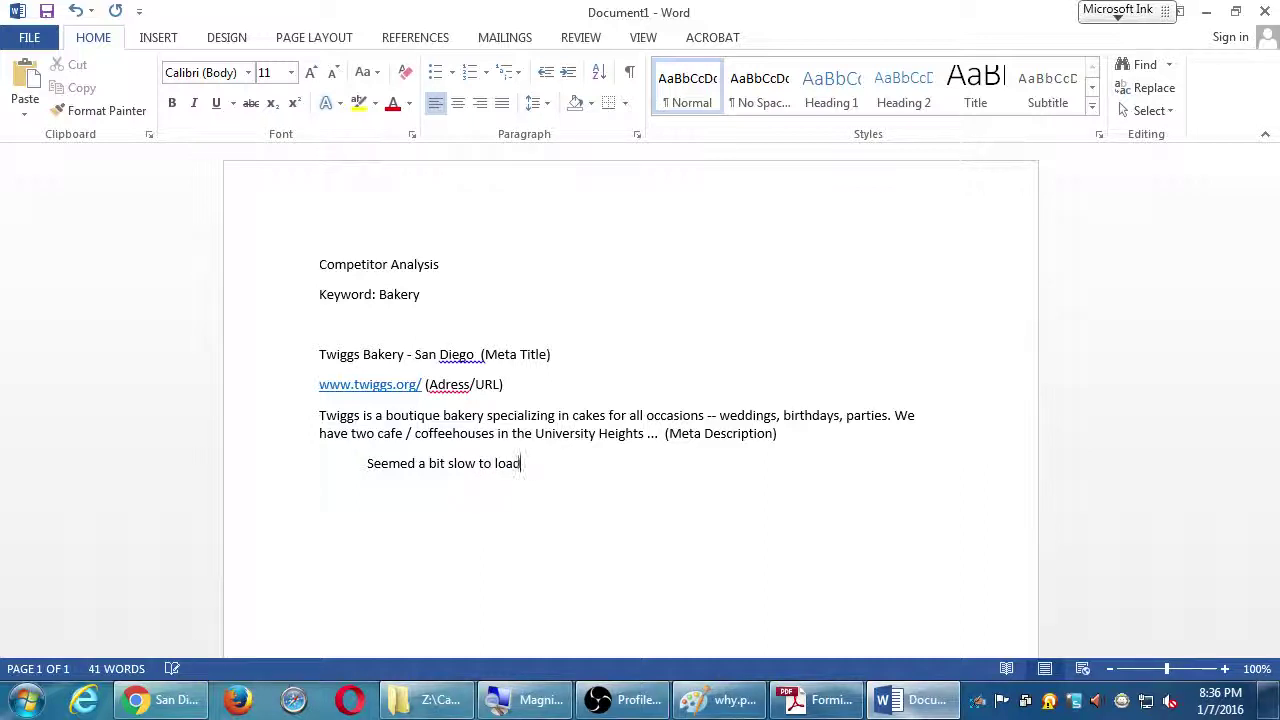
{"action": "key", "text": "alt+Tab"}
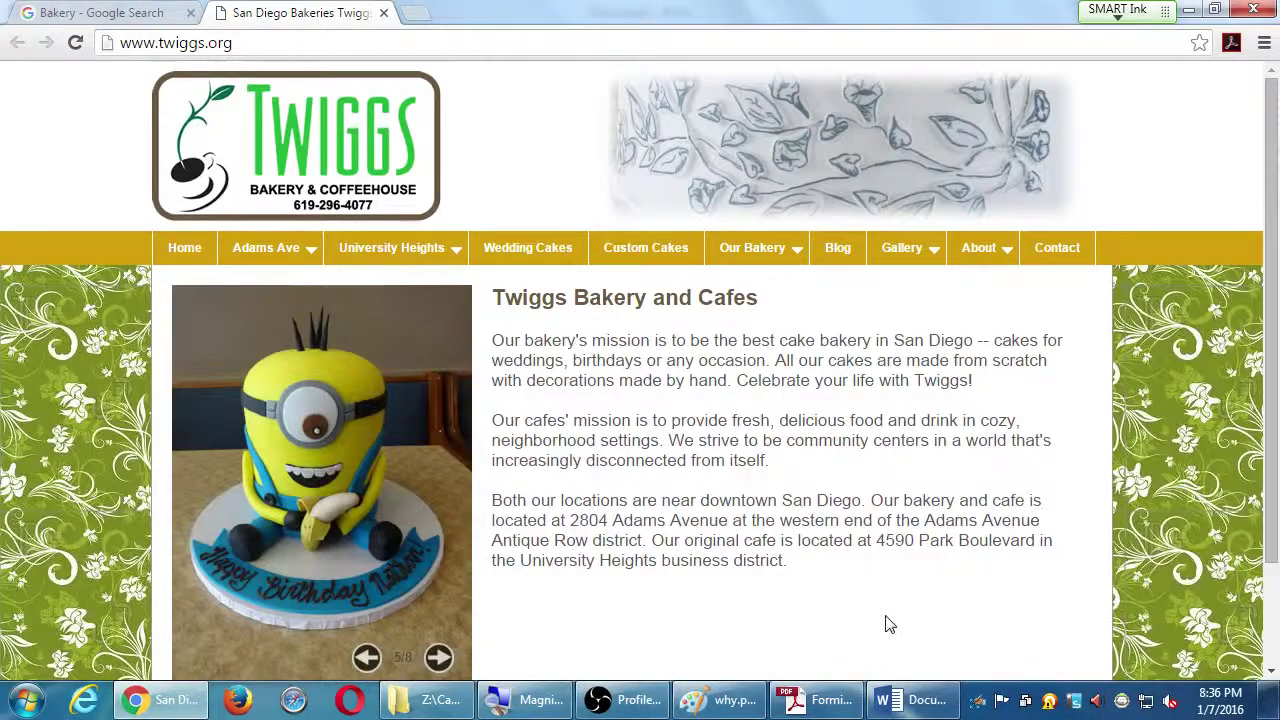
Scroll through the Twiggs homepage and restore the page to its normal zoom
{"action": "scroll", "coordinate": [1110, 440], "scroll_direction": "down", "scroll_amount": 2}
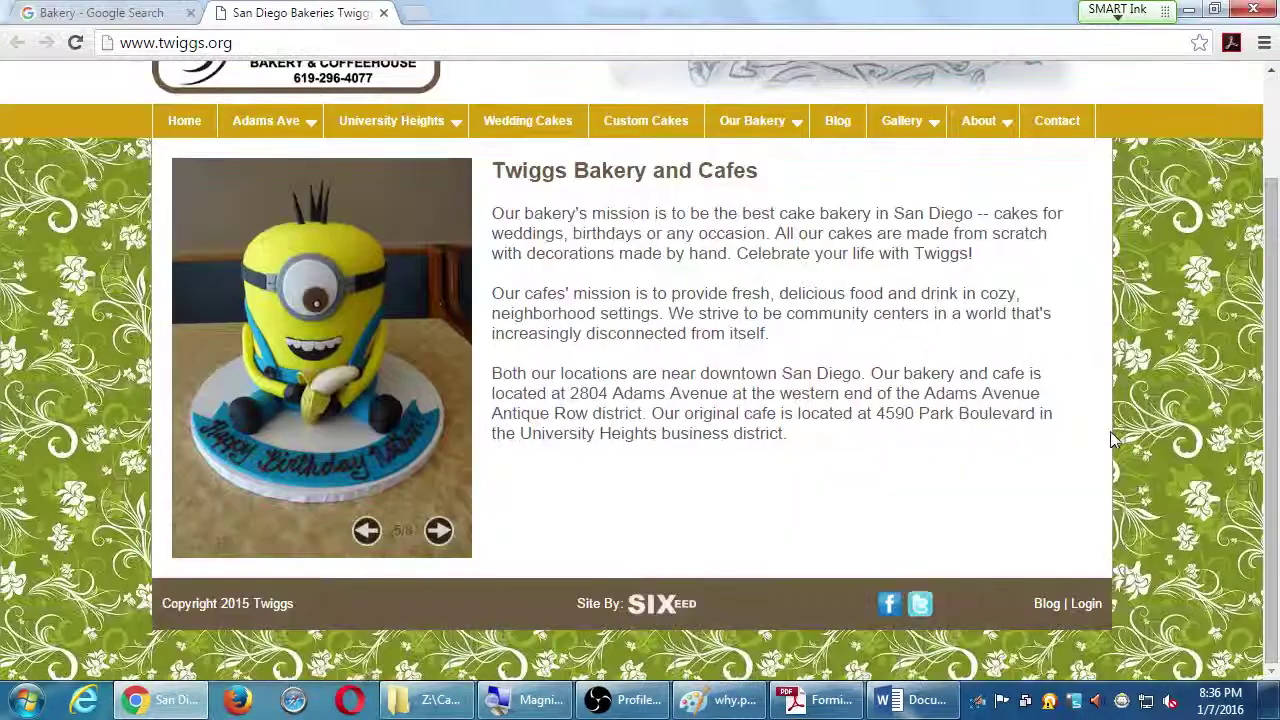
{"action": "scroll", "coordinate": [1110, 431], "scroll_direction": "up", "scroll_amount": 1}
{"action": "scroll", "coordinate": [1110, 432], "scroll_direction": "up", "scroll_amount": 1}
{"action": "scroll", "coordinate": [1110, 432], "scroll_direction": "down", "scroll_amount": 2}
{"action": "scroll", "coordinate": [1110, 432], "scroll_direction": "up", "scroll_amount": 2}
{"action": "scroll", "coordinate": [1112, 438], "scroll_direction": "down", "scroll_amount": 2}
{"action": "scroll", "coordinate": [1112, 438], "scroll_direction": "up", "scroll_amount": 2}
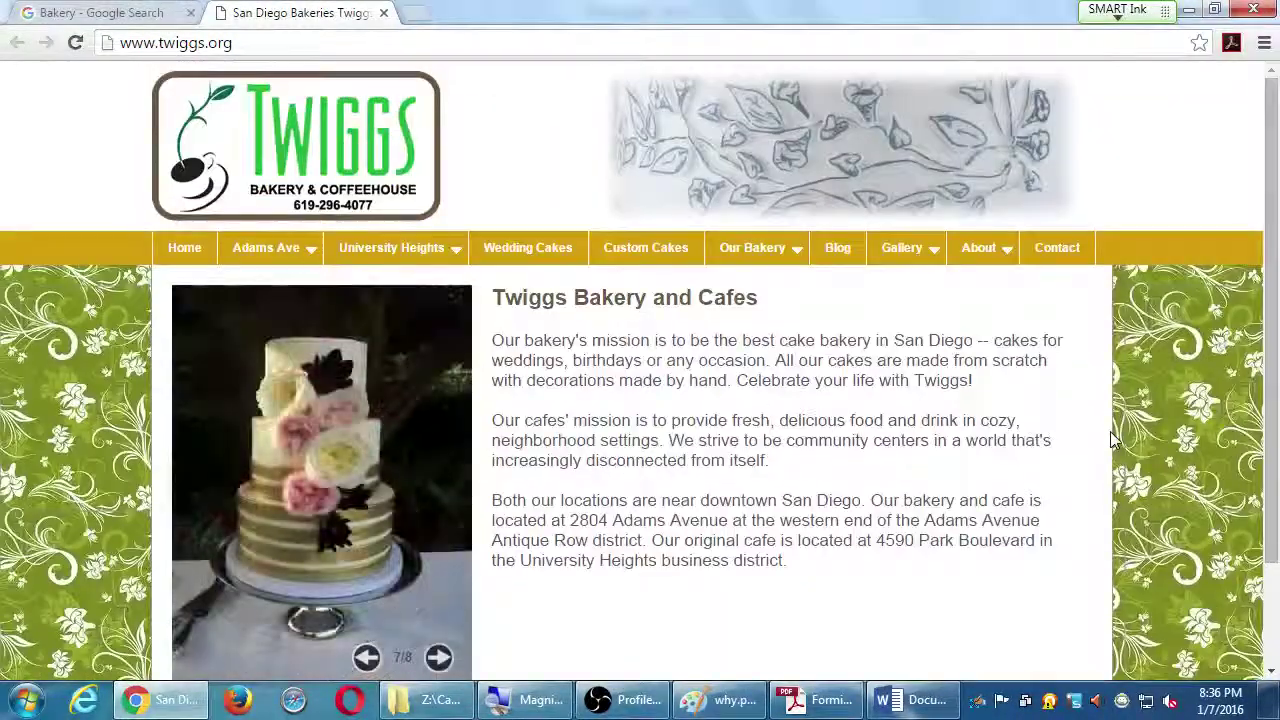
{"action": "scroll", "coordinate": [1113, 440], "scroll_direction": "down", "scroll_amount": 3}
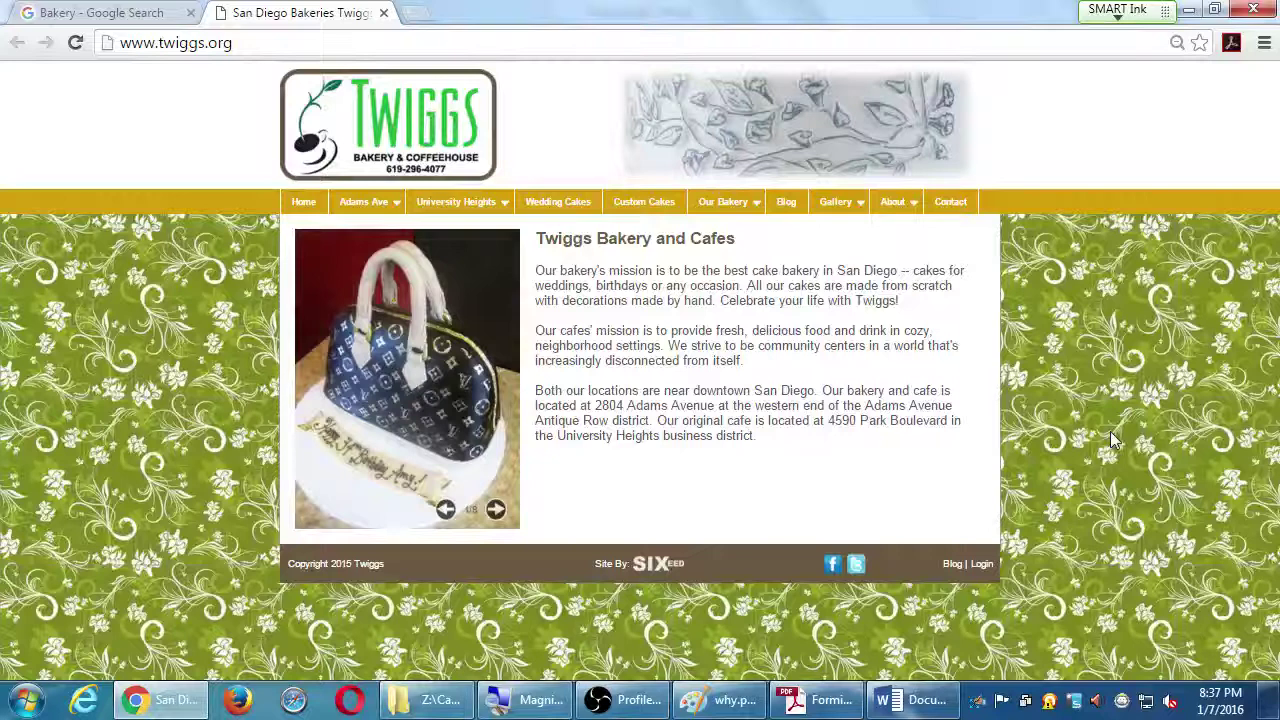
{"action": "key", "text": "ctrl+plus"}
{"action": "key", "text": "ctrl+plus"}
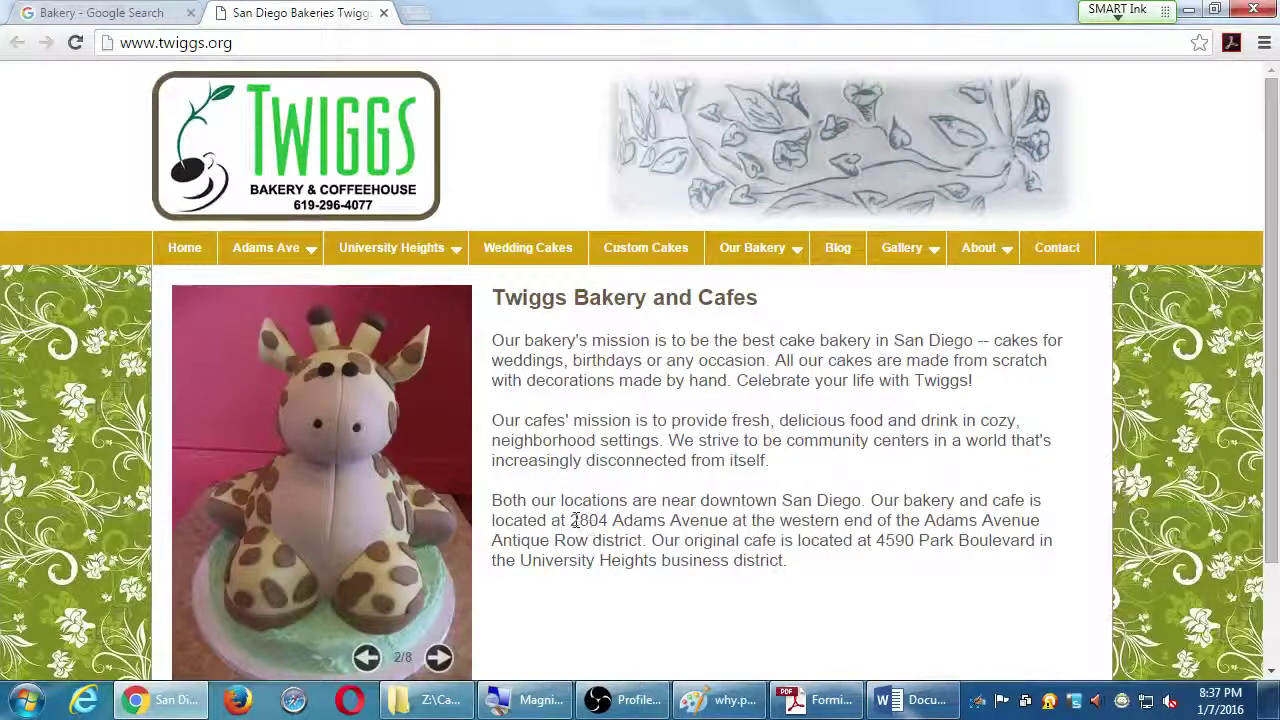
Select the Adams Avenue and Park Boulevard addresses, then go back to the Competitor Analysis document
{"action": "left_click_drag", "start_coordinate": [575, 520], "coordinate": [709, 521]}
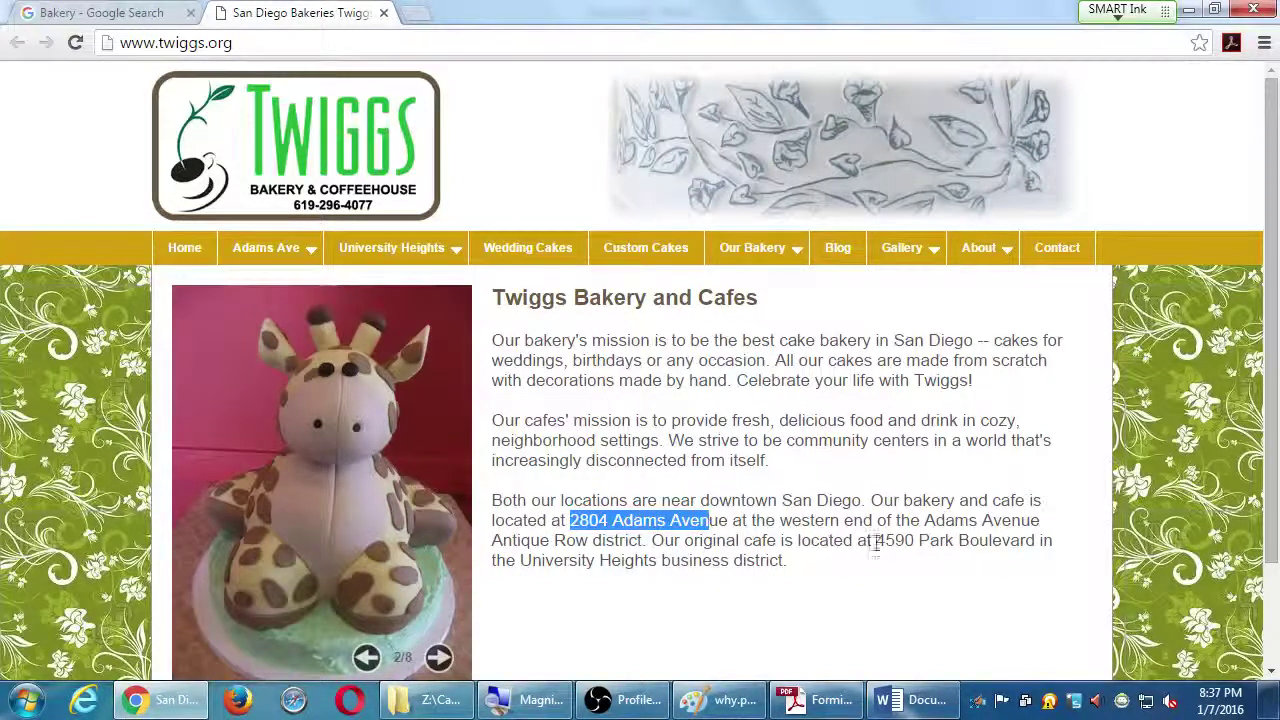
{"action": "left_click_drag", "start_coordinate": [877, 540], "coordinate": [971, 540]}
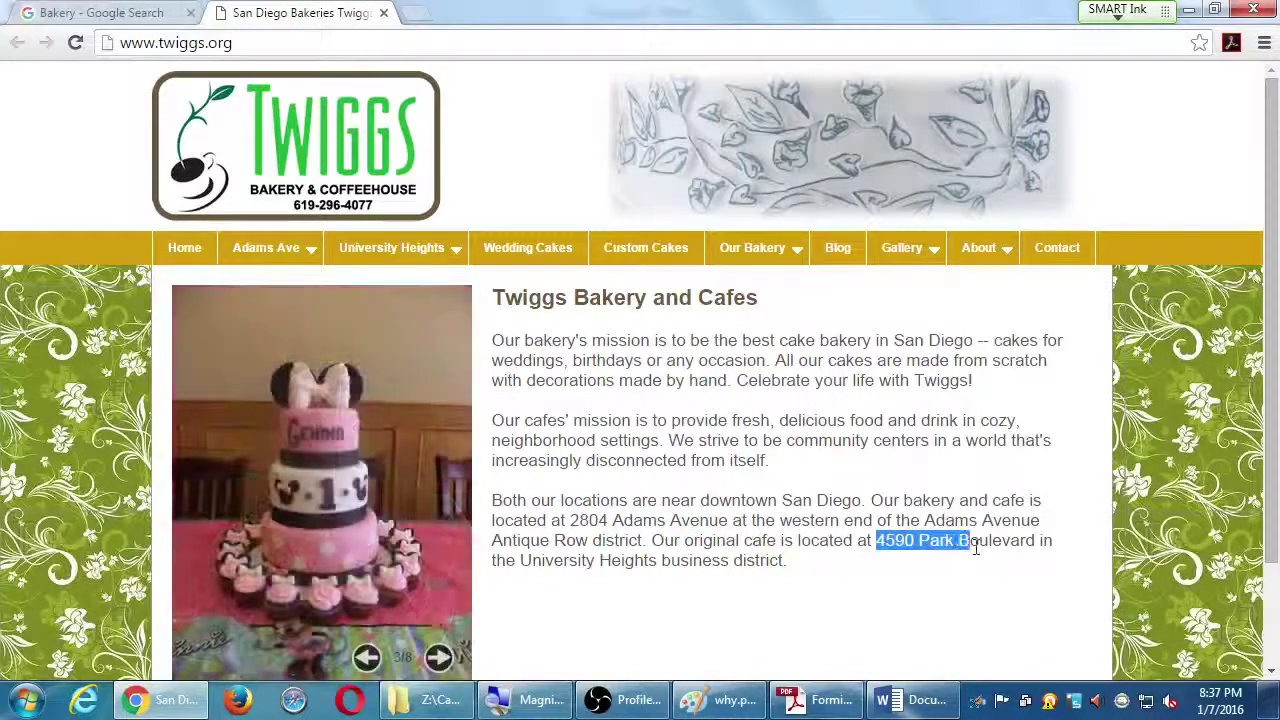
{"action": "left_click", "coordinate": [744, 488]}
{"action": "scroll", "coordinate": [703, 457], "scroll_direction": "down", "scroll_amount": 3}
{"action": "scroll", "coordinate": [711, 440], "scroll_direction": "up", "scroll_amount": 3}
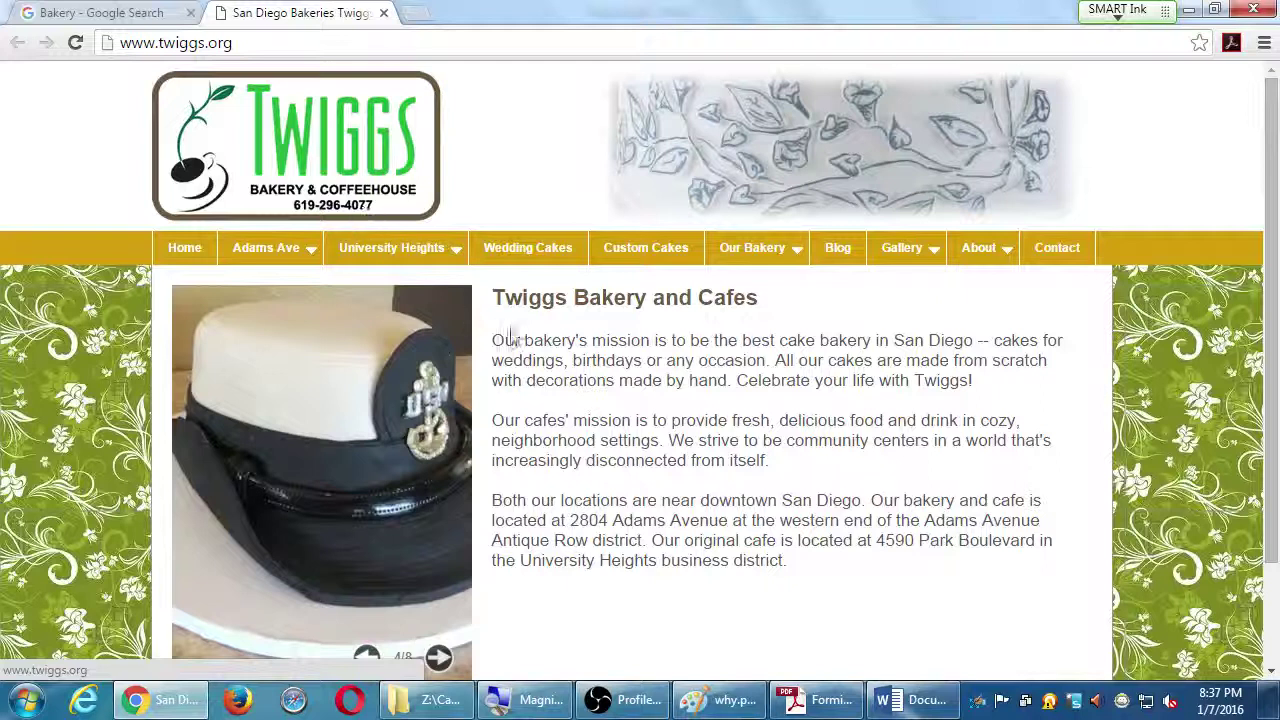
{"action": "key", "text": "alt+Tab"}
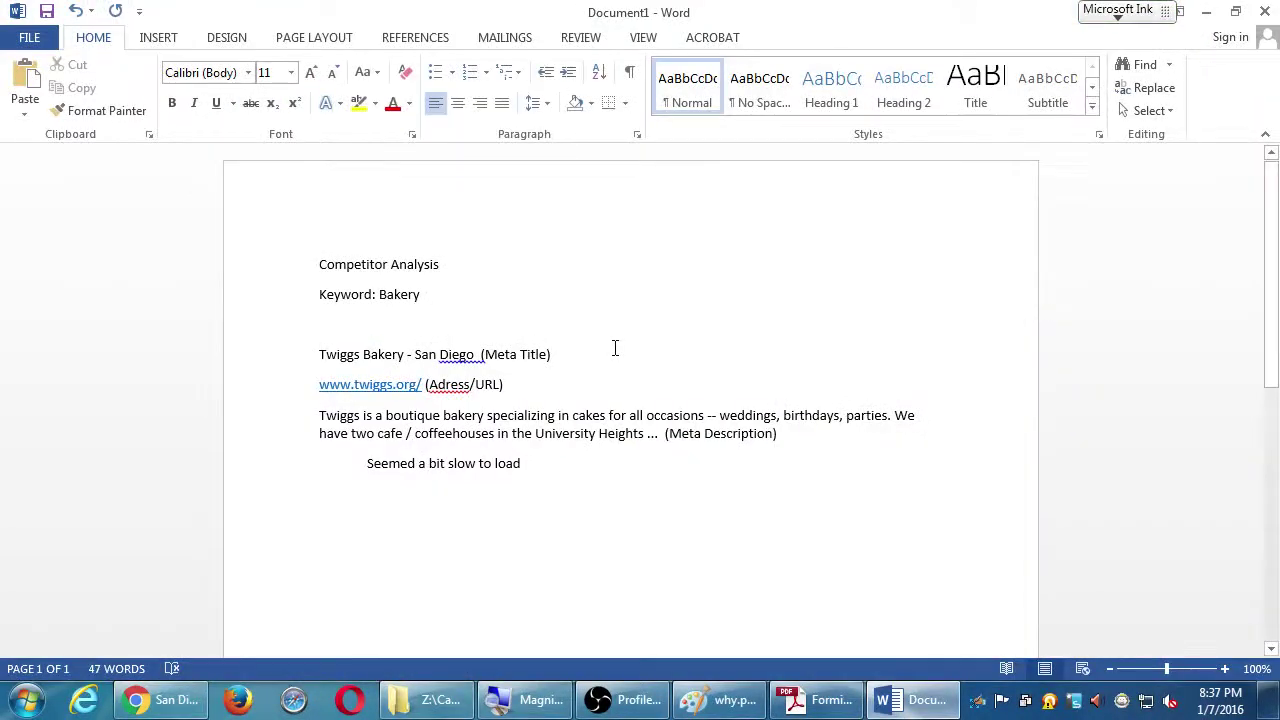
Snap Word and Chrome side by side, note 'Contact info (phone) visible right away', then maximize Chrome
{"action": "key", "text": "super+Right"}
{"action": "left_click_drag", "start_coordinate": [527, 340], "coordinate": [537, 341]}
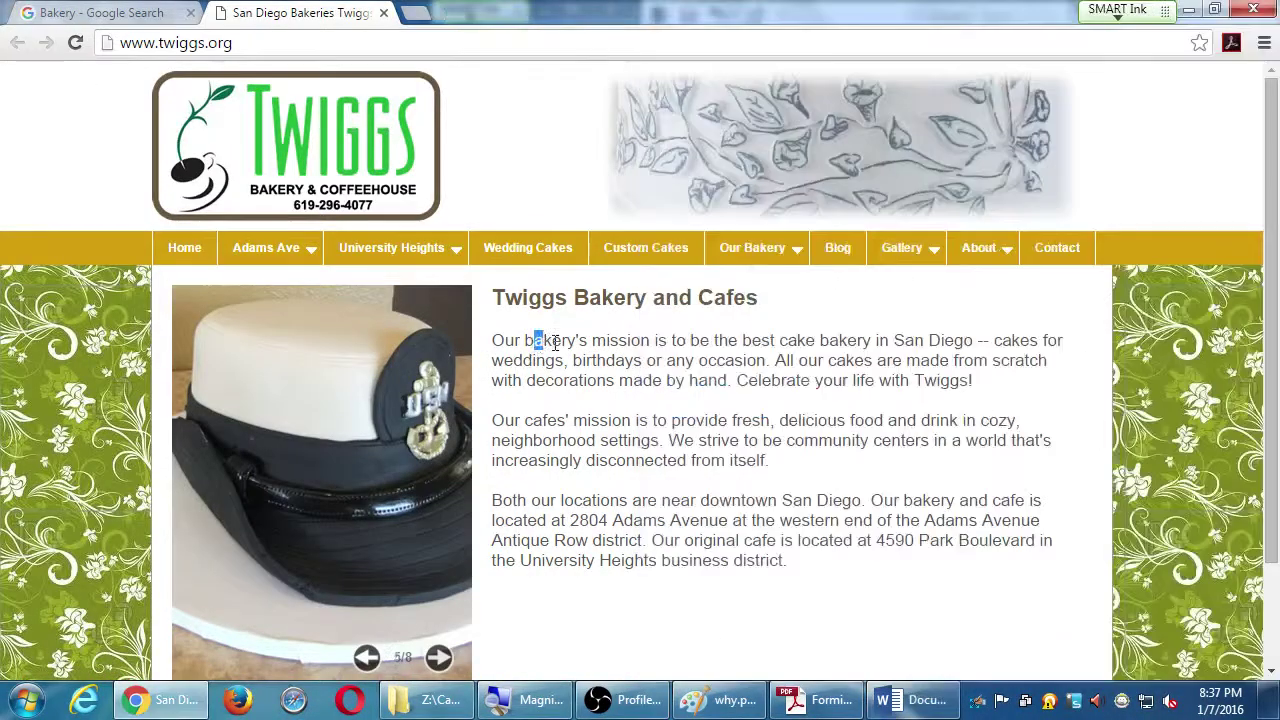
{"action": "key", "text": "super+Left"}
{"action": "left_click", "coordinate": [915, 478]}
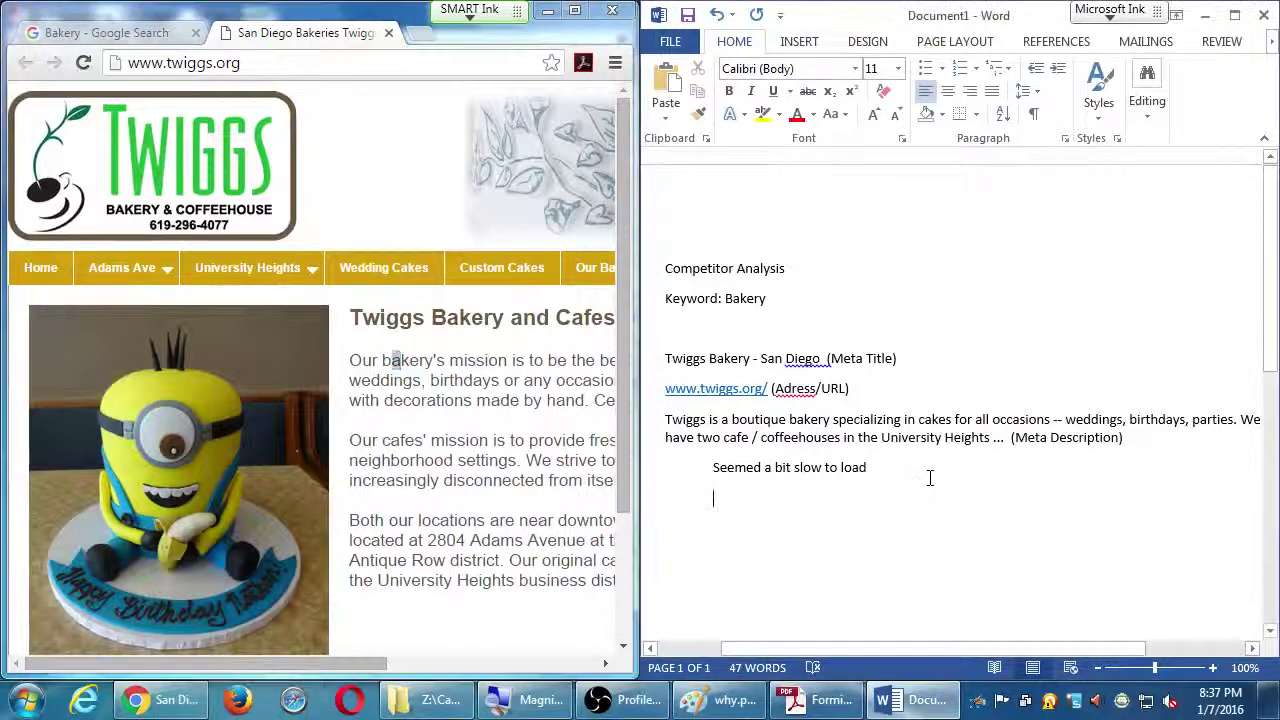
{"action": "type", "text": "Contact"}
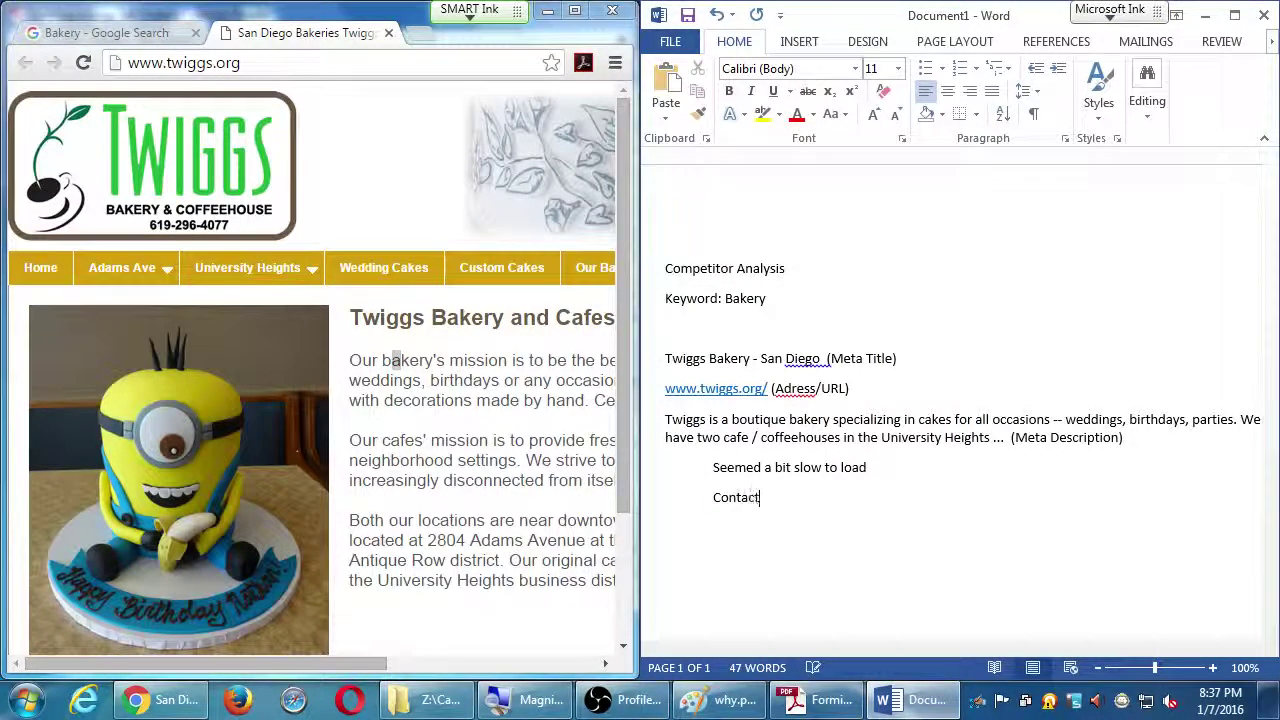
{"action": "type", "text": " info (ph"}
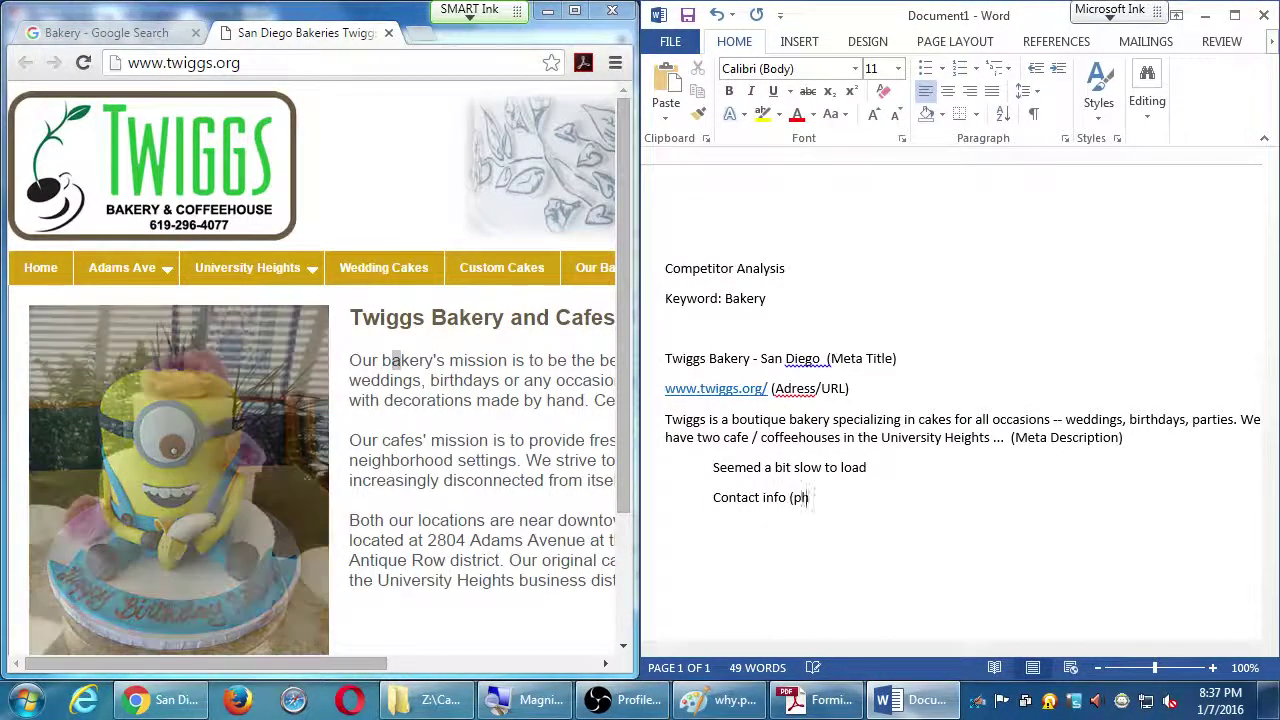
{"action": "type", "text": "one) visible right away"}
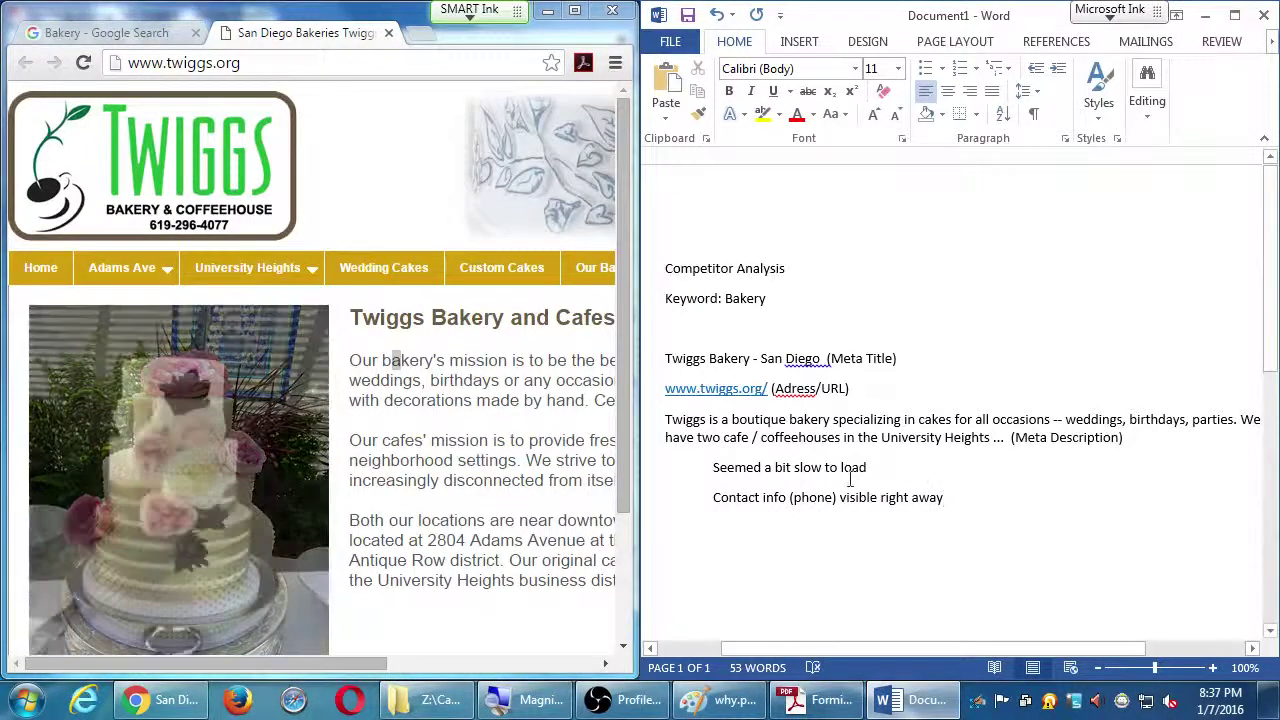
{"action": "left_click", "coordinate": [518, 425]}
{"action": "key", "text": "super+Up"}
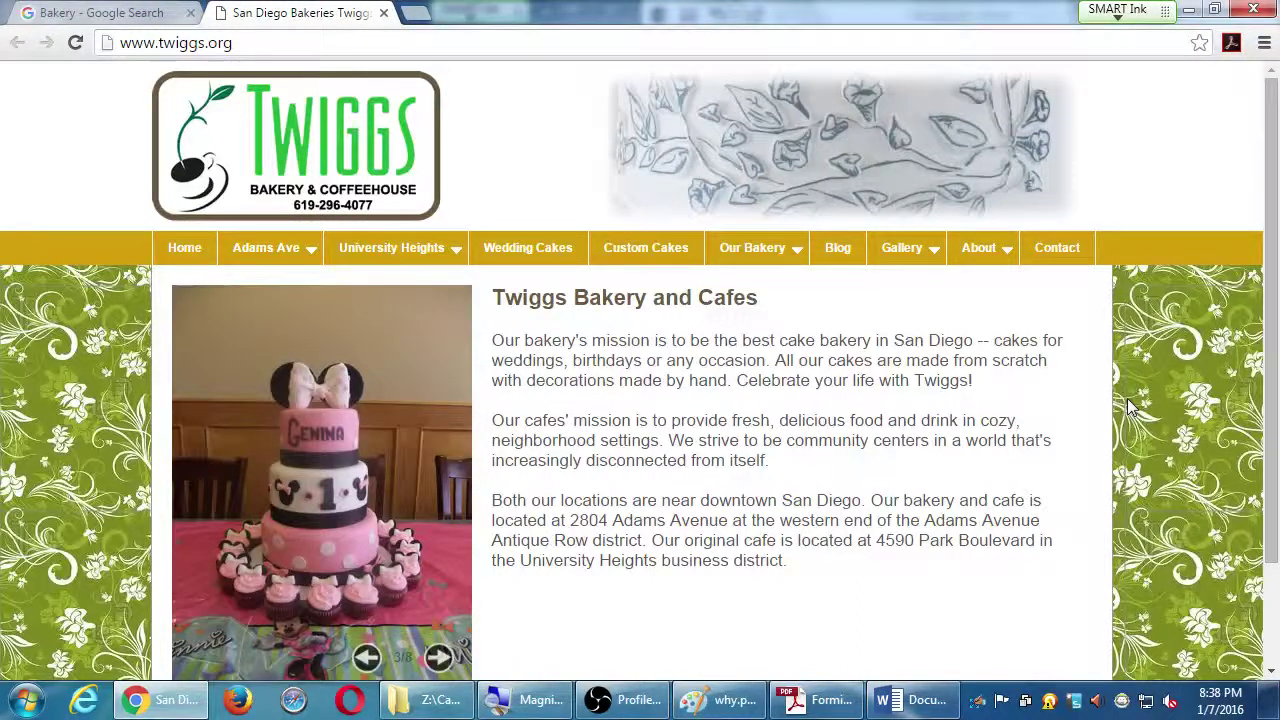
Hide the Twiggs banner image with a display:none style in developer tools, then return to the notes
{"action": "right_click", "coordinate": [984, 149]}
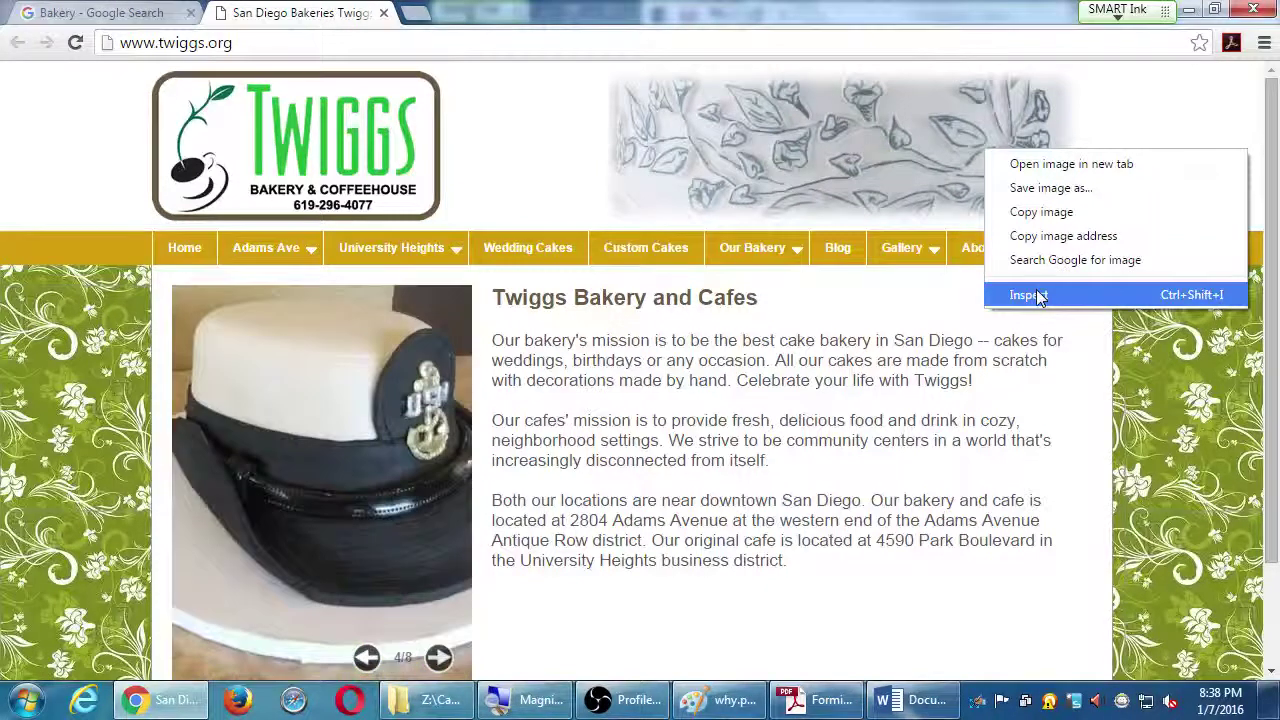
{"action": "left_click", "coordinate": [1037, 293]}
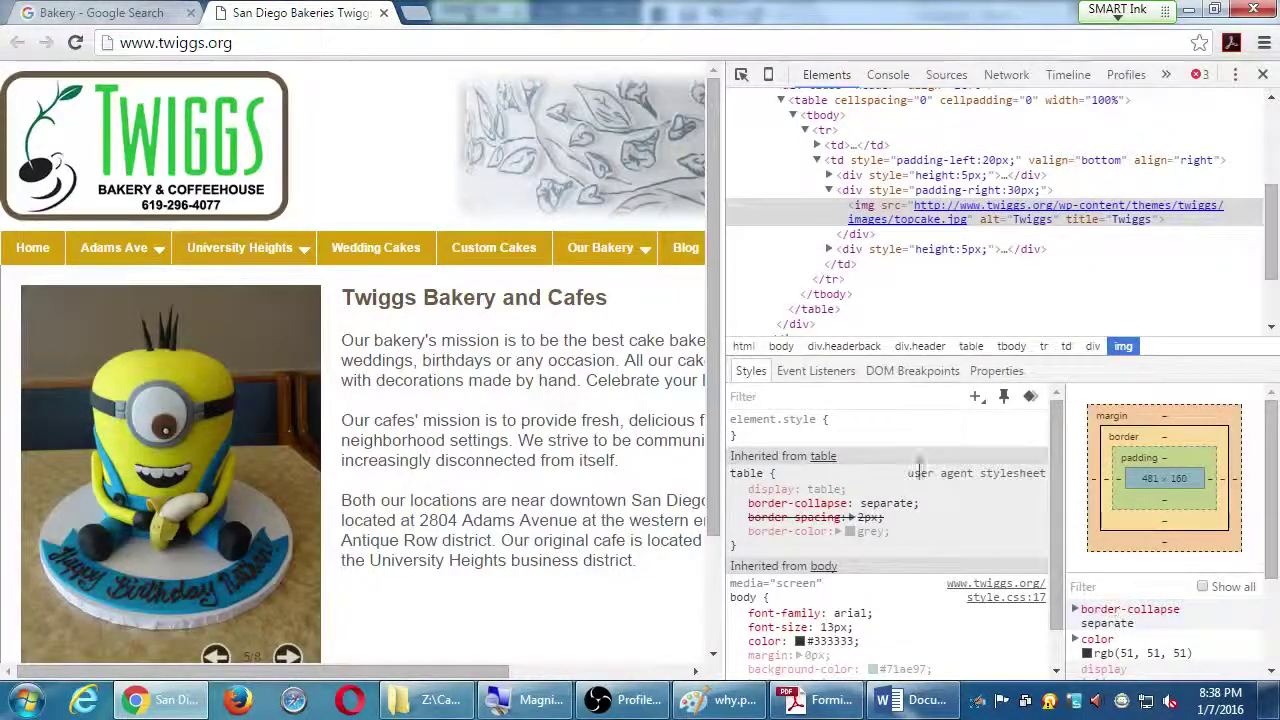
{"action": "left_click", "coordinate": [920, 434]}
{"action": "type", "text": "display:none"}
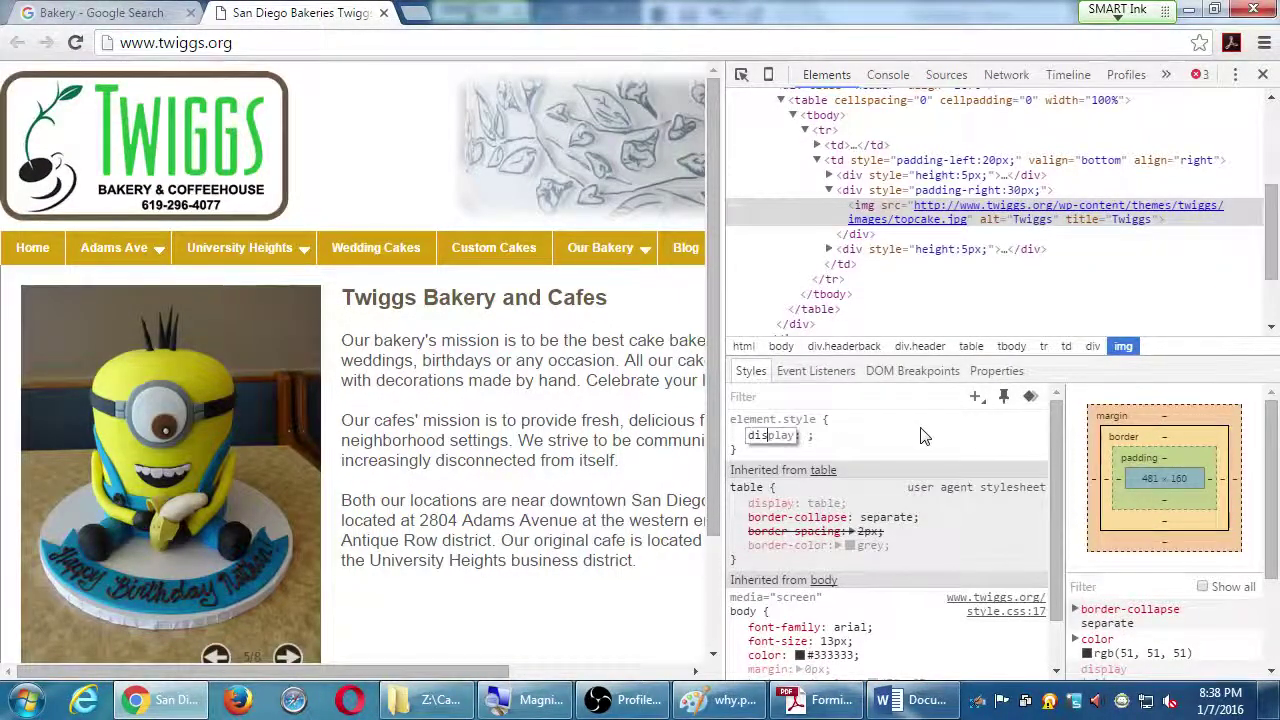
{"action": "key", "text": "Return"}
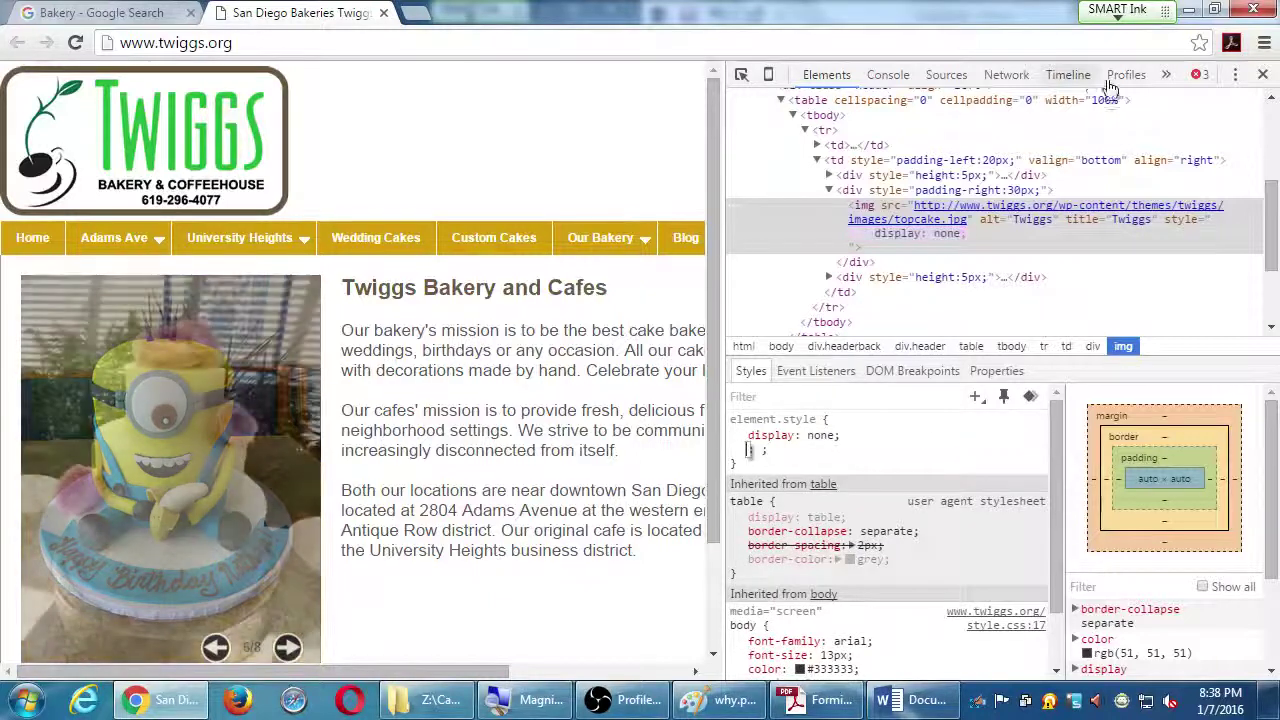
{"action": "left_click", "coordinate": [1262, 74]}
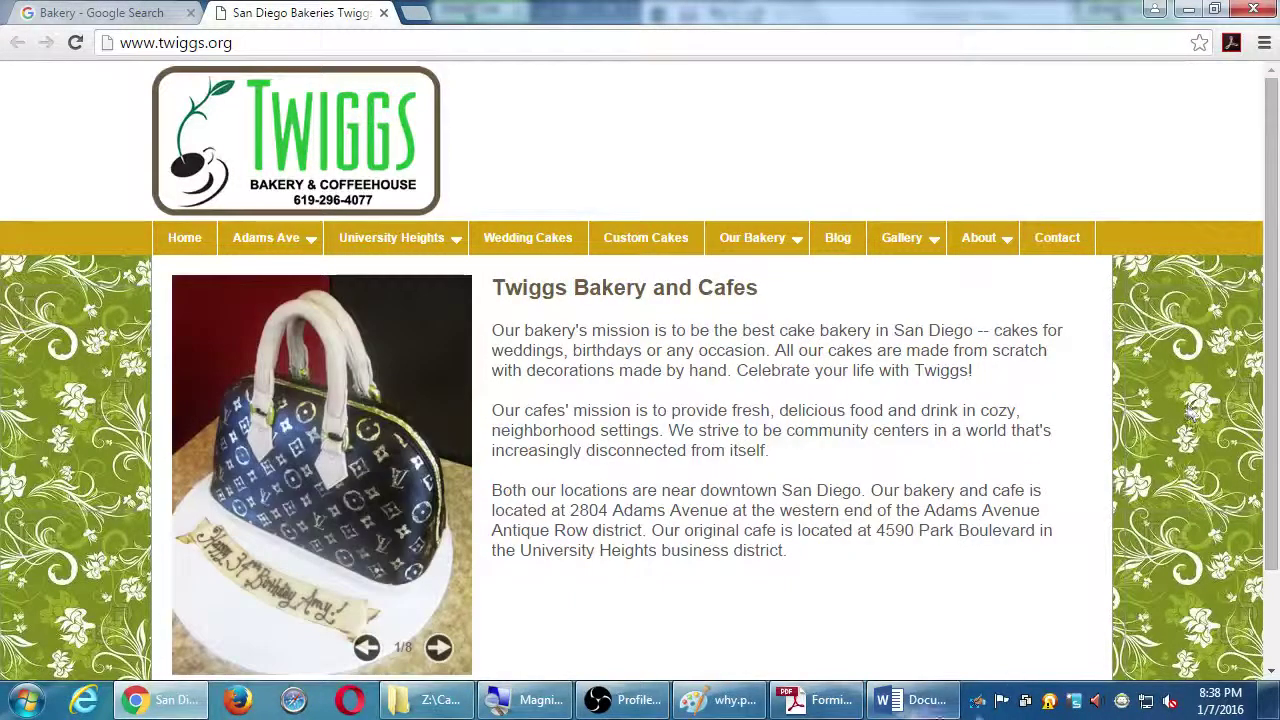
{"action": "left_click", "coordinate": [912, 699]}
Add the indented note 'Weird graphic at the top; wish logo was longer.' and return to the Twiggs homepage
{"action": "key", "text": "Return"}
{"action": "key", "text": "Tab"}
{"action": "type", "text": "Weird gl"}
{"action": "type", "text": "aphic"}
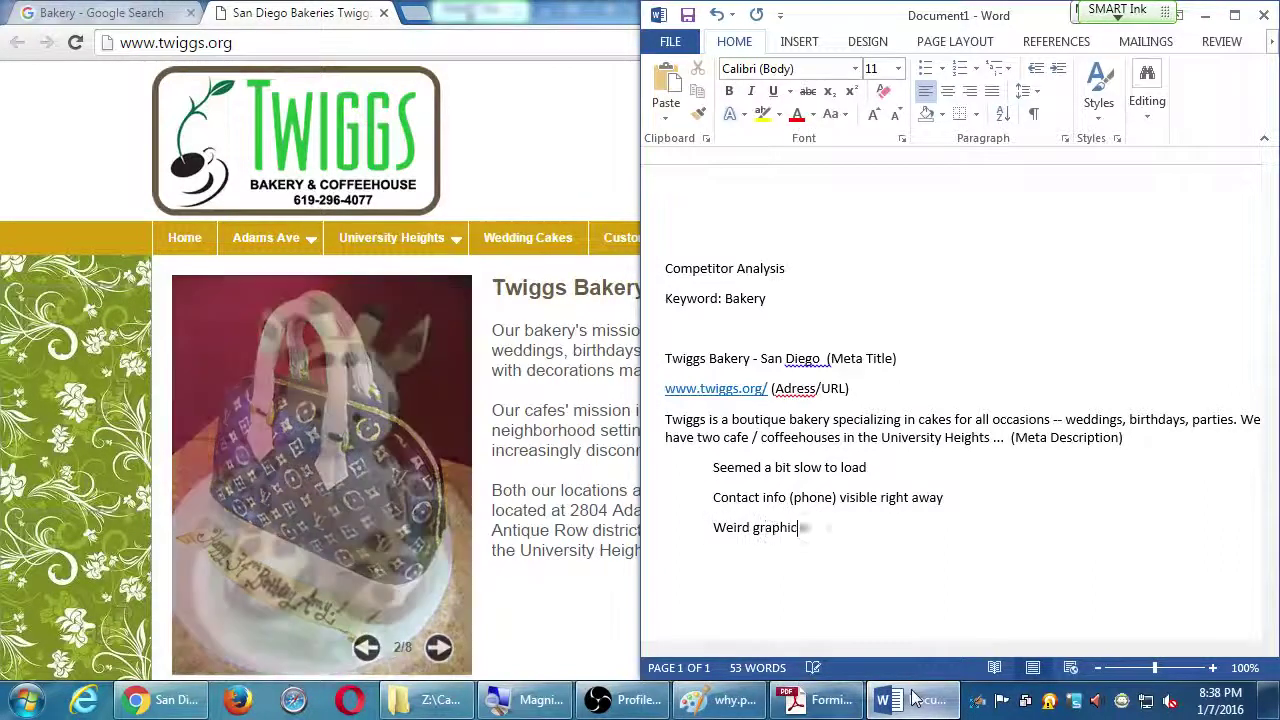
{"action": "type", "text": " aat t"}
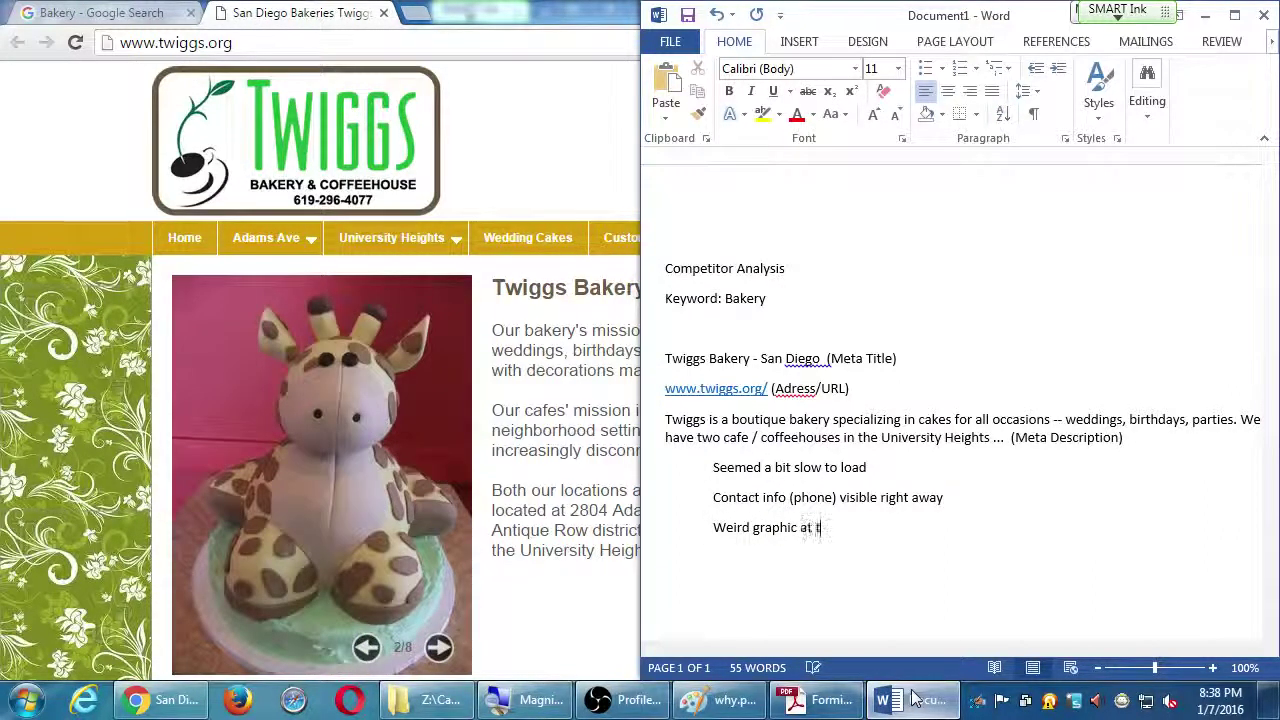
{"action": "type", "text": "he top; wis"}
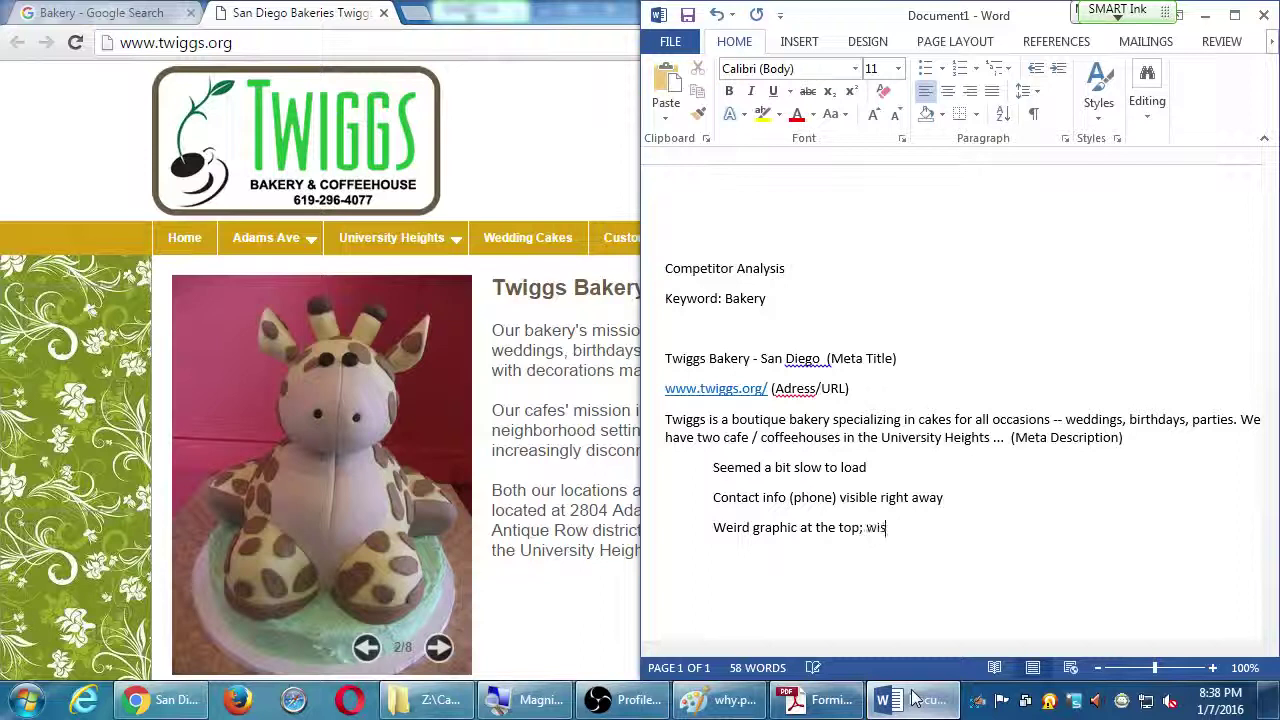
{"action": "type", "text": "h logo was lon"}
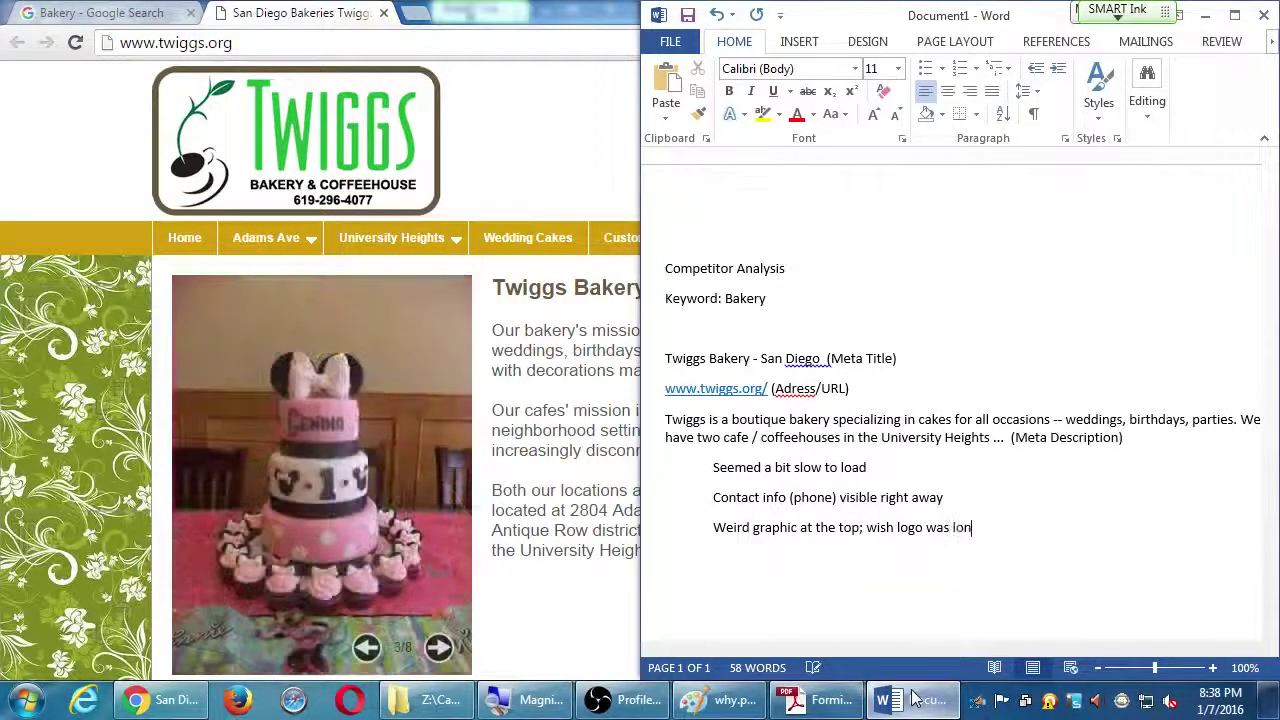
{"action": "type", "text": "ger."}
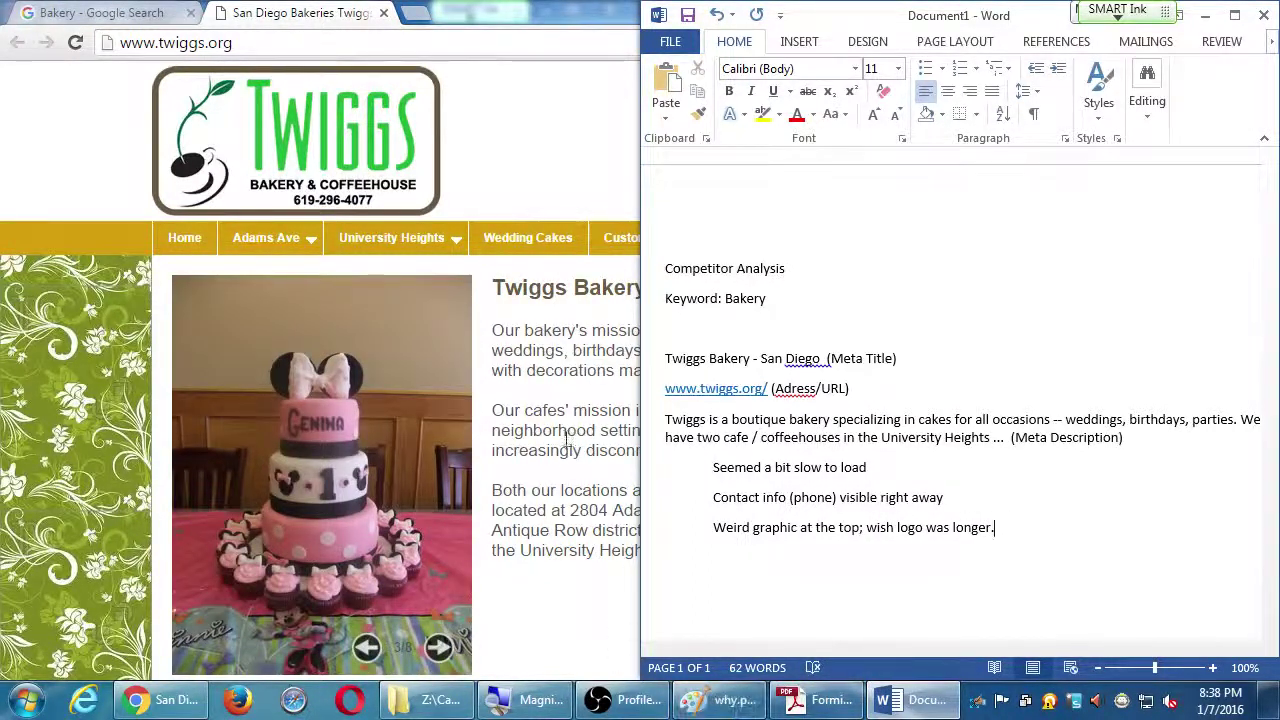
{"action": "left_click", "coordinate": [912, 699]}
{"action": "scroll", "coordinate": [556, 432], "scroll_direction": "down", "scroll_amount": 2}
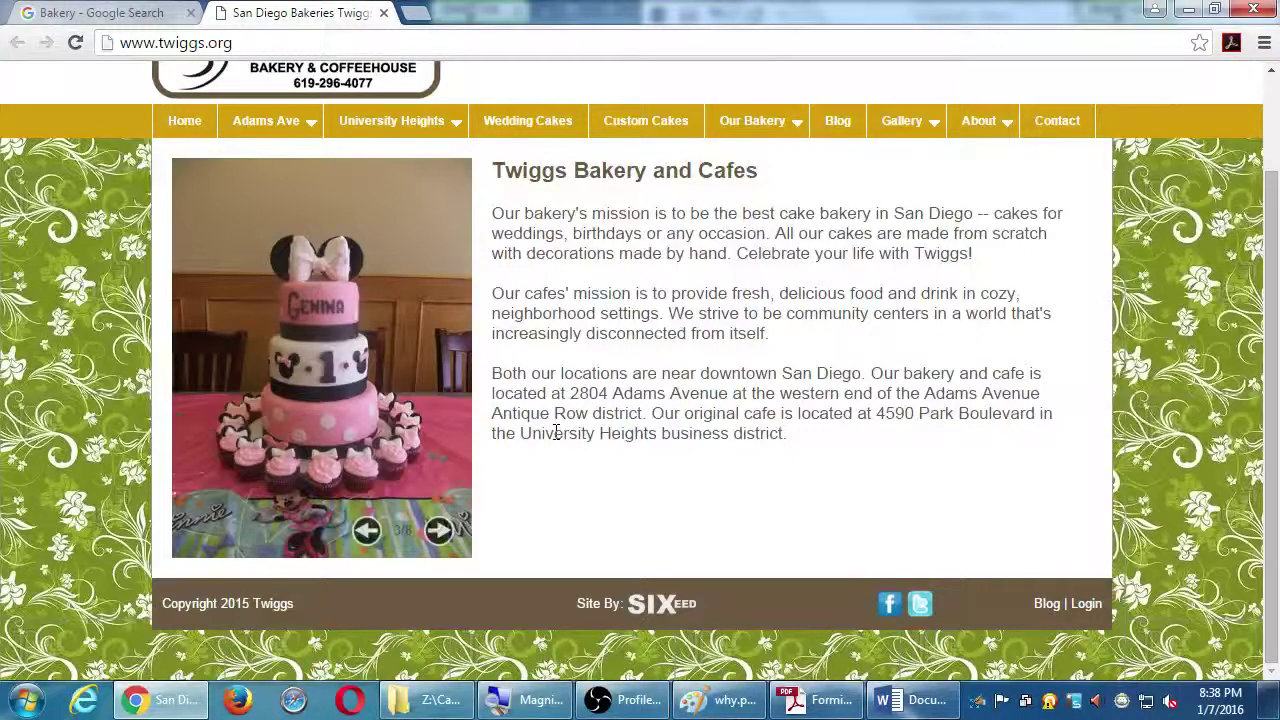
{"action": "scroll", "coordinate": [556, 432], "scroll_direction": "up", "scroll_amount": 2}
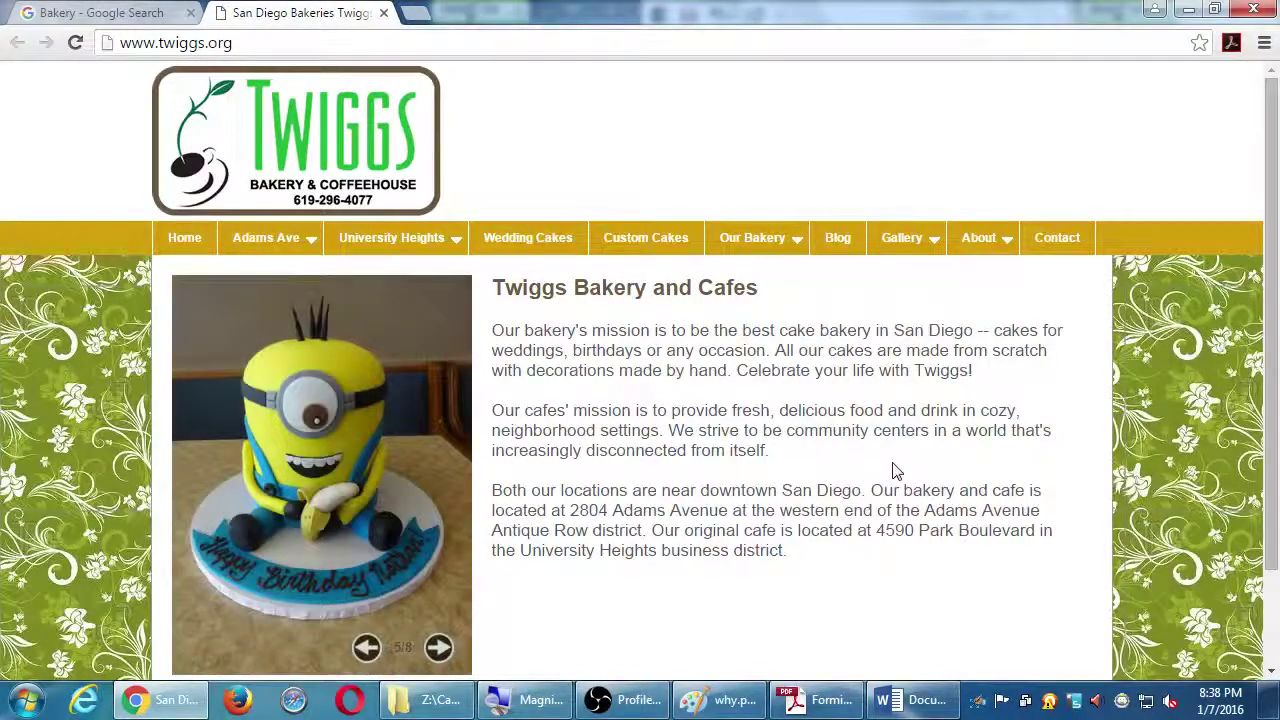
{"action": "scroll", "coordinate": [862, 472], "scroll_direction": "down", "scroll_amount": 3}
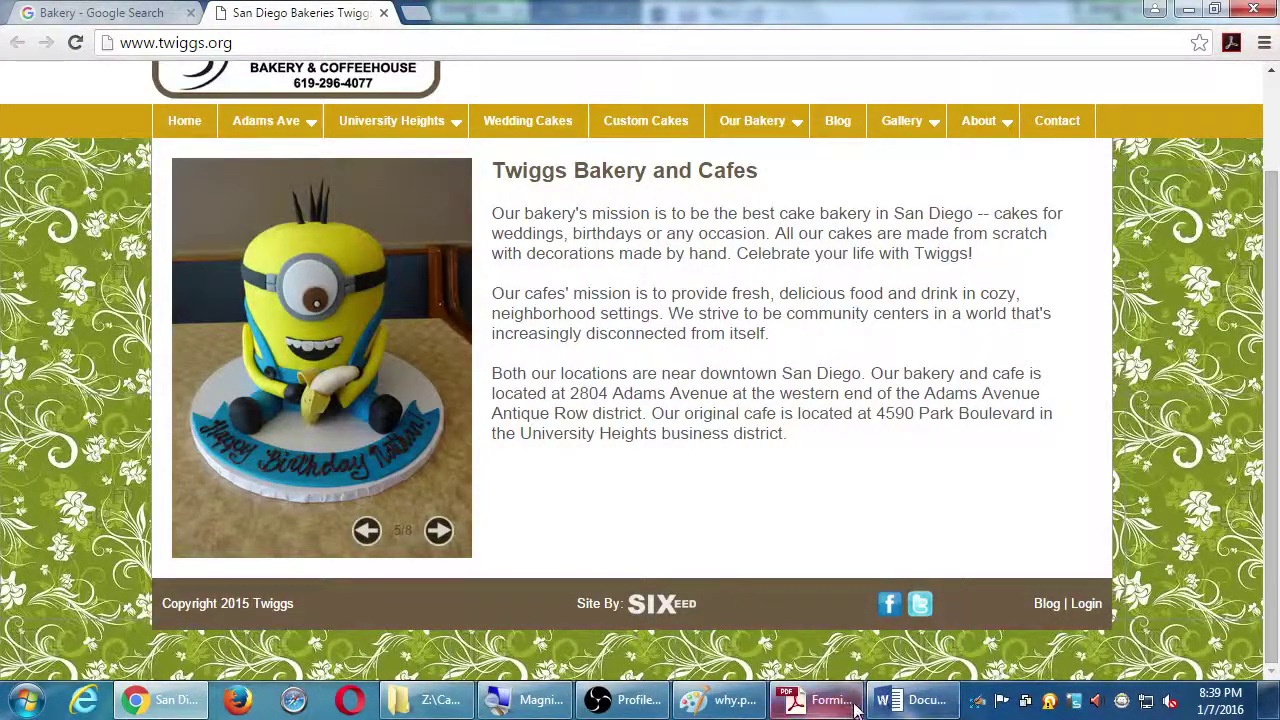
Add the note 'Nice graphcis' below the logo comment in the competitor notes
{"action": "left_click", "coordinate": [903, 703]}
{"action": "key", "text": "Return"}
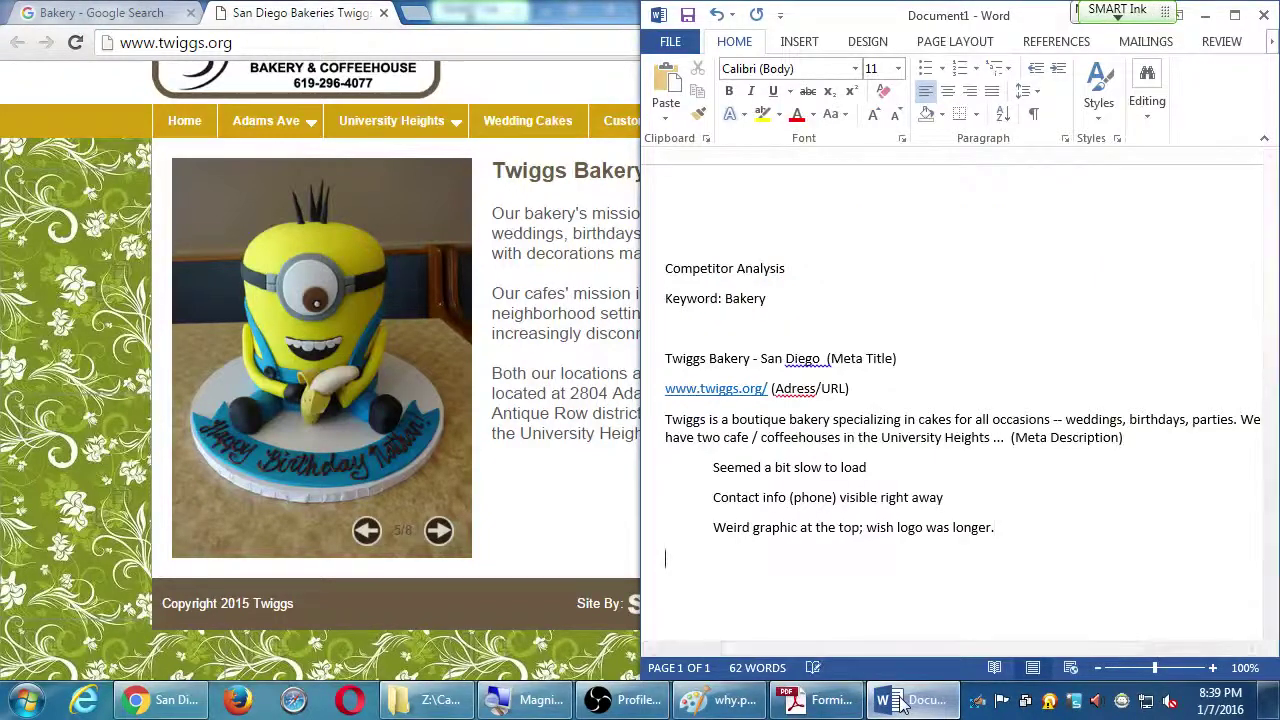
{"action": "type", "text": "Nice"}
{"action": "type", "text": "graph"}
{"action": "type", "text": "ic"}
{"action": "key", "text": "BackSpace"}
{"action": "key", "text": "BackSpace"}
{"action": "key", "text": "BackSpace"}
{"action": "key", "text": "BackSpace"}
{"action": "key", "text": "BackSpace"}
{"action": "type", "text": "graphcis"}
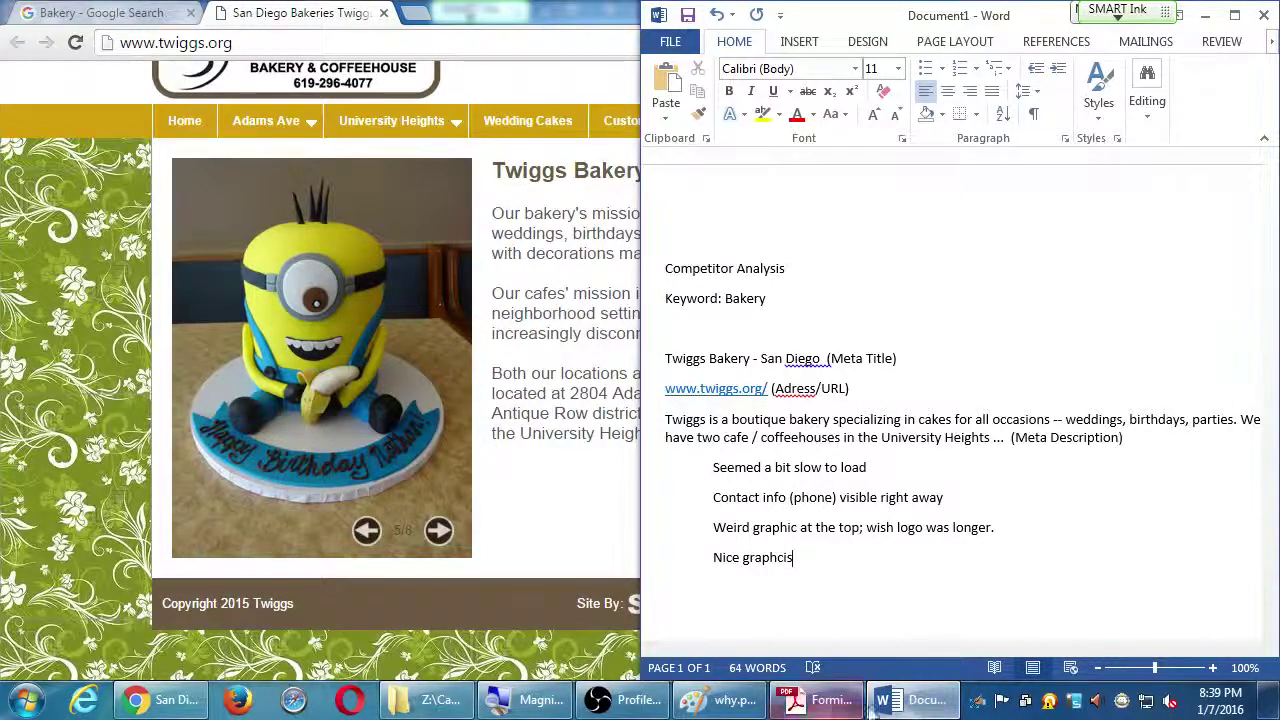
Advance the Twiggs cake slideshow through to its last picture
{"action": "left_click", "coordinate": [441, 533]}
{"action": "left_click", "coordinate": [441, 533]}
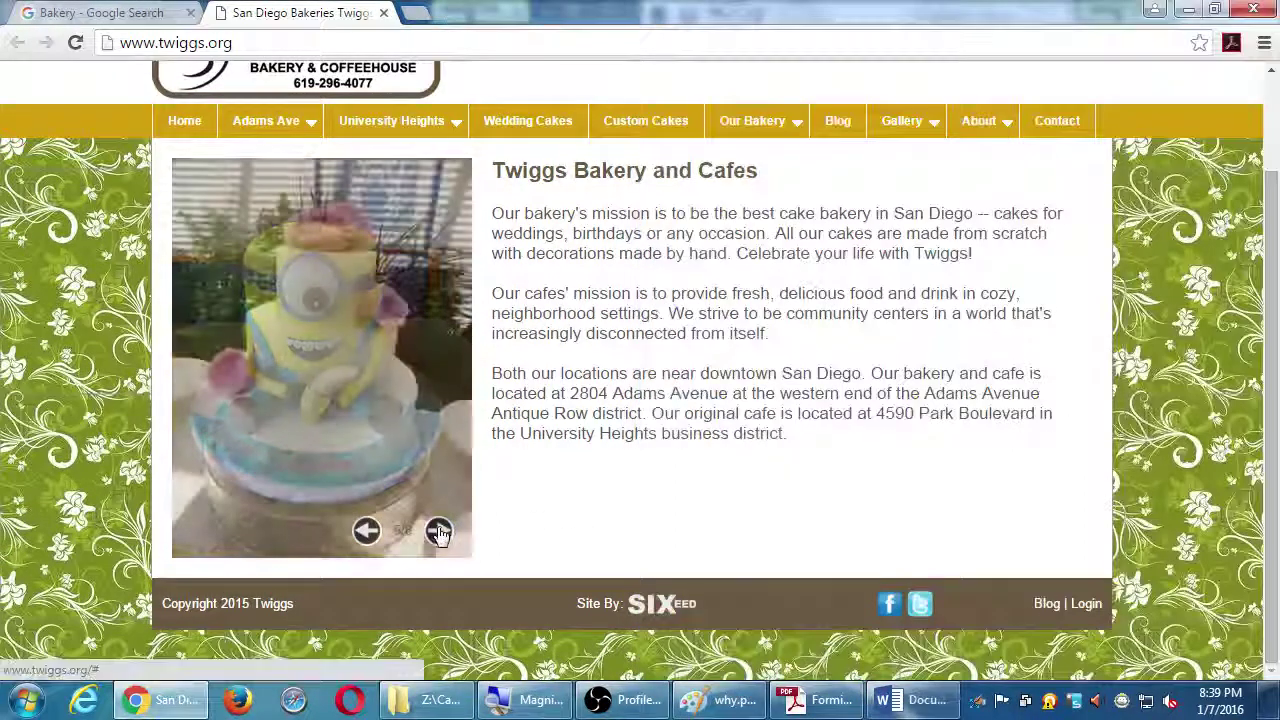
{"action": "left_click", "coordinate": [441, 533]}
{"action": "left_click", "coordinate": [441, 533]}
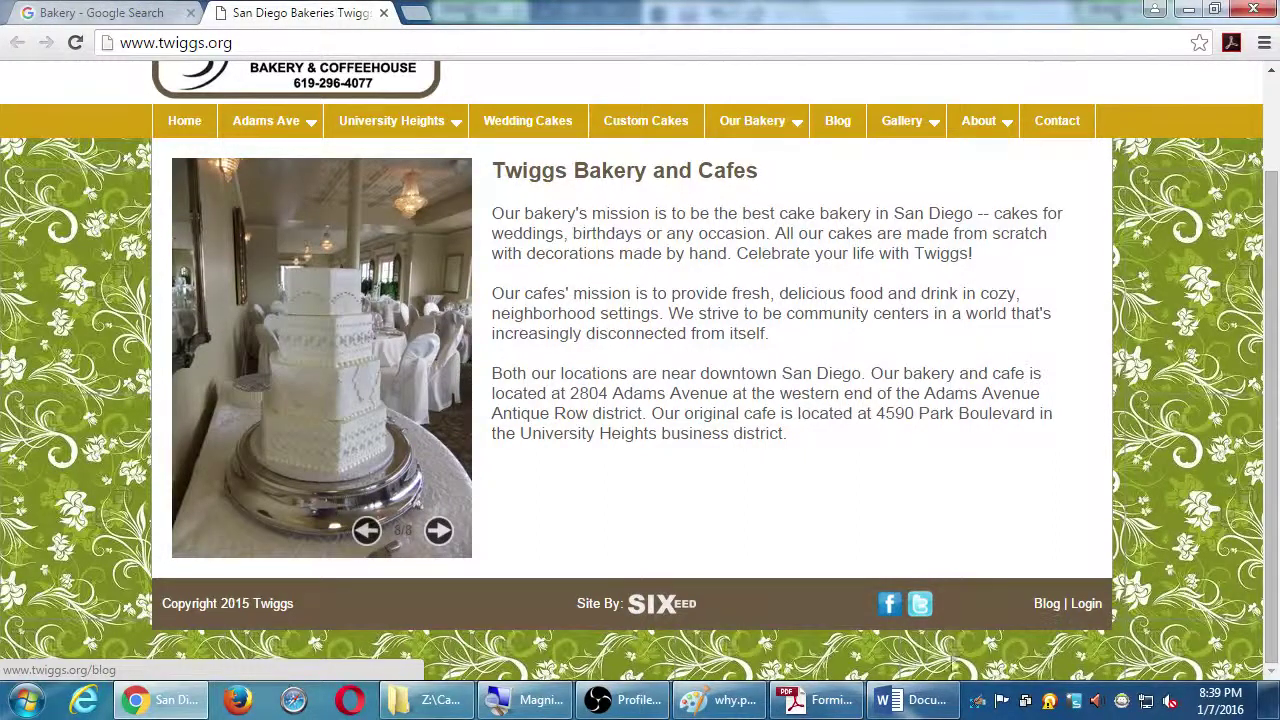
Add the notes 'Uses Social' and 'Uses Blog', then return to the Twiggs website
{"action": "left_click", "coordinate": [890, 700]}
{"action": "key", "text": "Return"}
{"action": "type", "text": "Uses Social"}
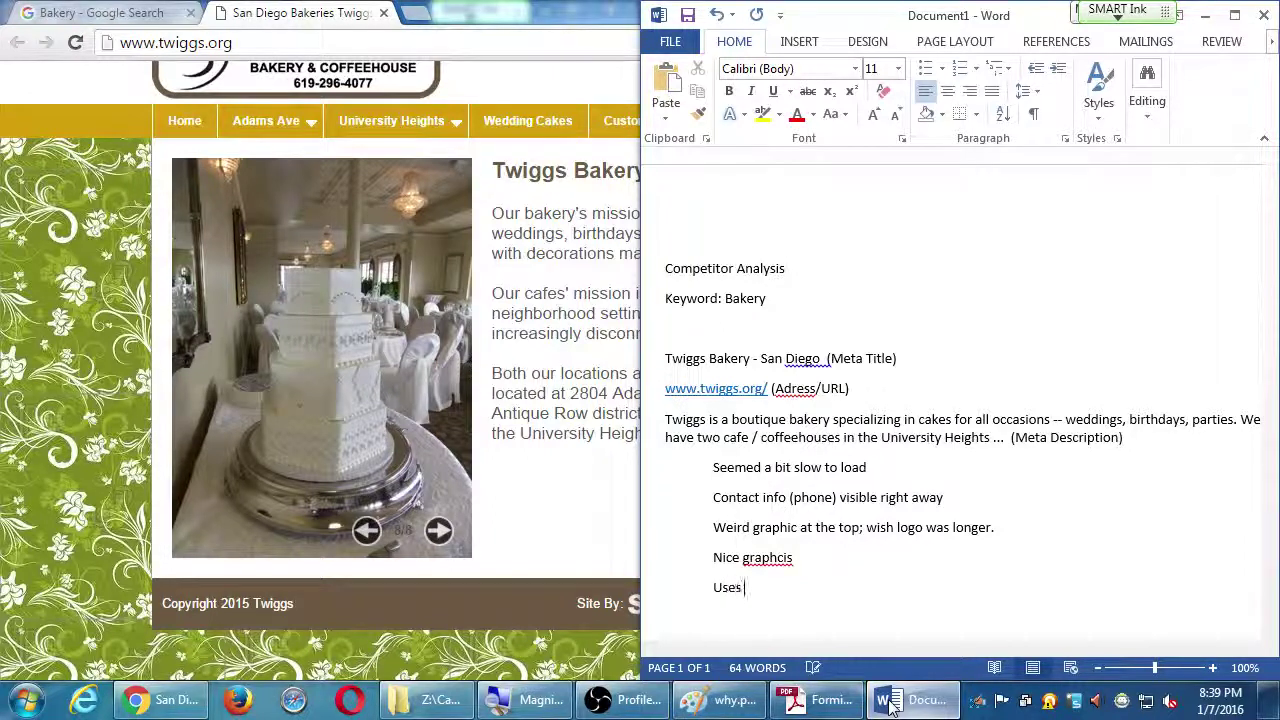
{"action": "key", "text": "Return"}
{"action": "type", "text": "Uses Blog"}
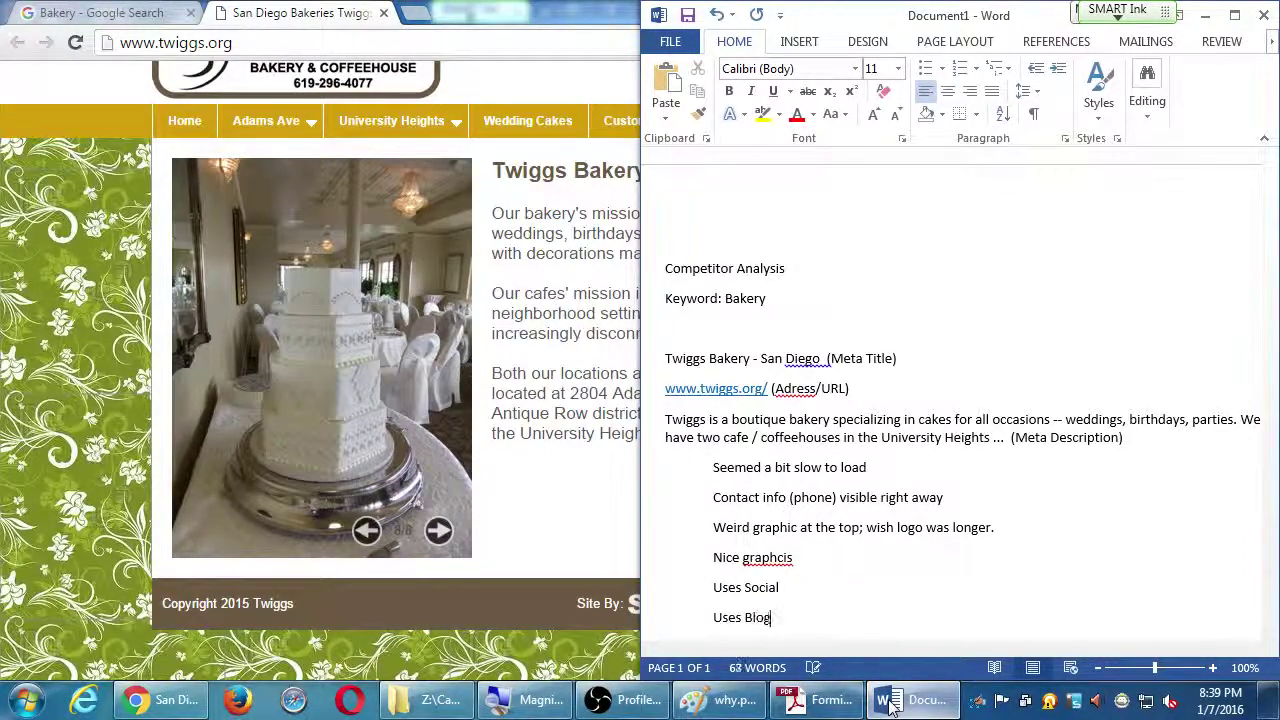
{"action": "key", "text": "Return"}
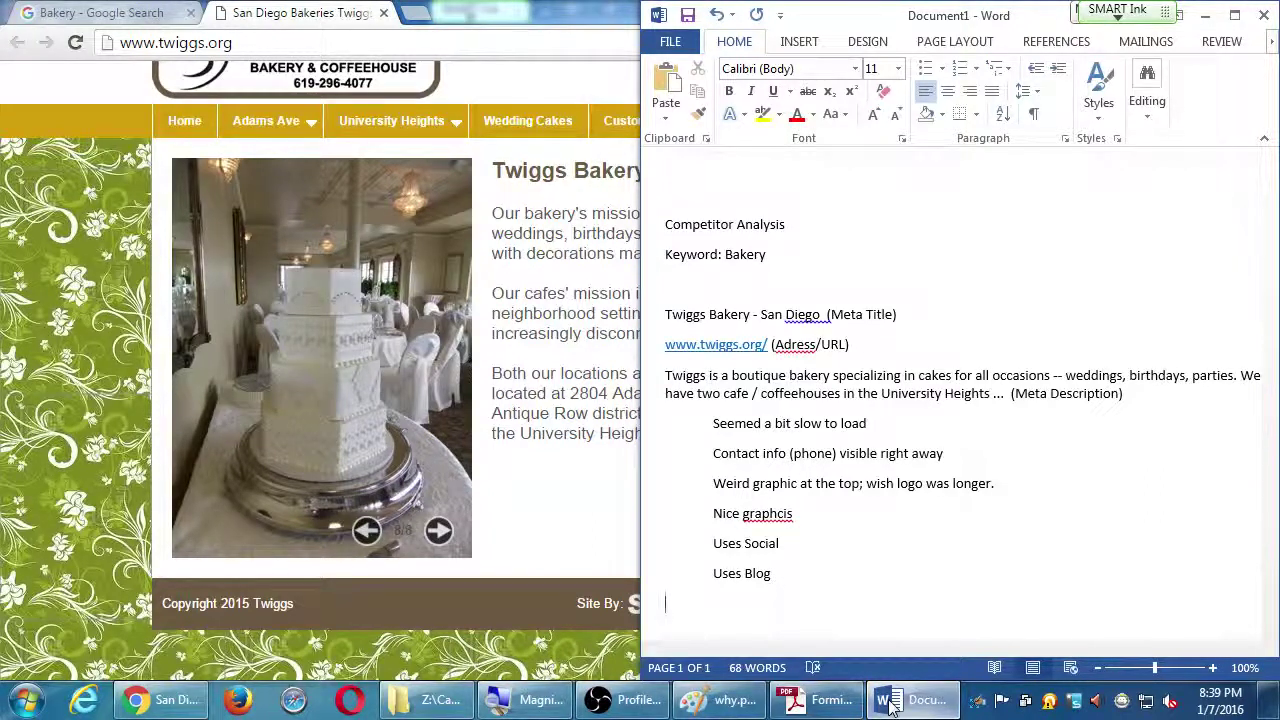
{"action": "left_click", "coordinate": [563, 355]}
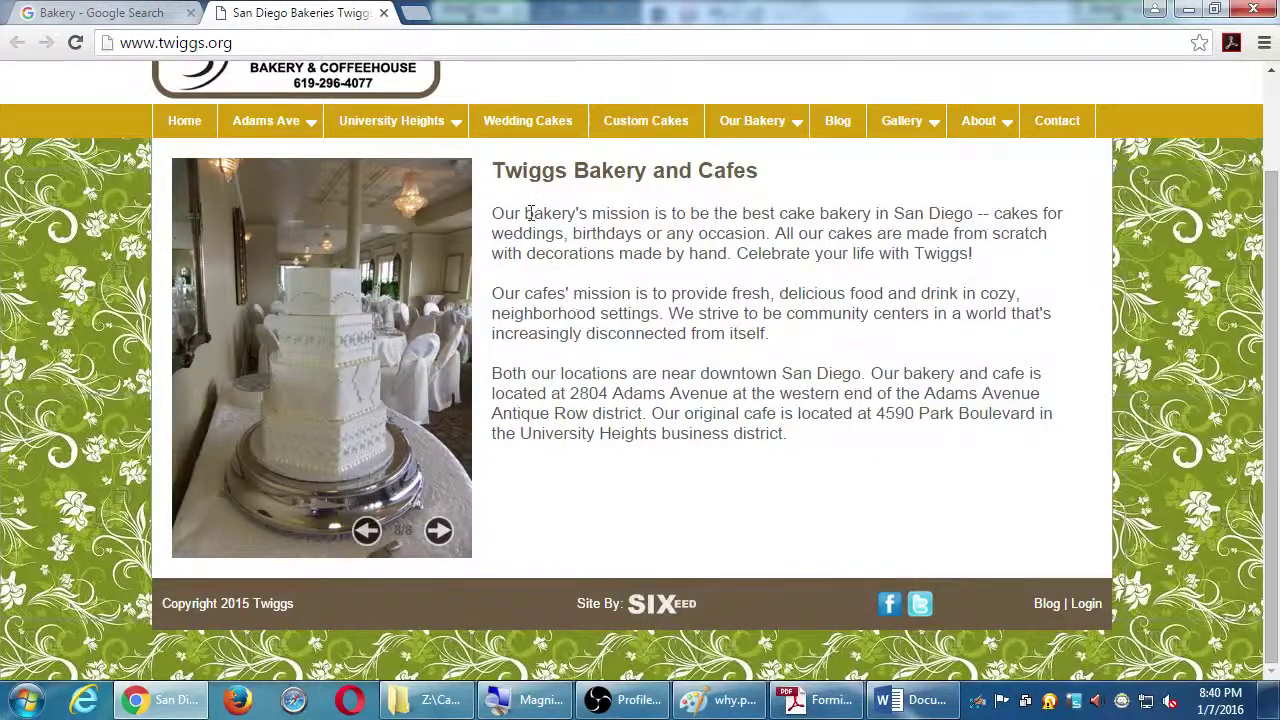
Browse the Twiggs navigation menus, ending on the Gallery dropdown of cake categories
{"action": "mouse_move", "coordinate": [287, 134]}
{"action": "mouse_move", "coordinate": [345, 128]}
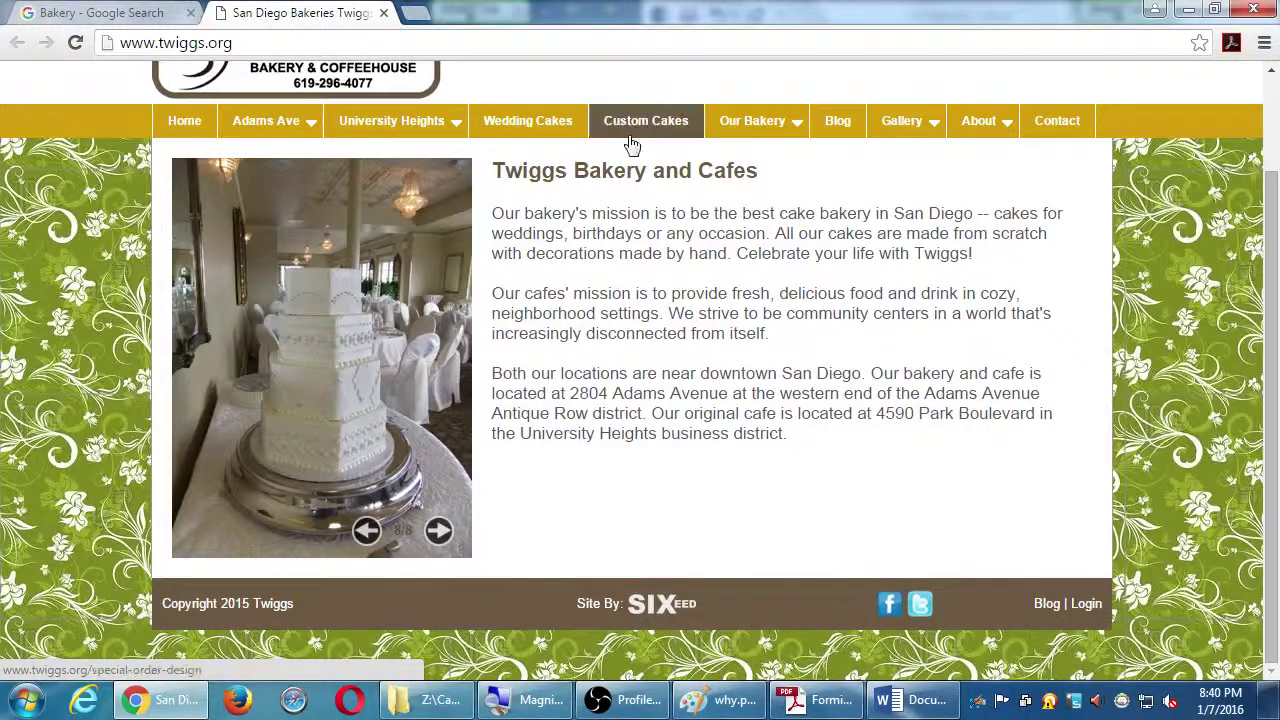
{"action": "mouse_move", "coordinate": [760, 140]}
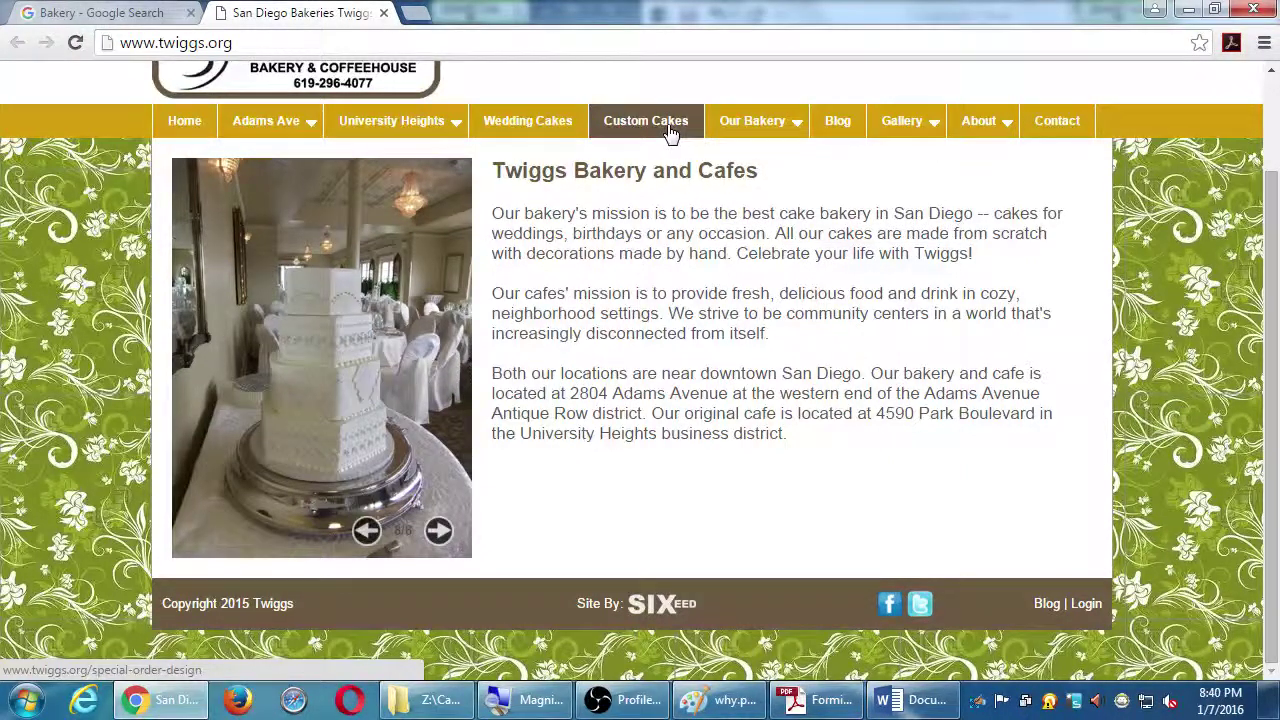
{"action": "mouse_move", "coordinate": [905, 138]}
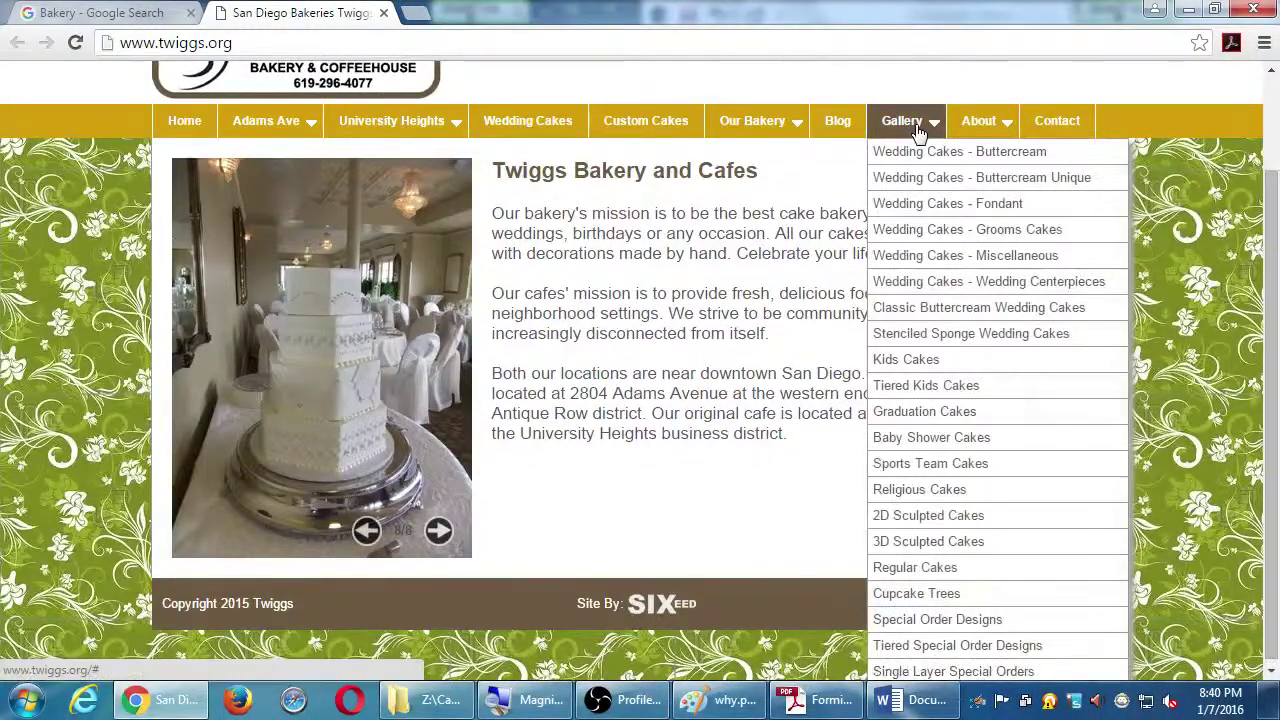
Open the 3D Sculpted Cakes gallery and view the purse, white car and two-mice cakes enlarged
{"action": "left_click", "coordinate": [970, 549]}
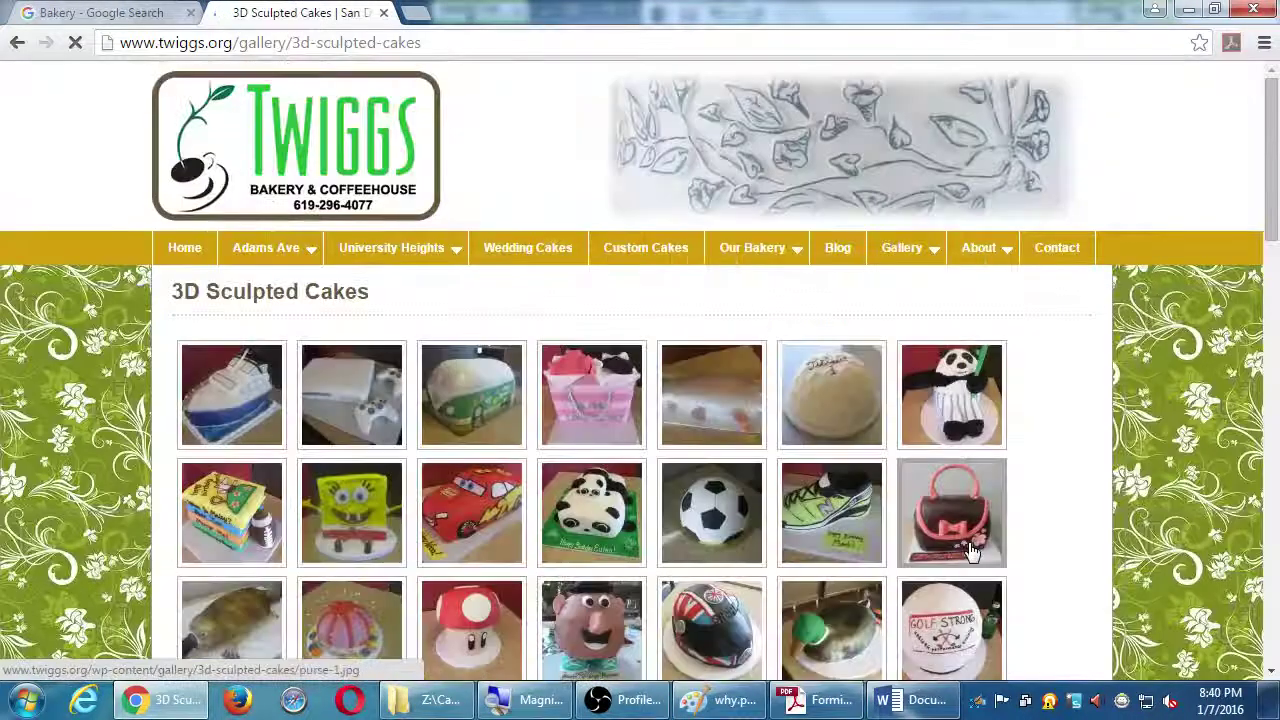
{"action": "left_click", "coordinate": [963, 516]}
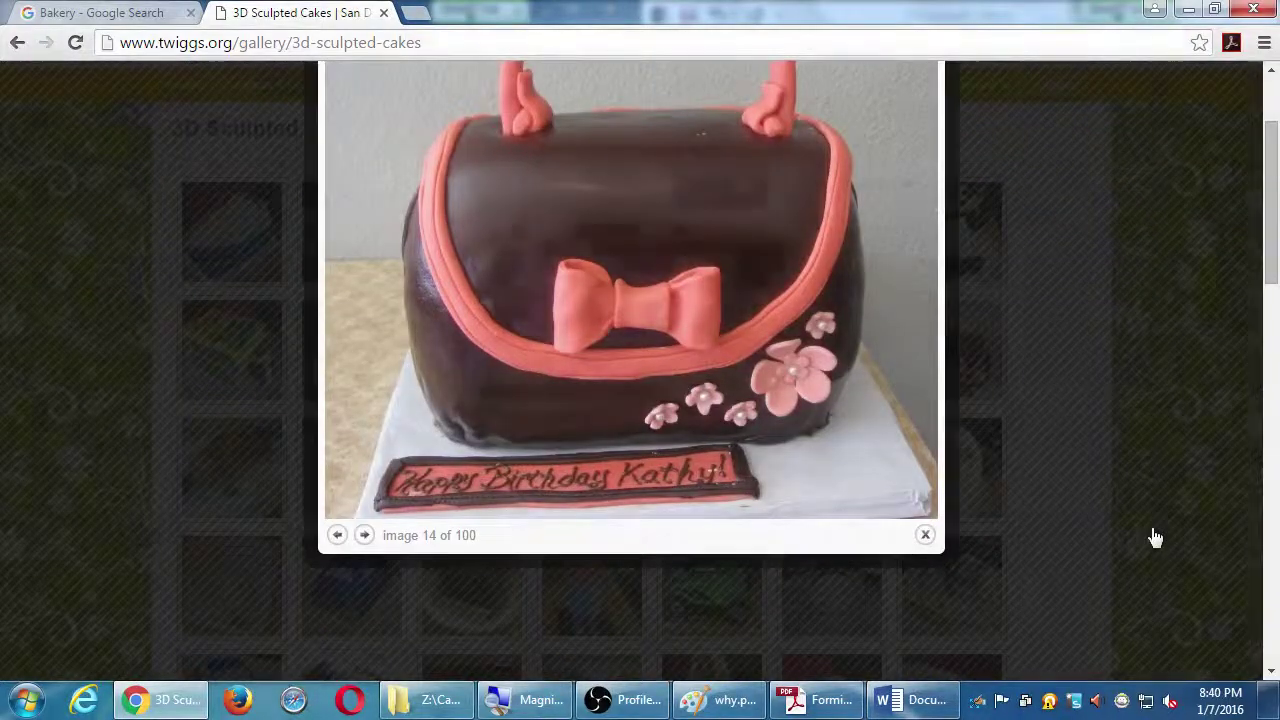
{"action": "left_click", "coordinate": [1152, 534]}
{"action": "scroll", "coordinate": [1050, 535], "scroll_direction": "down", "scroll_amount": 4}
{"action": "left_click", "coordinate": [594, 440]}
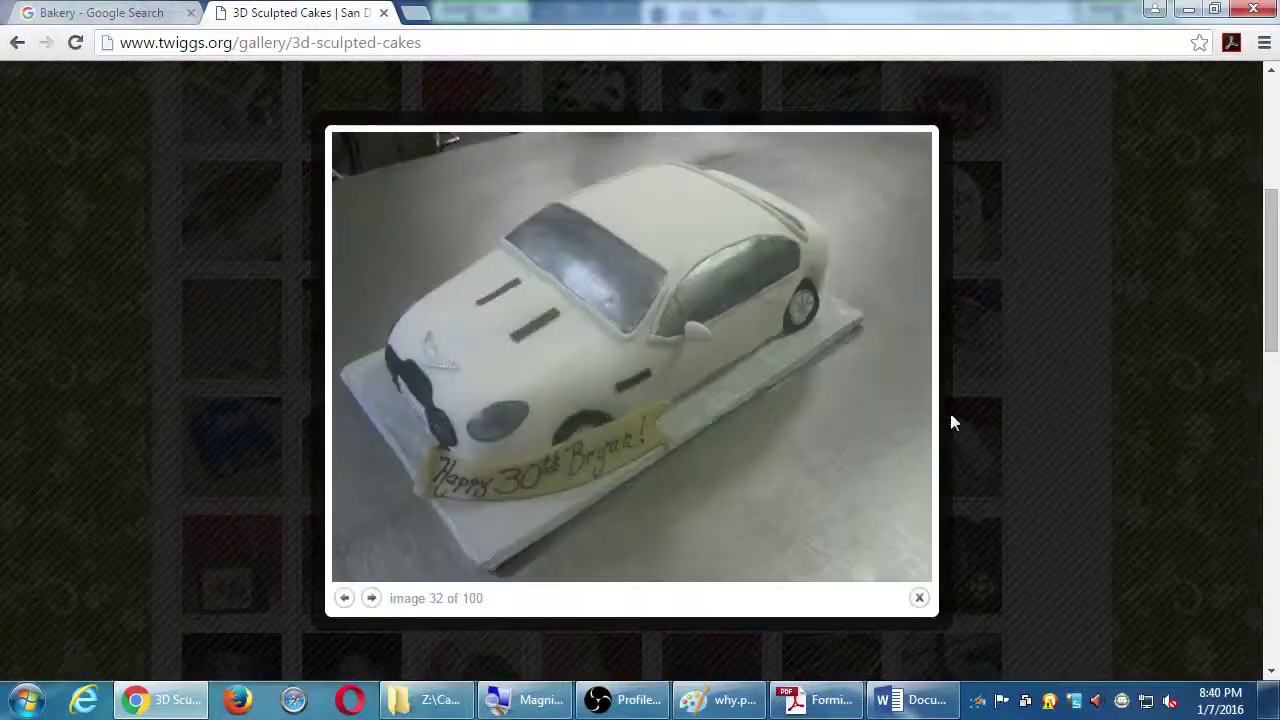
{"action": "left_click", "coordinate": [1078, 377]}
{"action": "left_click", "coordinate": [950, 352]}
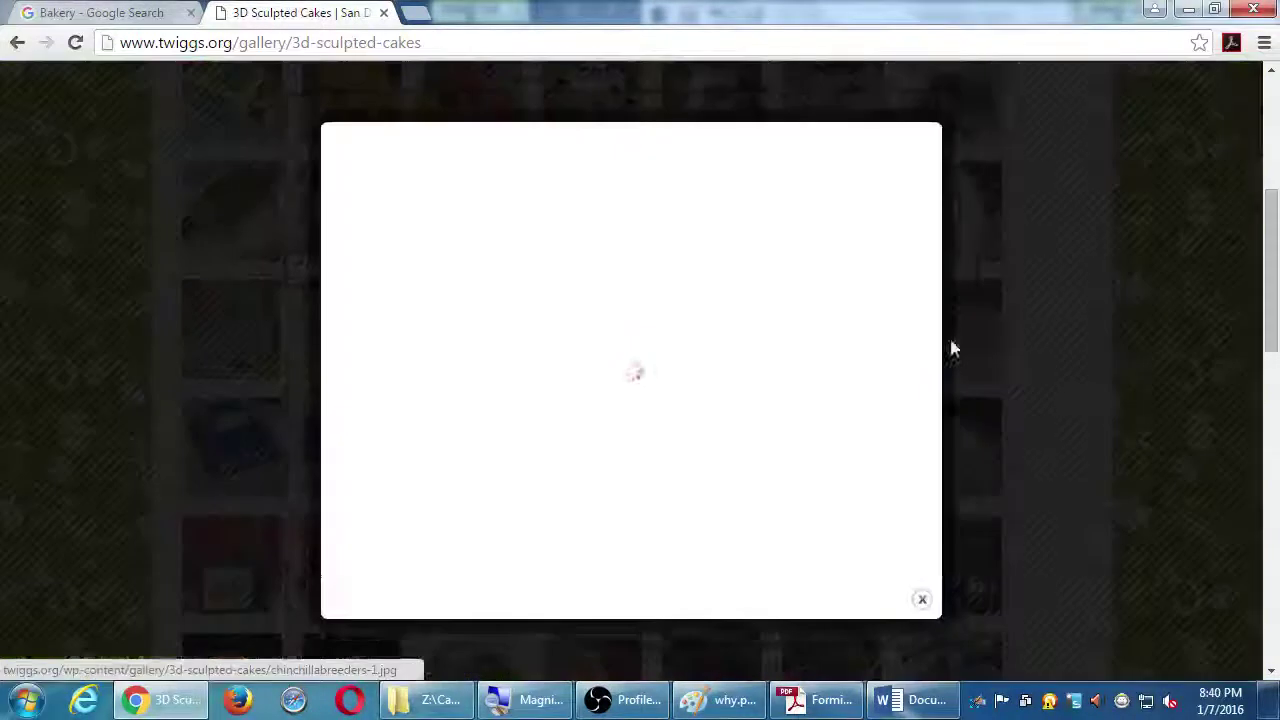
{"action": "left_click", "coordinate": [1060, 377]}
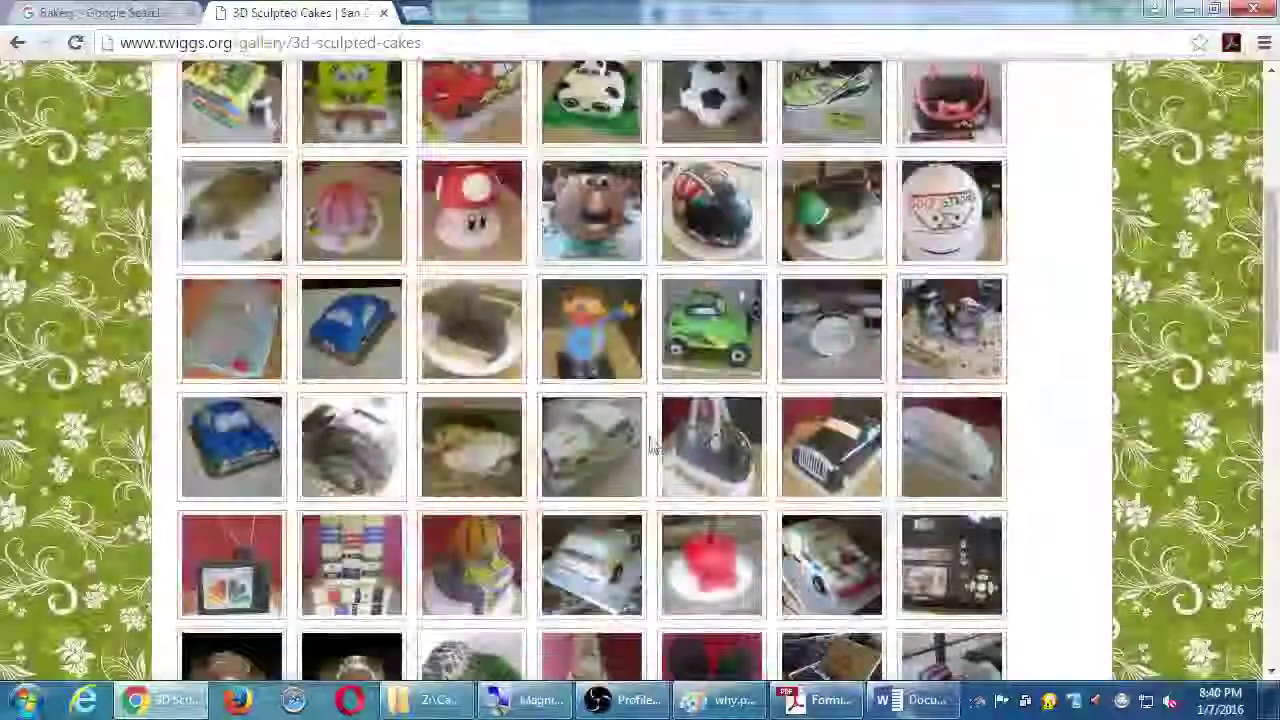
{"action": "left_click", "coordinate": [680, 437]}
{"action": "left_click", "coordinate": [1094, 409]}
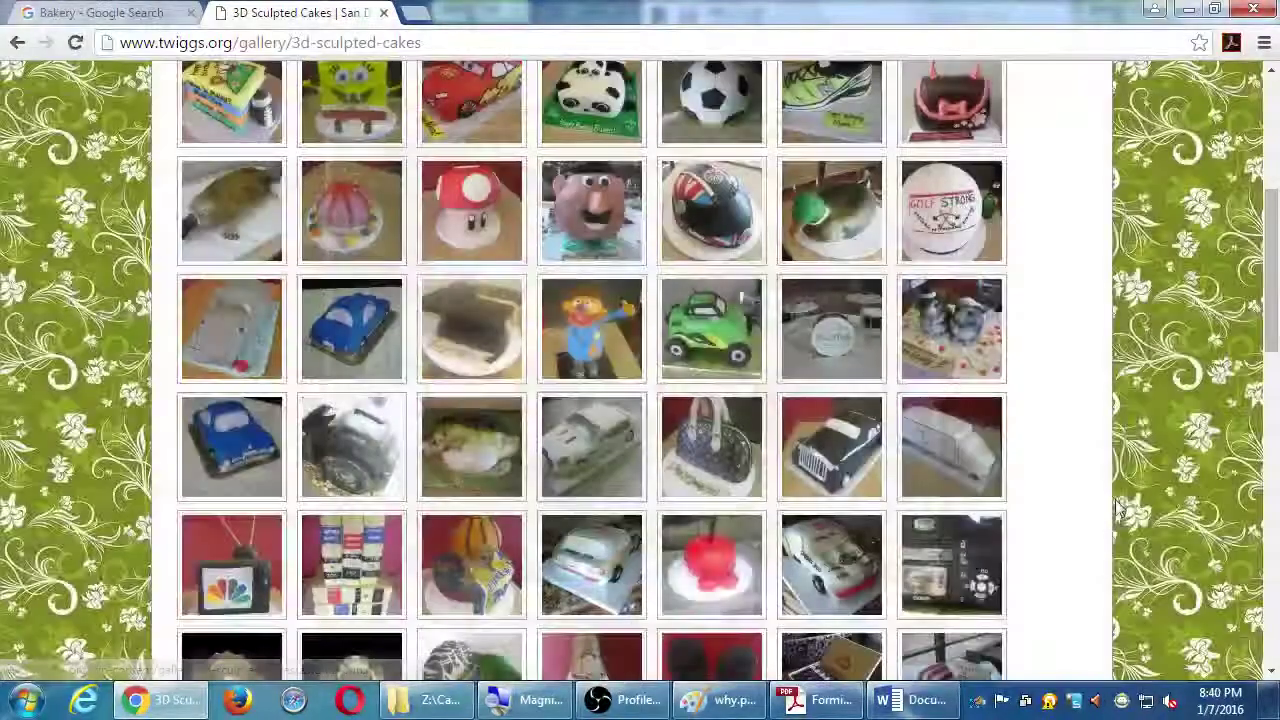
{"action": "left_click", "coordinate": [554, 469]}
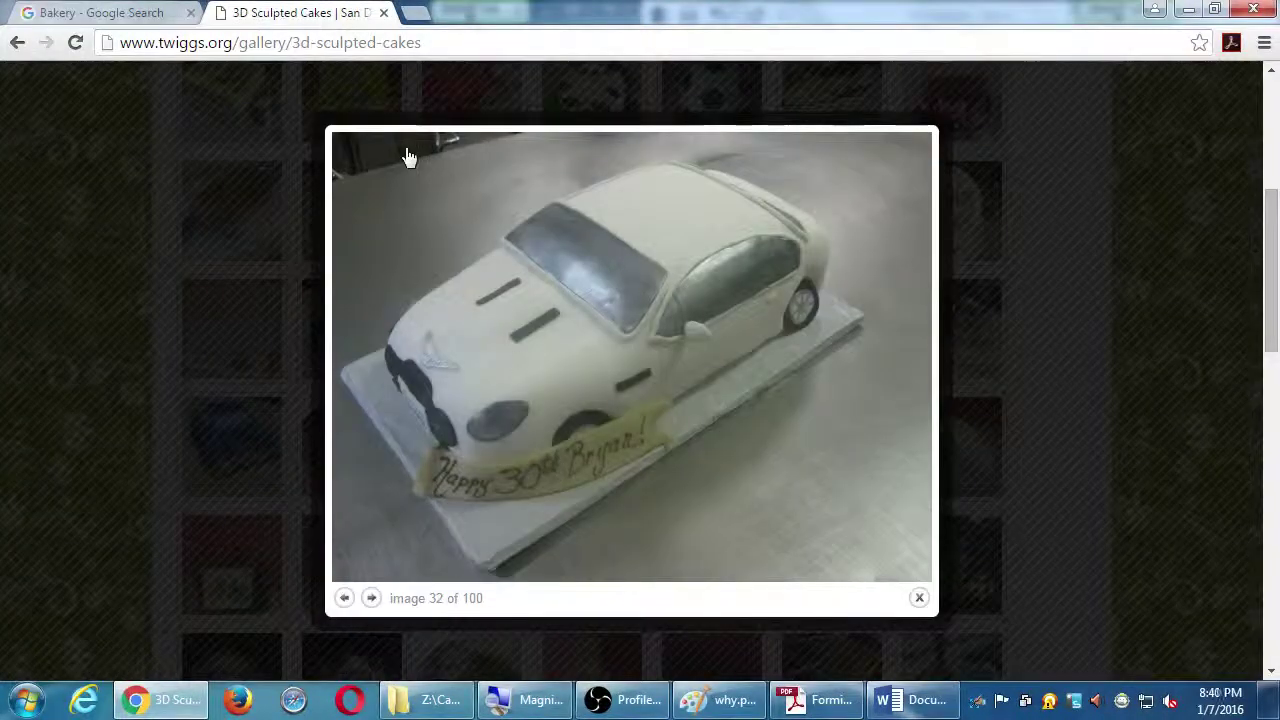
{"action": "left_click", "coordinate": [1096, 313]}
View the Game Boy, Service Elevator and jet cakes enlarged, then return to the Bakery search results
{"action": "scroll", "coordinate": [1100, 320], "scroll_direction": "down", "scroll_amount": 10}
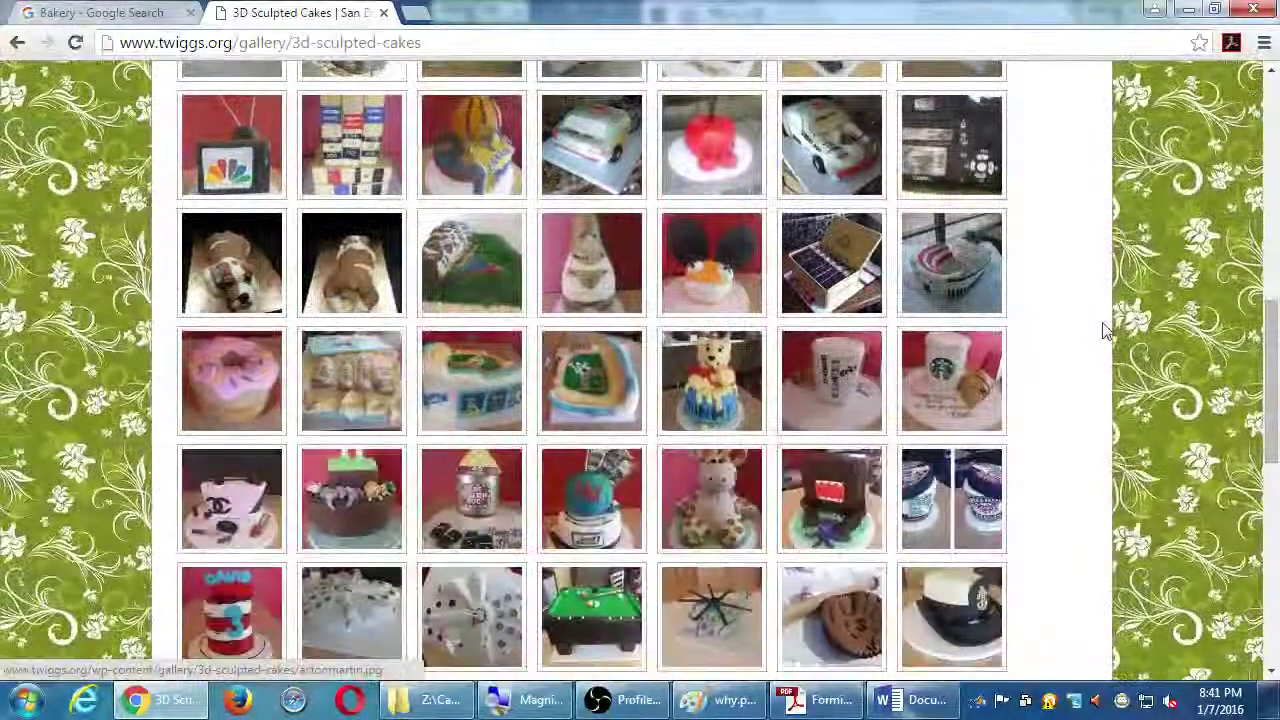
{"action": "scroll", "coordinate": [1105, 330], "scroll_direction": "down", "scroll_amount": 3}
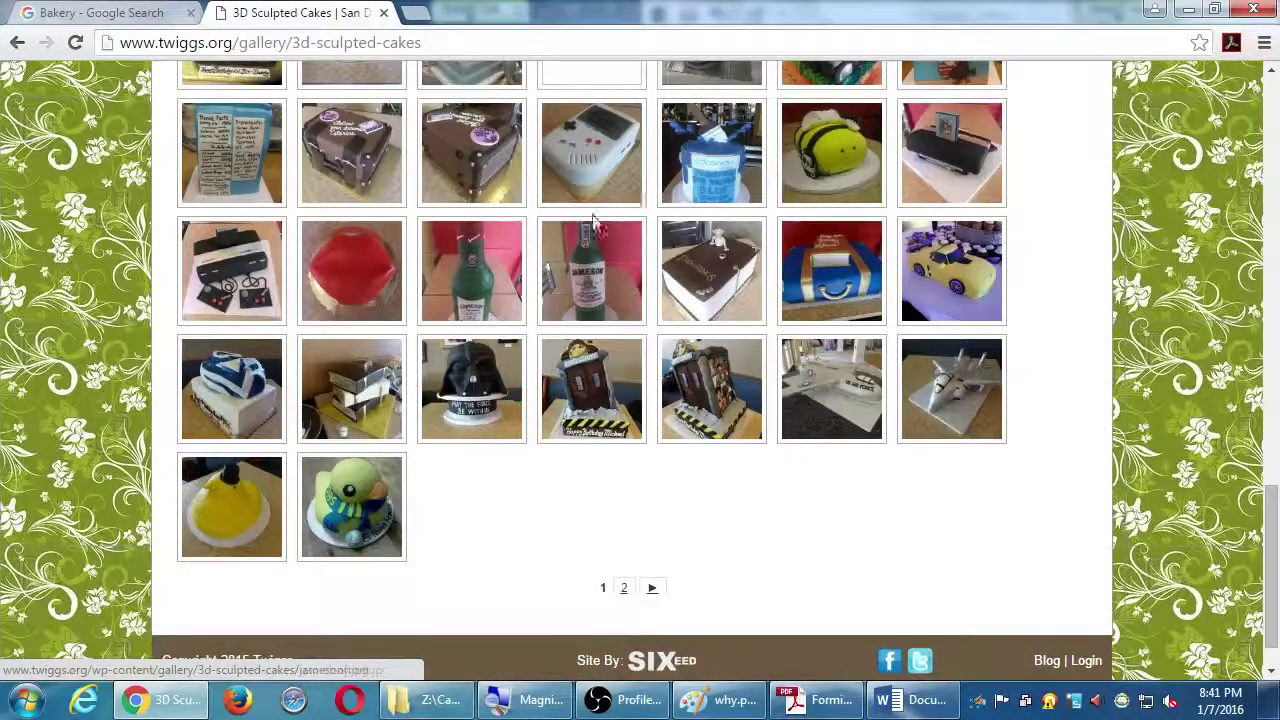
{"action": "left_click", "coordinate": [591, 160]}
{"action": "left_click", "coordinate": [1140, 471]}
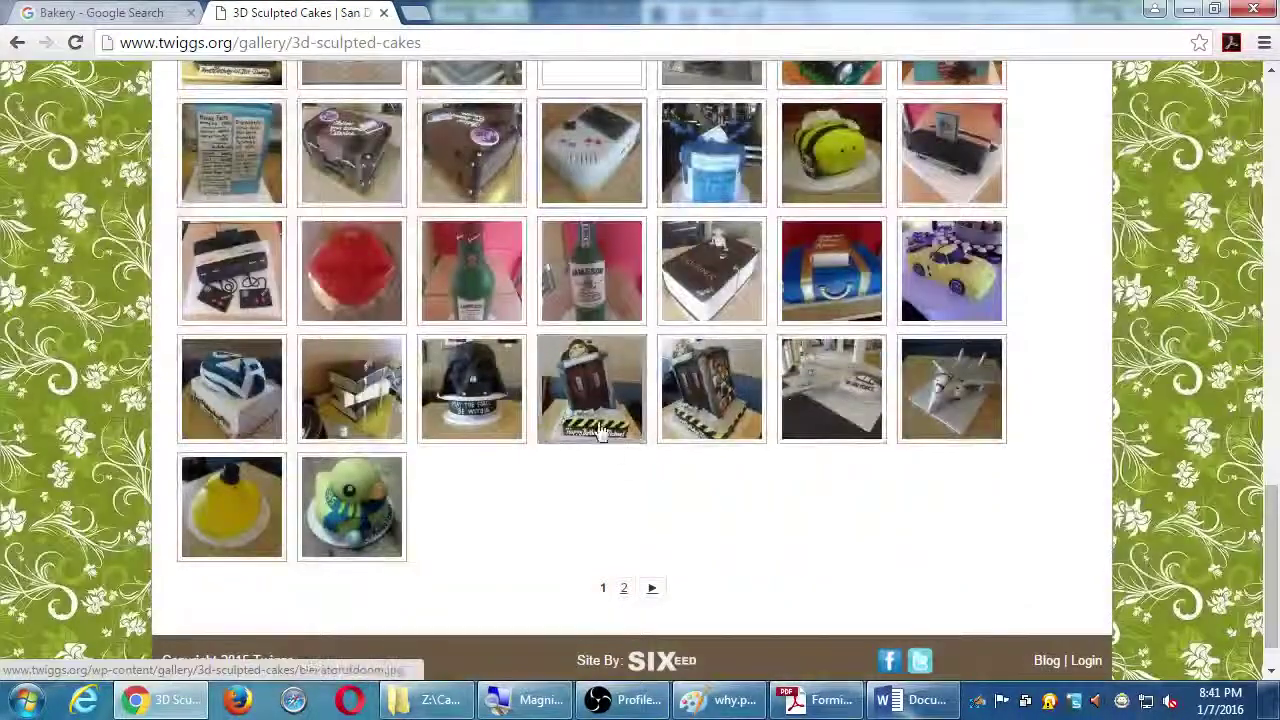
{"action": "left_click", "coordinate": [598, 412]}
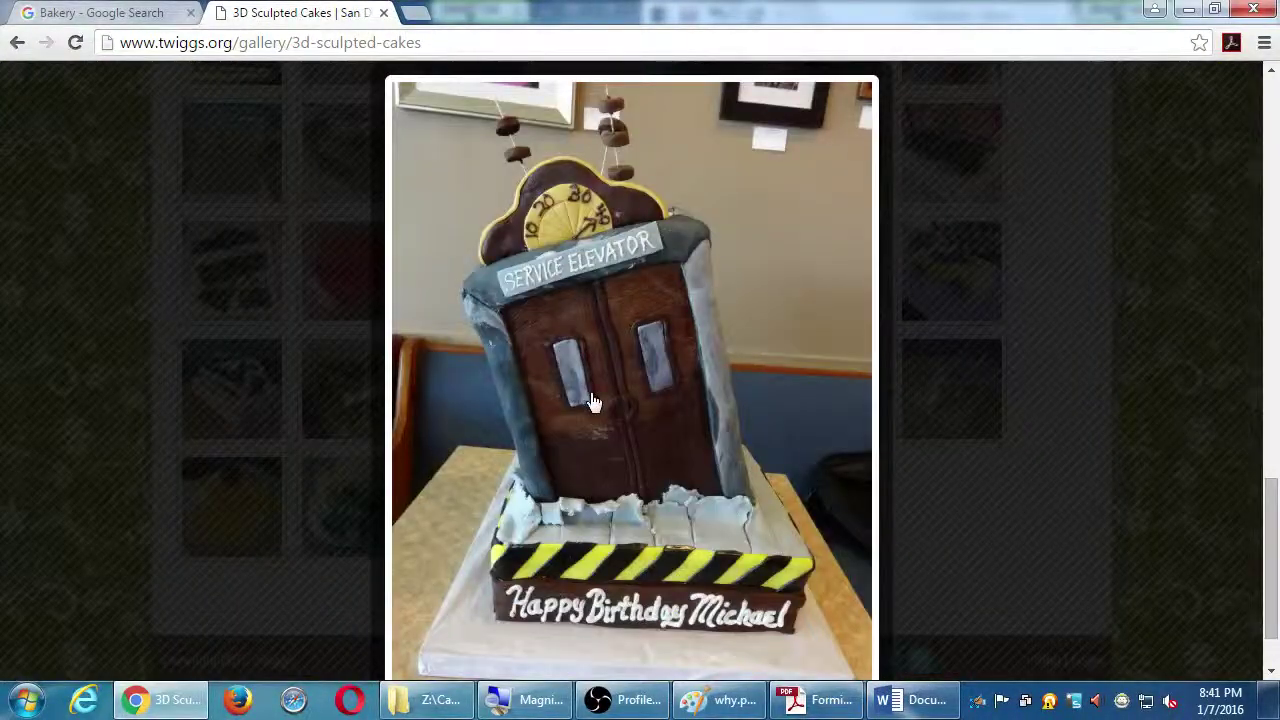
{"action": "left_click", "coordinate": [589, 401]}
{"action": "left_click", "coordinate": [1146, 345]}
{"action": "left_click", "coordinate": [973, 397]}
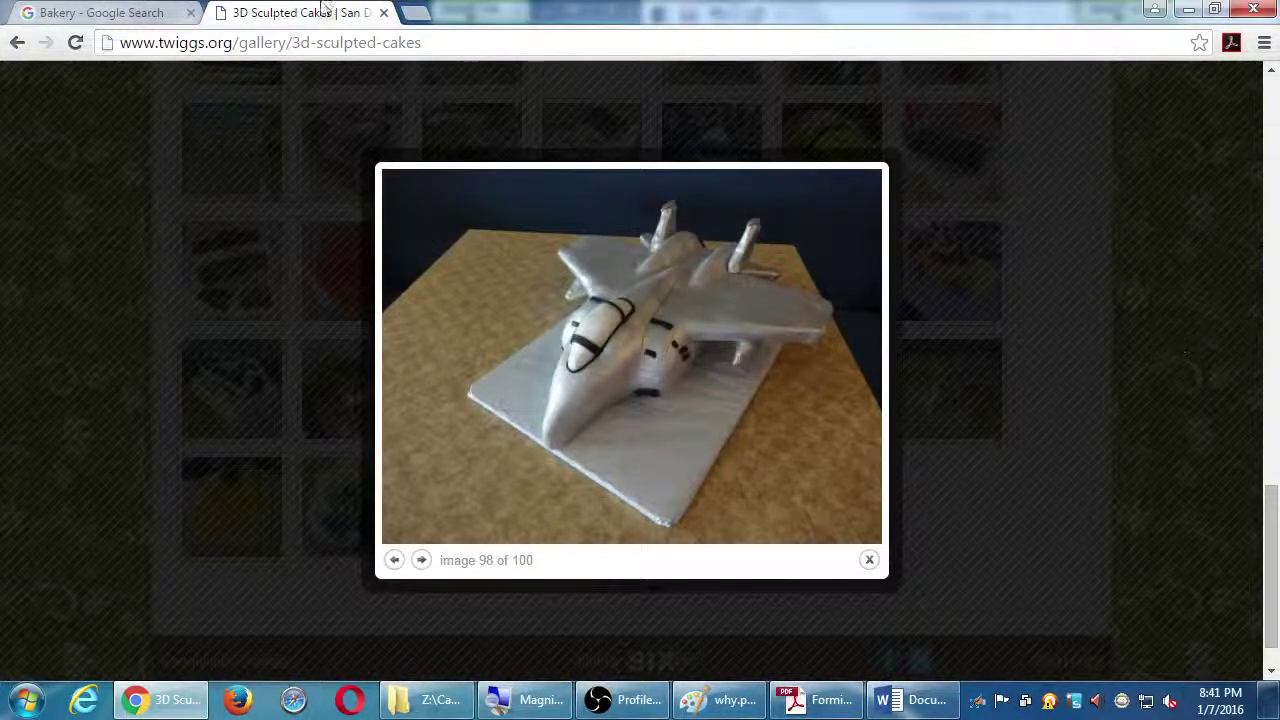
{"action": "left_click", "coordinate": [72, 12]}
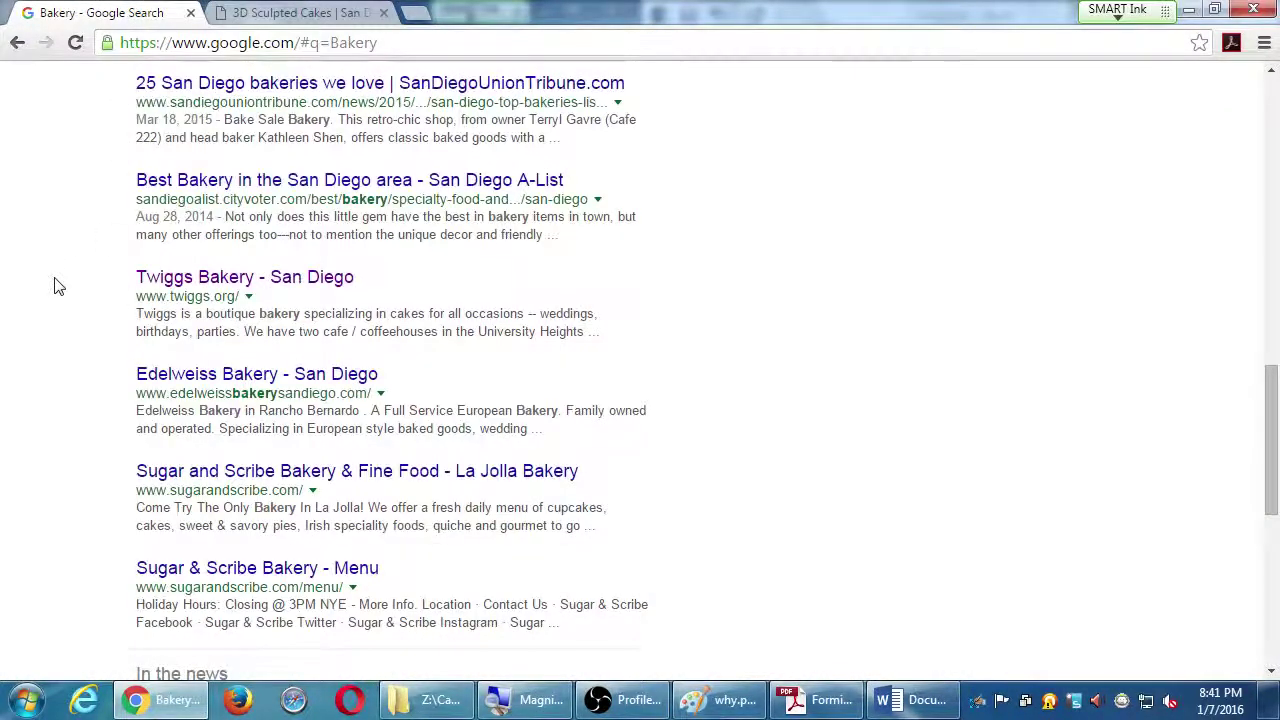
Scroll the Bakery results up until the Twiggs, Edelweiss and Sugar and Scribe Yelp listings show
{"action": "scroll", "coordinate": [57, 287], "scroll_direction": "up", "scroll_amount": 3}
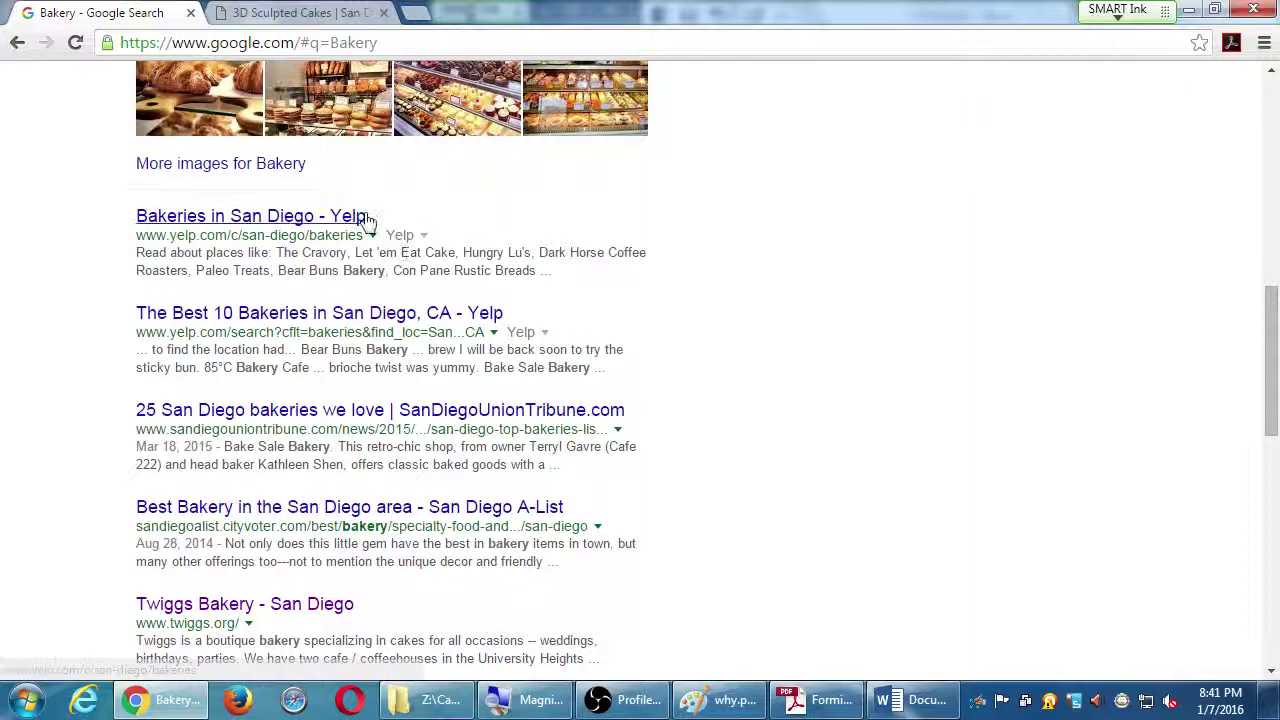
Below the Twiggs notes in Word, type 'Side note: Yelp (veview sites) is helpfu'
{"action": "left_click", "coordinate": [888, 699]}
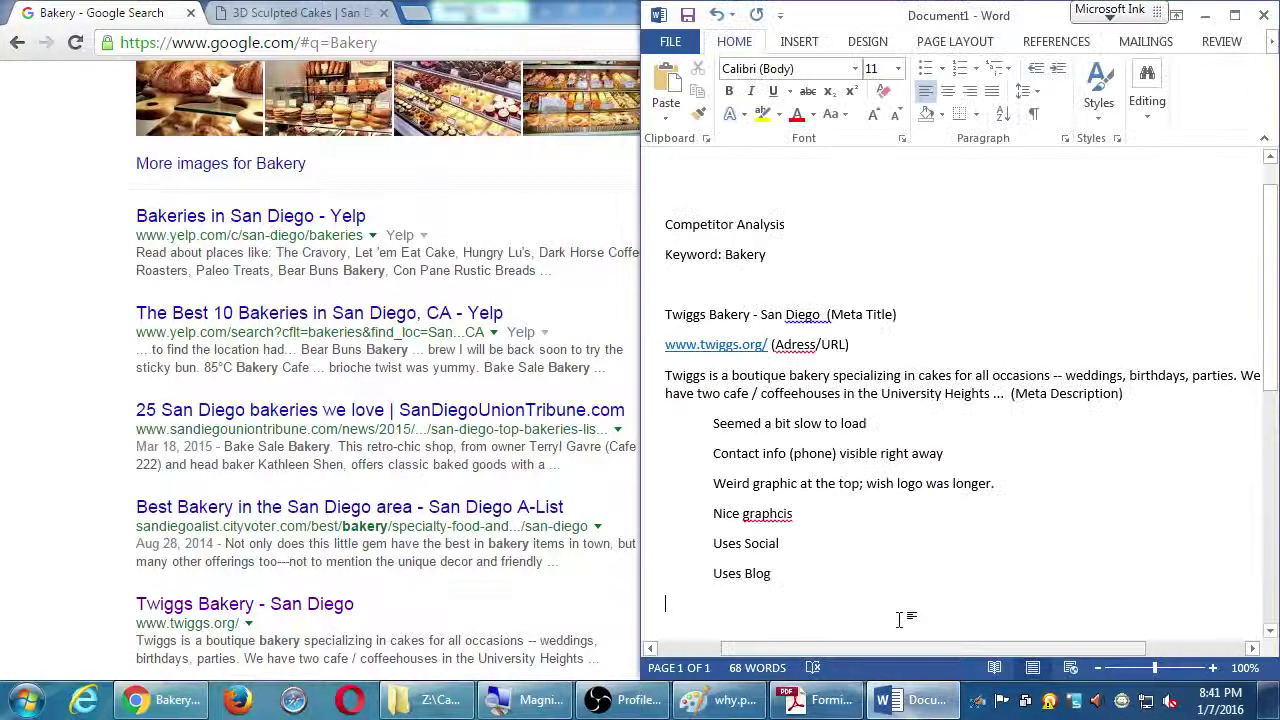
{"action": "key", "text": "Return"}
{"action": "key", "text": "Return"}
{"action": "key", "text": "Return"}
{"action": "key", "text": "Return"}
{"action": "key", "text": "Return"}
{"action": "key", "text": "Return"}
{"action": "key", "text": "Return"}
{"action": "key", "text": "Return"}
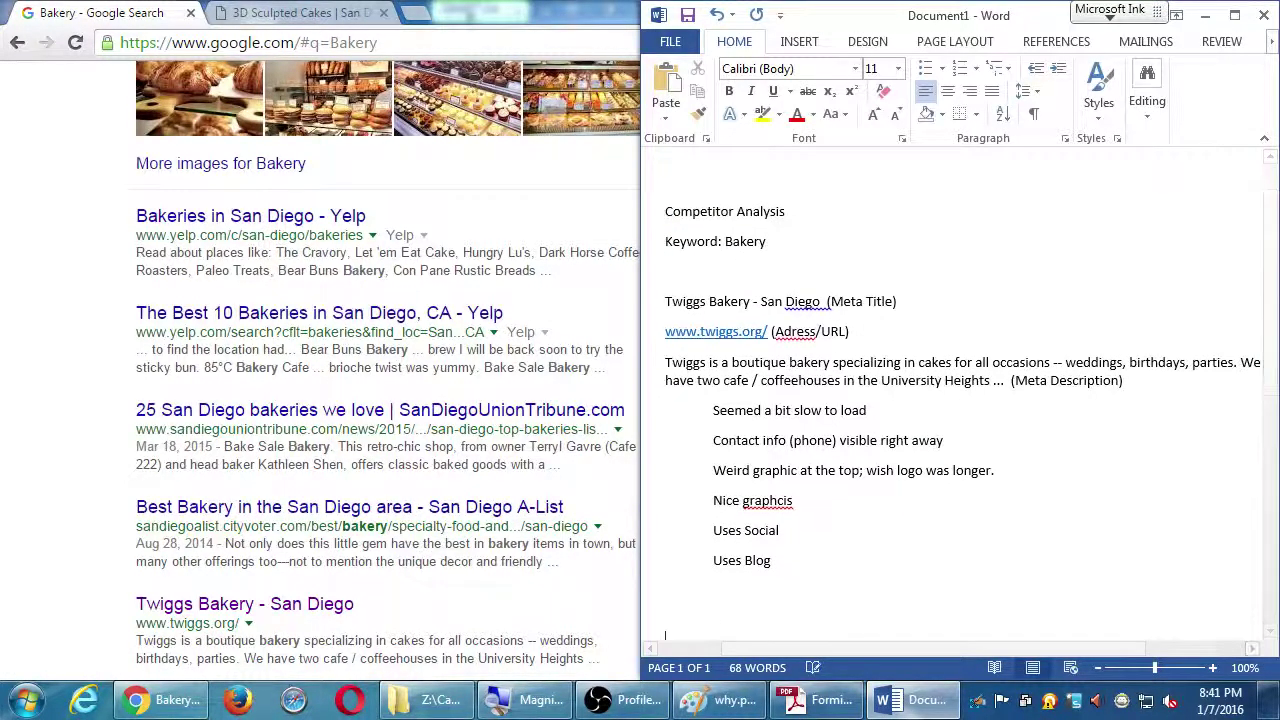
{"action": "type", "text": "Side note: Yelp (v"}
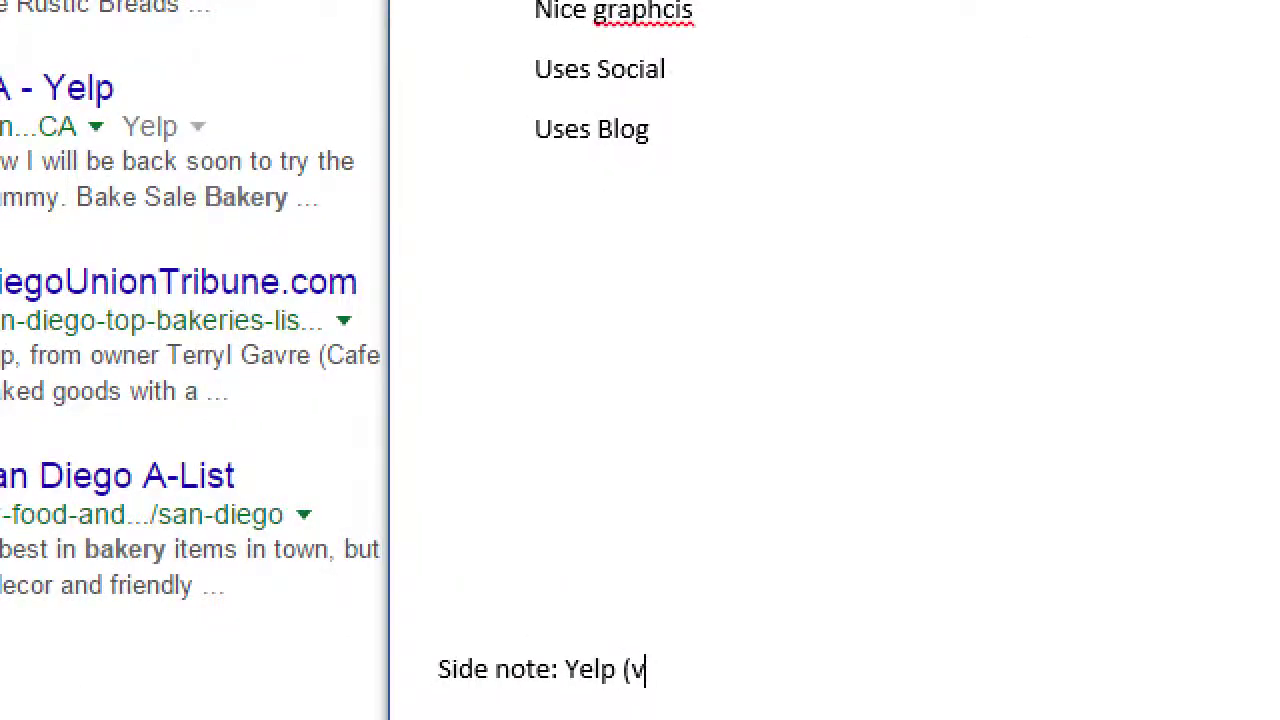
{"action": "key", "text": "BackSpace"}
{"action": "type", "text": "review sites"}
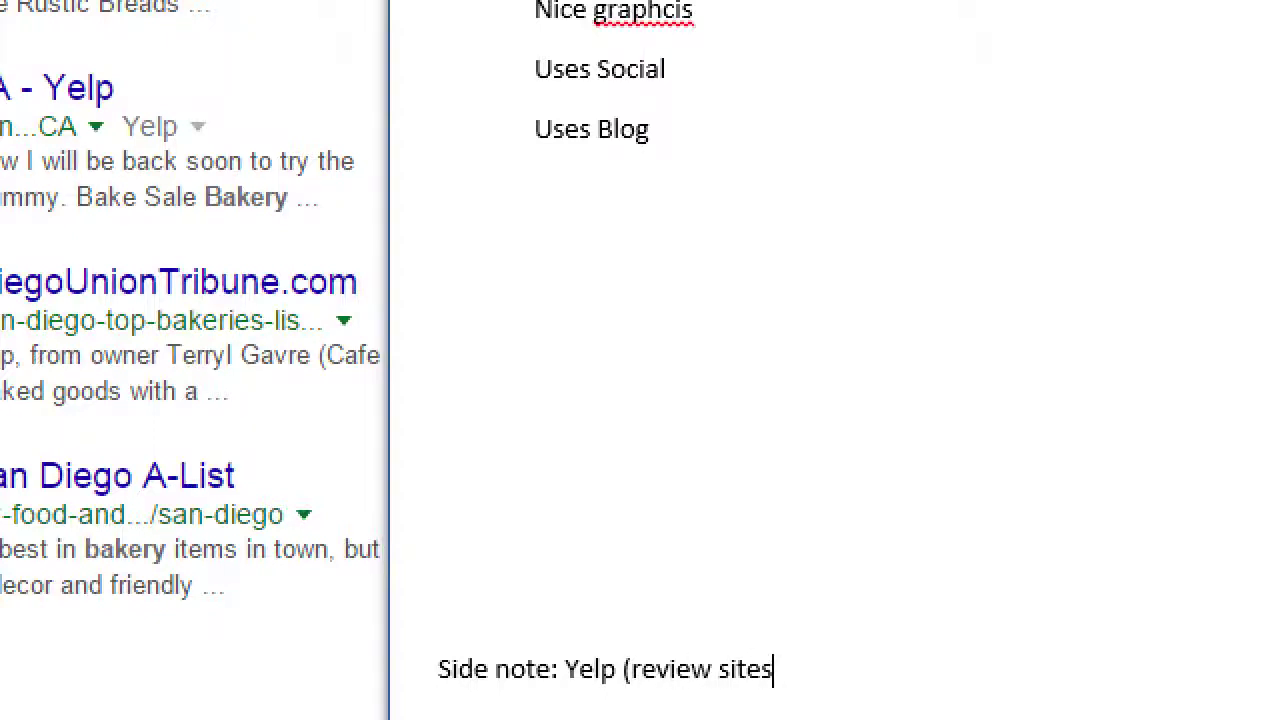
{"action": "type", "text": ") is helpful"}
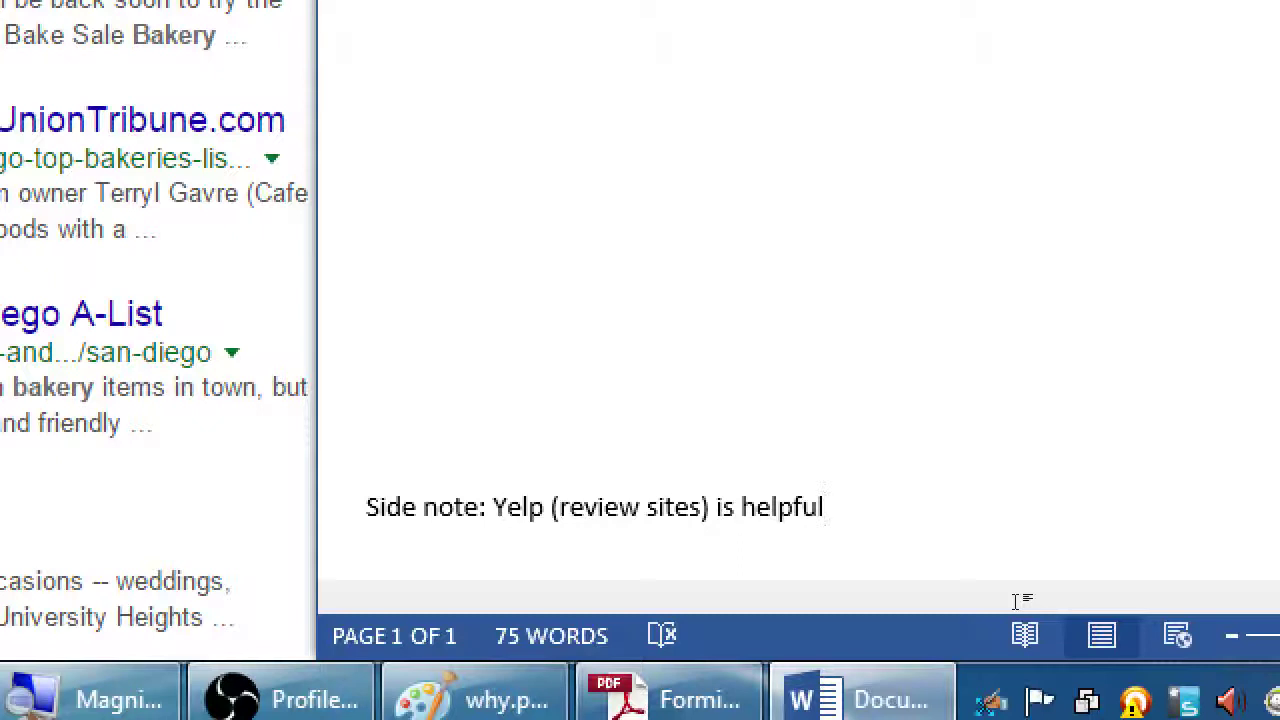
Add an indented 'Google Reviews' line under the side note
{"action": "key", "text": "Return"}
{"action": "key", "text": "Tab"}
{"action": "type", "text": "Google RE"}
{"action": "key", "text": "BackSpace"}
{"action": "type", "text": "eviews"}
{"action": "scroll", "coordinate": [1177, 418], "scroll_direction": "up", "scroll_amount": 1}
{"action": "scroll", "coordinate": [1044, 517], "scroll_direction": "down", "scroll_amount": 3}
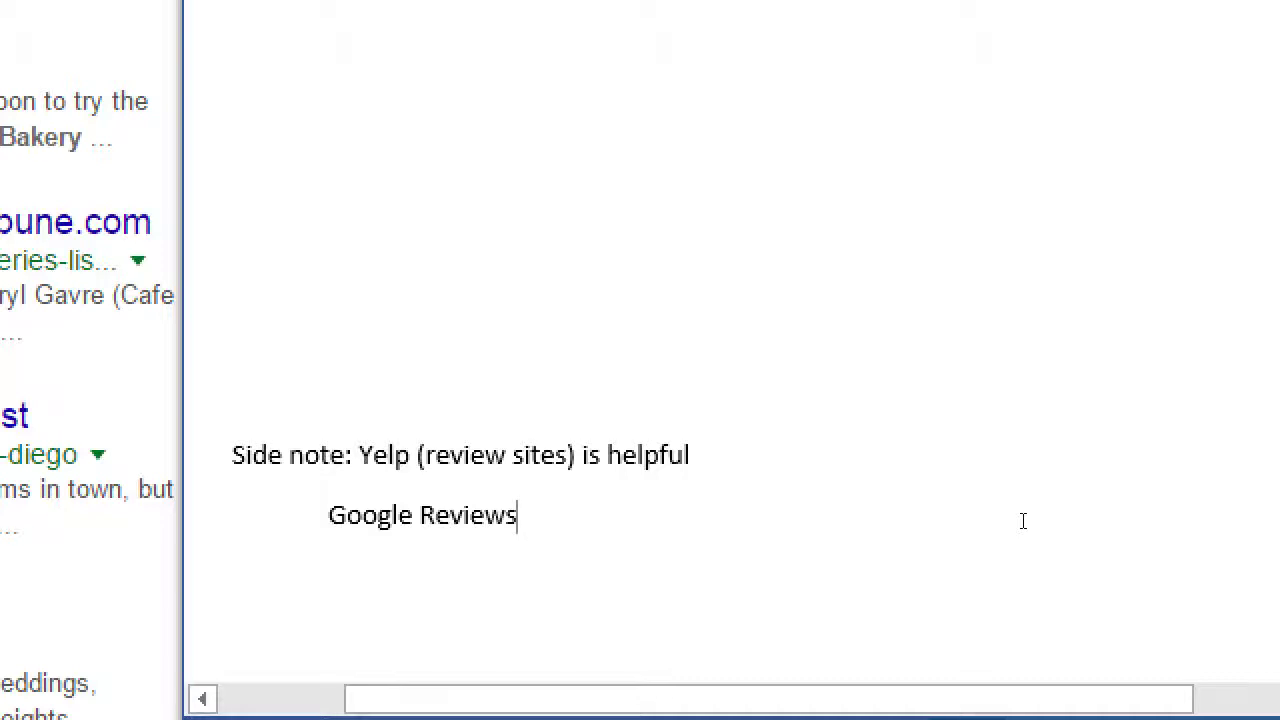
Add indented lines for Angie's List, Kudzu.com and TripAdvisor.com below Google Reviews
{"action": "key", "text": "Return"}
{"action": "key", "text": "Tab"}
{"action": "type", "text": "Angie's Lis"}
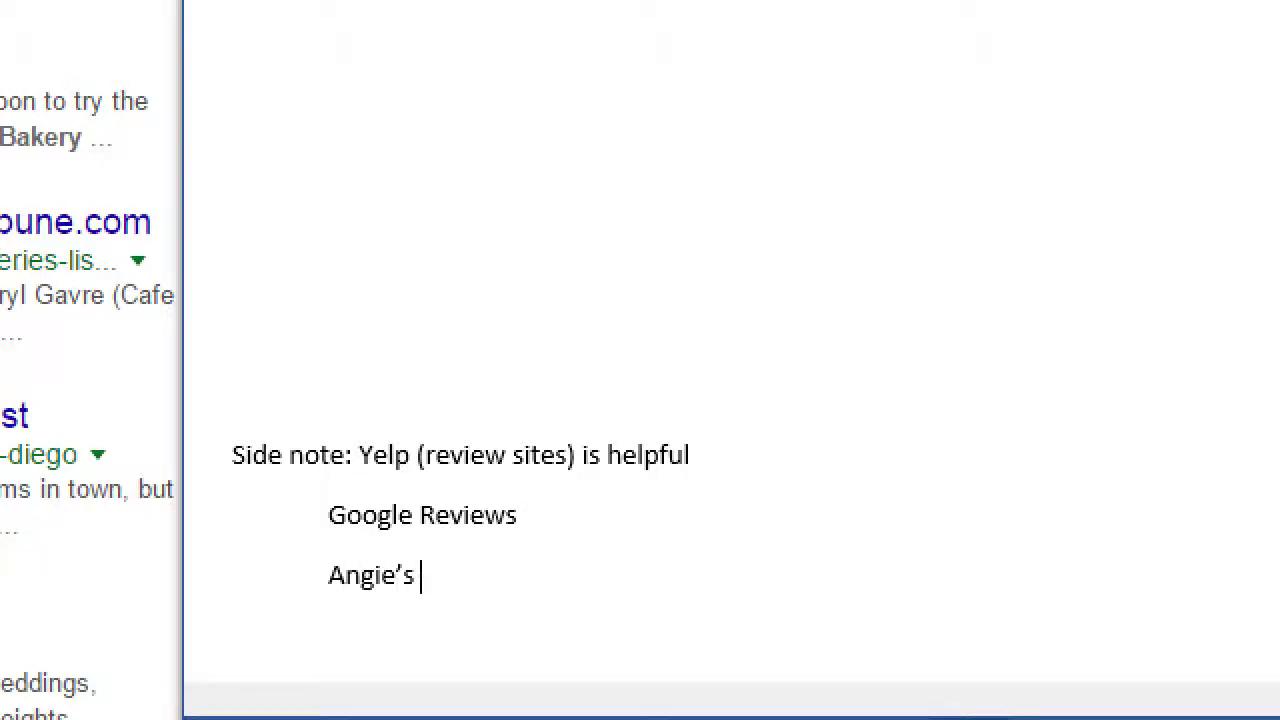
{"action": "type", "text": "t"}
{"action": "key", "text": "Return"}
{"action": "key", "text": "Tab"}
{"action": "type", "text": "Kudz"}
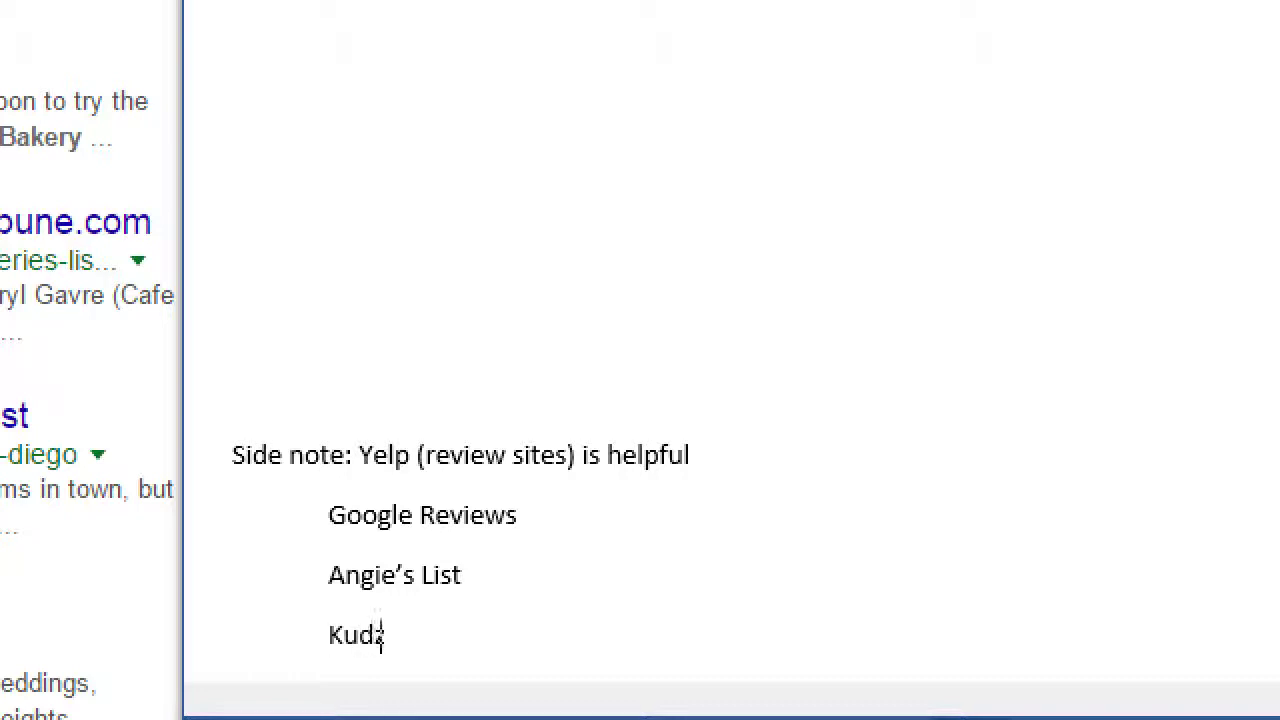
{"action": "type", "text": "u.com"}
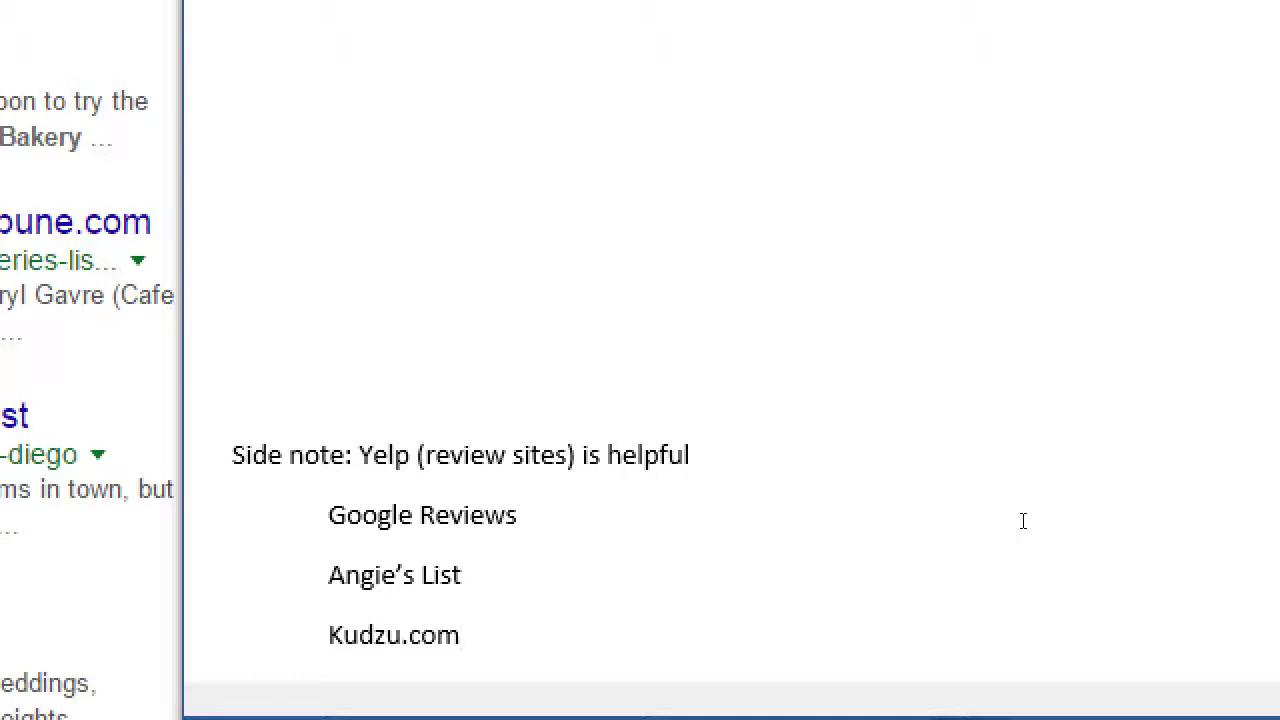
{"action": "key", "text": "Return"}
{"action": "key", "text": "Tab"}
{"action": "type", "text": "TripAdviso"}
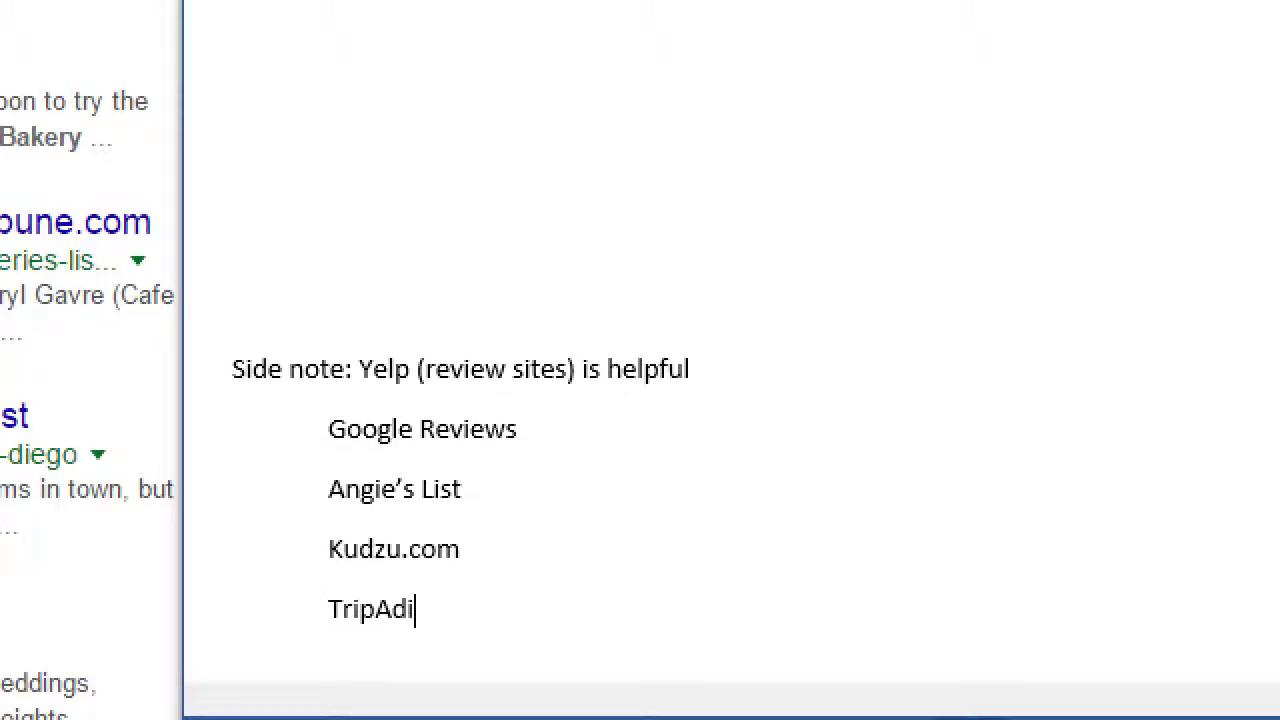
{"action": "type", "text": "r.com"}
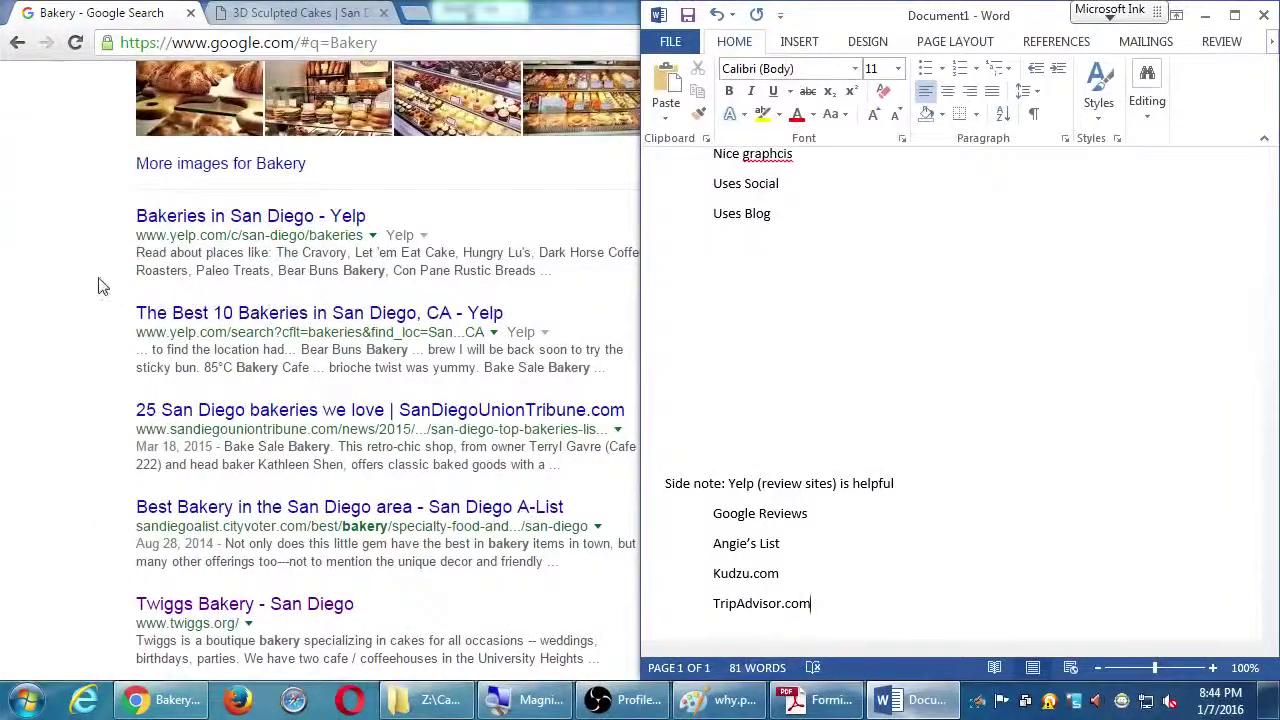
Bring Chrome's Google Bakery results, led by the Yelp San Diego listings, to the front
{"action": "left_click", "coordinate": [98, 287]}
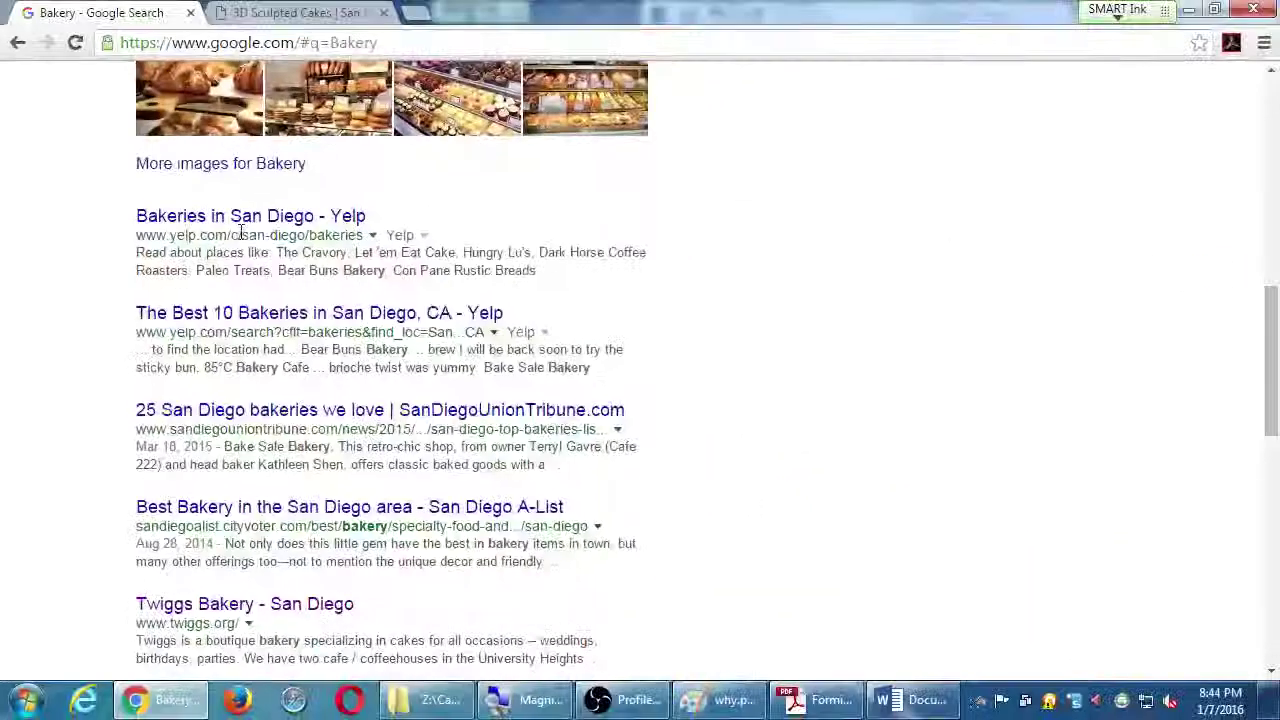
Scroll the Word notes up to select the Bakery keyword, then bring up the Long Tail Strategy PDF
{"action": "left_click", "coordinate": [912, 695]}
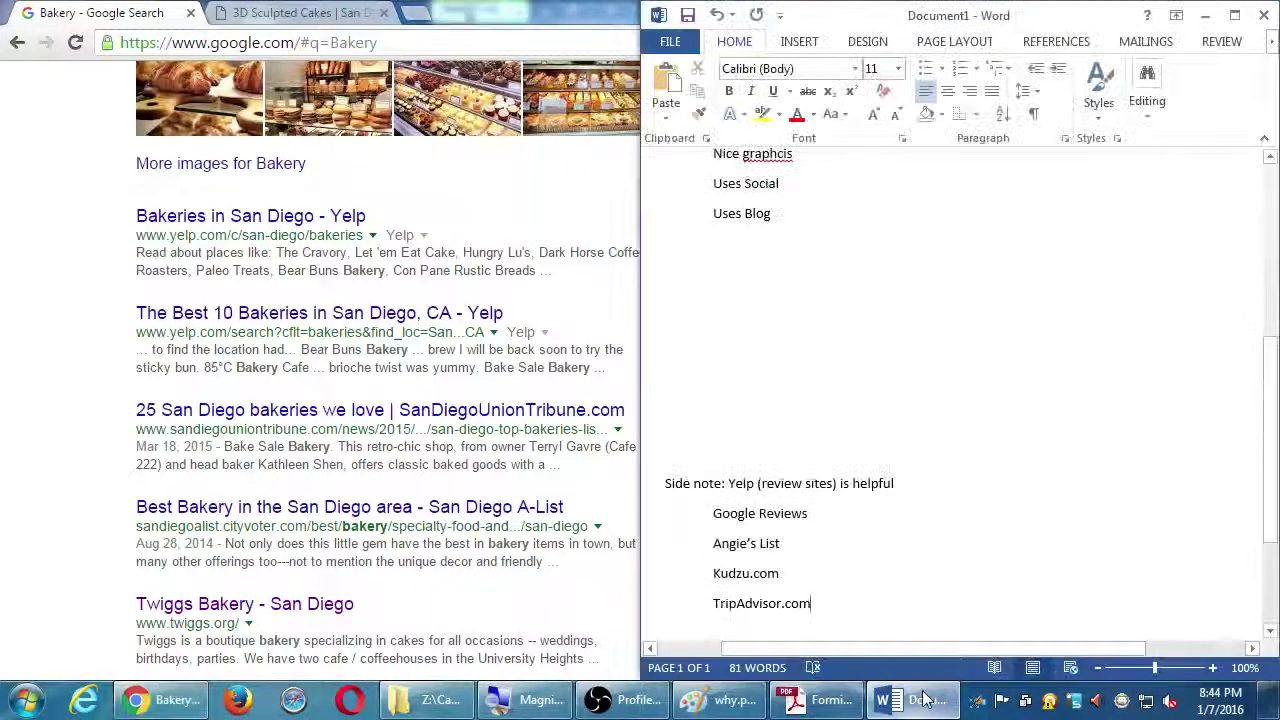
{"action": "scroll", "coordinate": [881, 464], "scroll_direction": "up", "scroll_amount": 2}
{"action": "scroll", "coordinate": [881, 464], "scroll_direction": "up", "scroll_amount": 3}
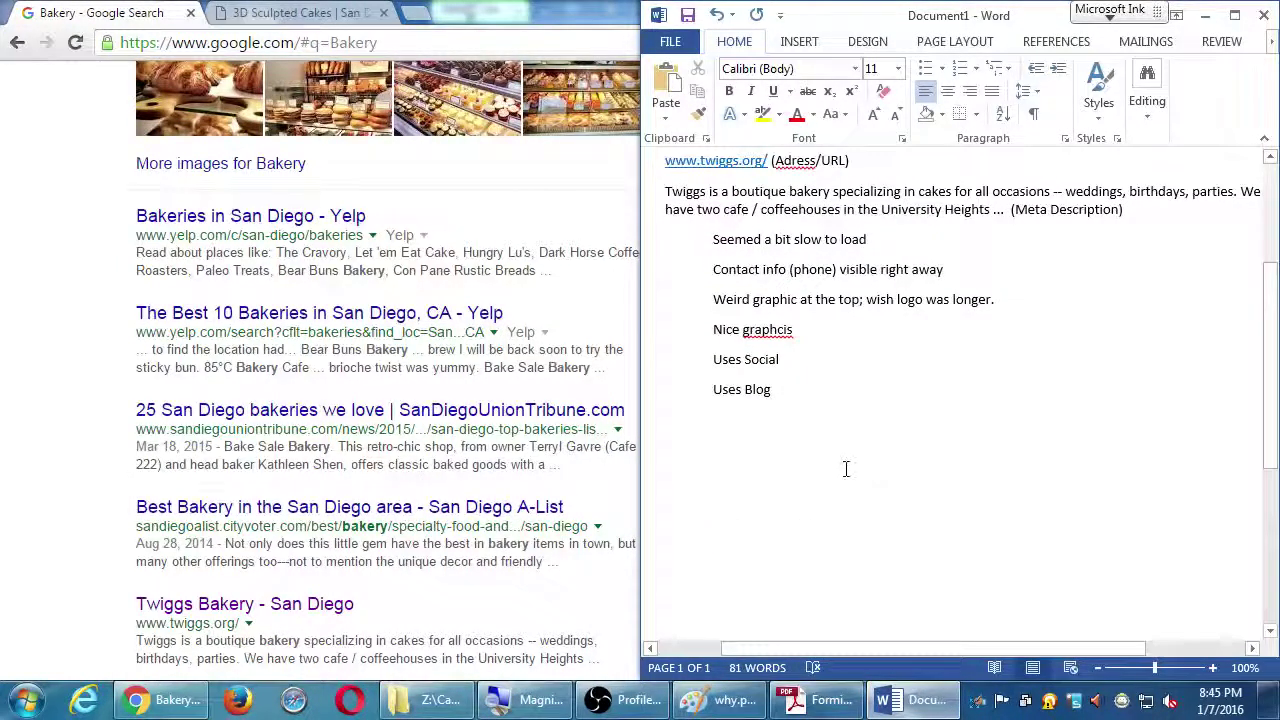
{"action": "scroll", "coordinate": [845, 469], "scroll_direction": "up", "scroll_amount": 1}
{"action": "scroll", "coordinate": [845, 469], "scroll_direction": "up", "scroll_amount": 5}
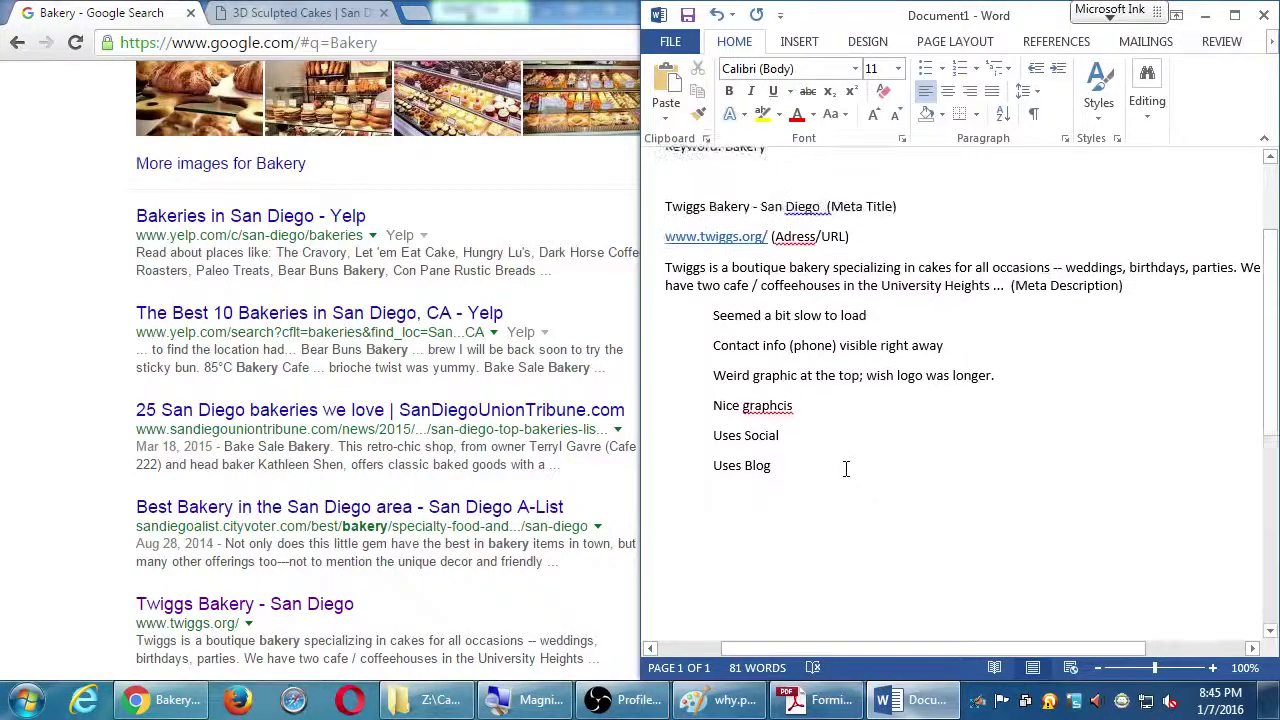
{"action": "double_click", "coordinate": [744, 235]}
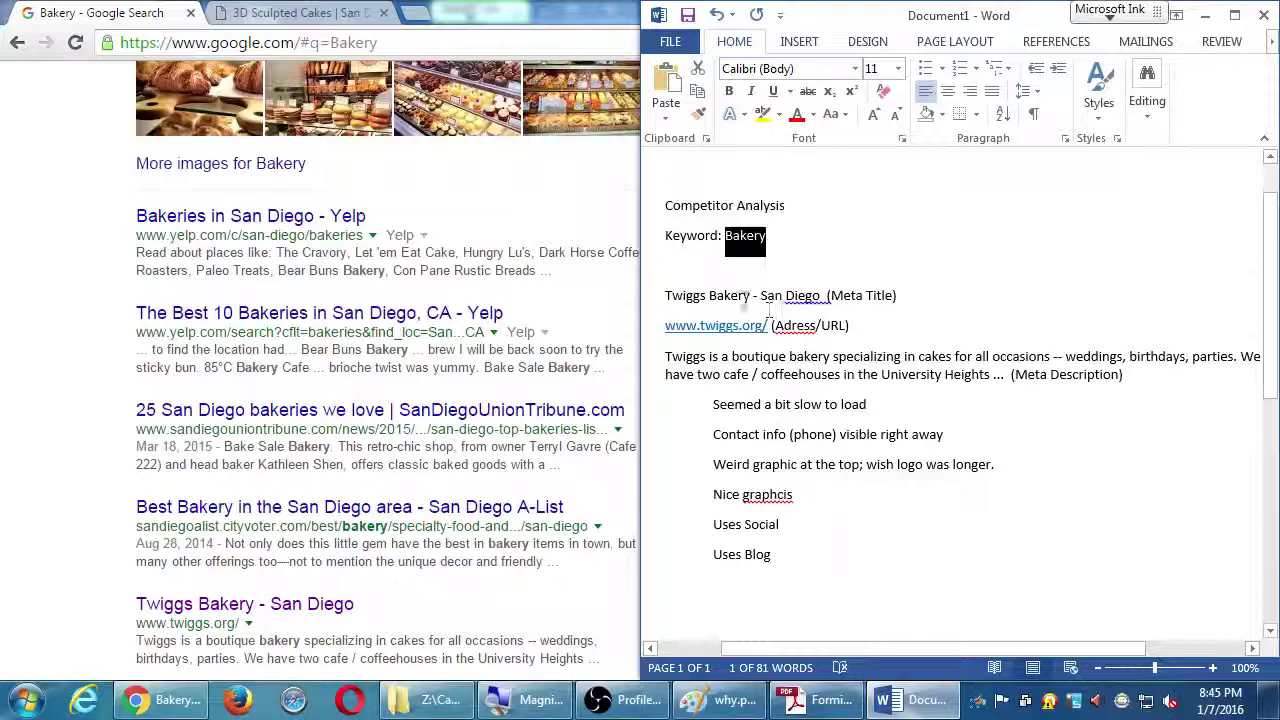
{"action": "scroll", "coordinate": [886, 486], "scroll_direction": "down", "scroll_amount": 1}
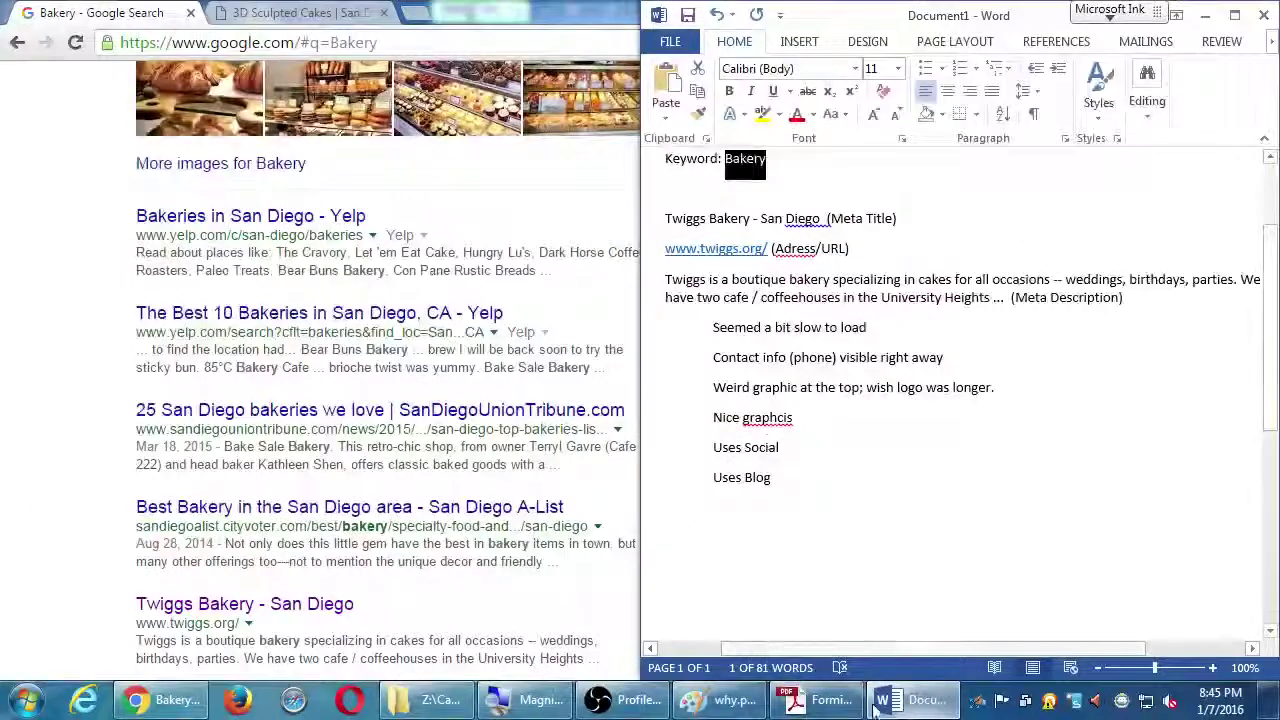
{"action": "left_click", "coordinate": [828, 699]}
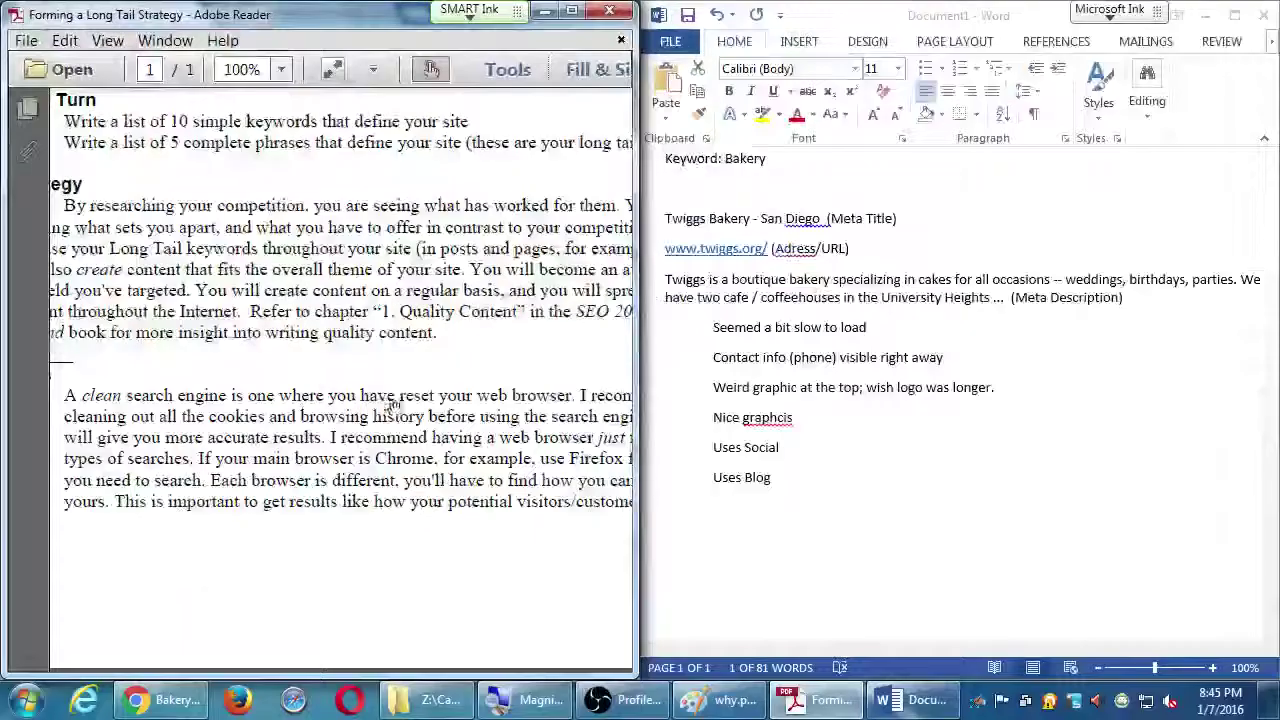
Widen the Long Tail Strategy PDF window to read the full text, then return to Chrome
{"action": "left_click_drag", "start_coordinate": [634, 550], "coordinate": [997, 575]}
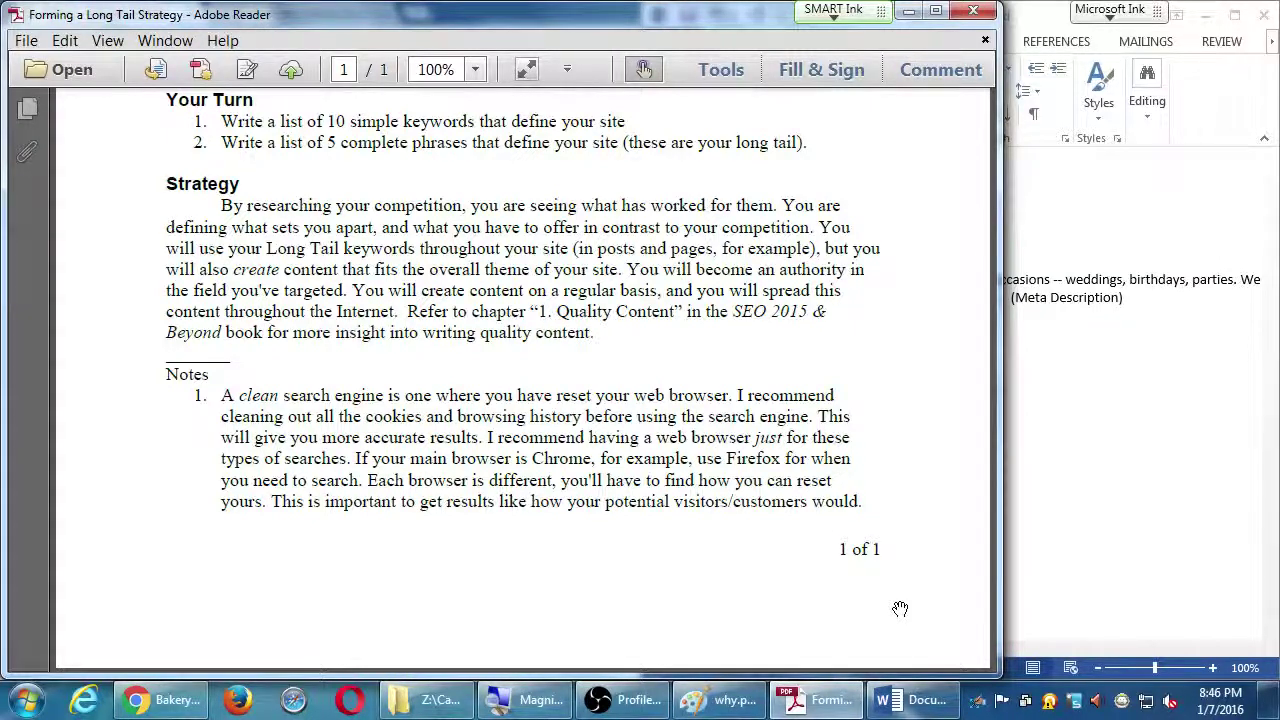
{"action": "left_click", "coordinate": [160, 699]}
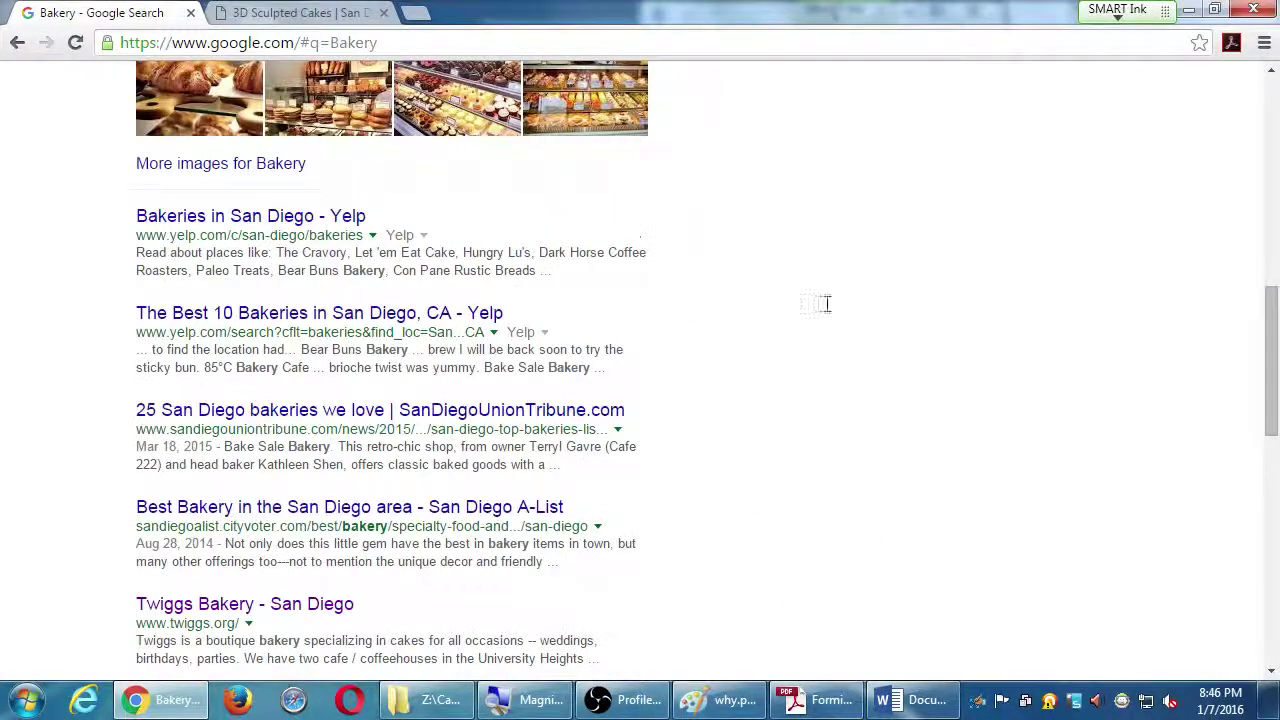
Open and close an incognito window from the Chrome menu, then bring the Word competitor notes forward
{"action": "scroll", "coordinate": [760, 580], "scroll_direction": "up", "scroll_amount": 8}
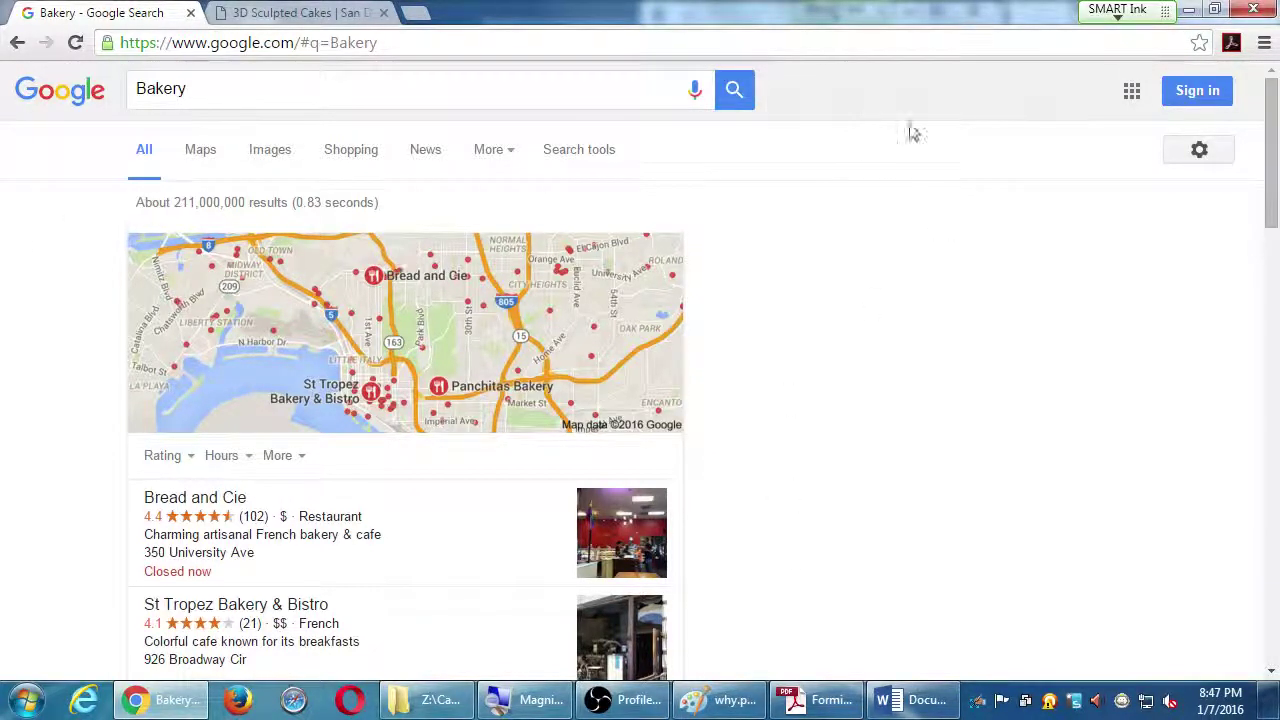
{"action": "left_click", "coordinate": [1264, 43]}
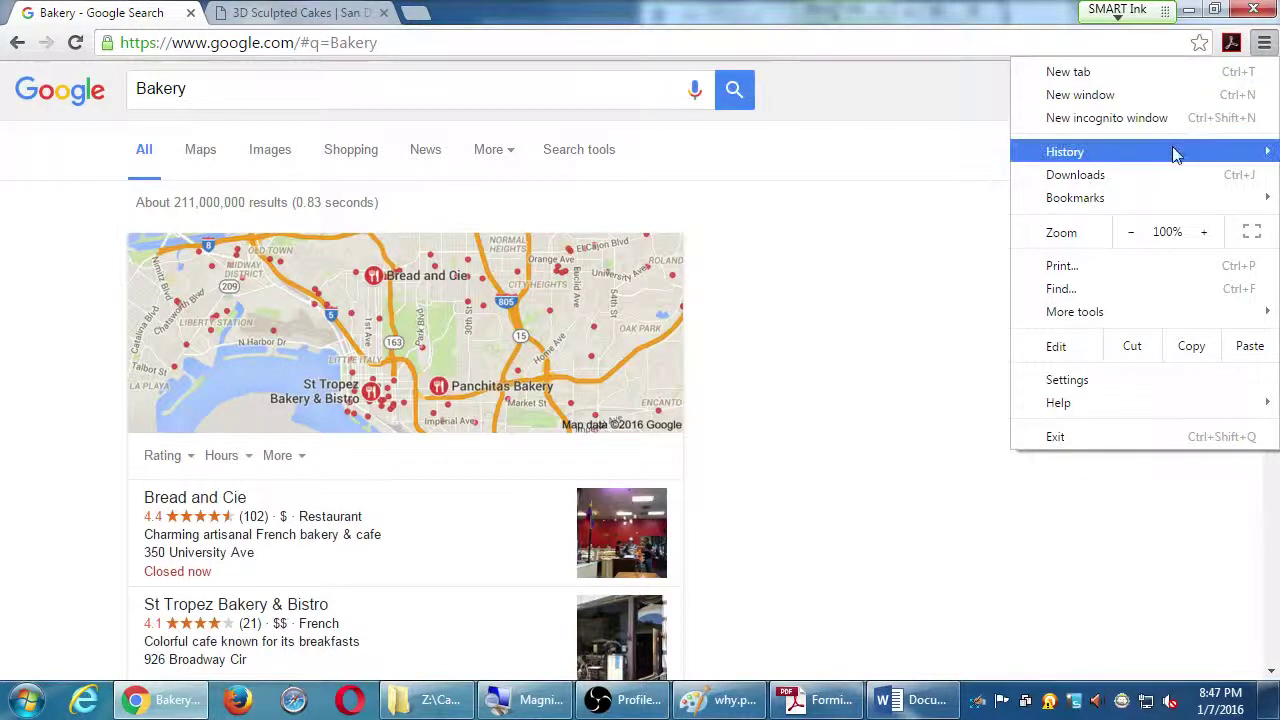
{"action": "left_click", "coordinate": [864, 448]}
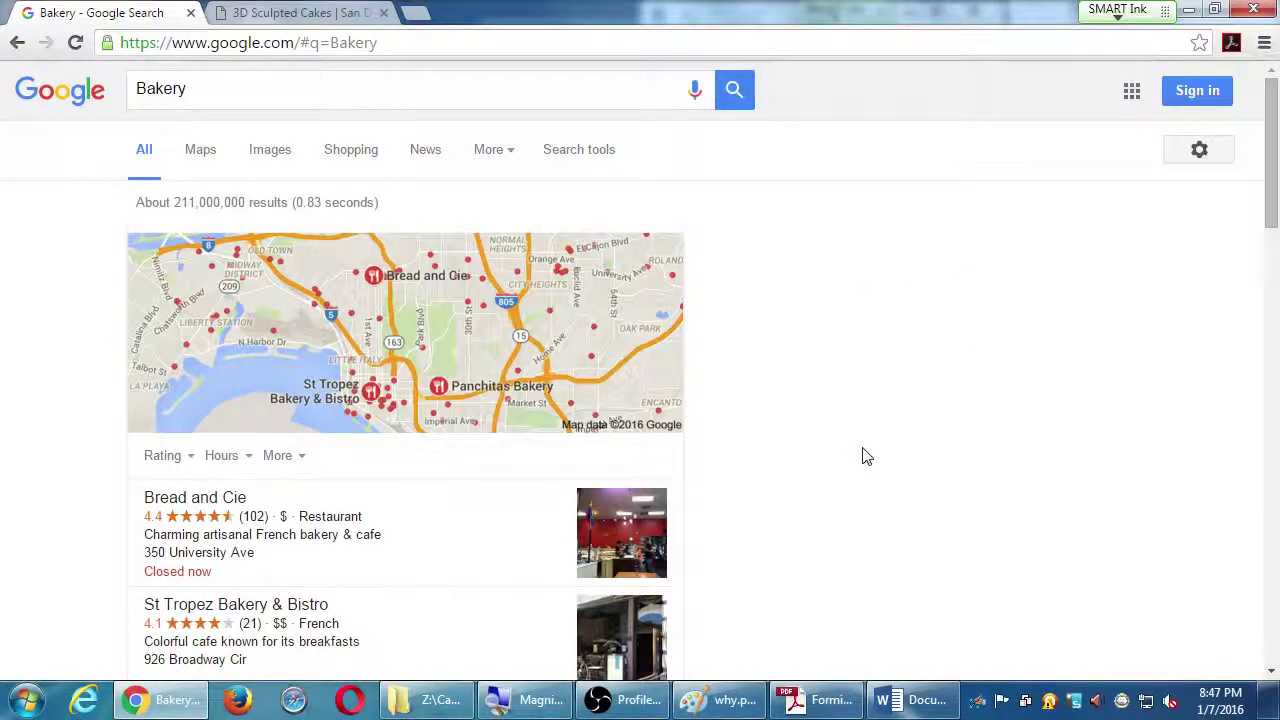
{"action": "left_click", "coordinate": [1264, 43]}
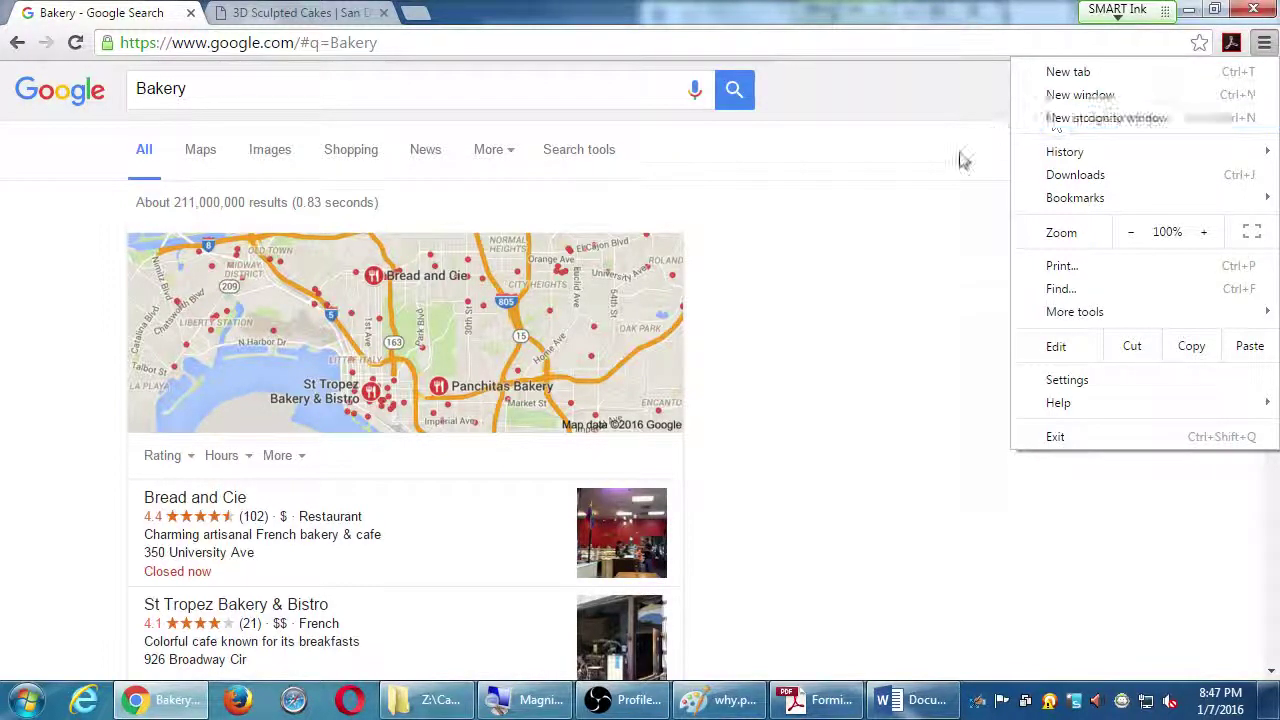
{"action": "left_click", "coordinate": [1080, 121]}
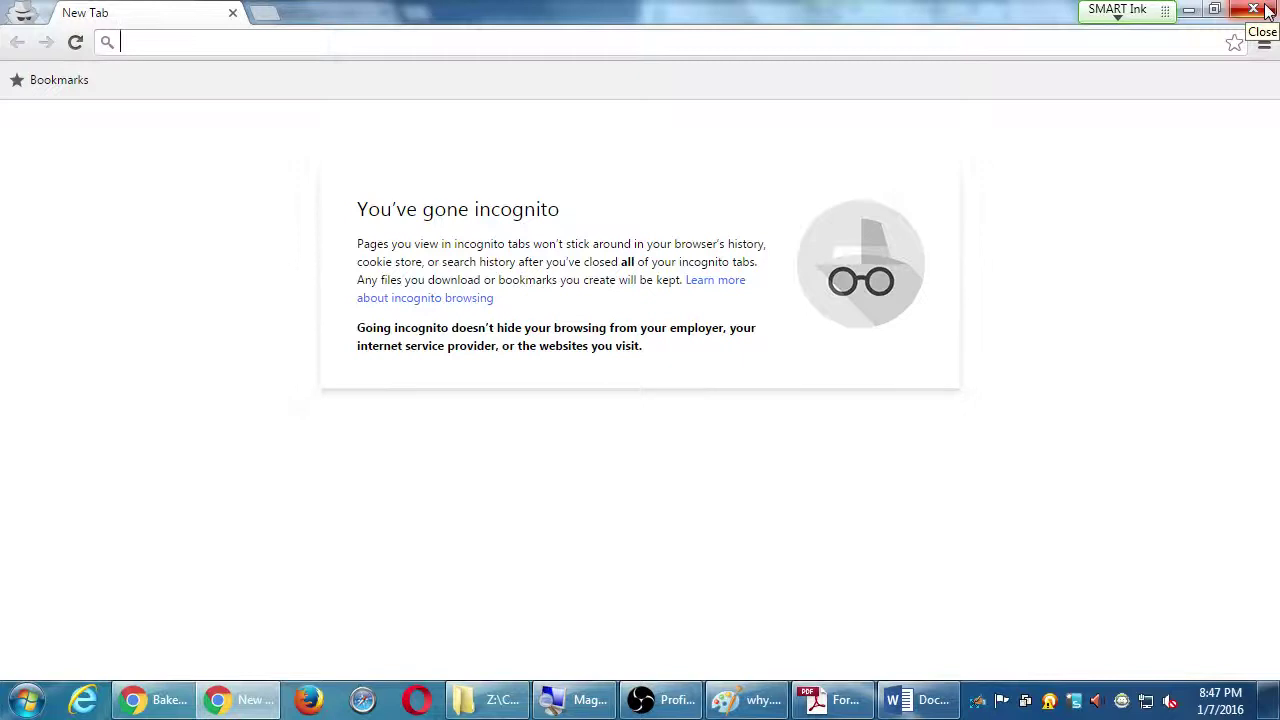
{"action": "left_click", "coordinate": [1265, 10]}
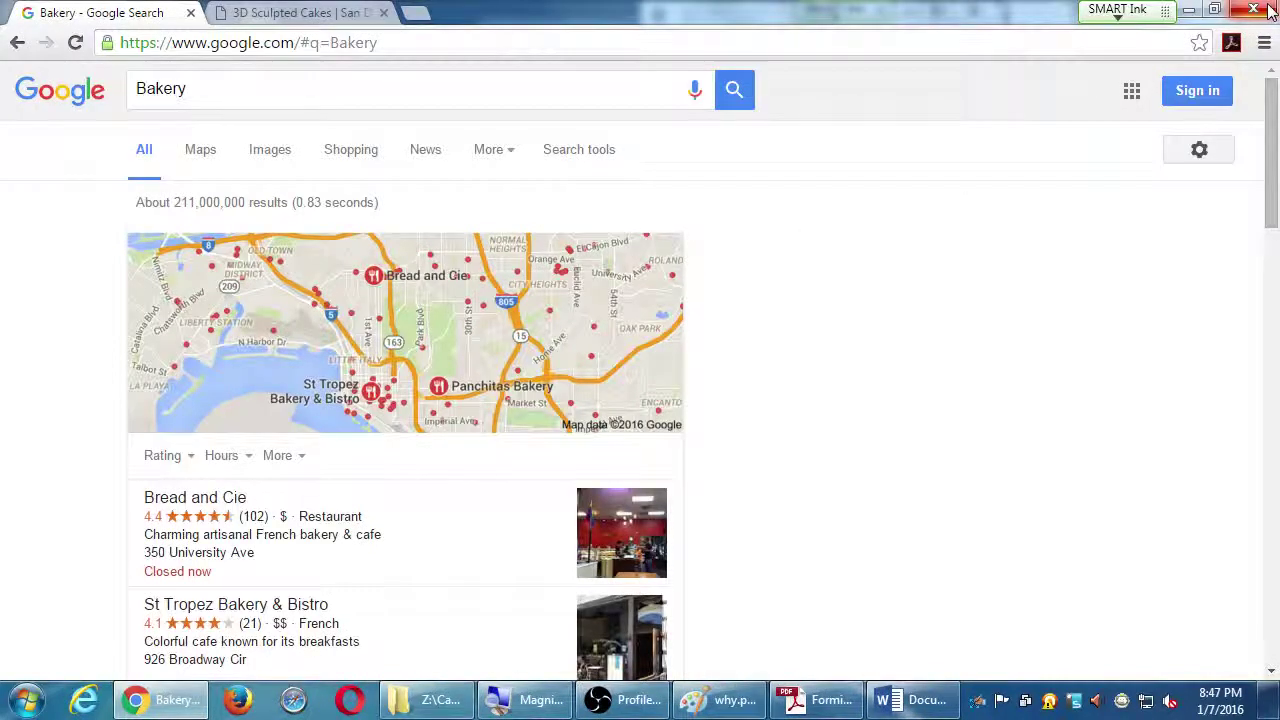
{"action": "left_click", "coordinate": [1264, 42]}
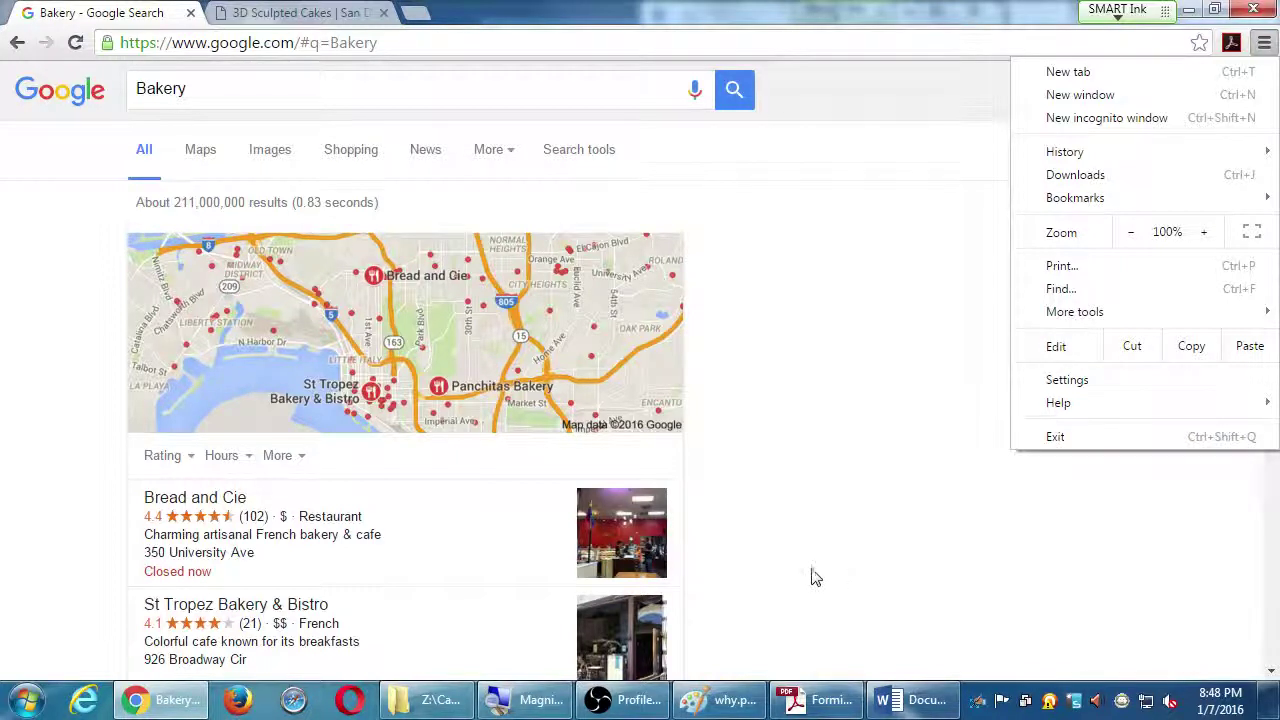
{"action": "left_click", "coordinate": [900, 699]}
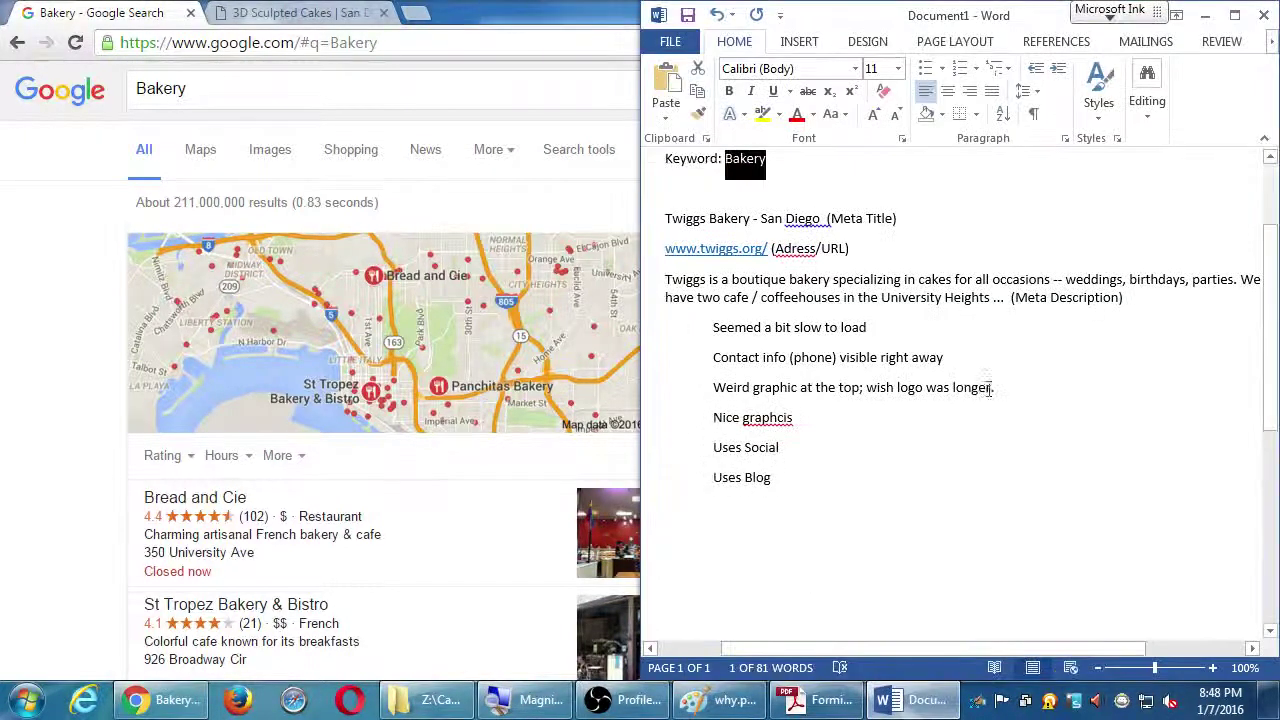
Maximize the Word notes, glance at the Long Tail PDF, then Alt+Tab back to the Bakery results
{"action": "left_click", "coordinate": [1235, 15]}
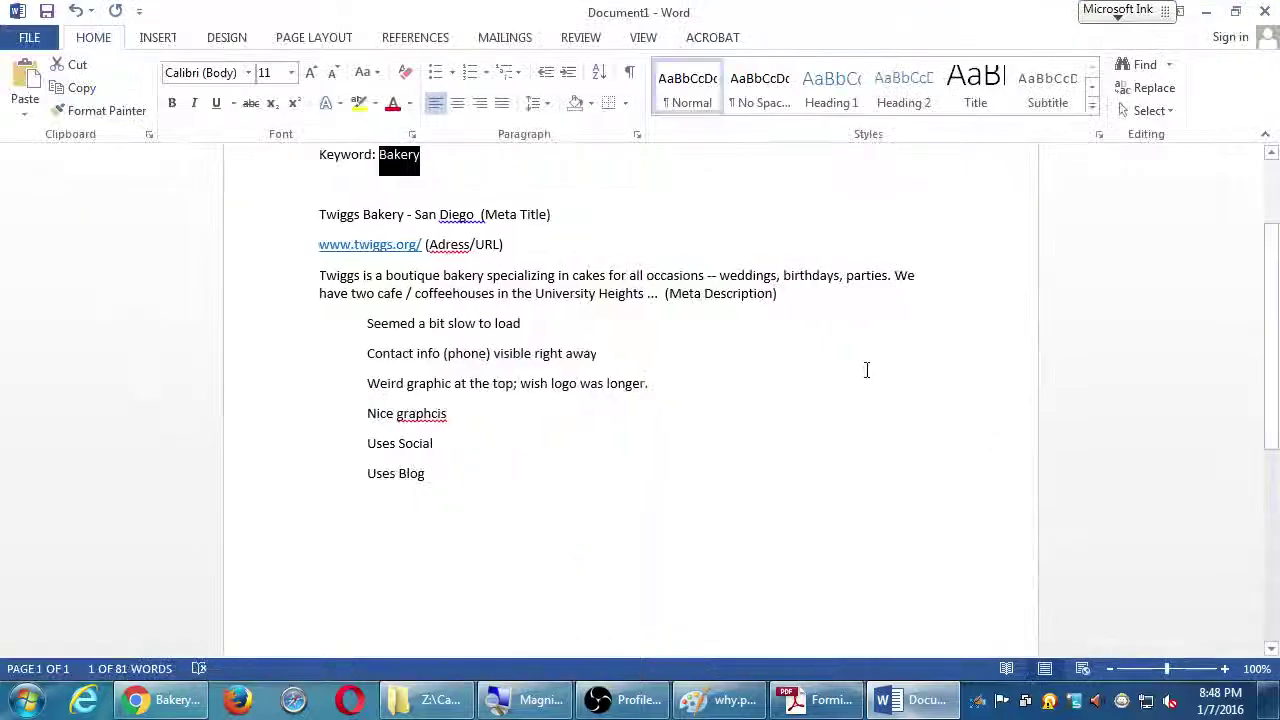
{"action": "left_click", "coordinate": [818, 699]}
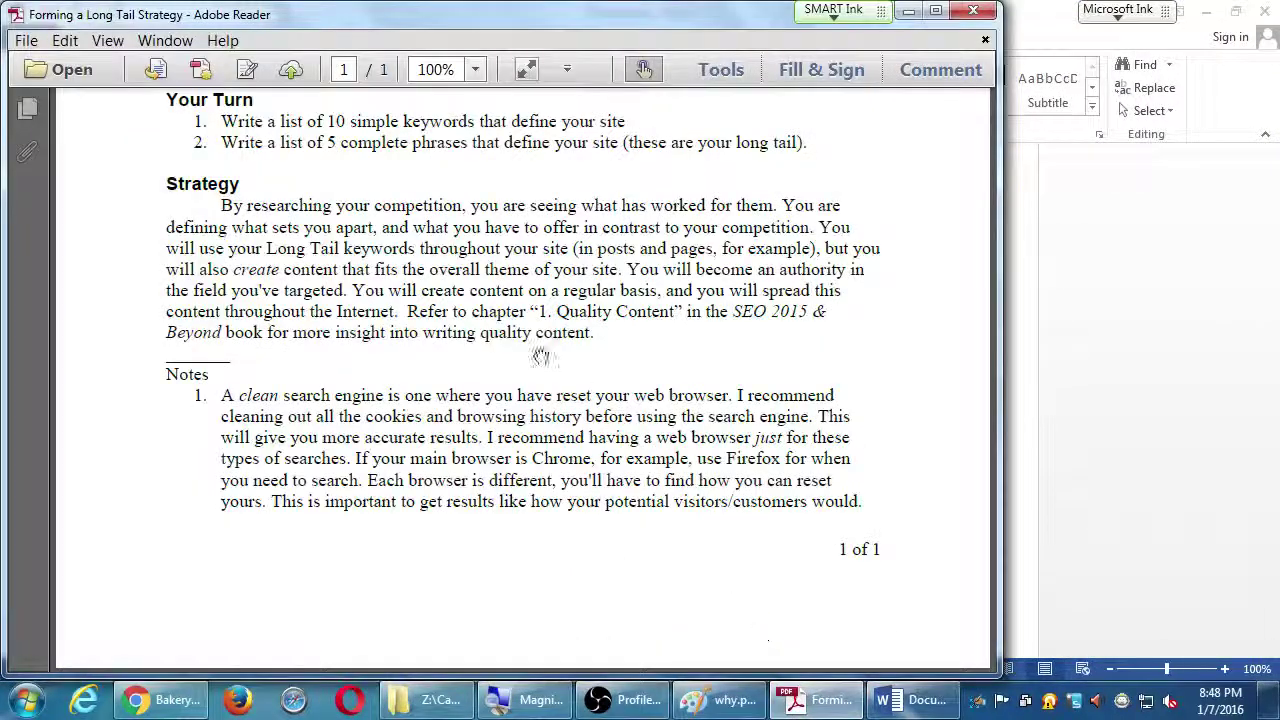
{"action": "scroll", "coordinate": [285, 210], "scroll_direction": "up", "scroll_amount": 3}
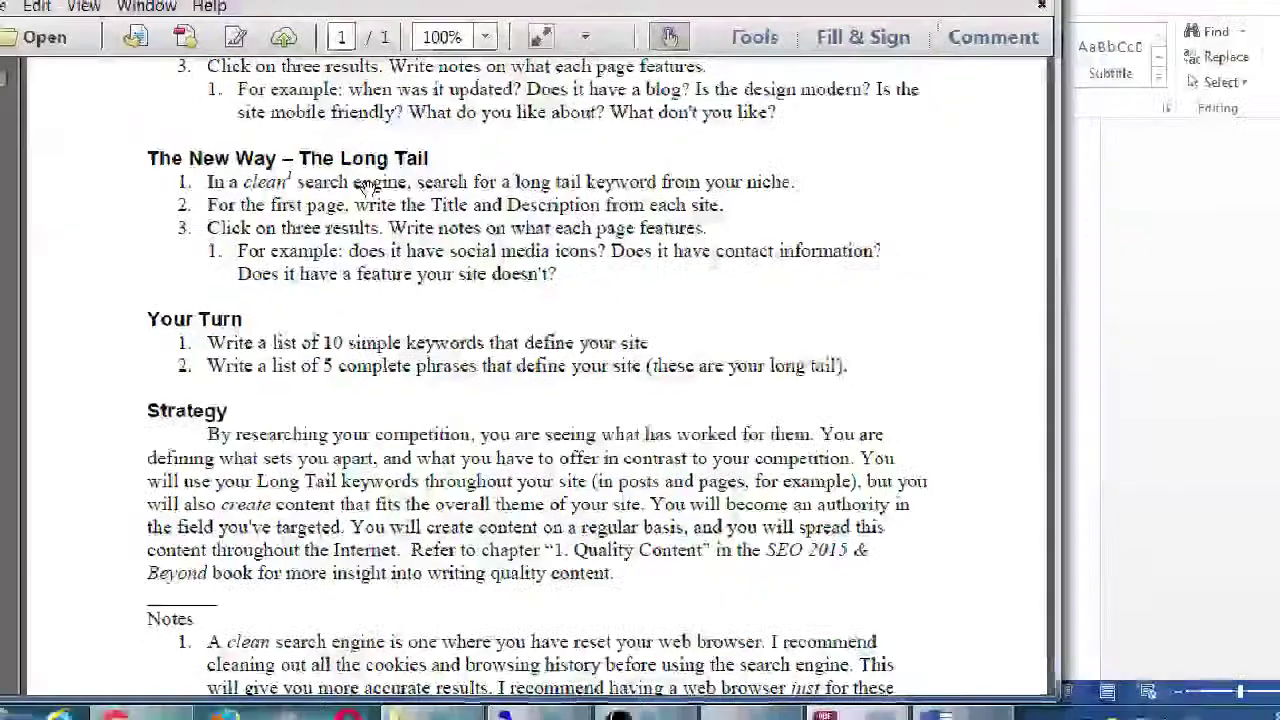
{"action": "key", "text": "alt+Tab"}
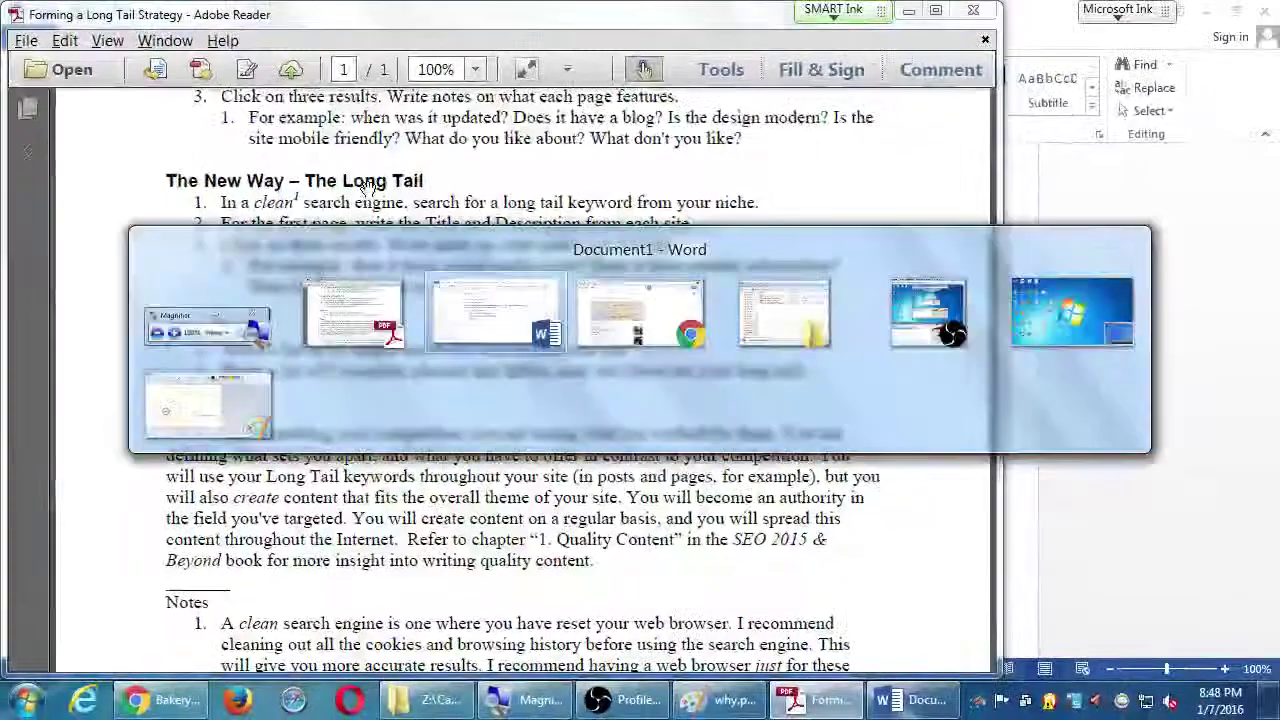
{"action": "key", "text": "alt+Tab"}
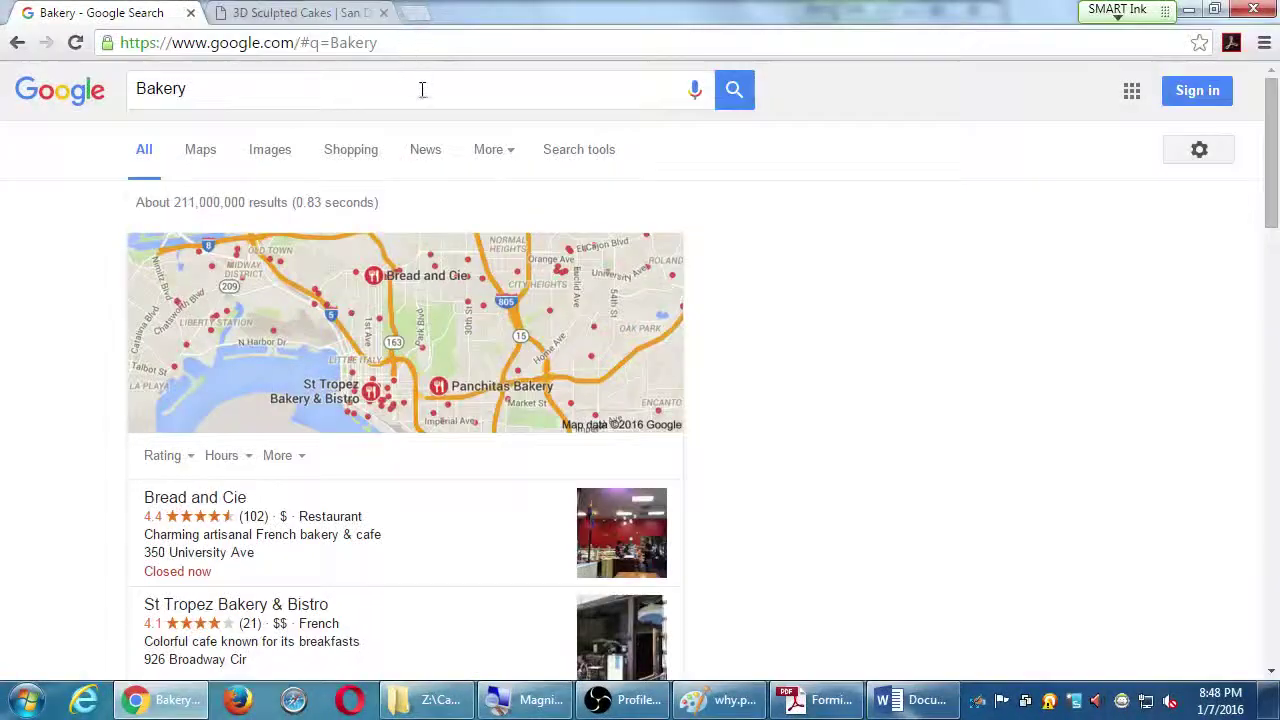
Search Google for 'vegan friendly bakery in chula vista'
{"action": "left_click", "coordinate": [423, 91]}
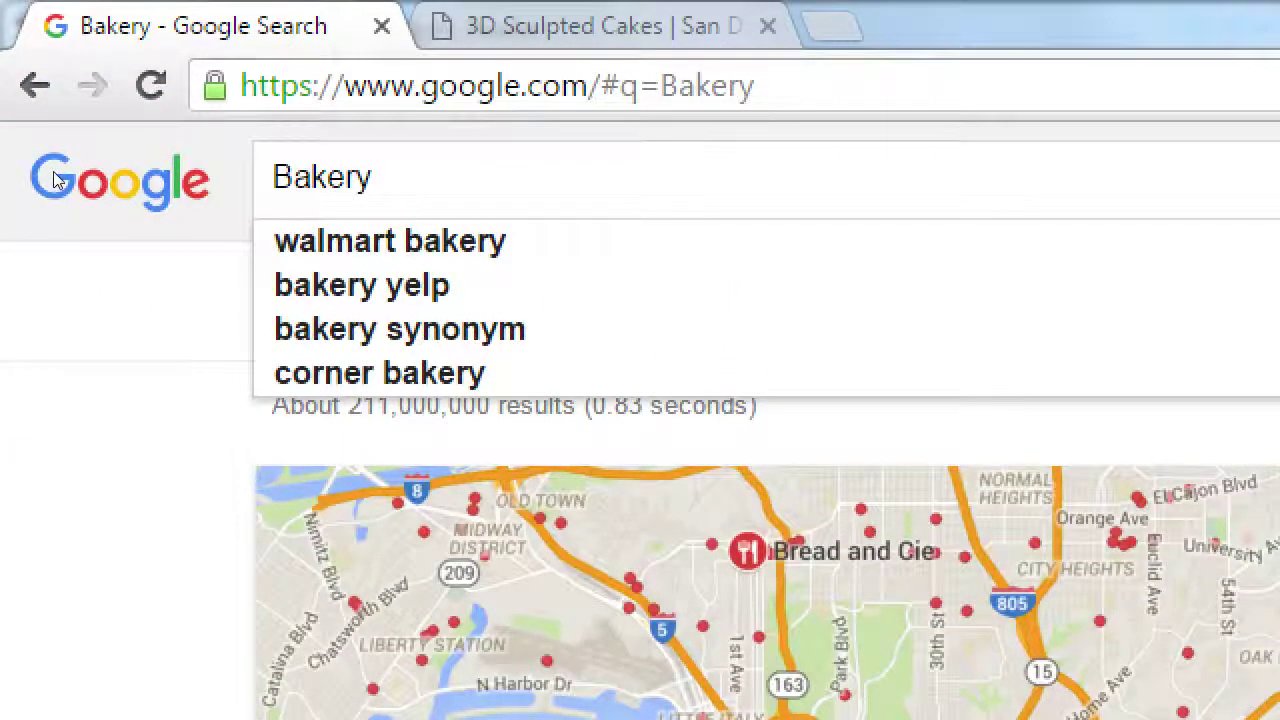
{"action": "key", "text": "Home"}
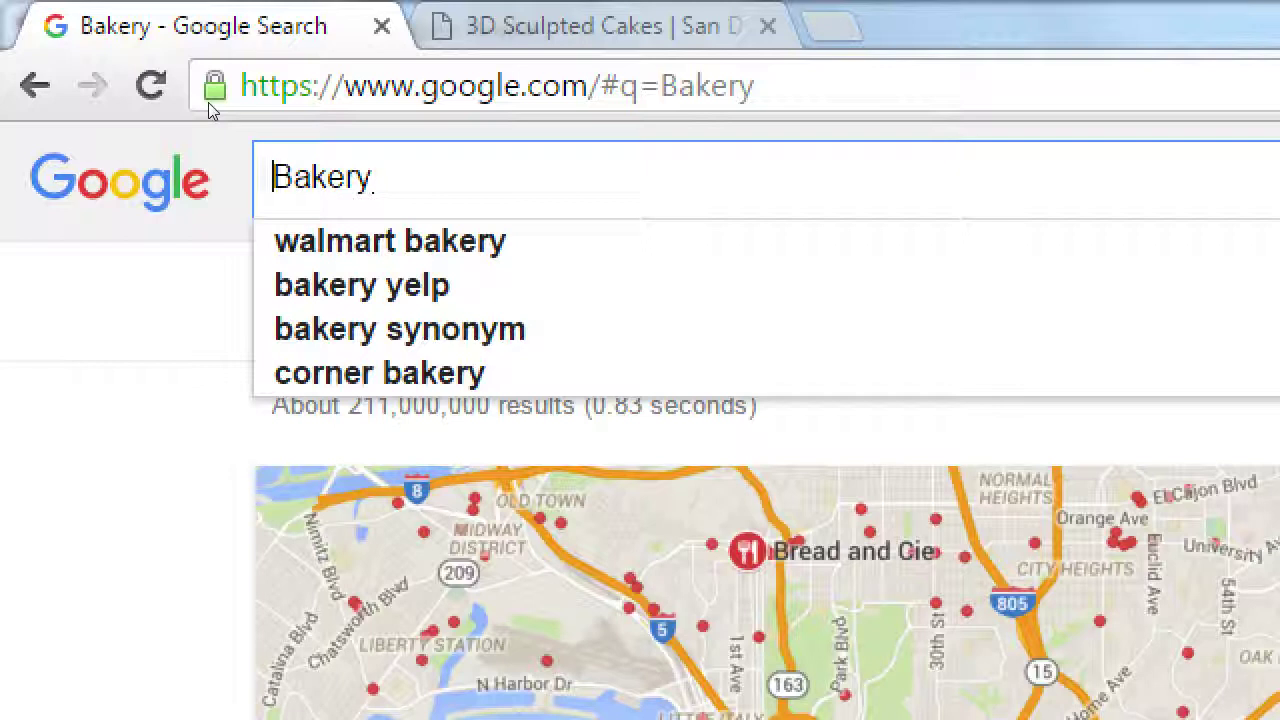
{"action": "type", "text": "vegan frend"}
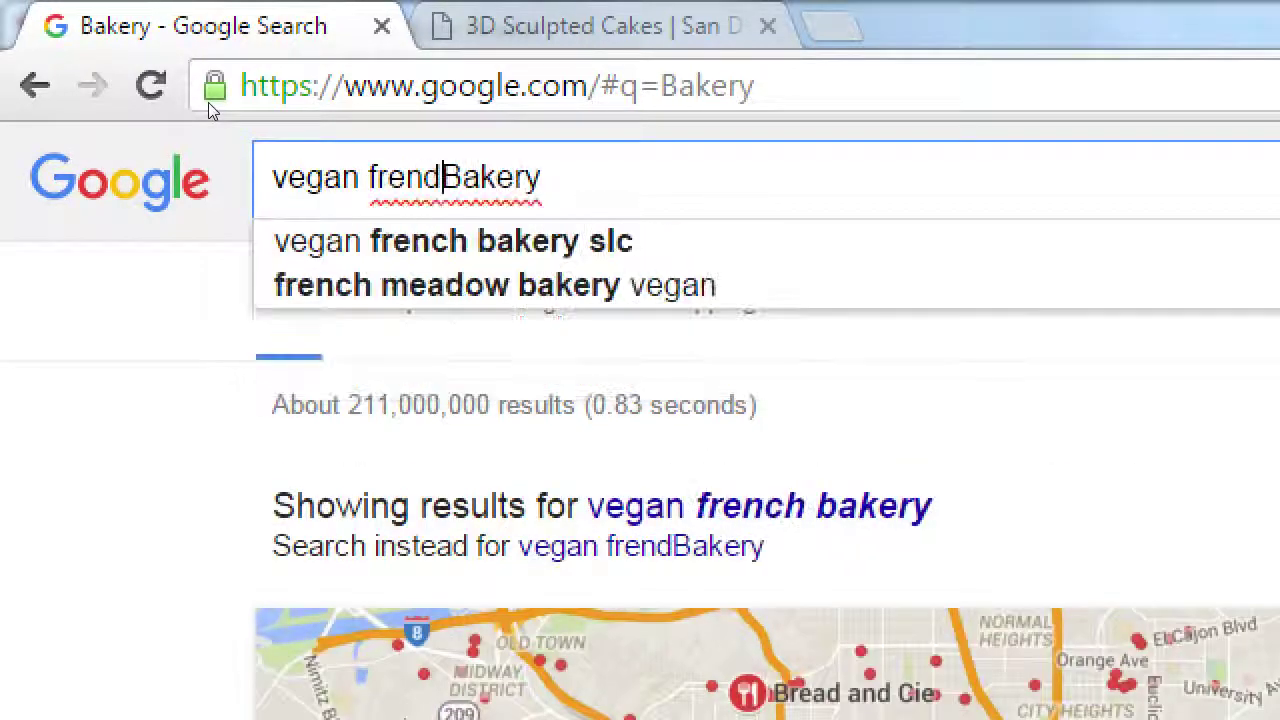
{"action": "key", "text": "BackSpace"}
{"action": "key", "text": "BackSpace"}
{"action": "type", "text": "i"}
{"action": "key", "text": "BackSpace"}
{"action": "key", "text": "BackSpace"}
{"action": "type", "text": "iendly"}
{"action": "key", "text": "End"}
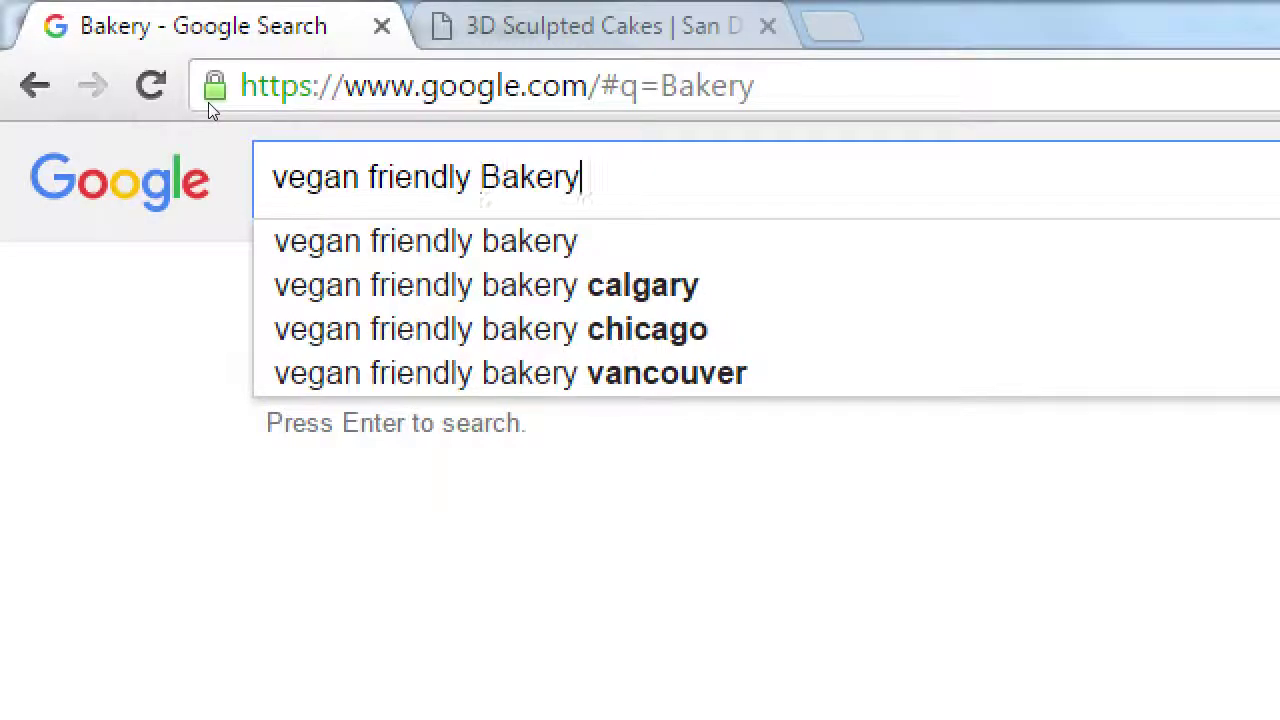
{"action": "type", "text": "in f"}
{"action": "key", "text": "BackSpace"}
{"action": "type", "text": "chula"}
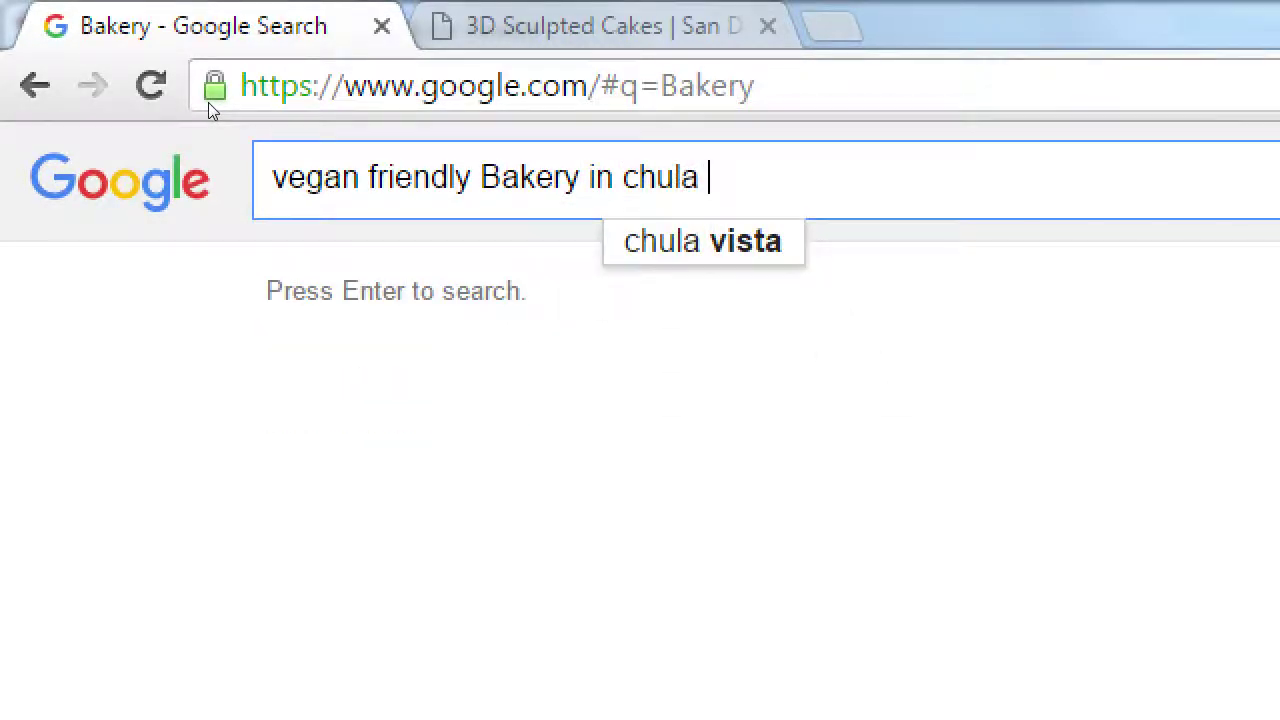
{"action": "key", "text": "Down"}
{"action": "key", "text": "Return"}
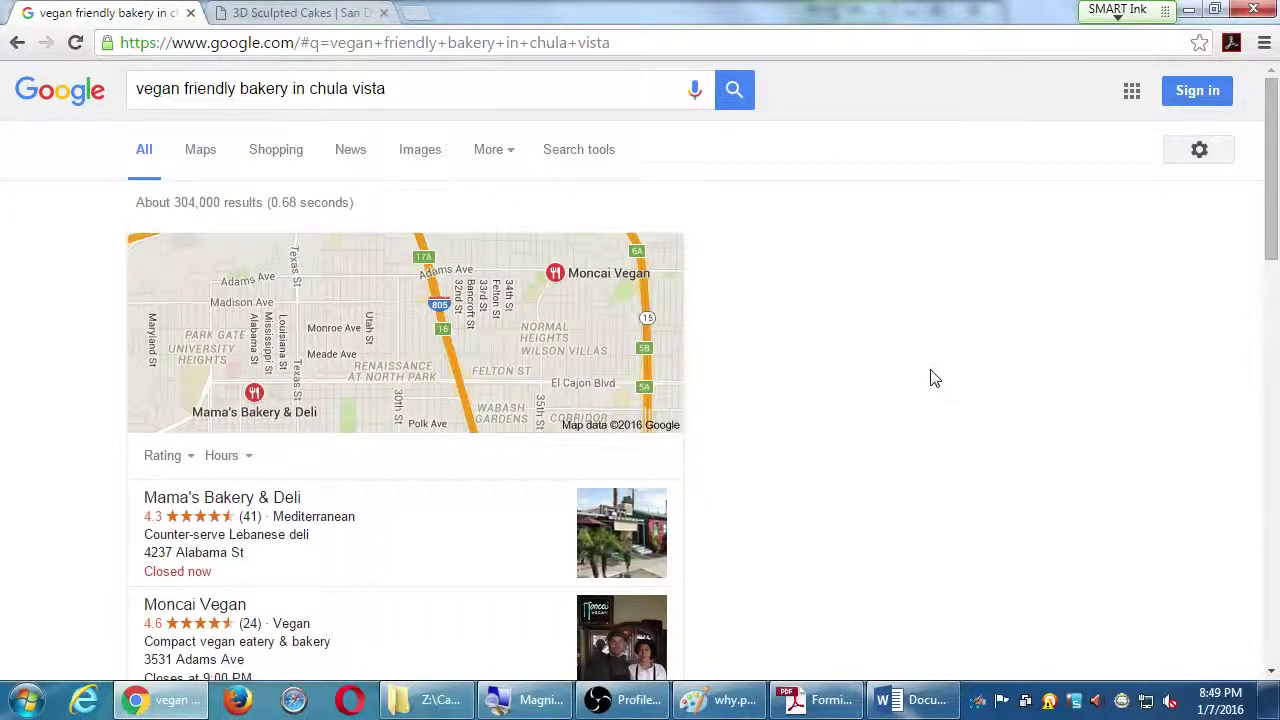
Open the Best Vegan bakery Yelp result in a new tab
{"action": "scroll", "coordinate": [930, 378], "scroll_direction": "down", "scroll_amount": 2}
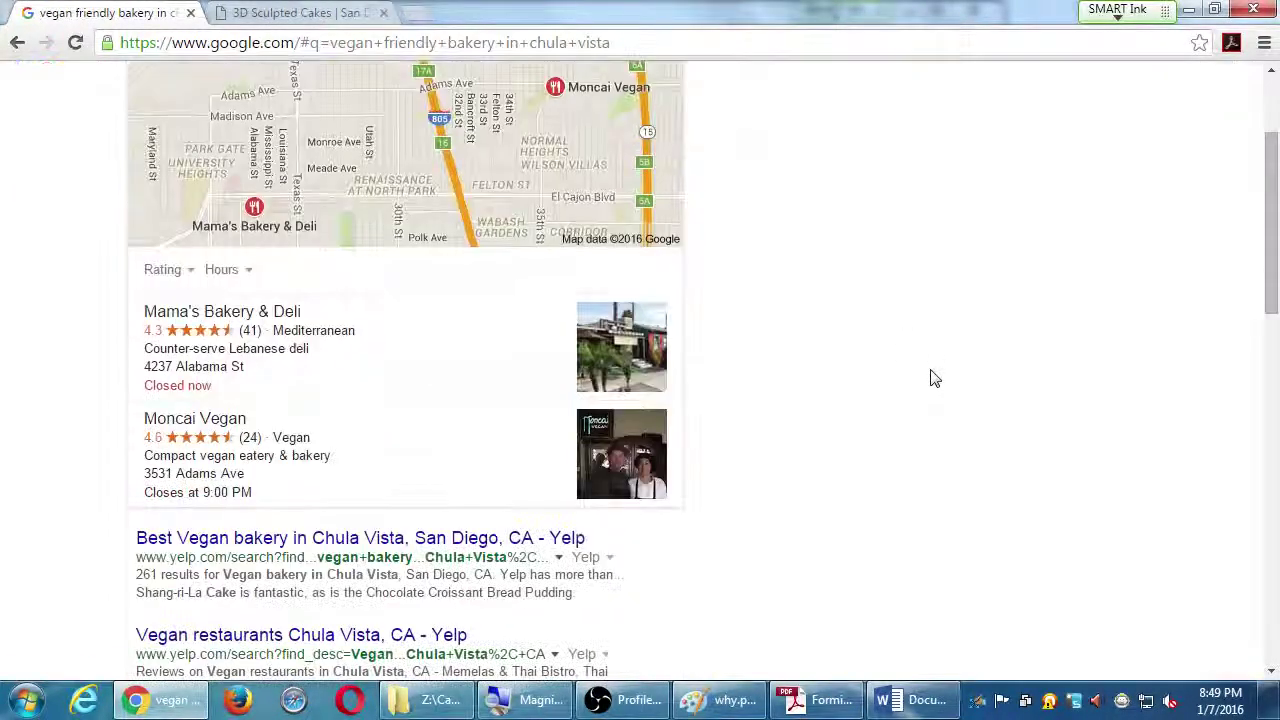
{"action": "scroll", "coordinate": [930, 378], "scroll_direction": "down", "scroll_amount": 1}
{"action": "scroll", "coordinate": [930, 378], "scroll_direction": "down", "scroll_amount": 1}
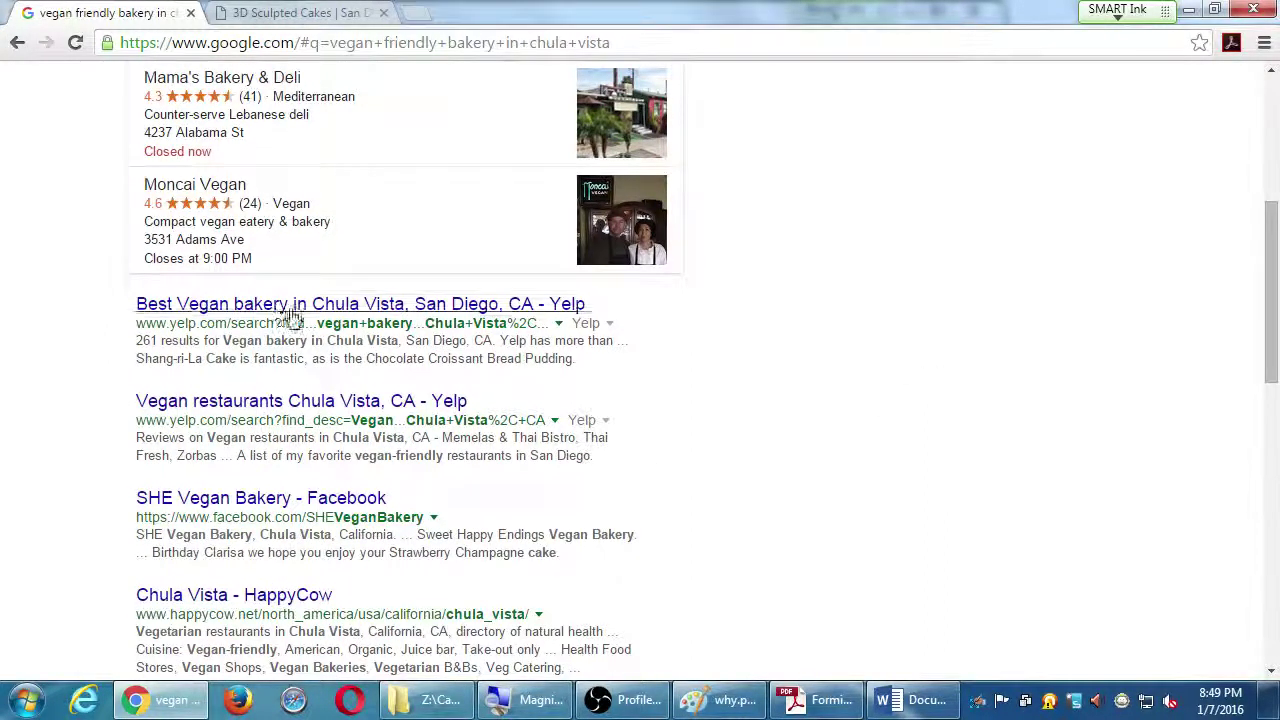
{"action": "middle_click", "coordinate": [288, 306]}
Browse the Yelp vegan bakery listings, including Valerio's Bakeshop, Extraordinary Desserts and Karma-Free Bakery
{"action": "left_click", "coordinate": [465, 10]}
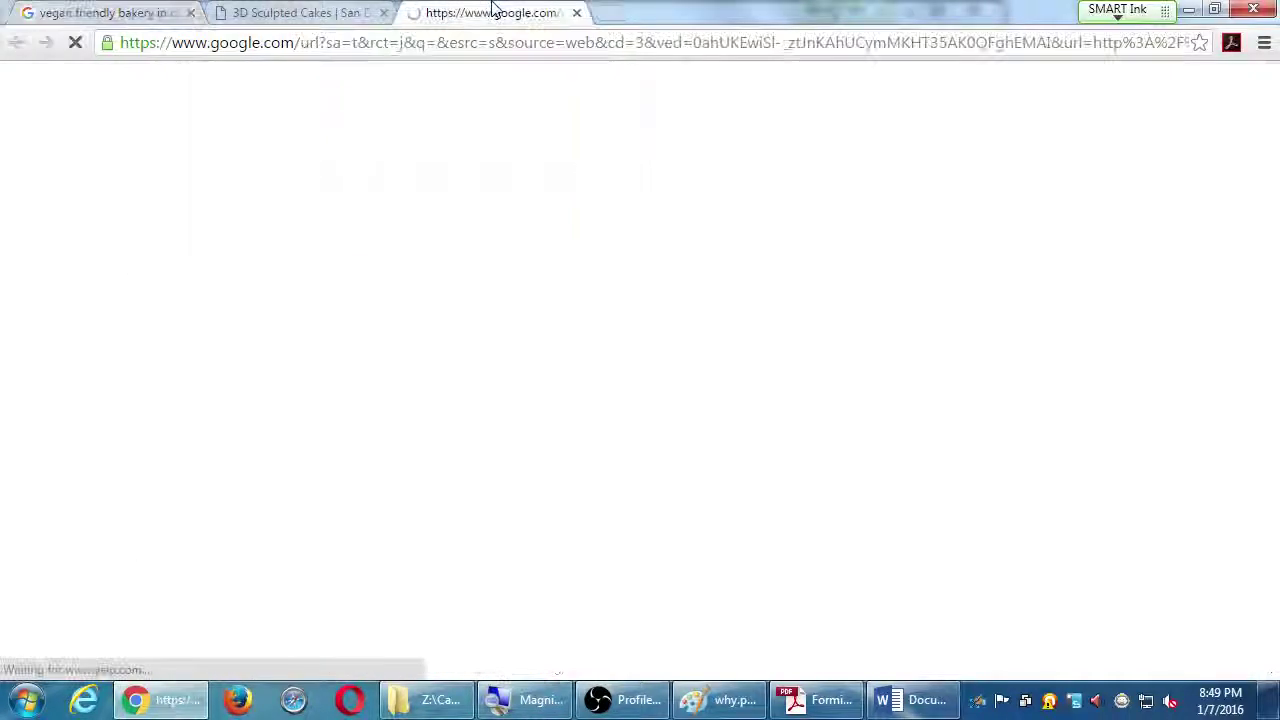
{"action": "scroll", "coordinate": [530, 523], "scroll_direction": "down", "scroll_amount": 3}
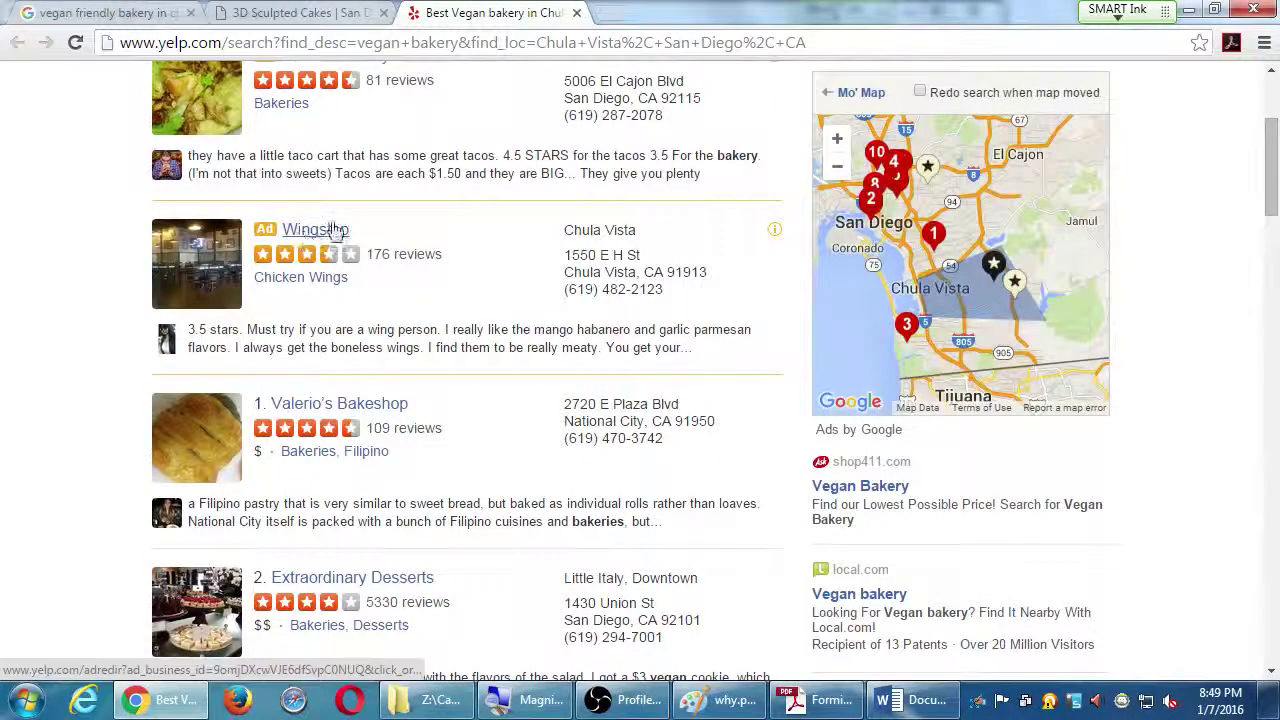
{"action": "scroll", "coordinate": [28, 356], "scroll_direction": "down", "scroll_amount": 1}
{"action": "scroll", "coordinate": [28, 356], "scroll_direction": "down", "scroll_amount": 1}
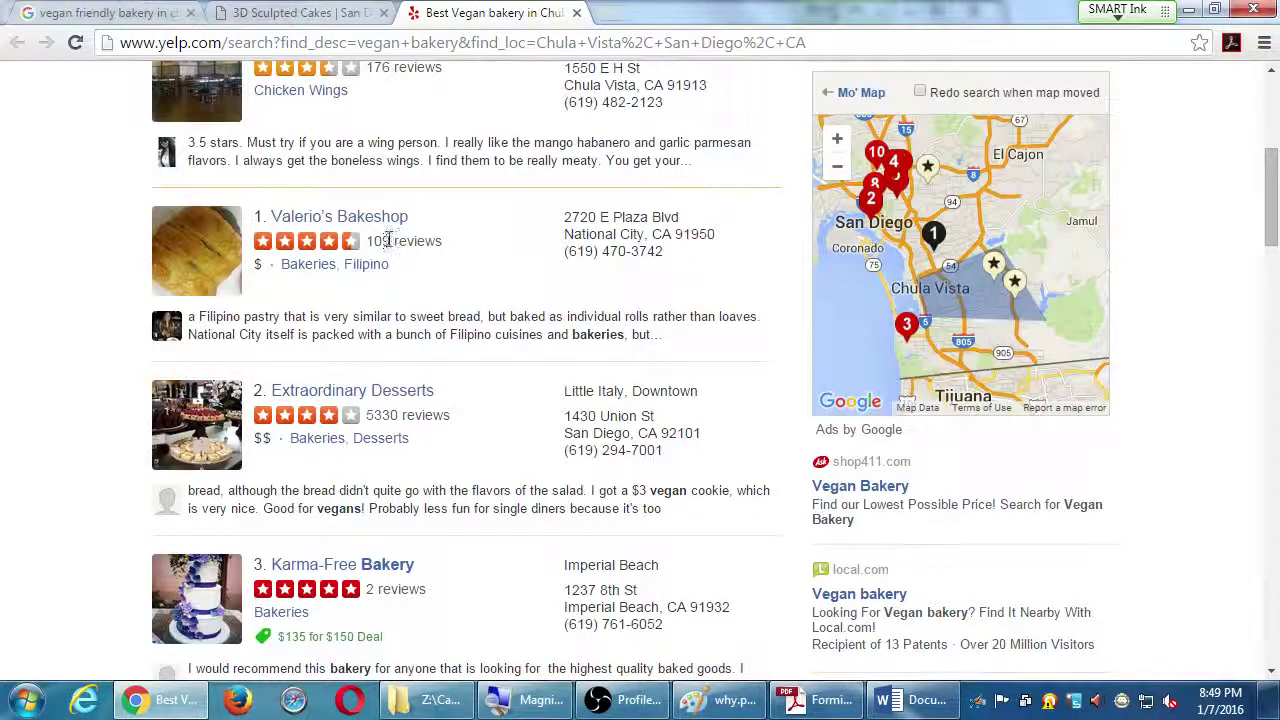
{"action": "double_click", "coordinate": [584, 234]}
{"action": "left_click", "coordinate": [533, 400]}
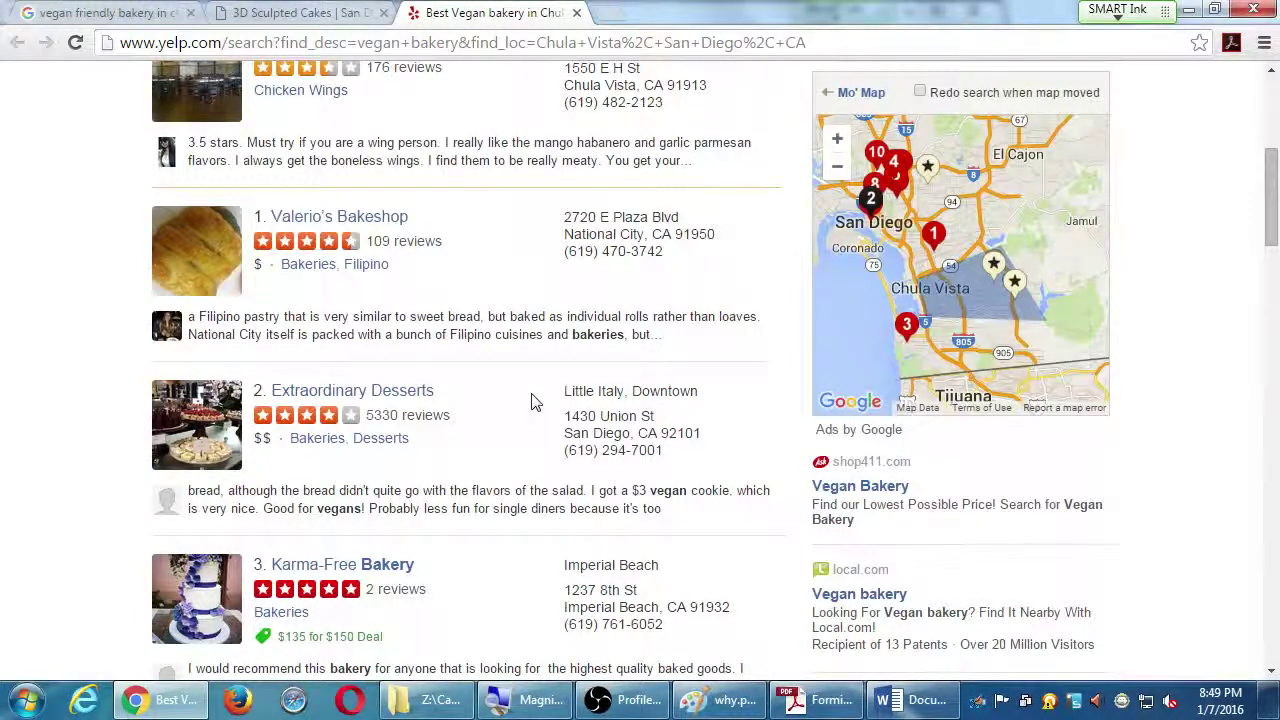
Return to the Google vegan bakery results tab and bring the Long Tail strategy PDF forward
{"action": "key", "text": "alt+Tab"}
{"action": "key", "text": "alt+Tab"}
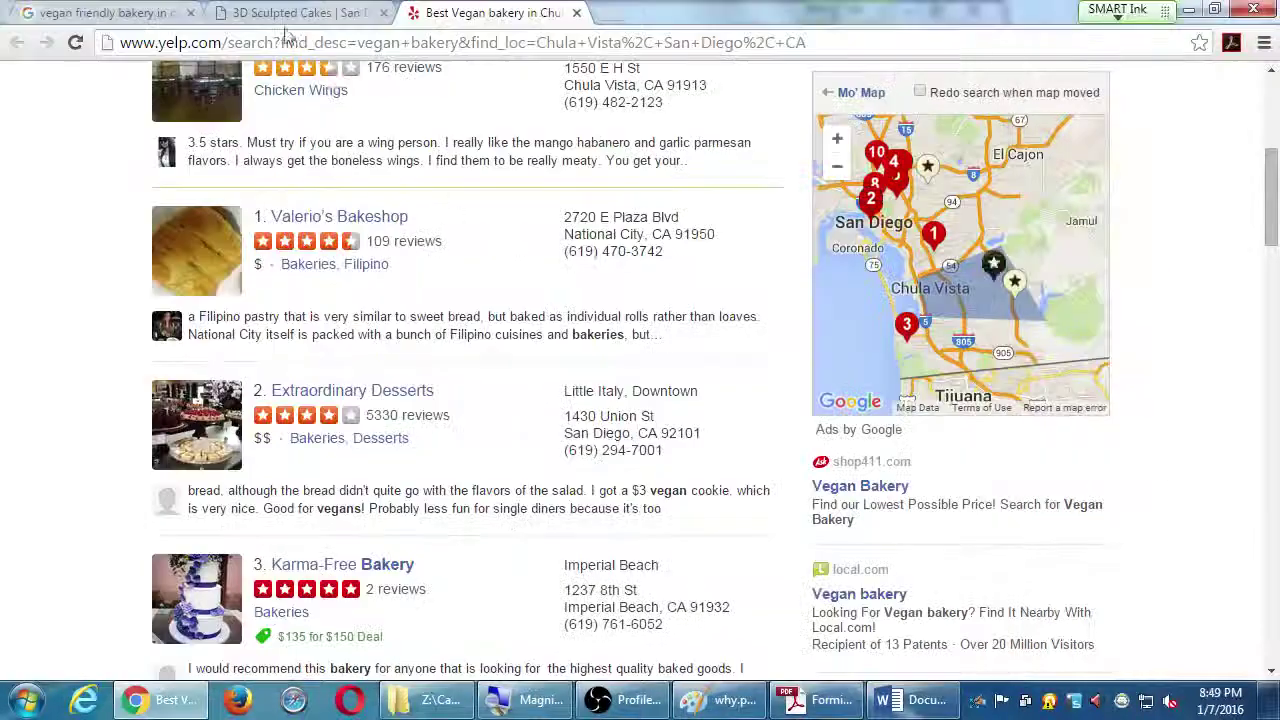
{"action": "left_click", "coordinate": [110, 12]}
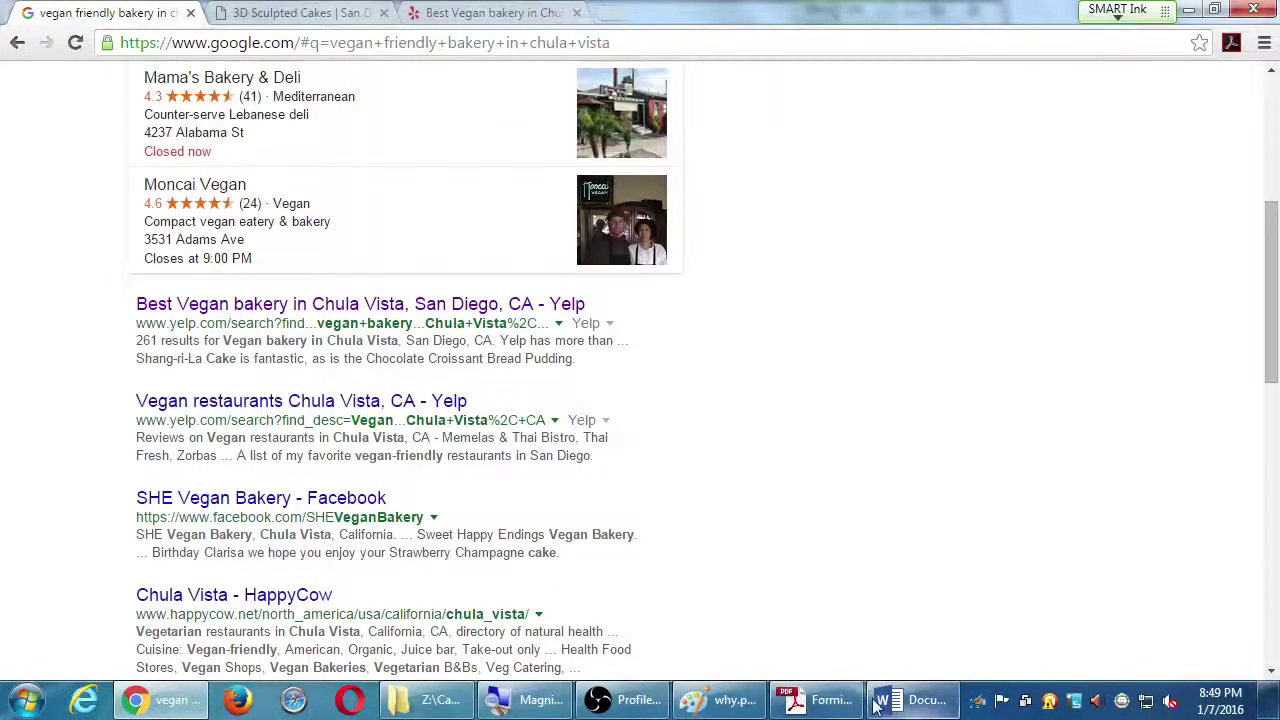
{"action": "left_click", "coordinate": [820, 700]}
Review the Long Tail strategy handout's steps, then go back to the vegan bakery Chula Vista results in Chrome
{"action": "scroll", "coordinate": [557, 466], "scroll_direction": "down", "scroll_amount": 1}
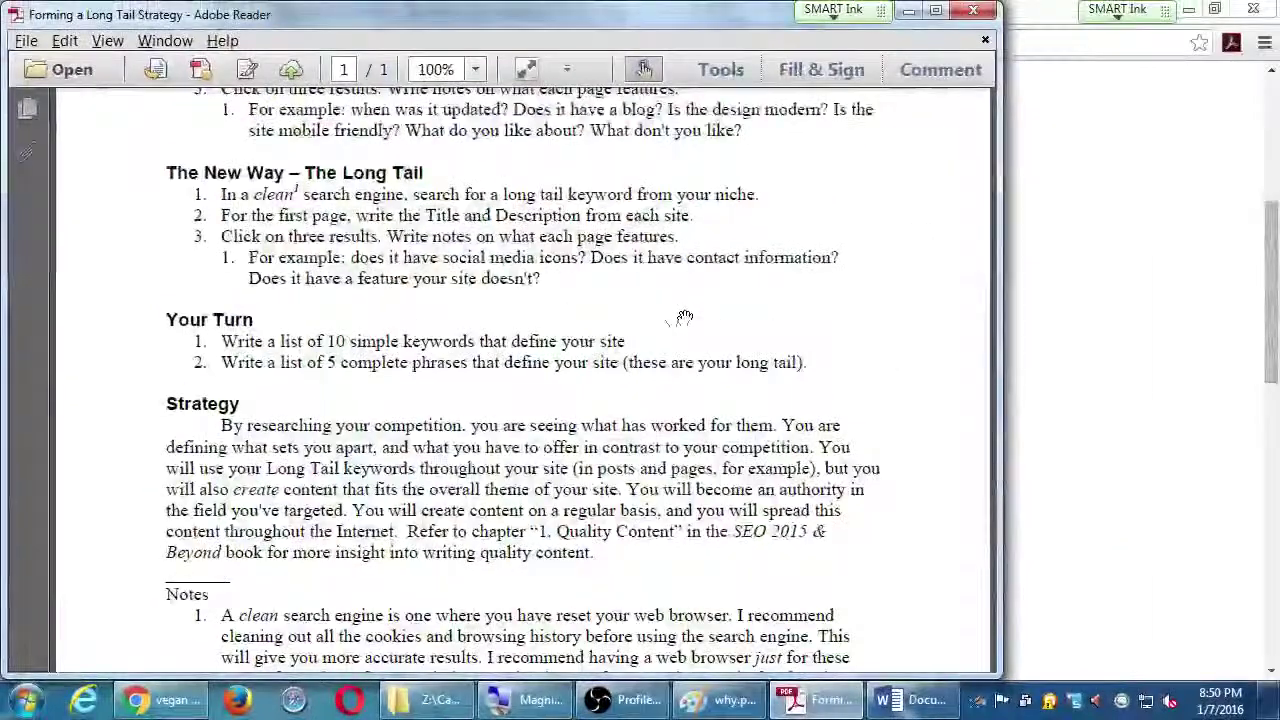
{"action": "scroll", "coordinate": [745, 362], "scroll_direction": "down", "scroll_amount": 5}
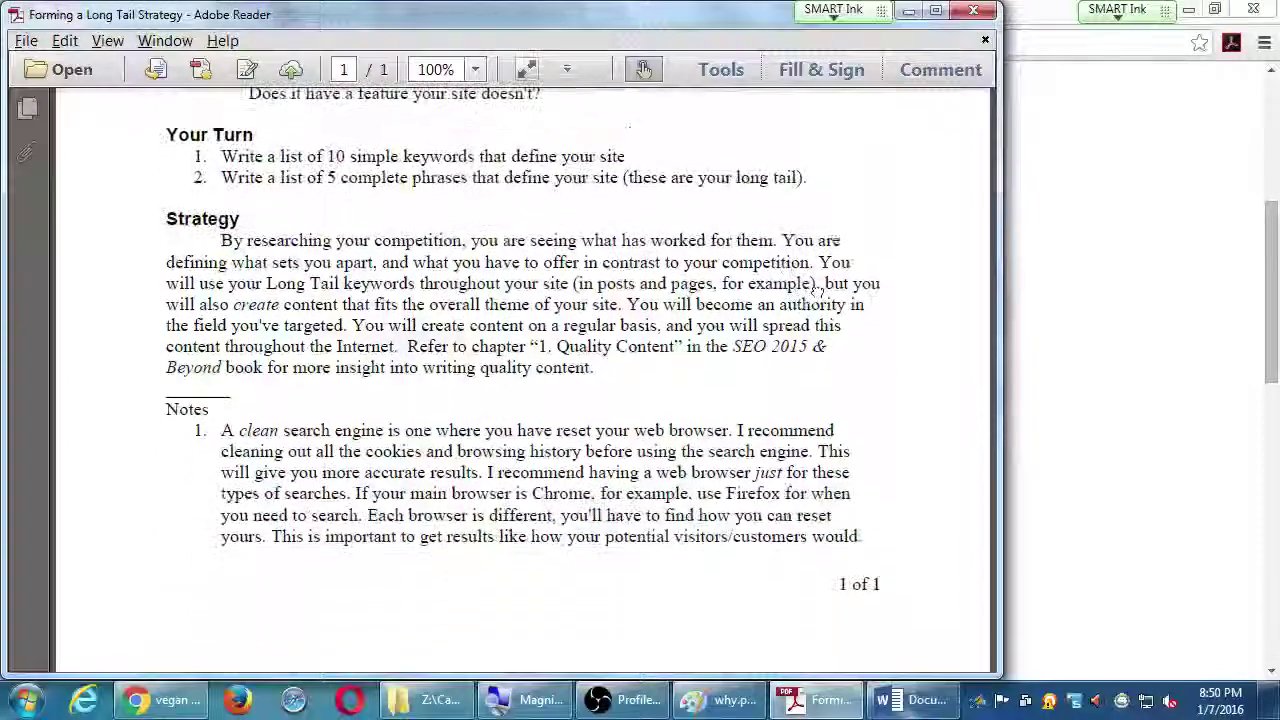
{"action": "scroll", "coordinate": [853, 218], "scroll_direction": "up", "scroll_amount": 10}
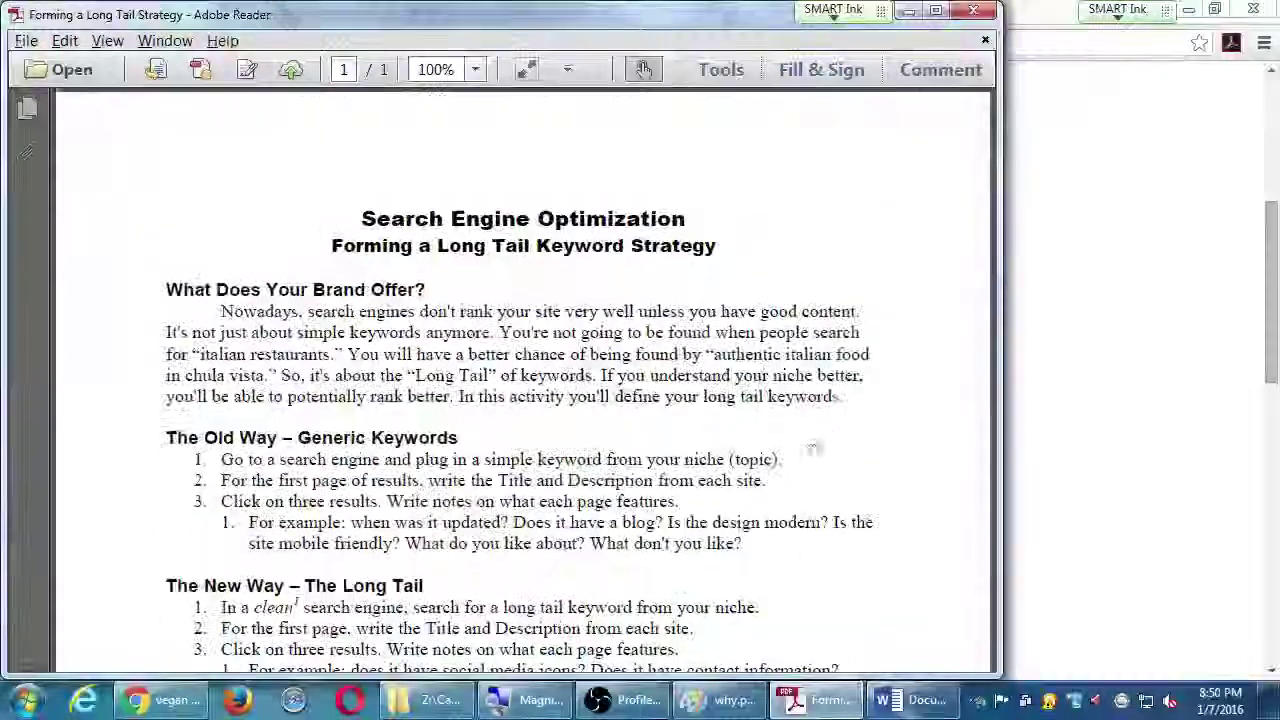
{"action": "scroll", "coordinate": [806, 507], "scroll_direction": "down", "scroll_amount": 6}
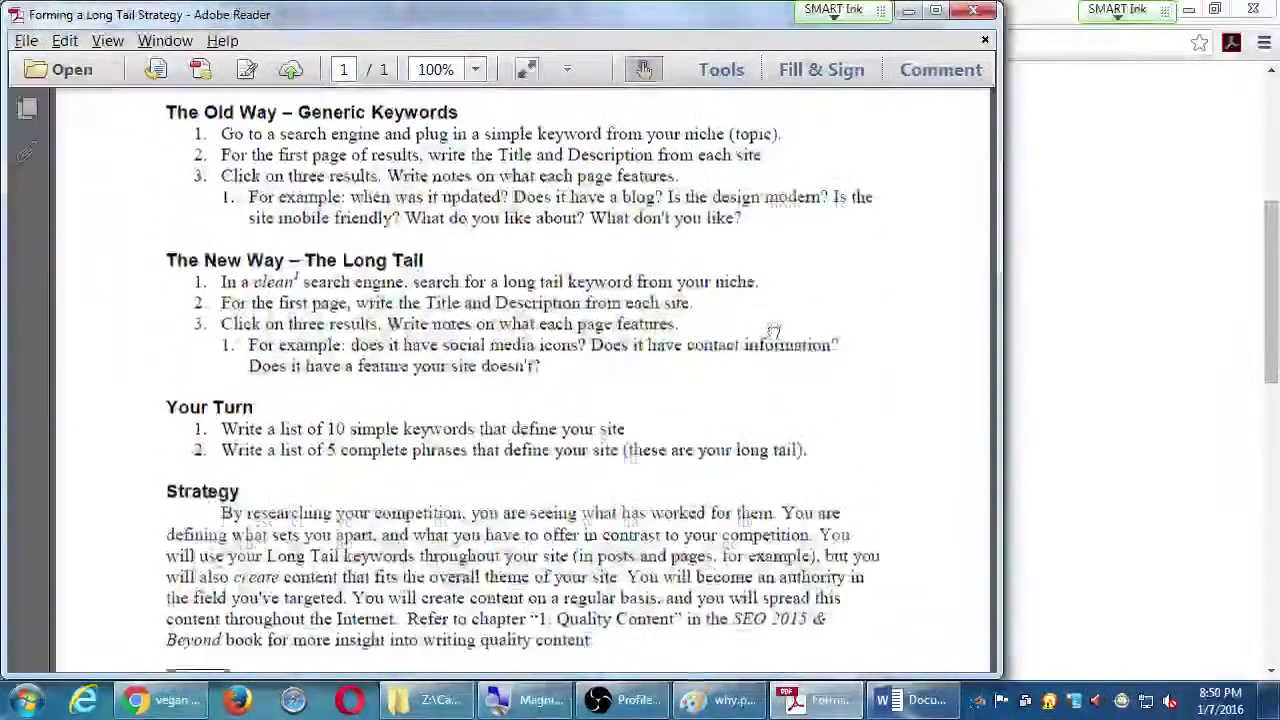
{"action": "scroll", "coordinate": [771, 409], "scroll_direction": "up", "scroll_amount": 3}
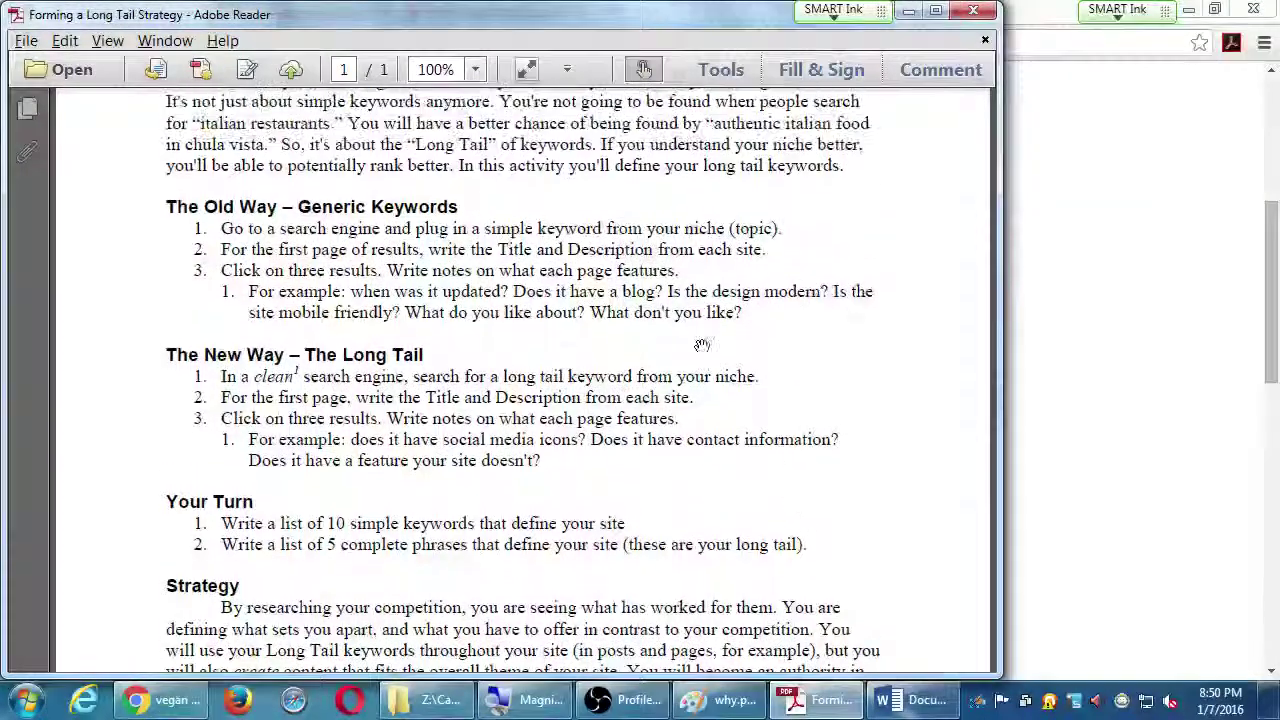
{"action": "scroll", "coordinate": [740, 385], "scroll_direction": "down", "scroll_amount": 2}
{"action": "scroll", "coordinate": [749, 391], "scroll_direction": "up", "scroll_amount": 3}
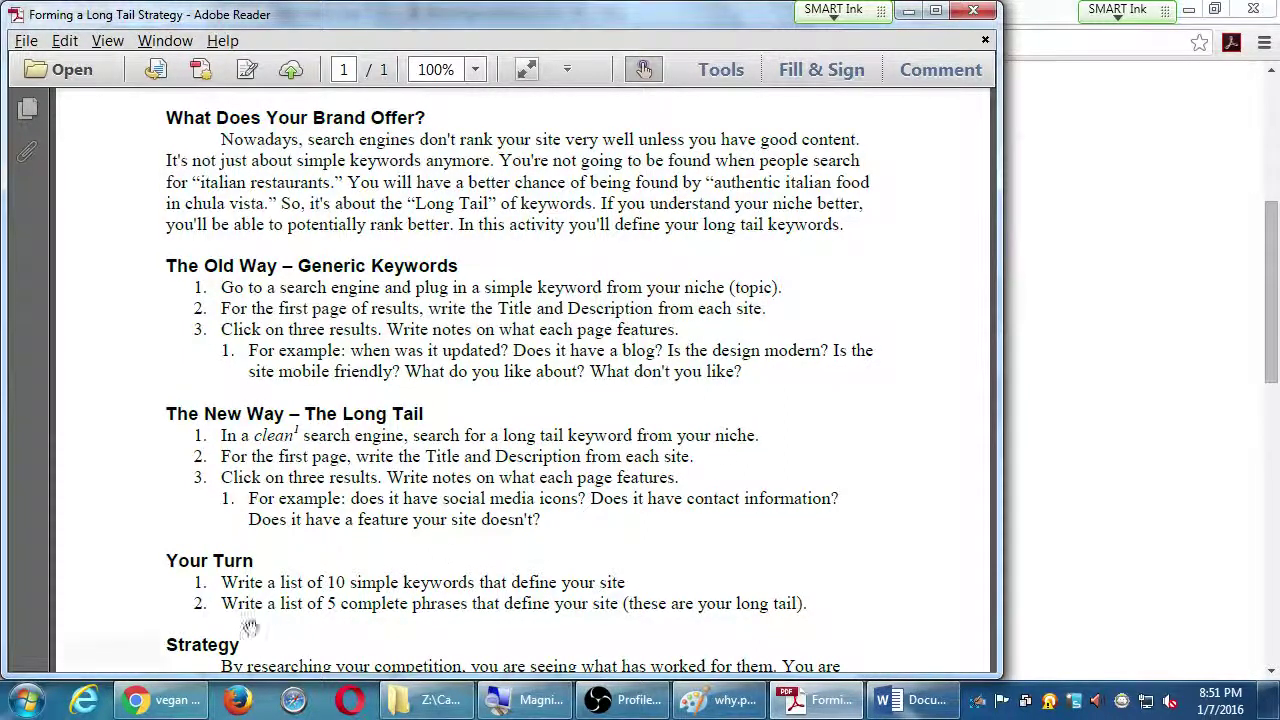
{"action": "left_click", "coordinate": [160, 699]}
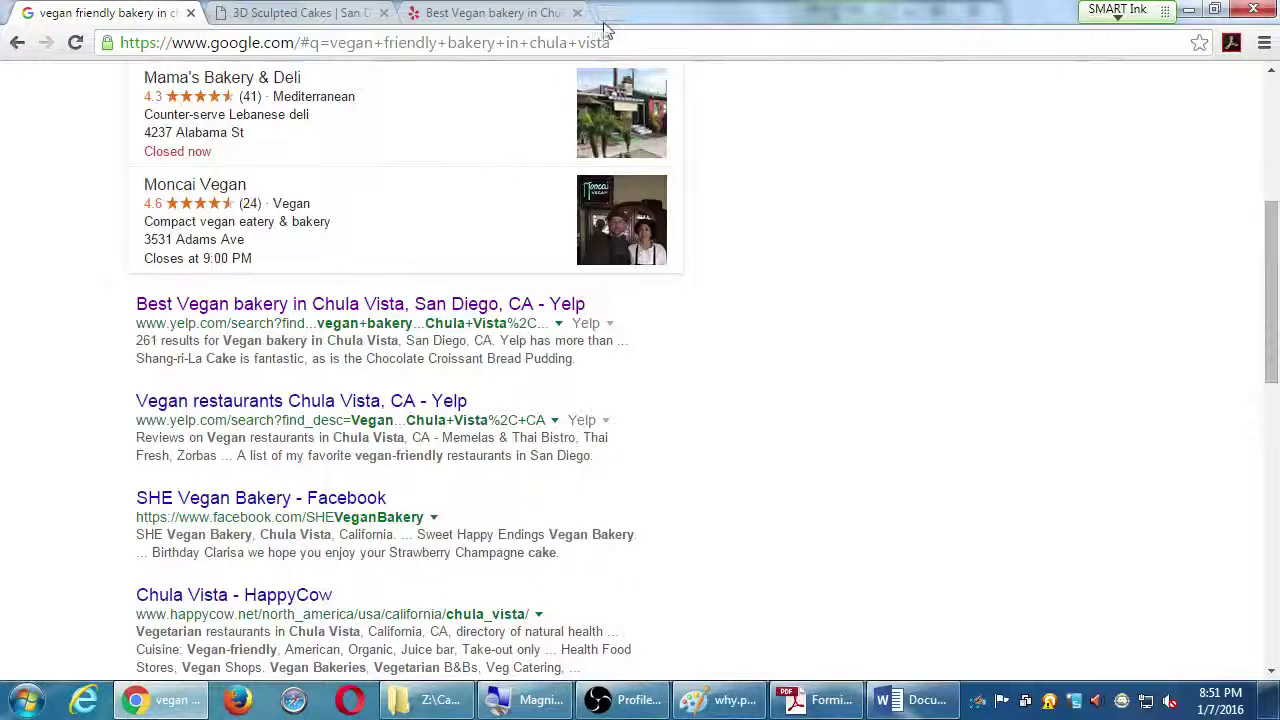
Load searchengineland.com in a fresh Chrome tab
{"action": "left_click", "coordinate": [604, 14]}
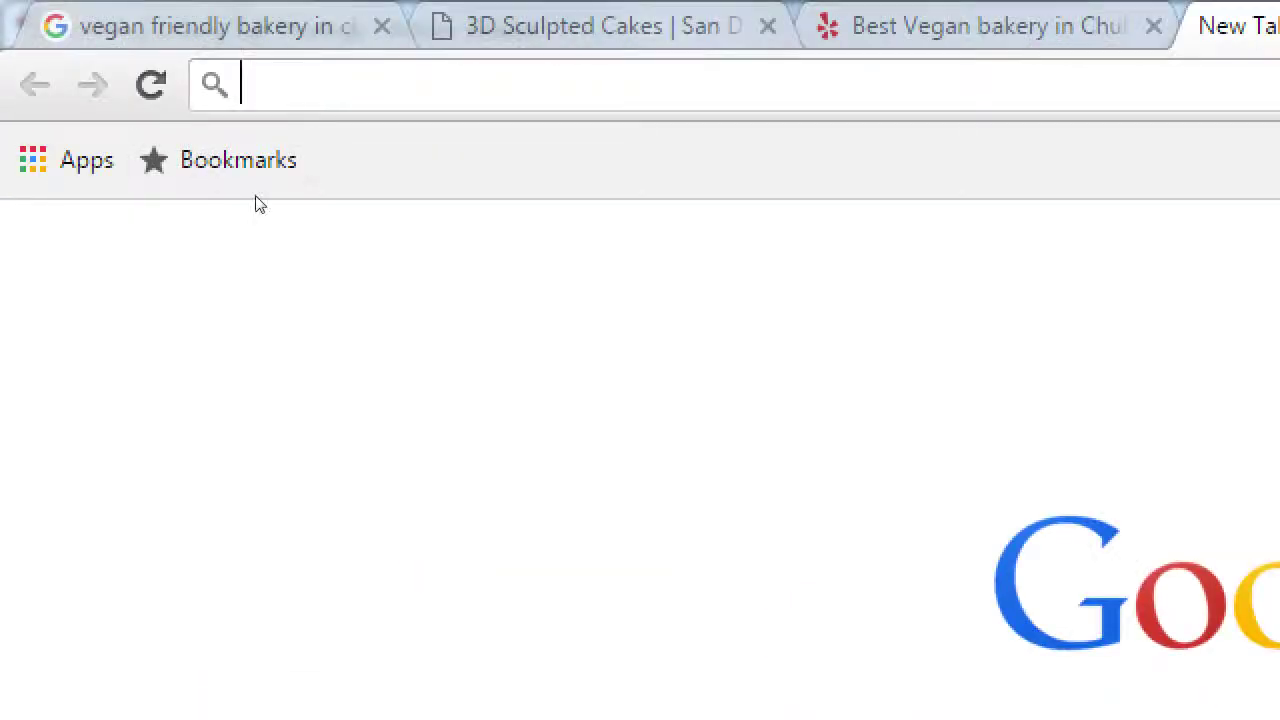
{"action": "type", "text": "searchenig"}
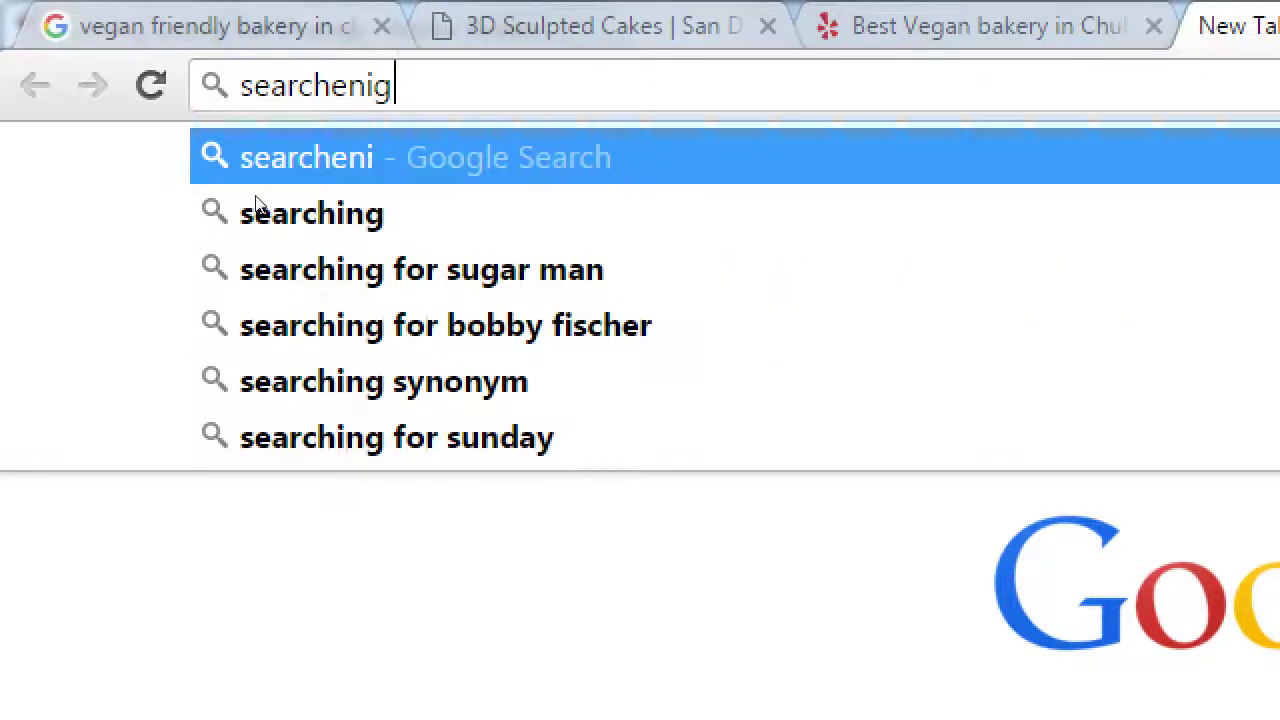
{"action": "key", "text": "BackSpace"}
{"action": "type", "text": "g"}
{"action": "key", "text": "BackSpace"}
{"action": "key", "text": "BackSpace"}
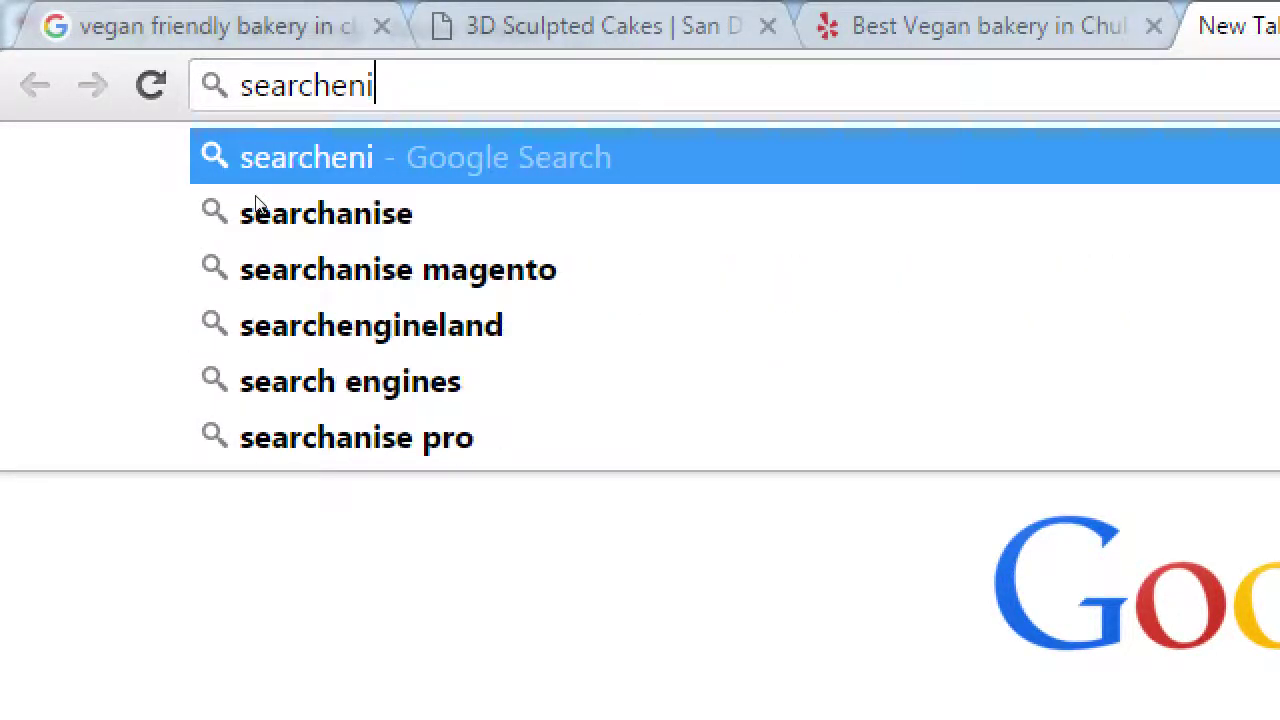
{"action": "type", "text": "gine"}
{"action": "key", "text": "Right"}
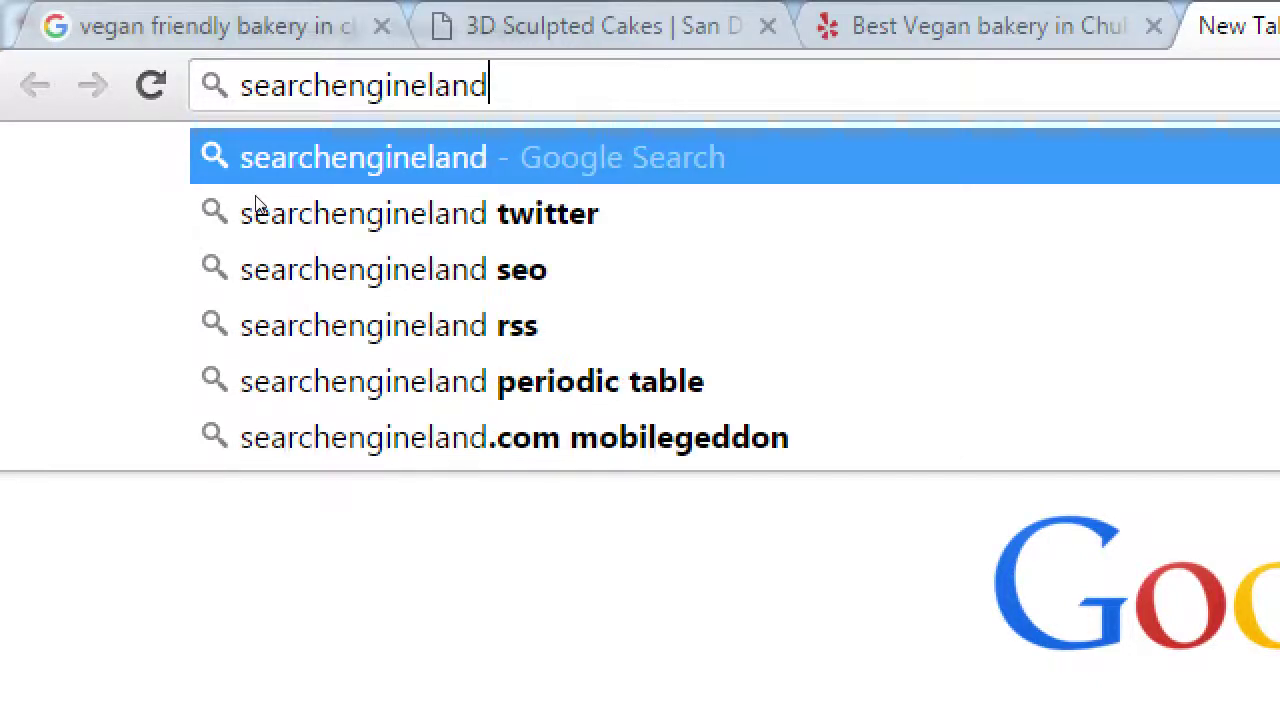
{"action": "type", "text": ".com"}
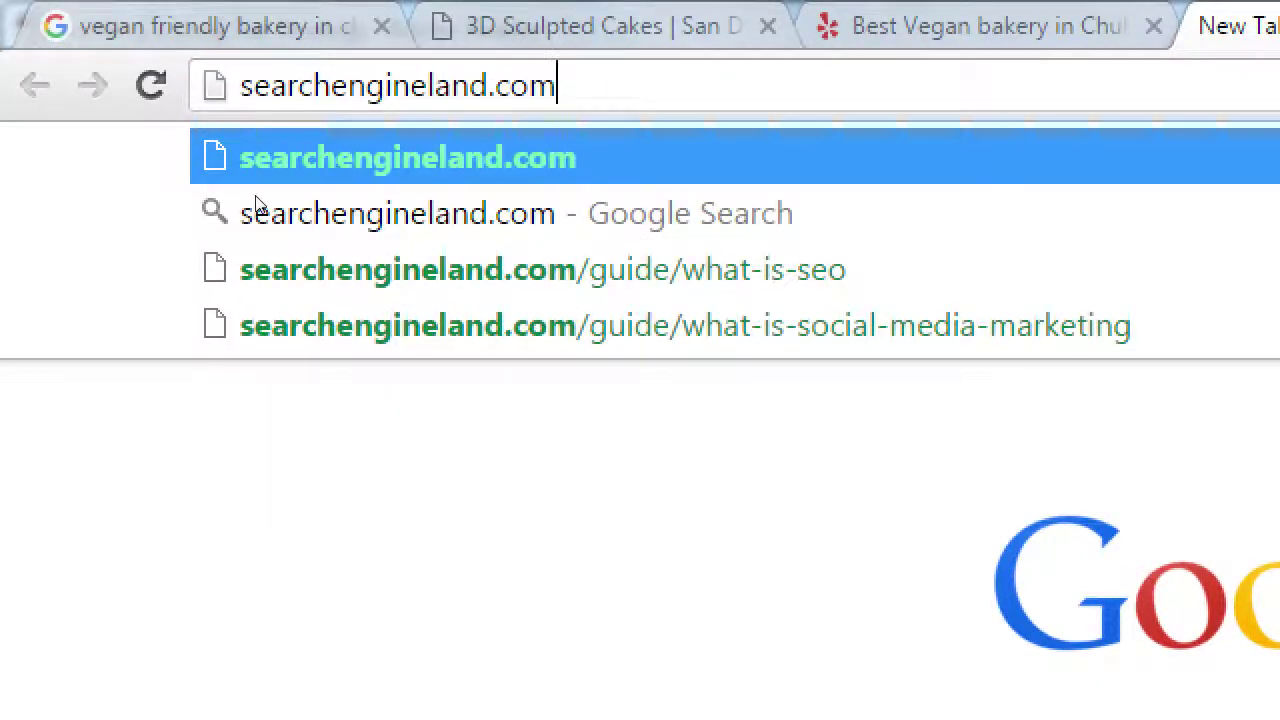
{"action": "key", "text": "Return"}
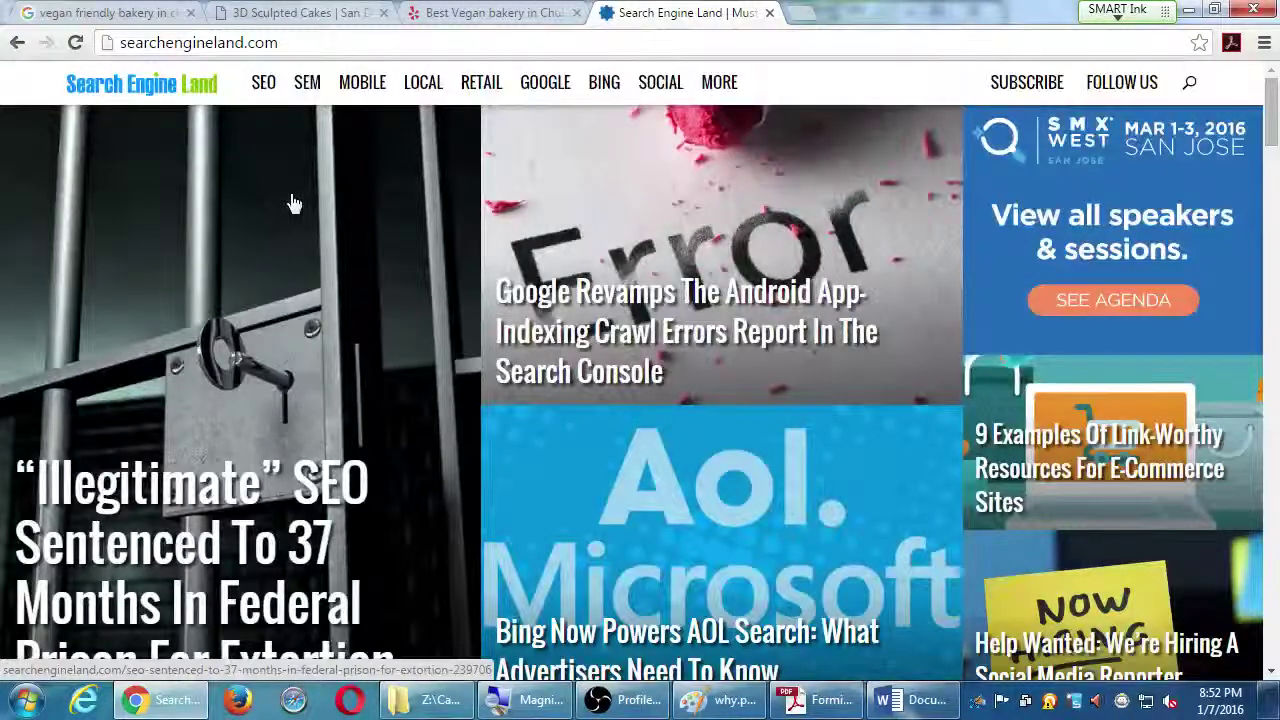
{"action": "scroll", "coordinate": [285, 206], "scroll_direction": "down", "scroll_amount": 1}
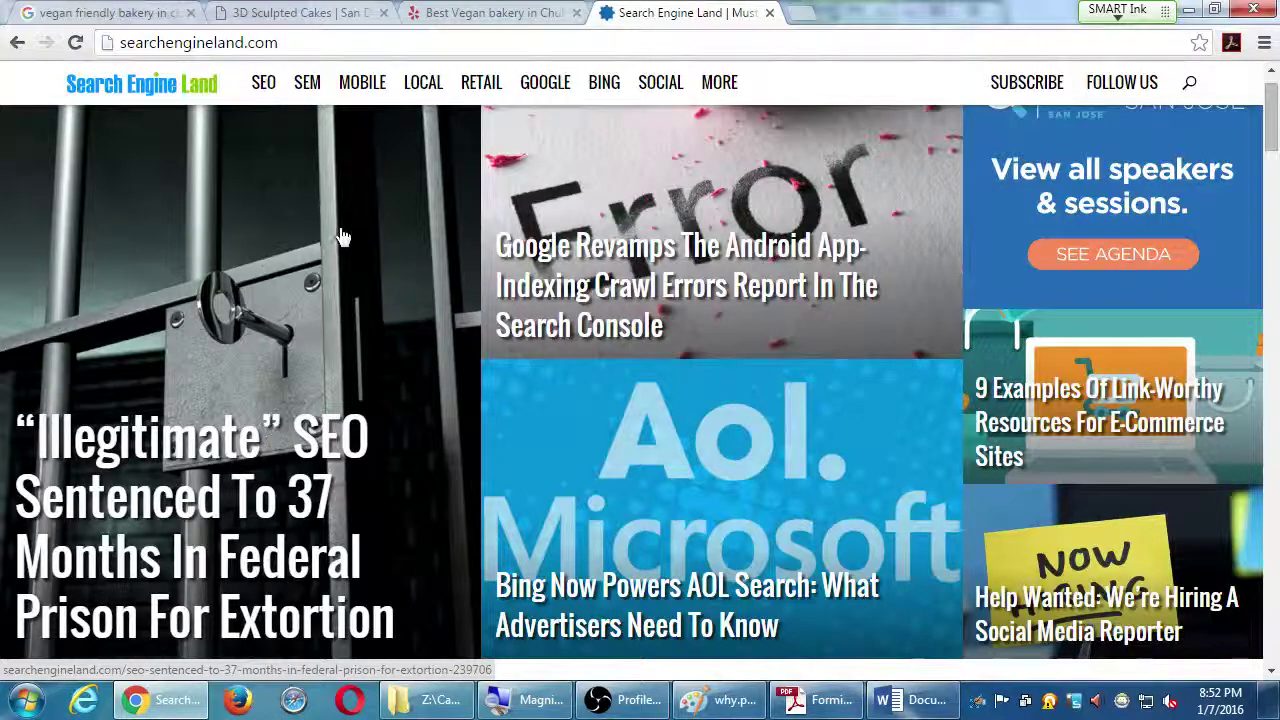
{"action": "scroll", "coordinate": [357, 251], "scroll_direction": "down", "scroll_amount": 1}
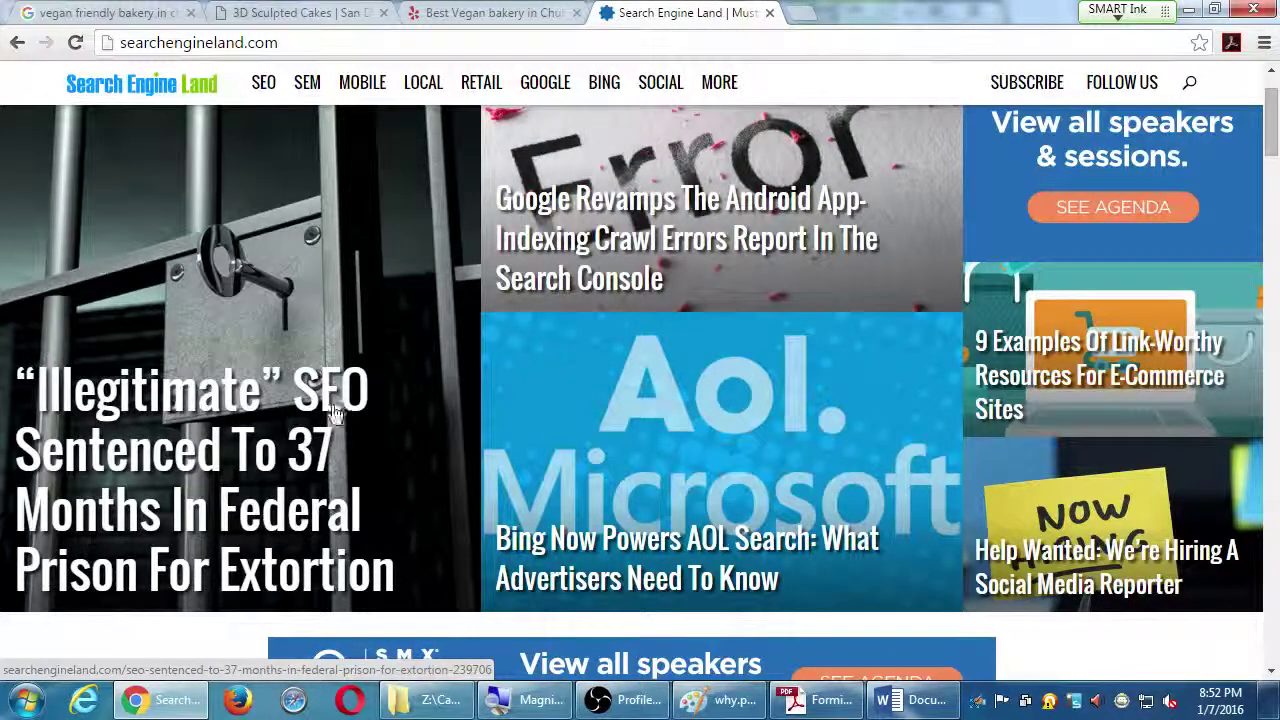
{"action": "left_click", "coordinate": [329, 414]}
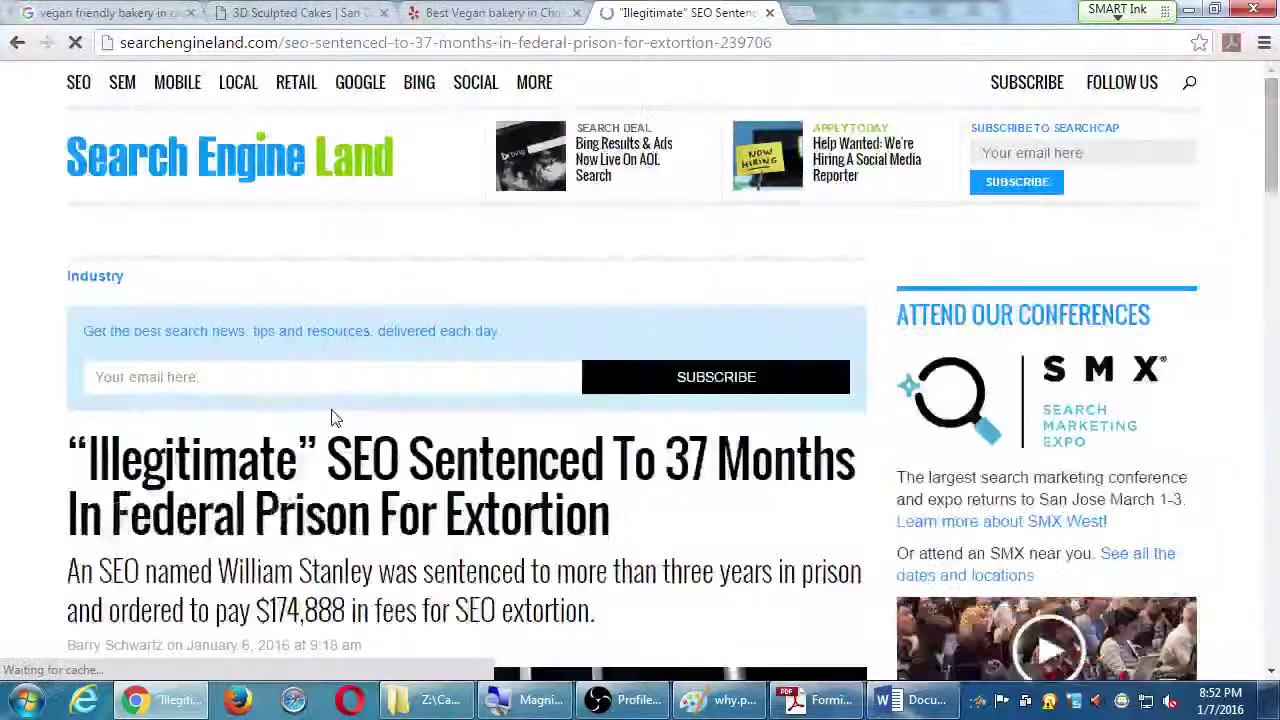
{"action": "scroll", "coordinate": [334, 417], "scroll_direction": "down", "scroll_amount": 2}
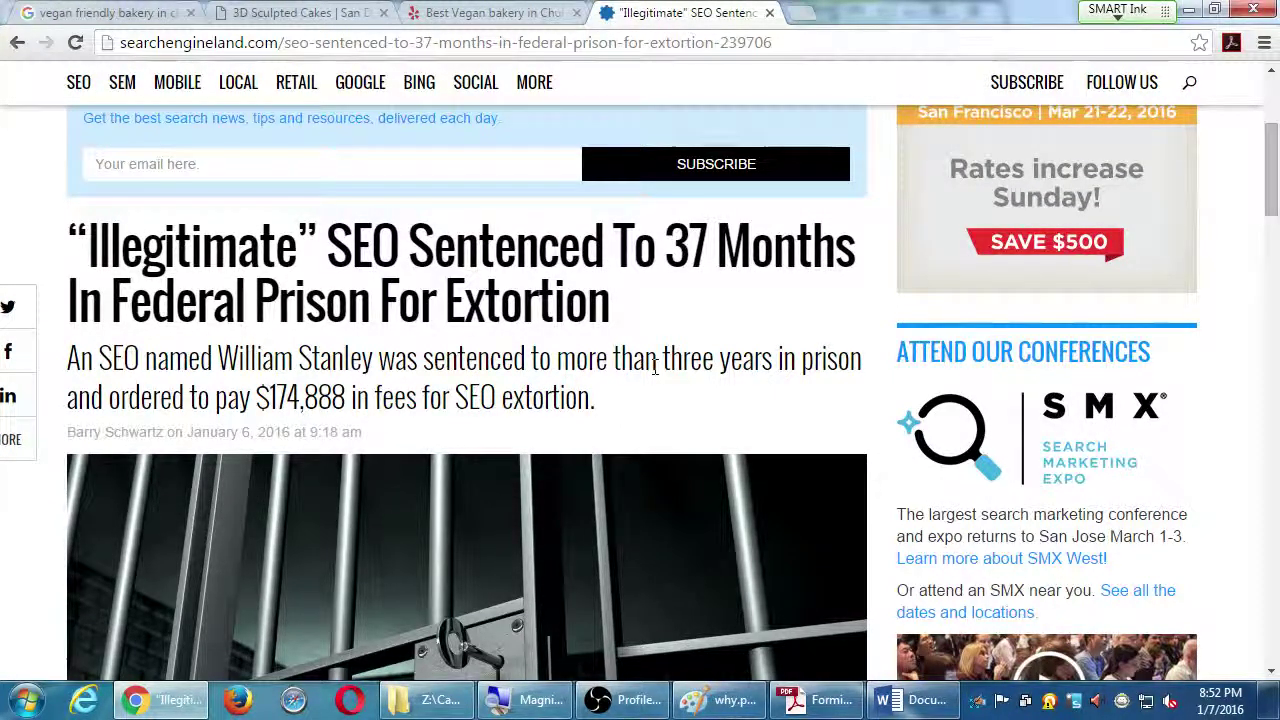
{"action": "scroll", "coordinate": [660, 368], "scroll_direction": "down", "scroll_amount": 1}
{"action": "scroll", "coordinate": [663, 370], "scroll_direction": "down", "scroll_amount": 15}
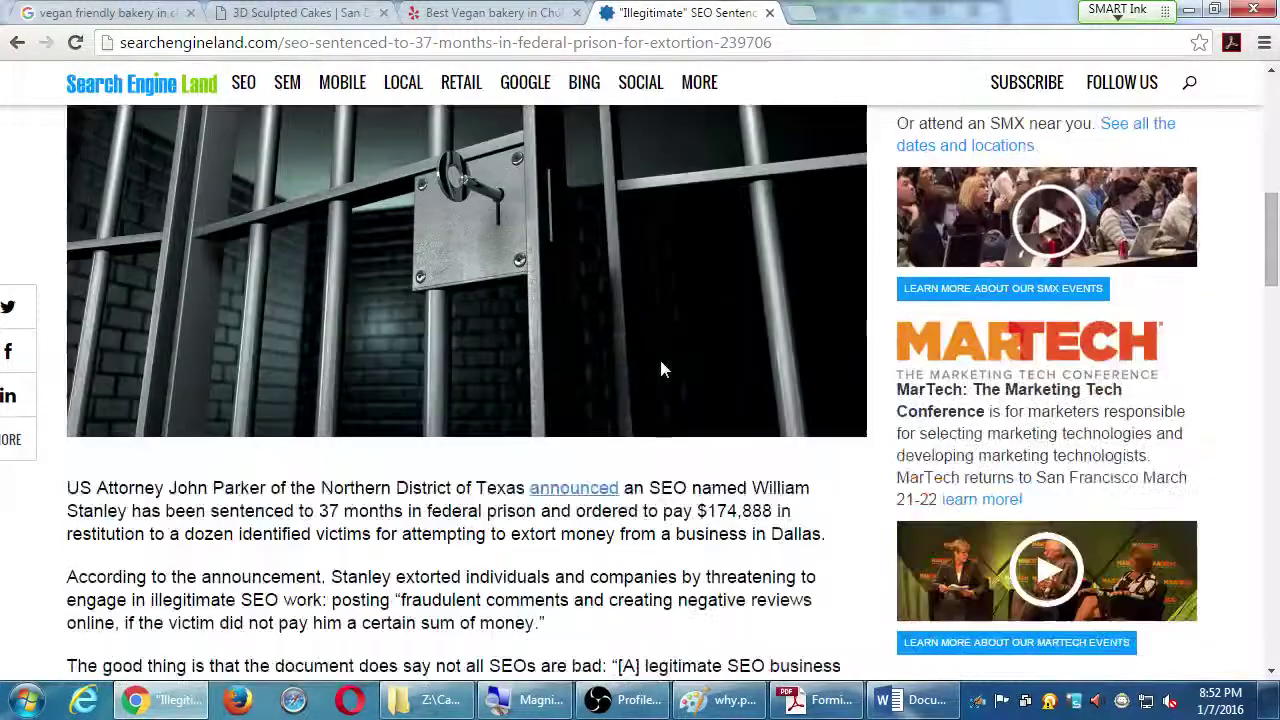
{"action": "scroll", "coordinate": [650, 372], "scroll_direction": "down", "scroll_amount": 4}
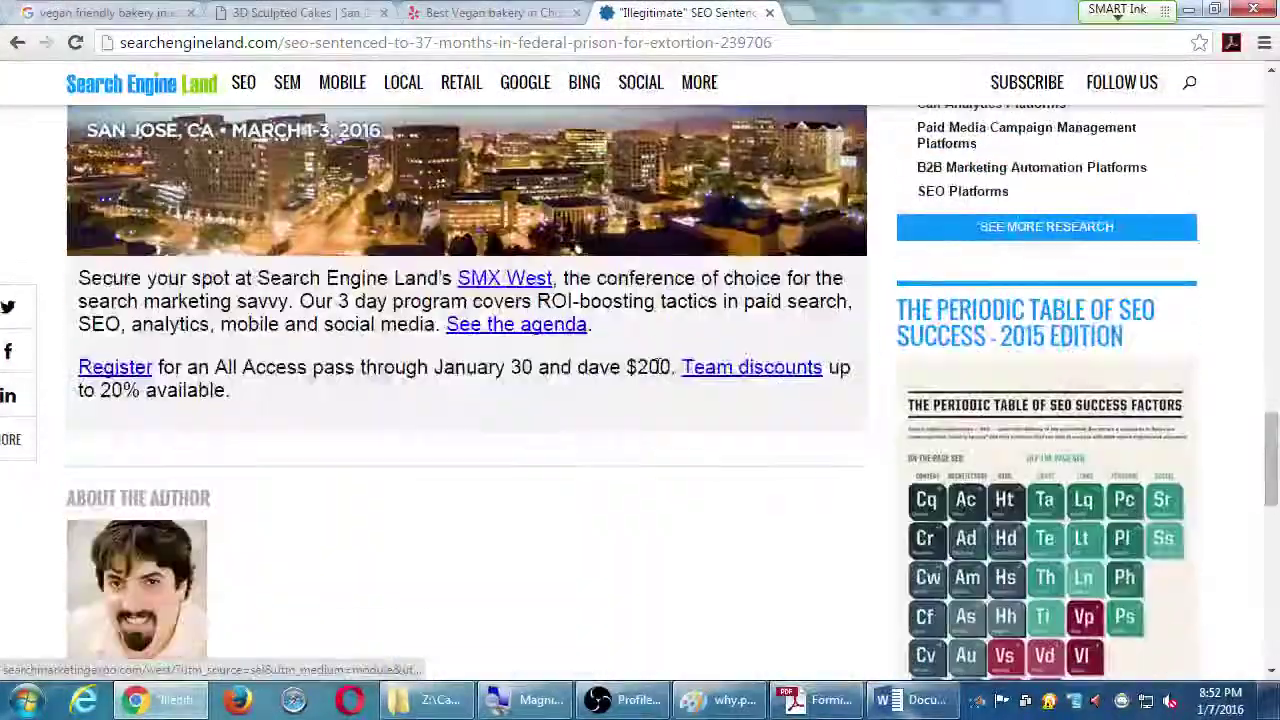
{"action": "scroll", "coordinate": [654, 371], "scroll_direction": "down", "scroll_amount": 2}
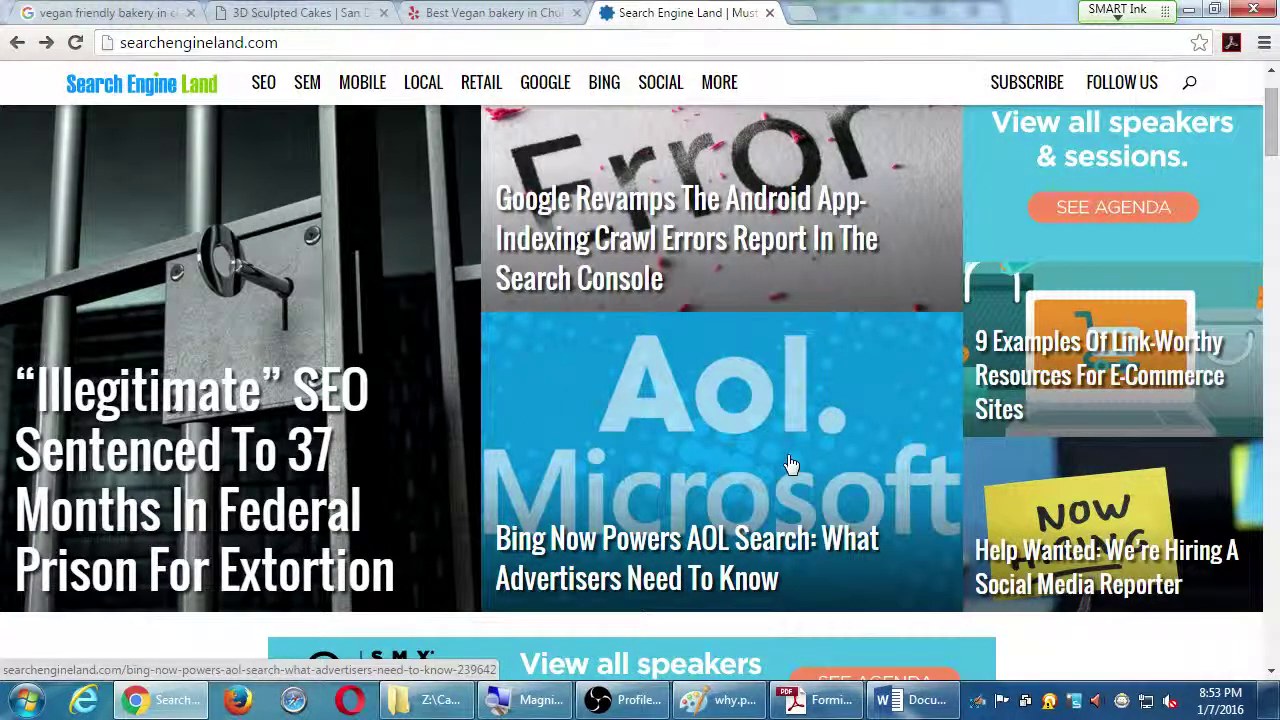
Find 'Six Trends Shaping Location Marketing In 2016' in the homepage's Latest list and open it
{"action": "scroll", "coordinate": [1018, 493], "scroll_direction": "down", "scroll_amount": 3}
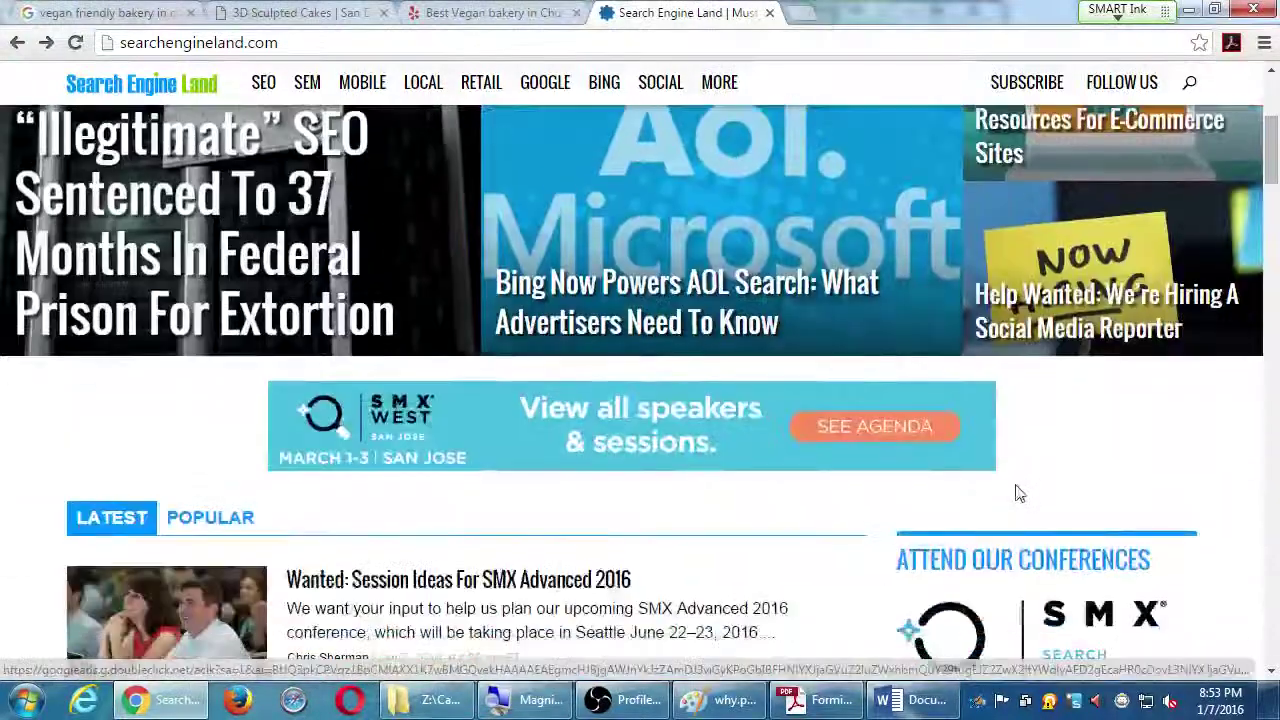
{"action": "scroll", "coordinate": [1018, 493], "scroll_direction": "down", "scroll_amount": 3}
{"action": "scroll", "coordinate": [650, 563], "scroll_direction": "down", "scroll_amount": 3}
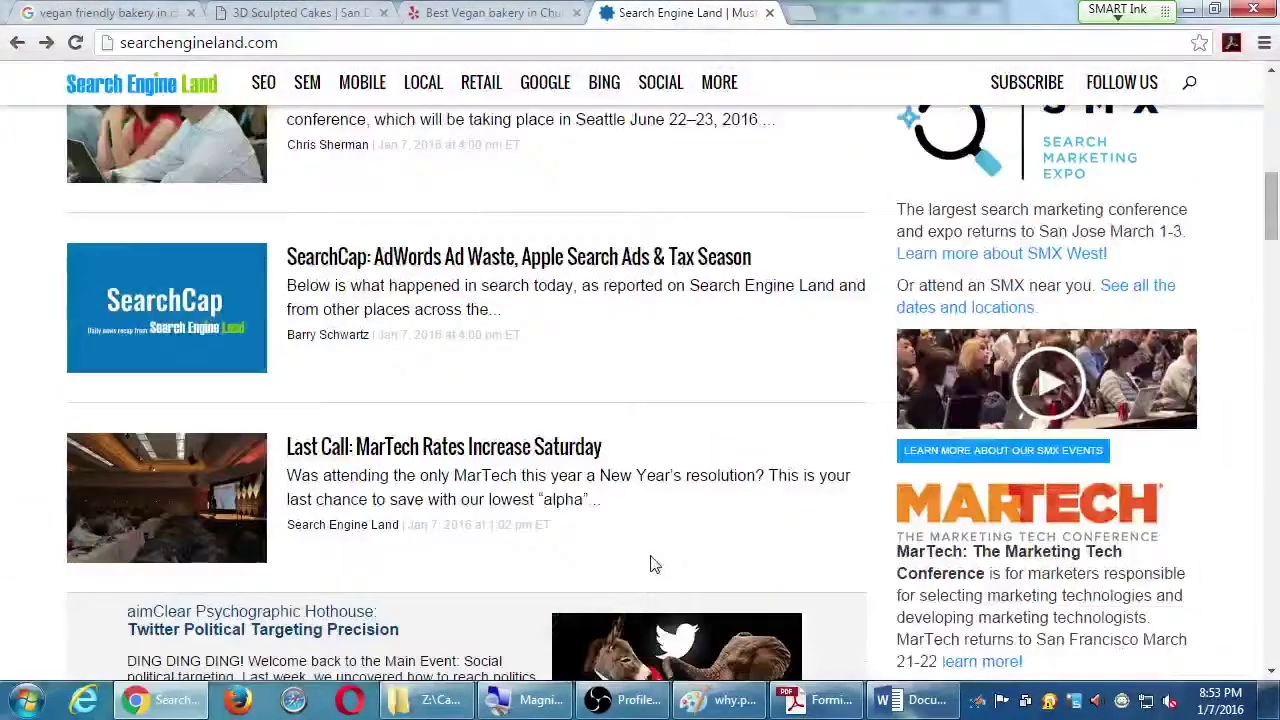
{"action": "scroll", "coordinate": [650, 563], "scroll_direction": "down", "scroll_amount": 6}
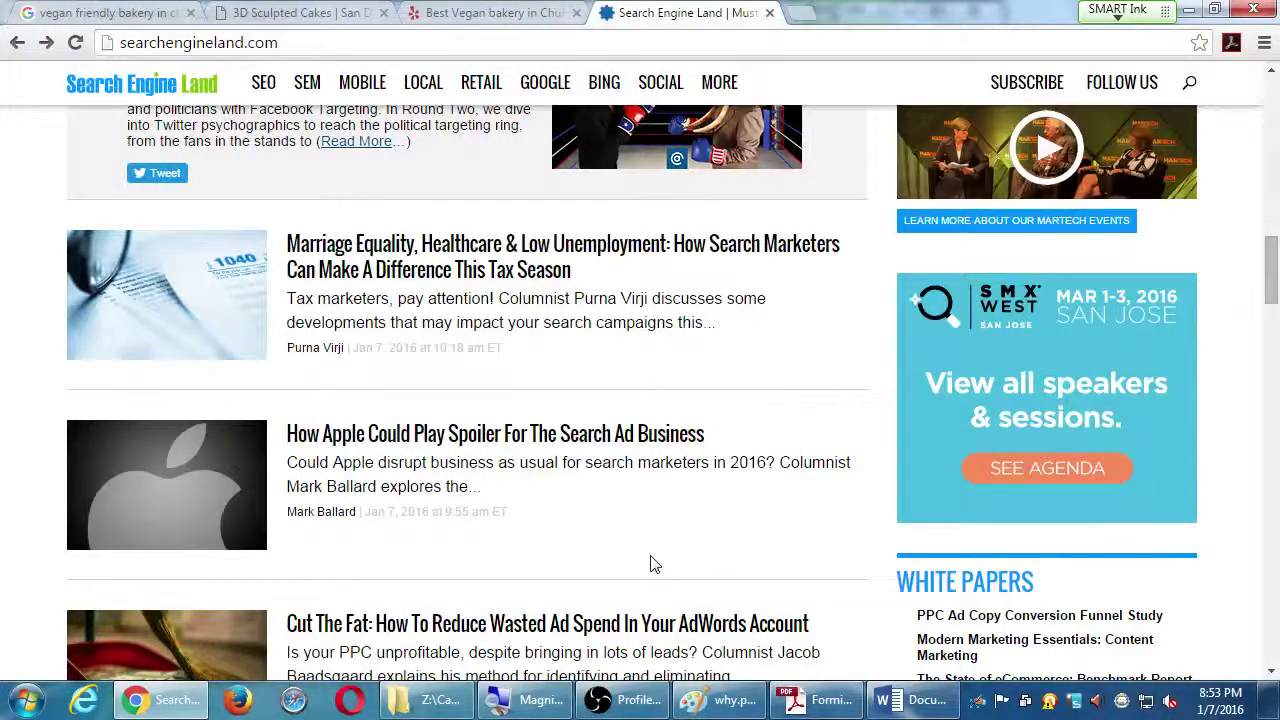
{"action": "scroll", "coordinate": [650, 563], "scroll_direction": "down", "scroll_amount": 3}
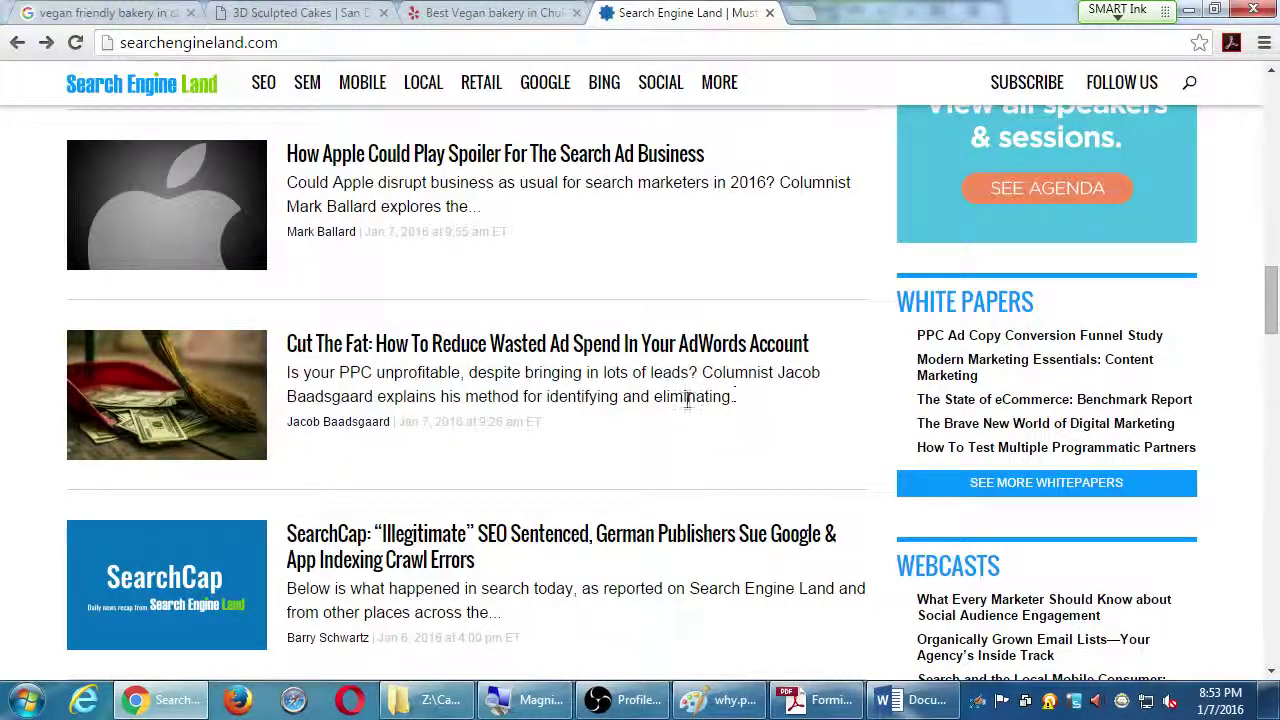
{"action": "scroll", "coordinate": [686, 403], "scroll_direction": "down", "scroll_amount": 3}
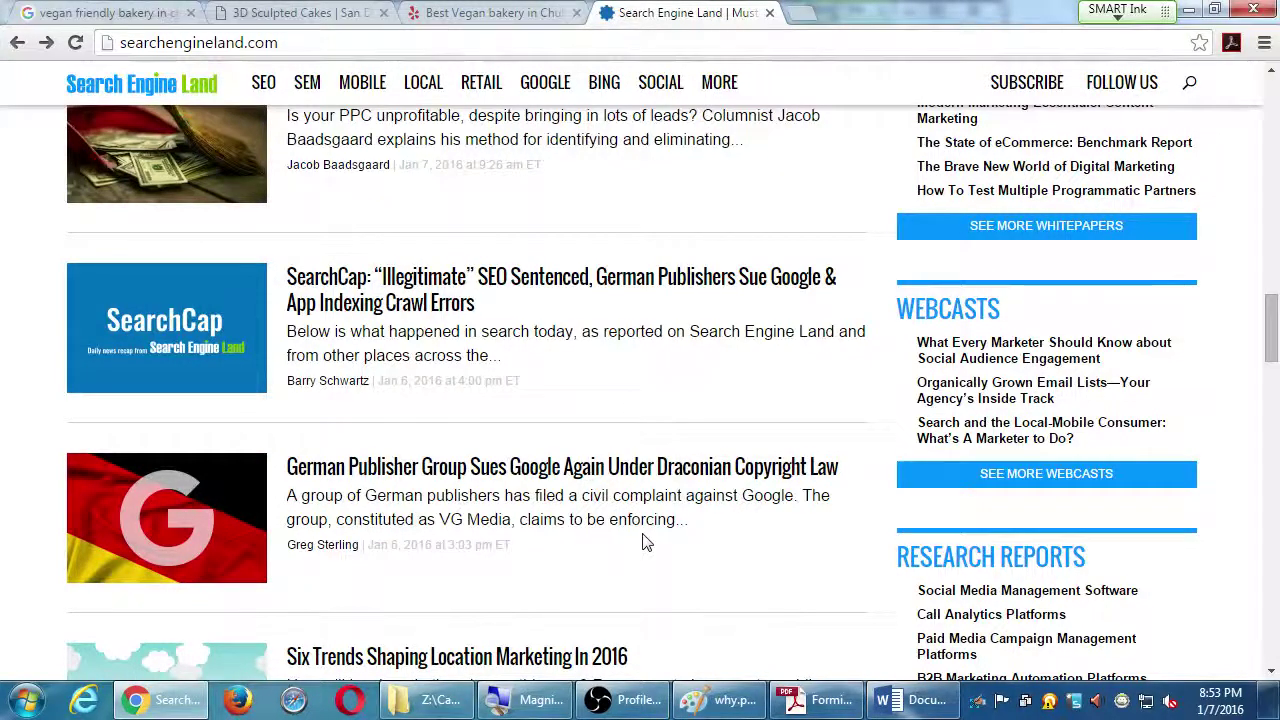
{"action": "scroll", "coordinate": [646, 541], "scroll_direction": "down", "scroll_amount": 1}
{"action": "scroll", "coordinate": [648, 541], "scroll_direction": "down", "scroll_amount": 2}
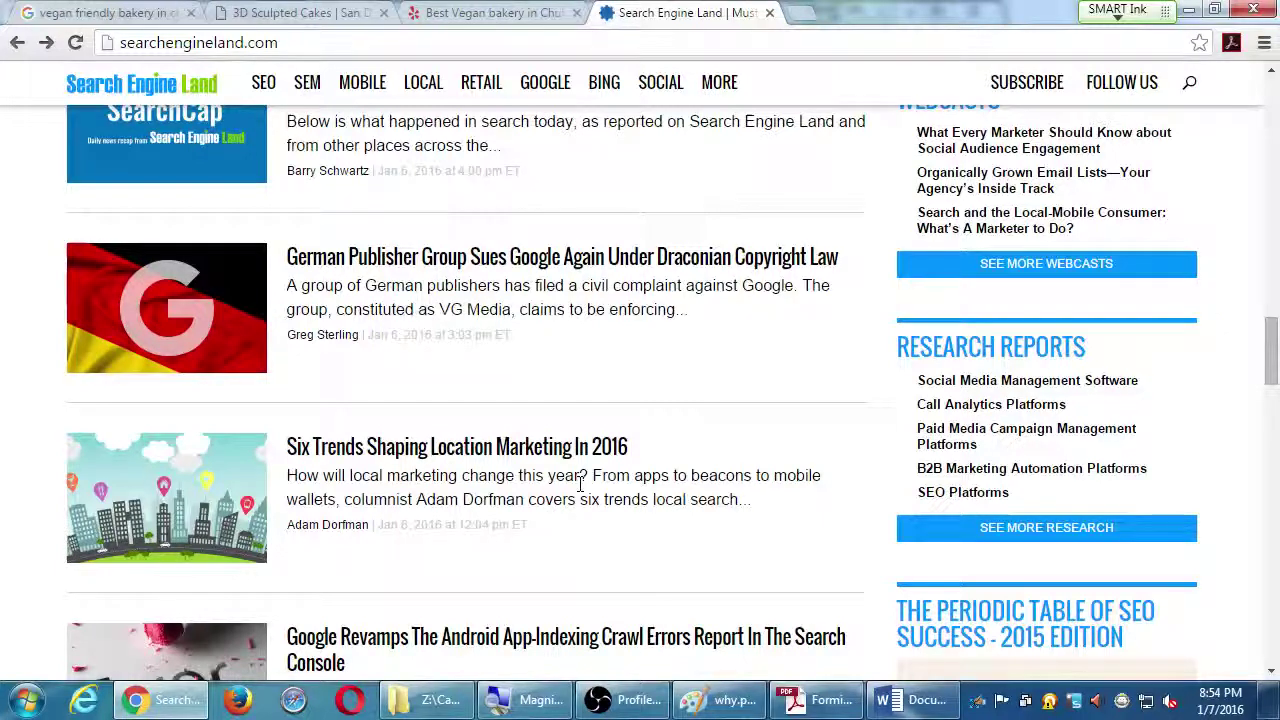
{"action": "left_click", "coordinate": [572, 453]}
Skim the article, close the newsletter signup popup, and switch to the Long Tail Strategy PDF
{"action": "scroll", "coordinate": [740, 443], "scroll_direction": "down", "scroll_amount": 10}
{"action": "scroll", "coordinate": [752, 418], "scroll_direction": "down", "scroll_amount": 1}
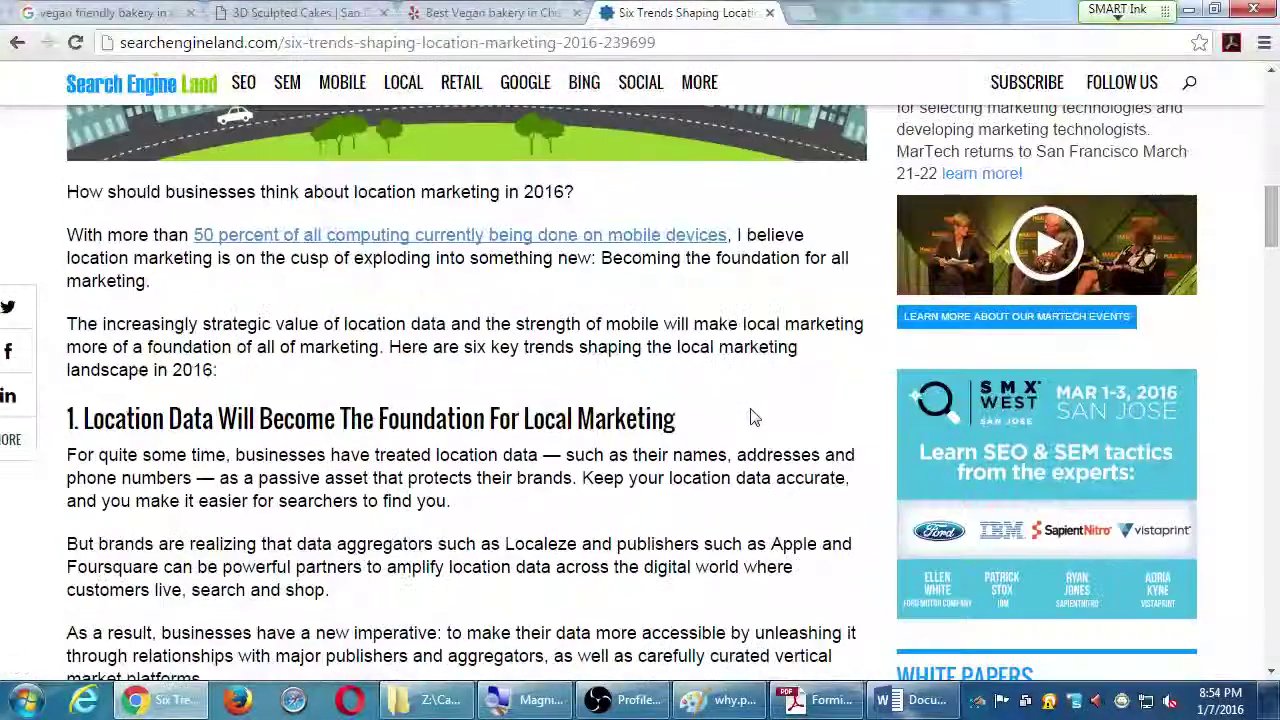
{"action": "scroll", "coordinate": [752, 418], "scroll_direction": "down", "scroll_amount": 3}
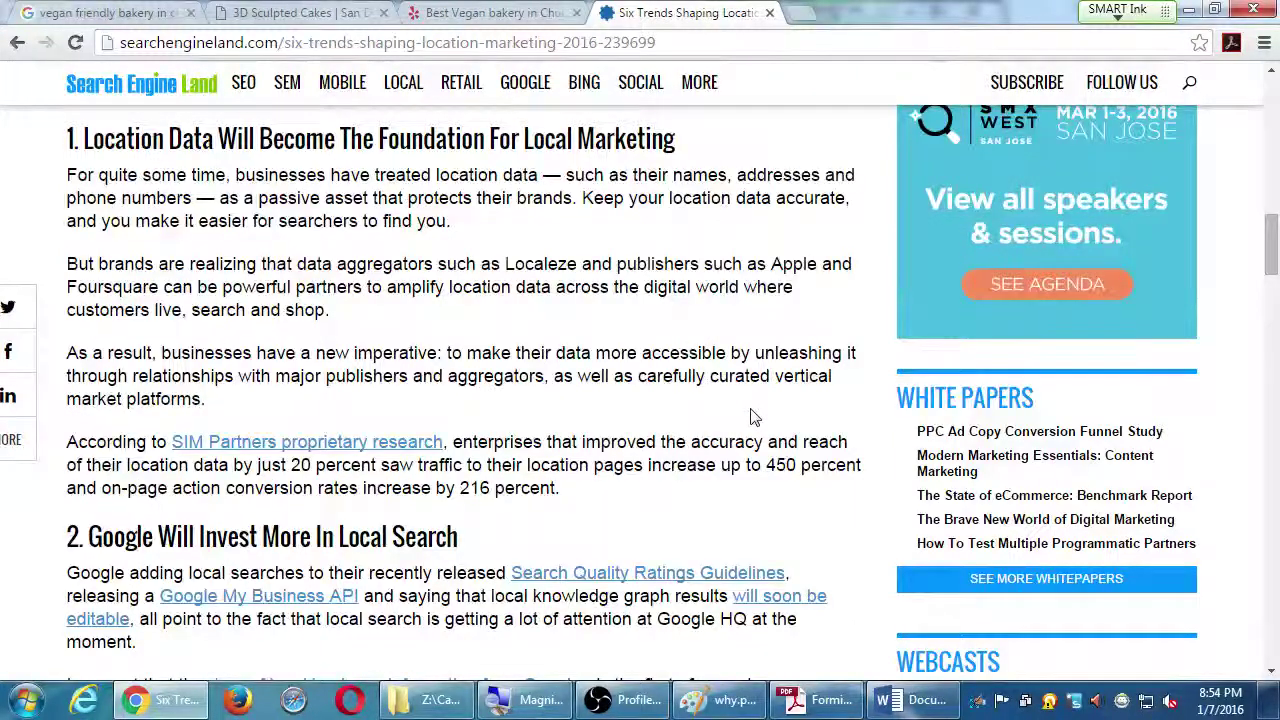
{"action": "scroll", "coordinate": [752, 418], "scroll_direction": "down", "scroll_amount": 3}
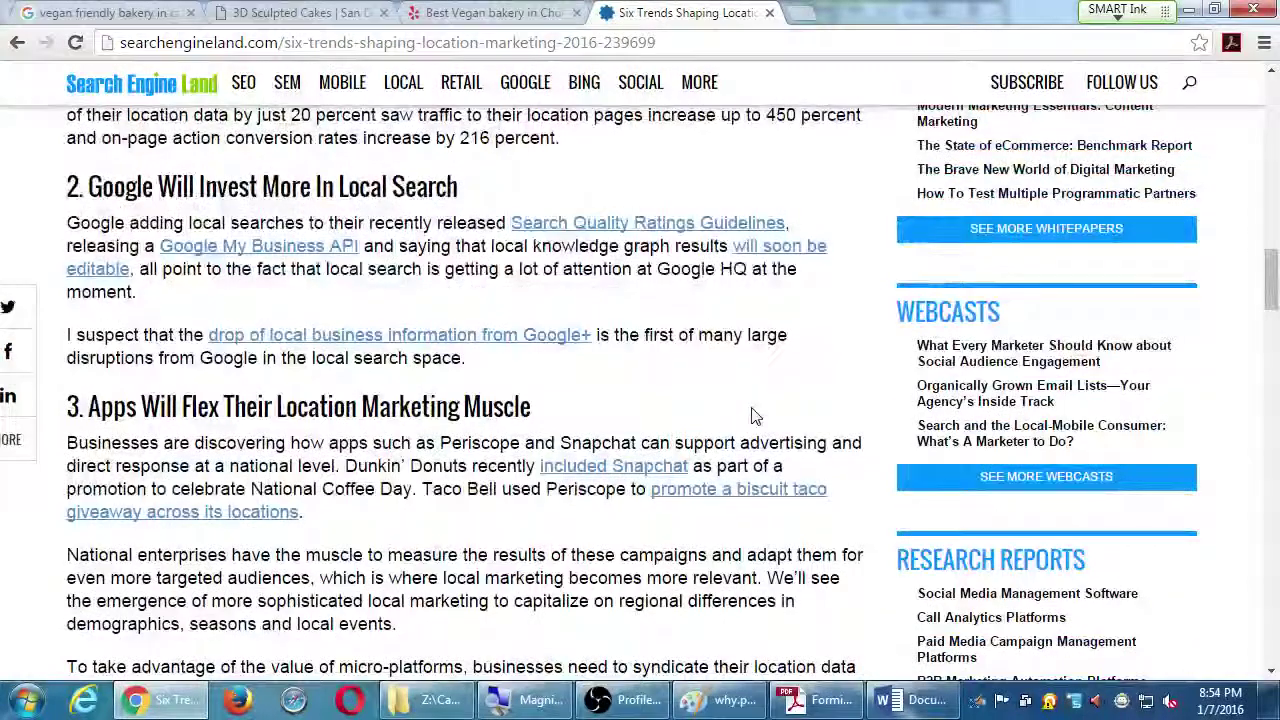
{"action": "scroll", "coordinate": [752, 418], "scroll_direction": "down", "scroll_amount": 3}
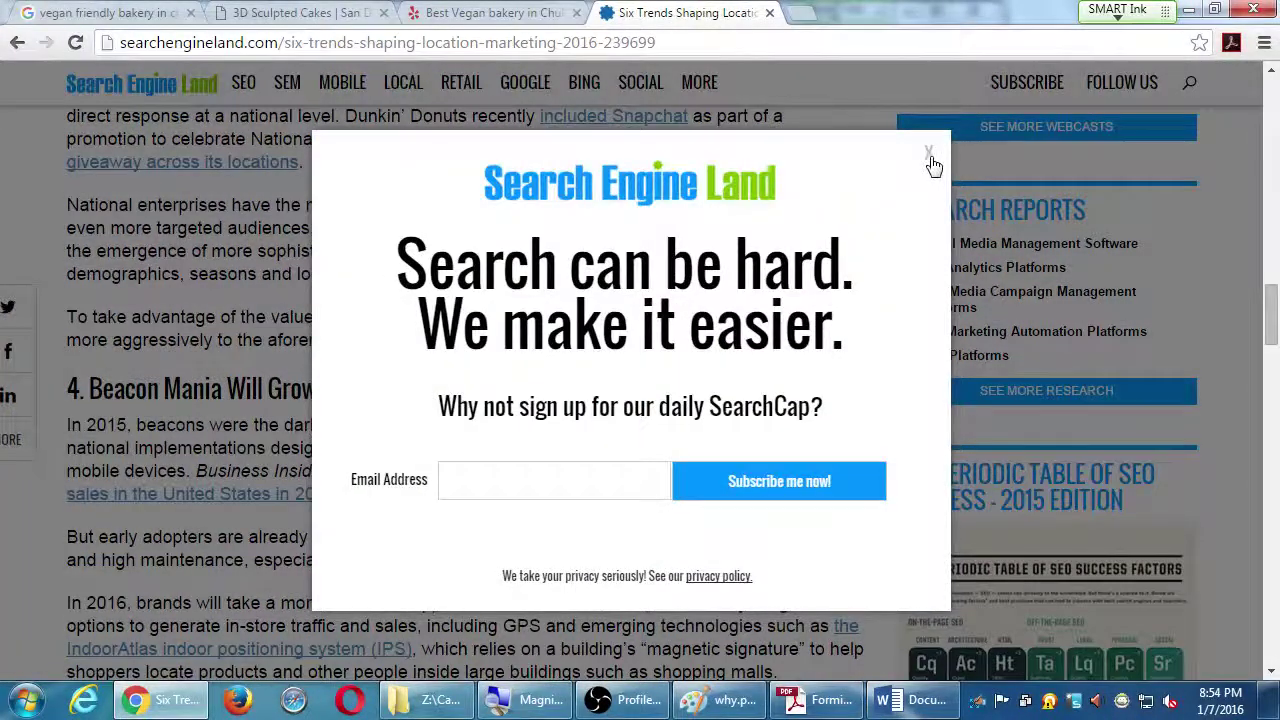
{"action": "left_click", "coordinate": [930, 162]}
{"action": "key", "text": "alt+Tab"}
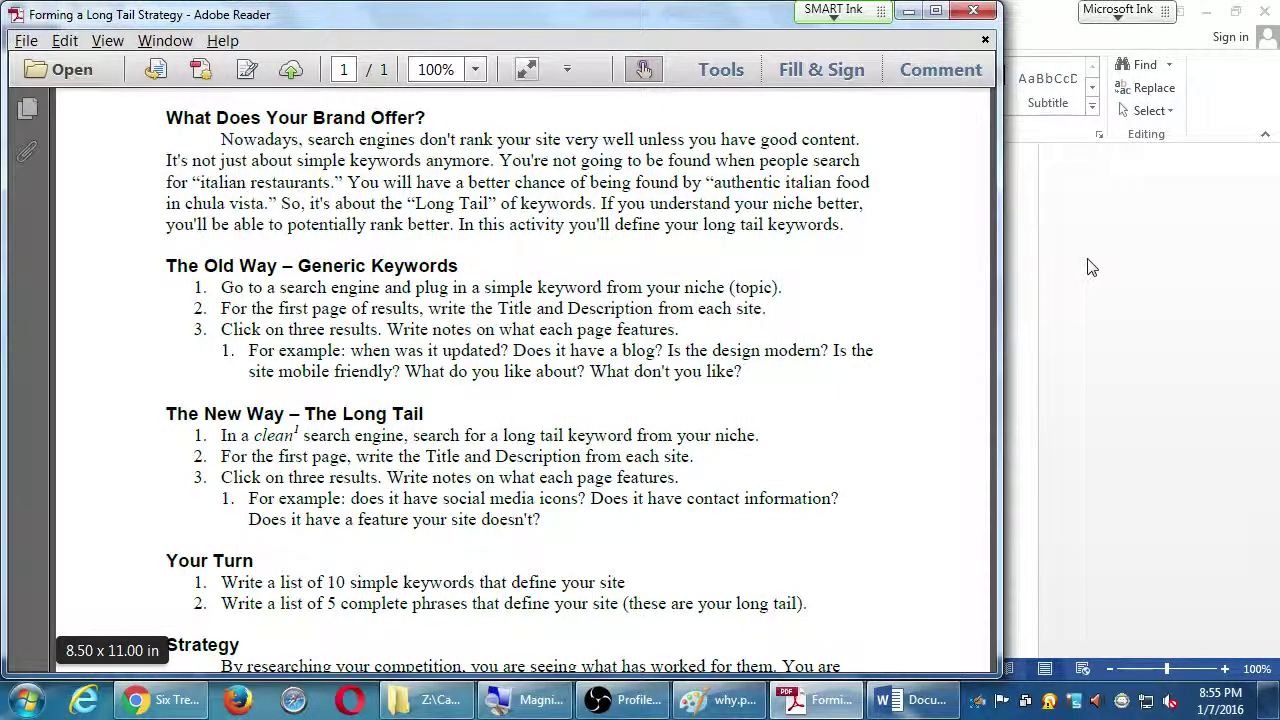
Close the Word competitor notes document with Don't Save, discarding its changes
{"action": "left_click", "coordinate": [1043, 26]}
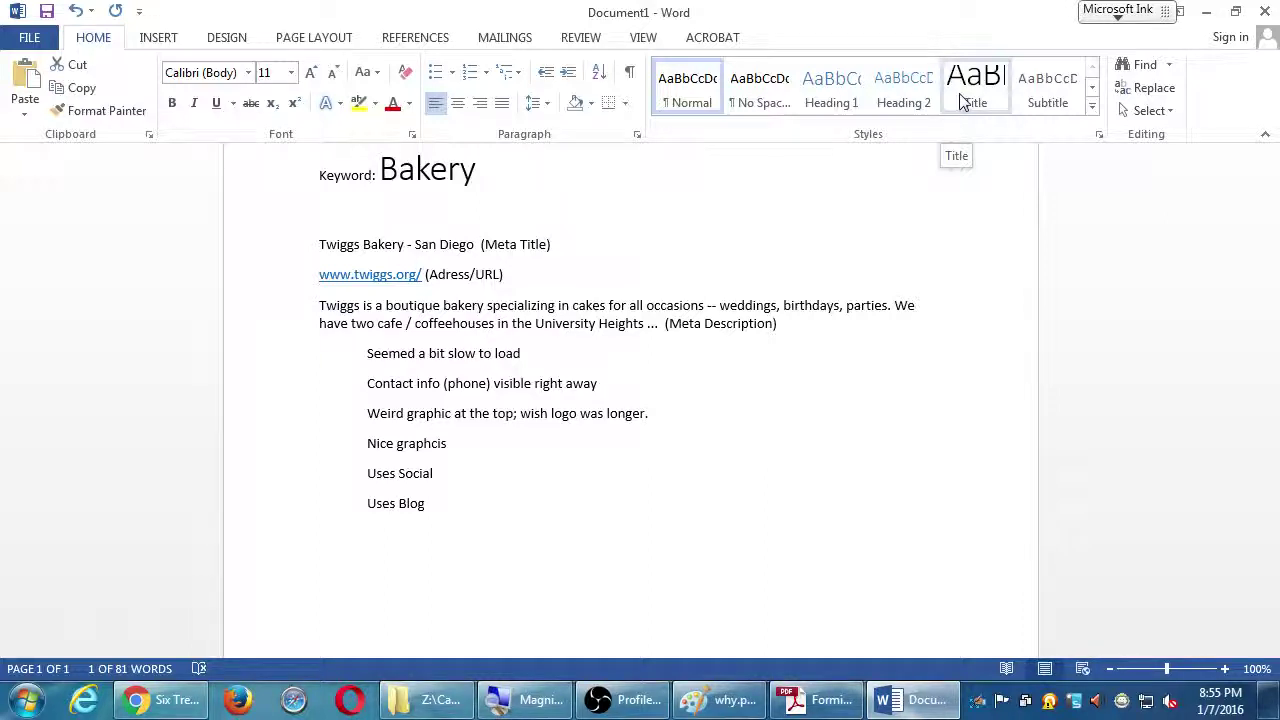
{"action": "left_click", "coordinate": [1053, 382]}
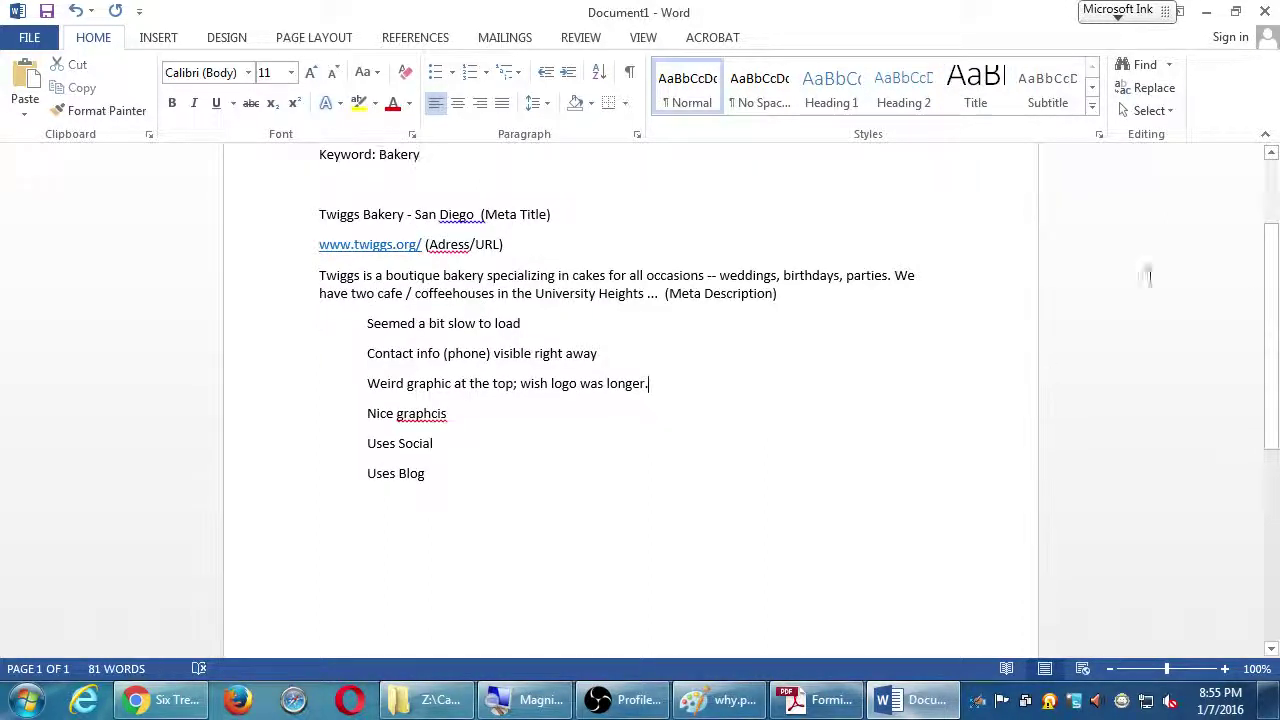
{"action": "left_click", "coordinate": [1265, 11]}
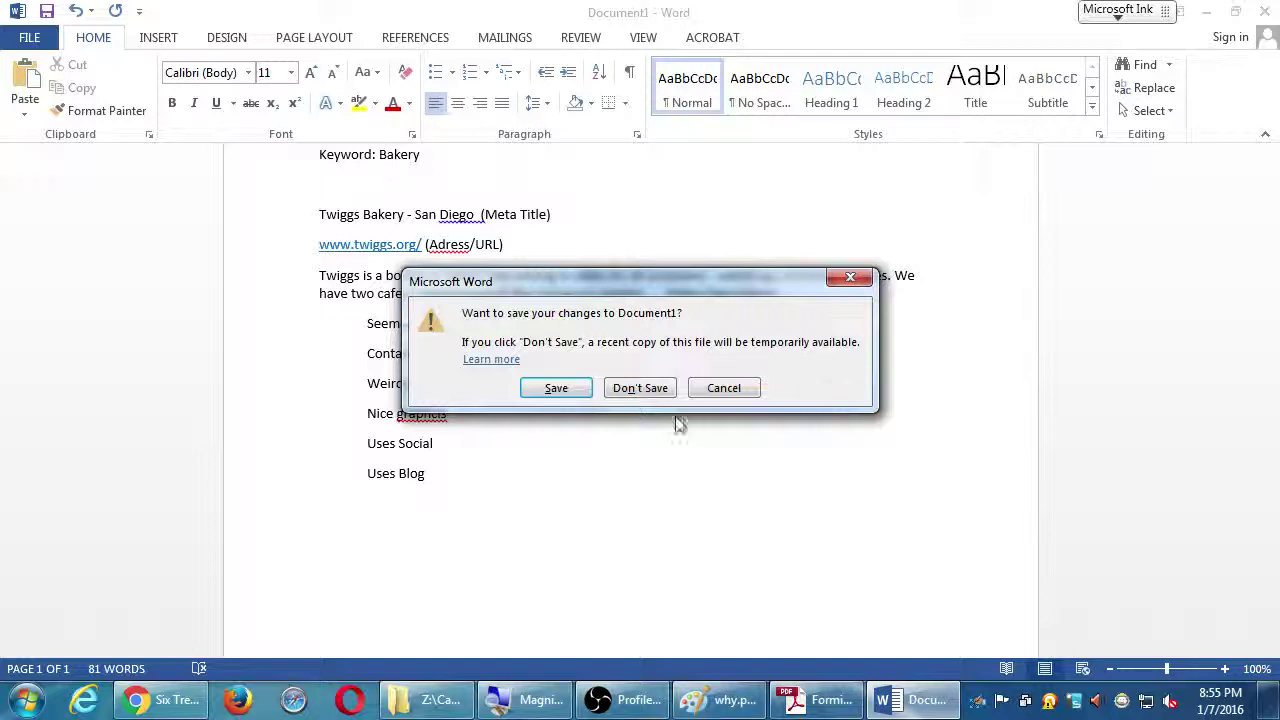
{"action": "left_click", "coordinate": [660, 390]}
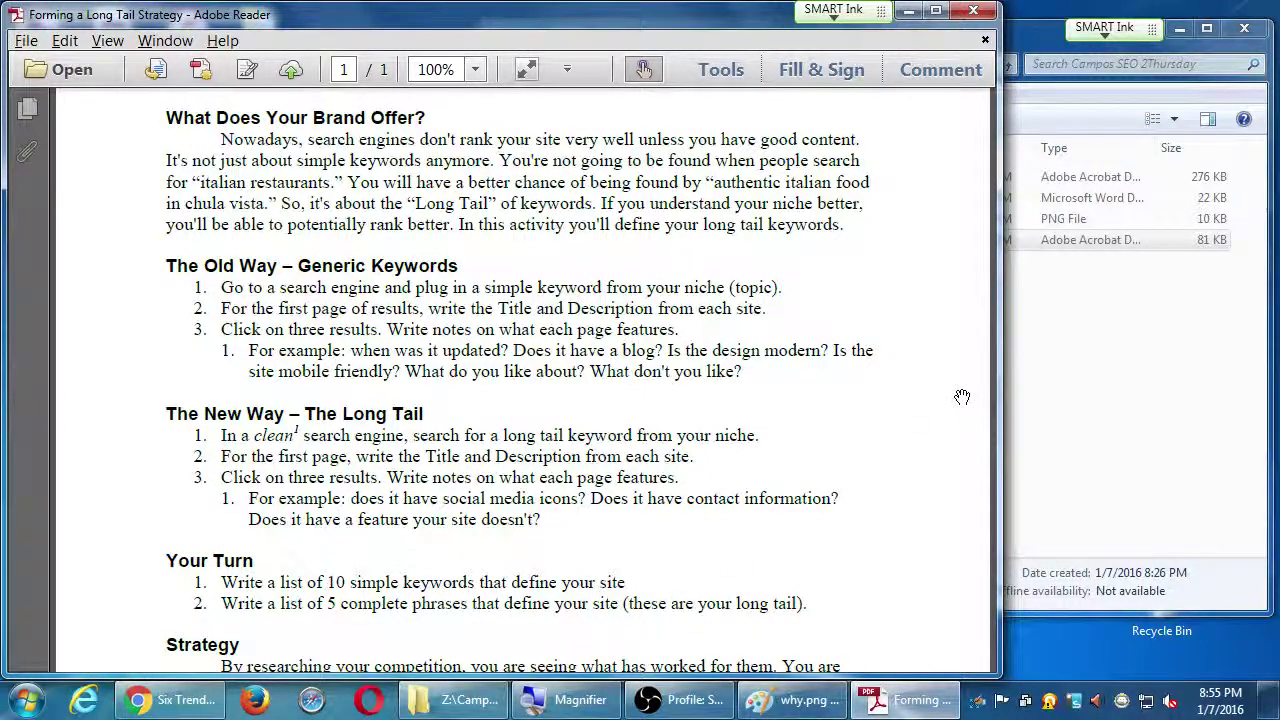
{"action": "left_click", "coordinate": [682, 700]}
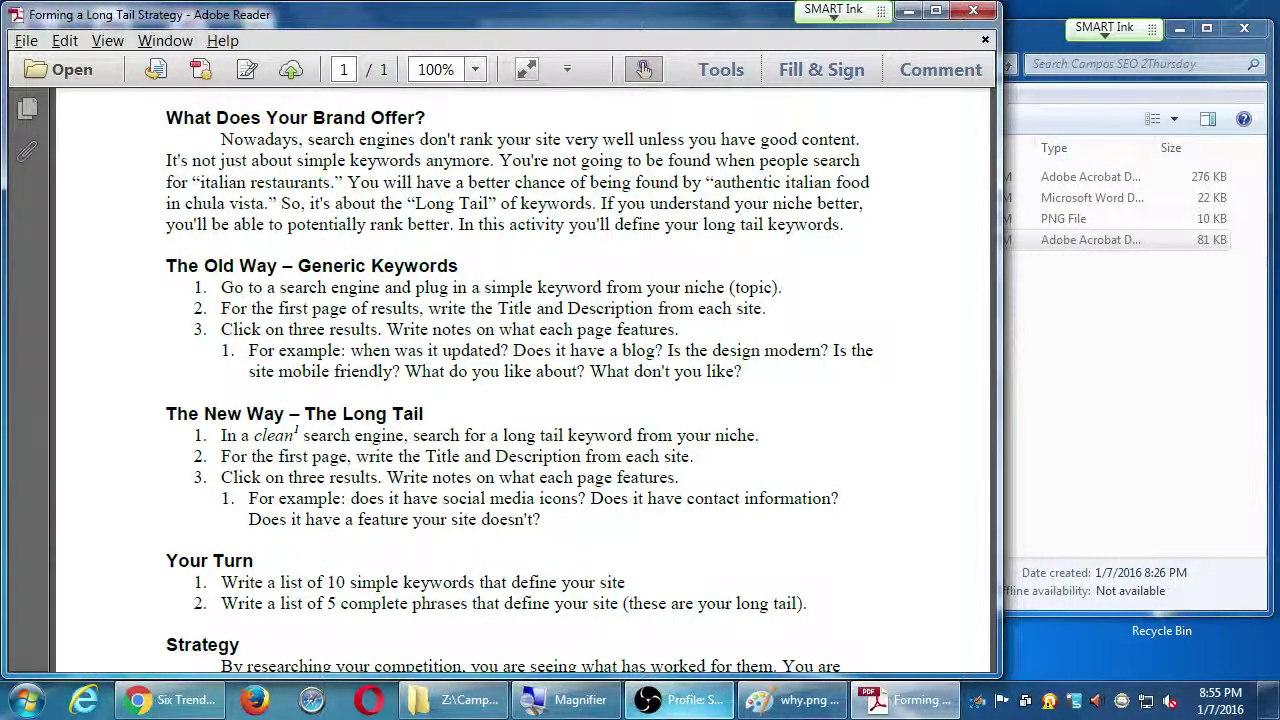